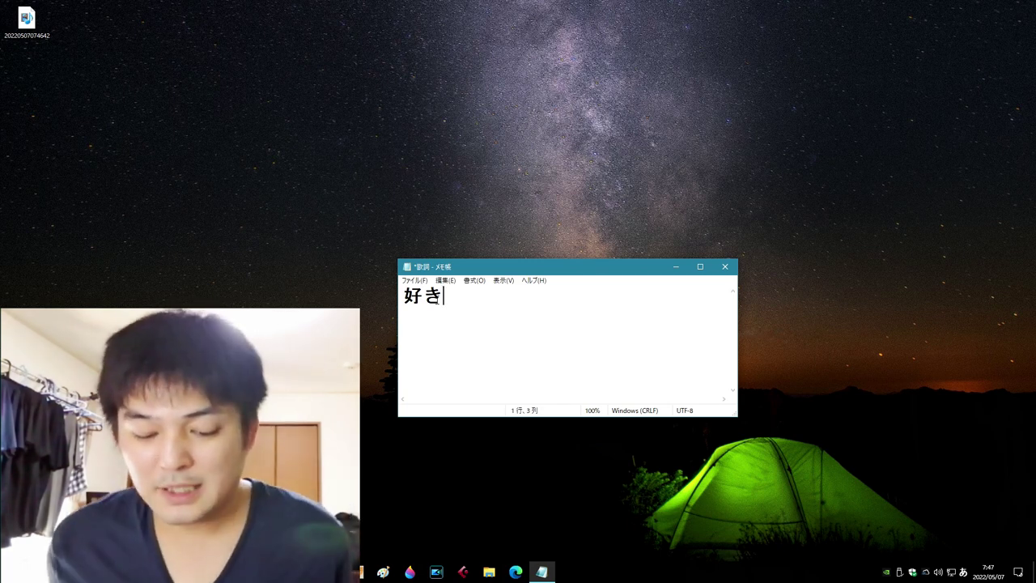
key(Left)
key(Left)
key(Right)
key(Right)
key(Home)
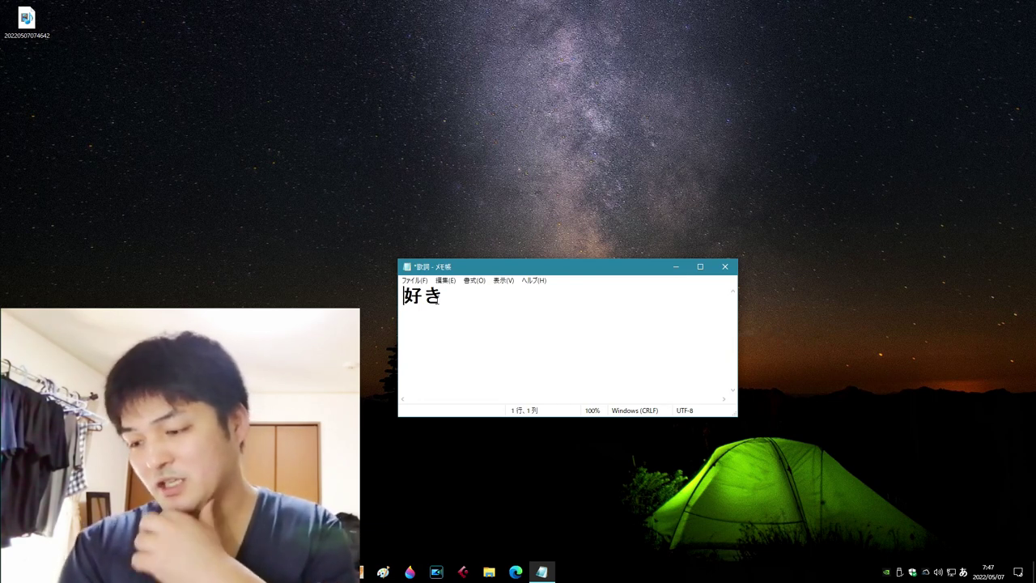
click(1018, 573)
click(1018, 572)
click(599, 317)
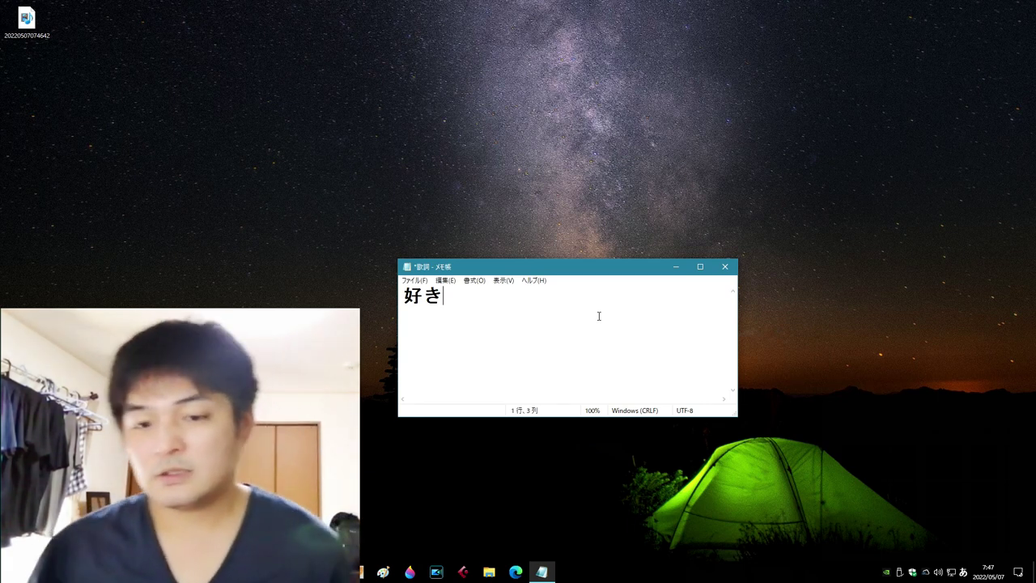
key(Home)
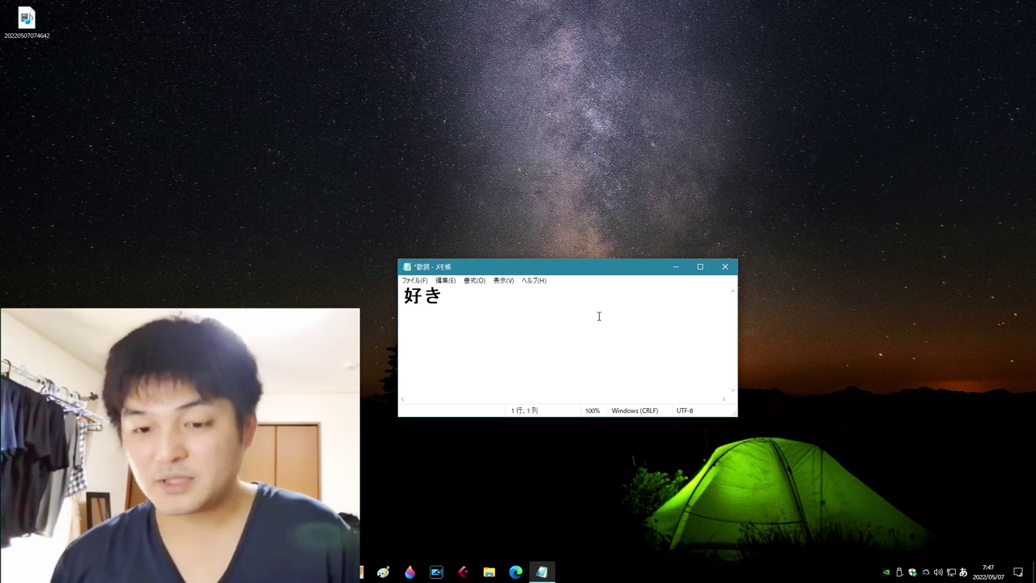
key(ctrl+z)
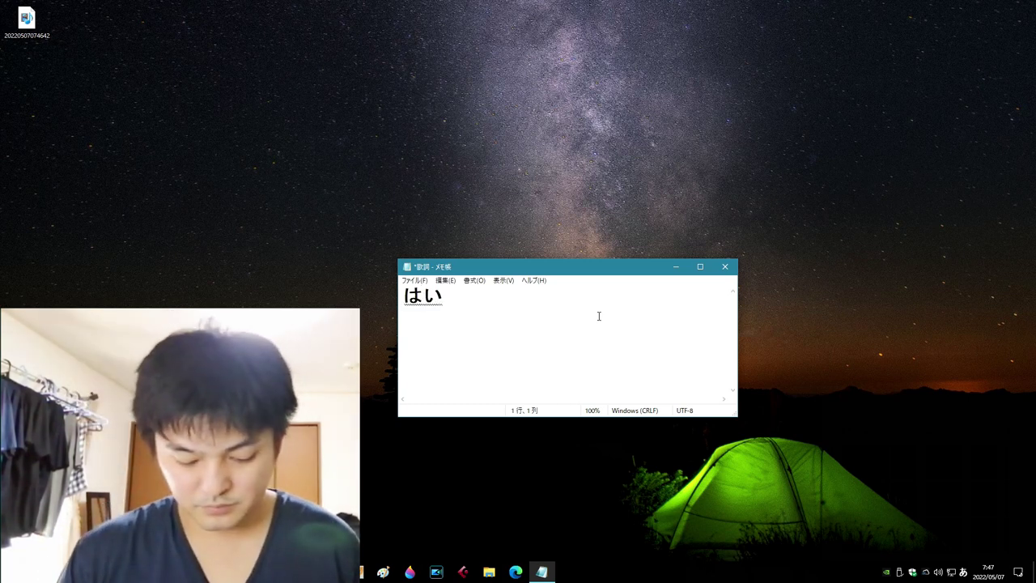
key(ctrl+z)
key(Return)
key(BackSpace)
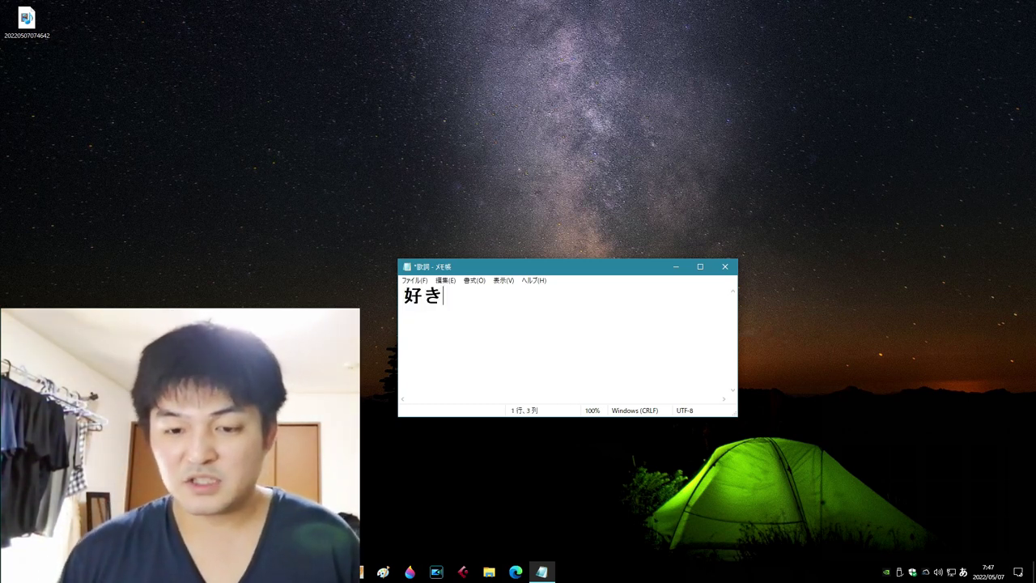
- Add a second line reading XVi in half-width letters below 好き
key(Return)
key(Zenkaku_Hankaku)
text(X )
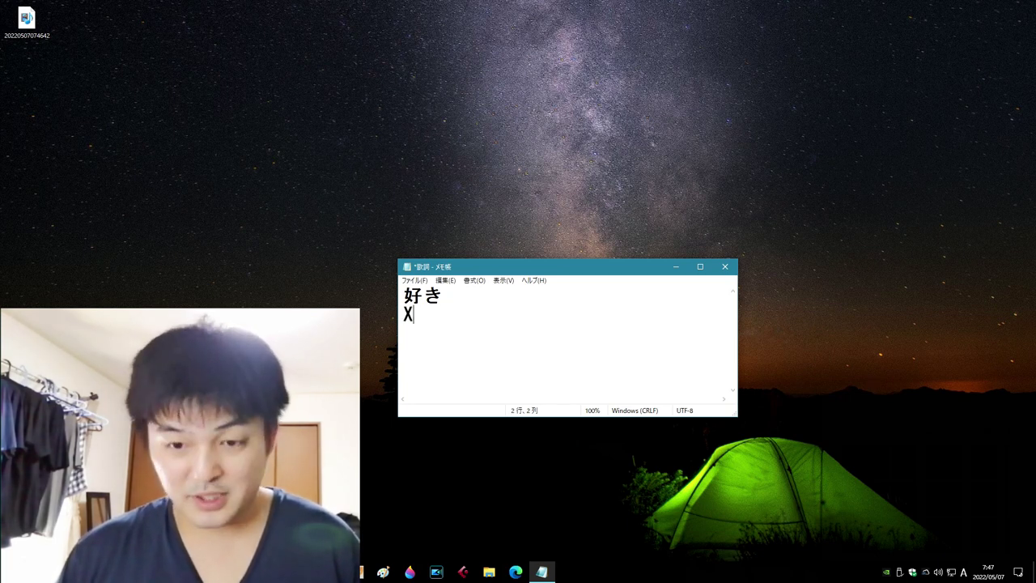
text(V)
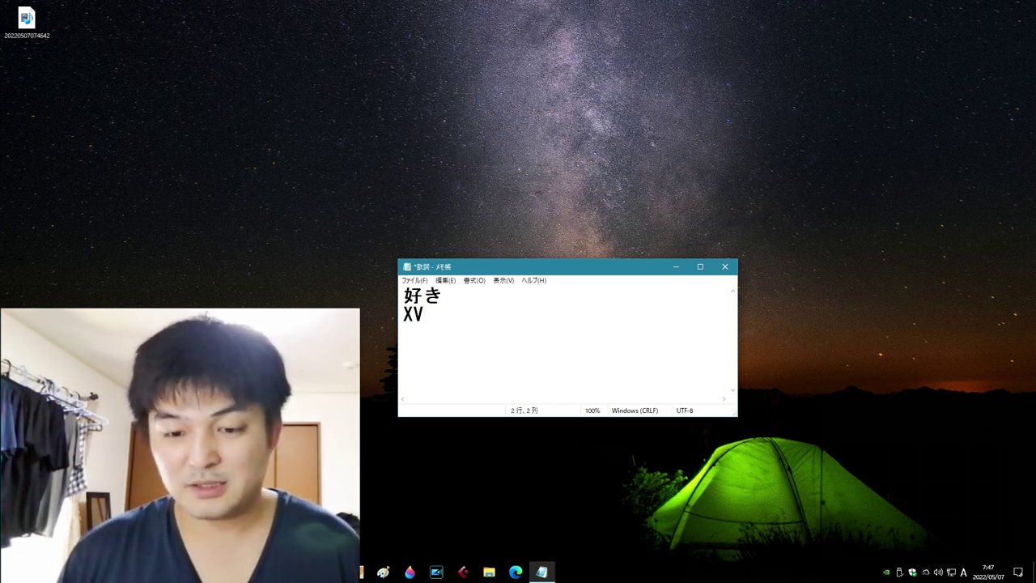
key(BackSpace)
text(V)
key(Left)
key(BackSpace)
key(Right)
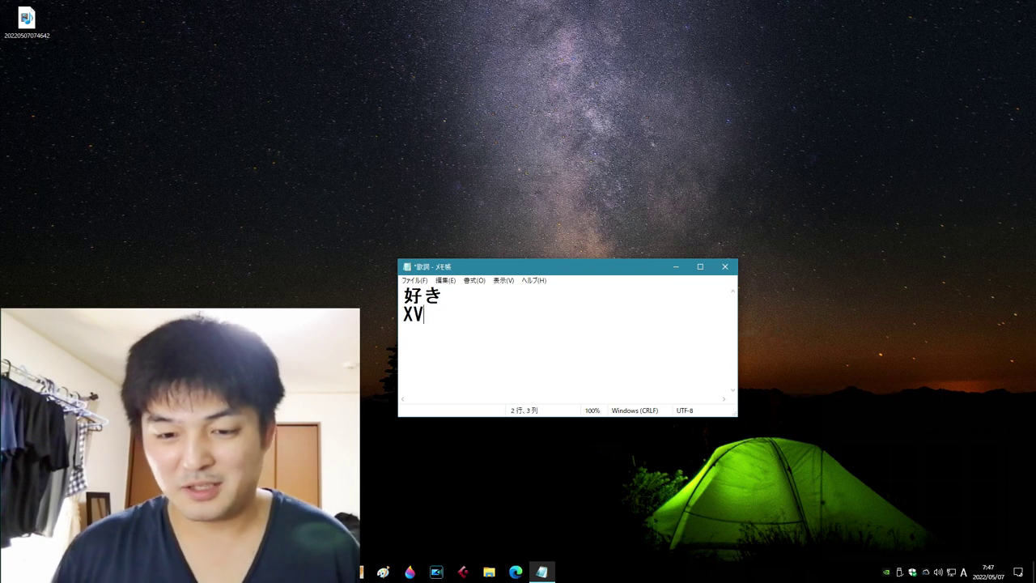
text(i)
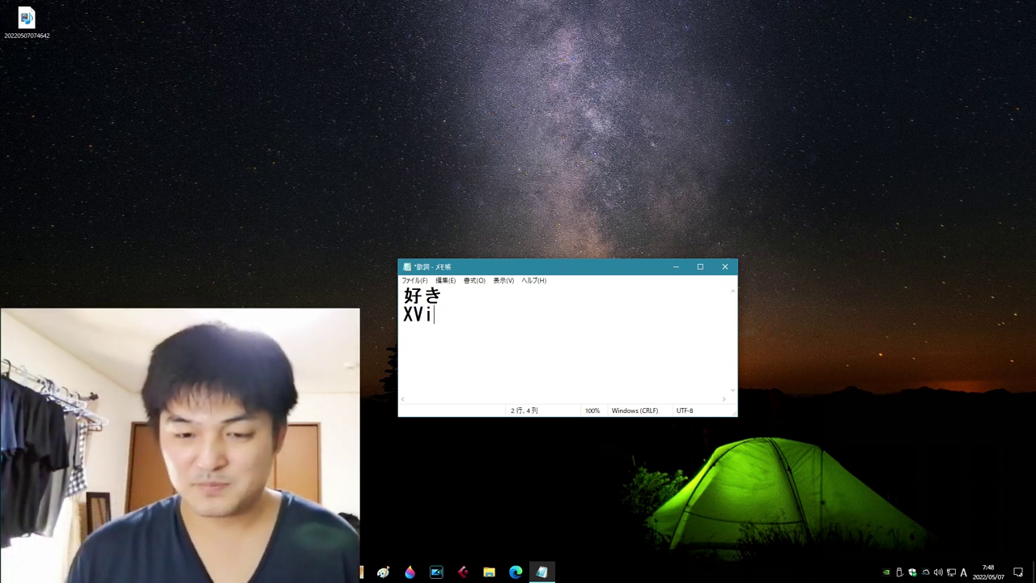
key(Right)
- Switch back to Japanese input and insert a new line reading 好き above the existing text
key(Zenkaku_Hankaku)
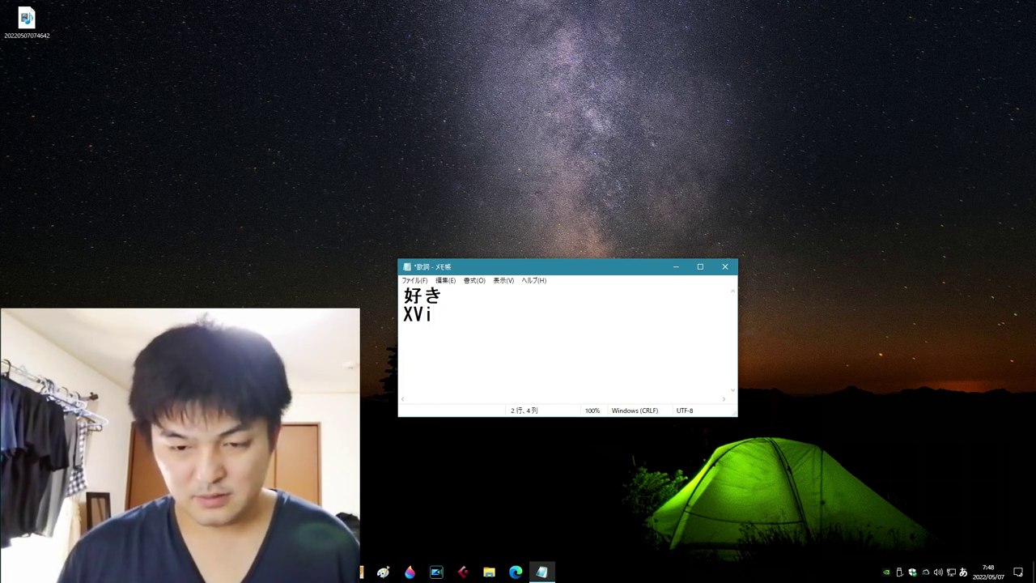
key(Up)
key(Home)
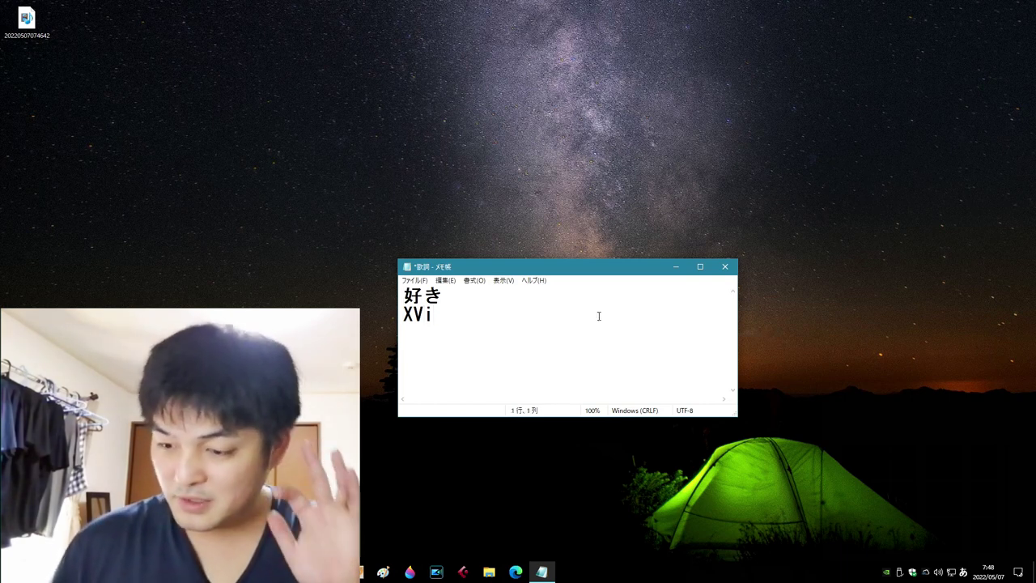
key(Return)
key(Up)
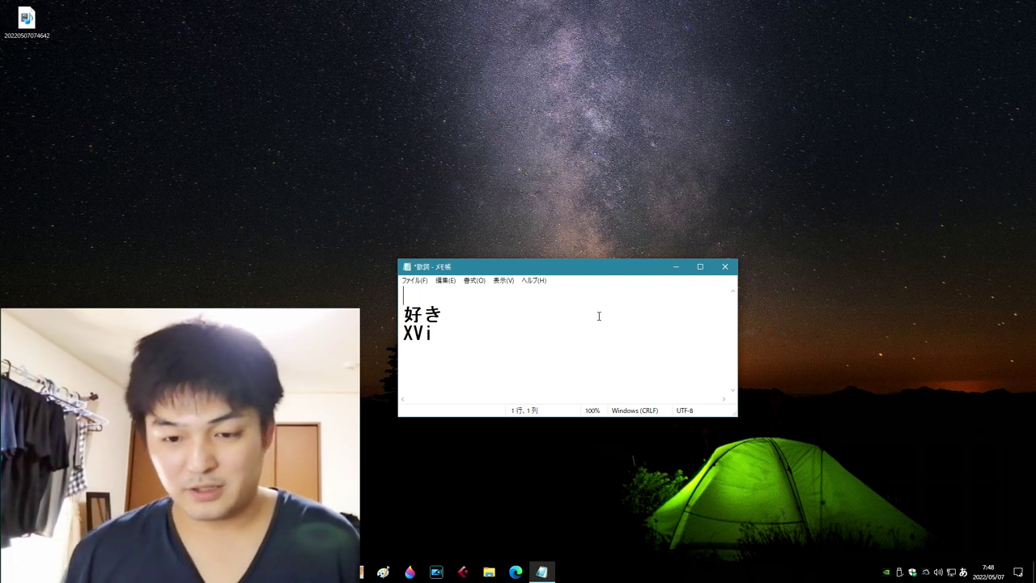
text(suki)
key(space)
key(Return)
- Insert ハイヒールの音！ before 好き on the second line
key(Right)
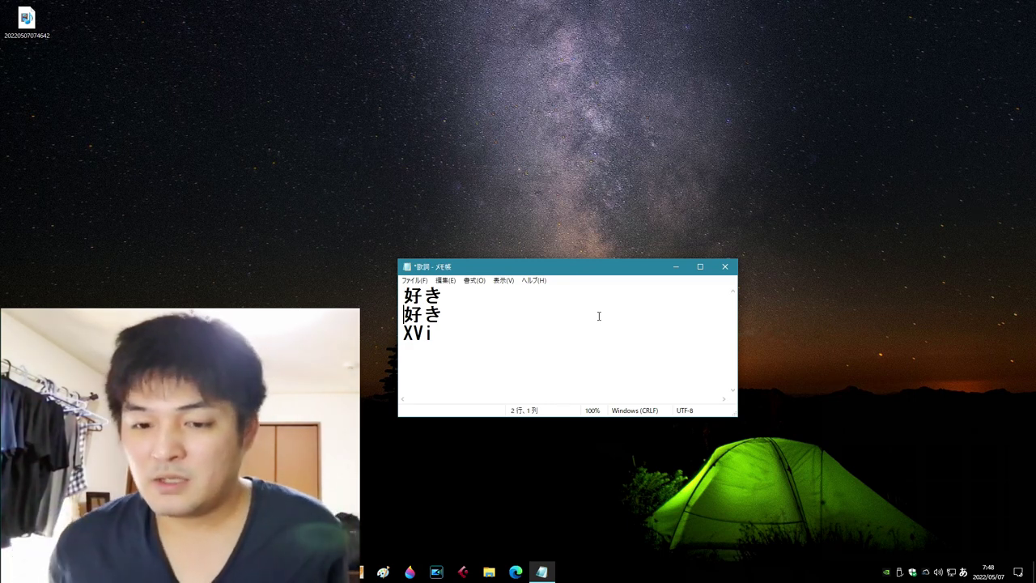
text(haihi)
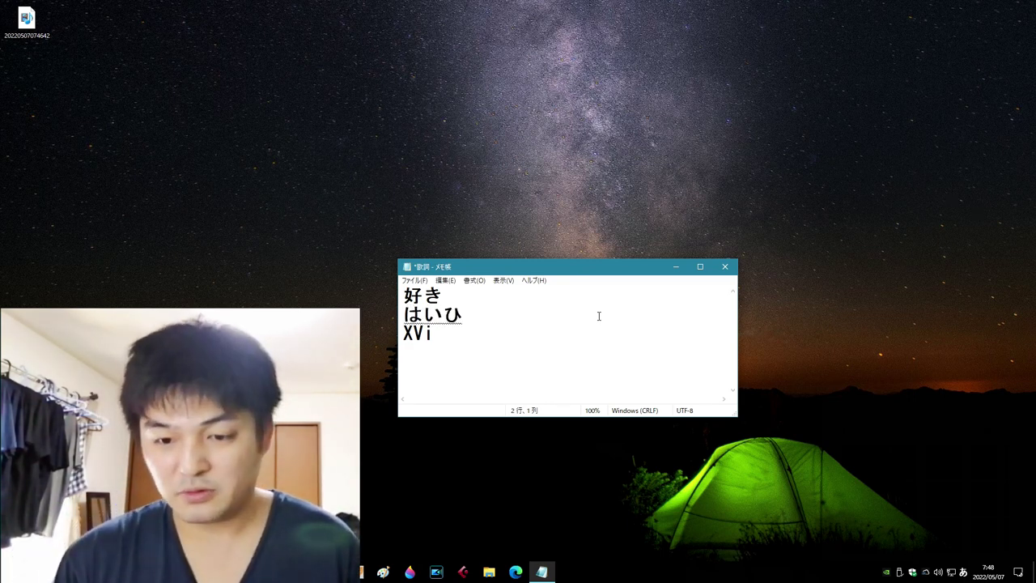
text(-ru)
key(space)
text(noki)
key(space)
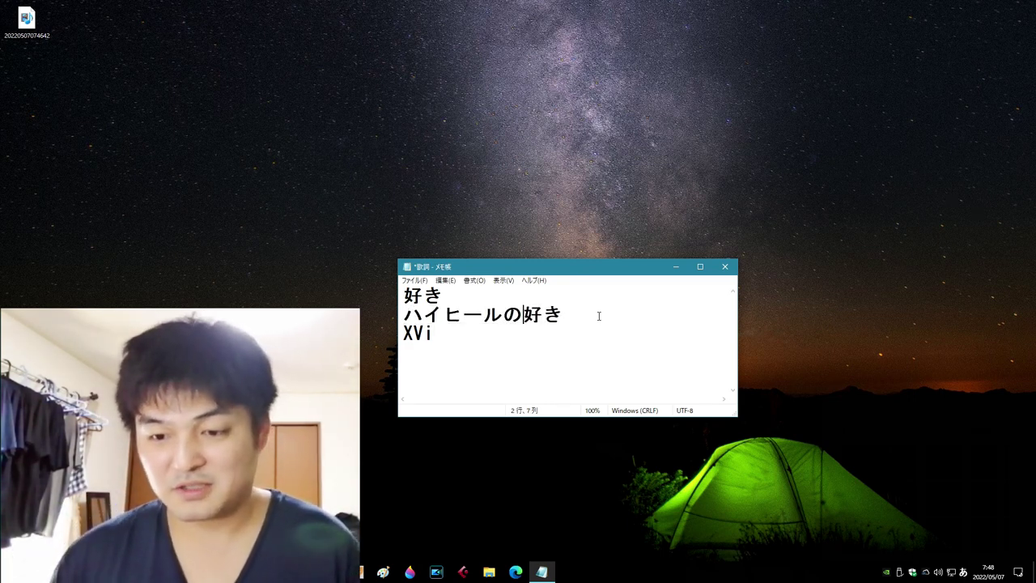
text(oto)
key(space)
key(Return)
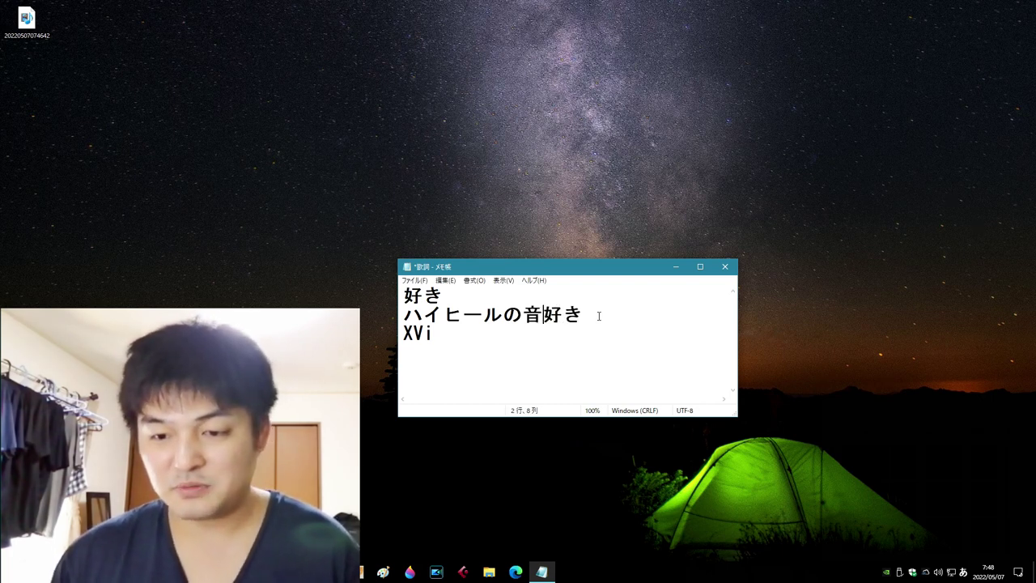
key(Right)
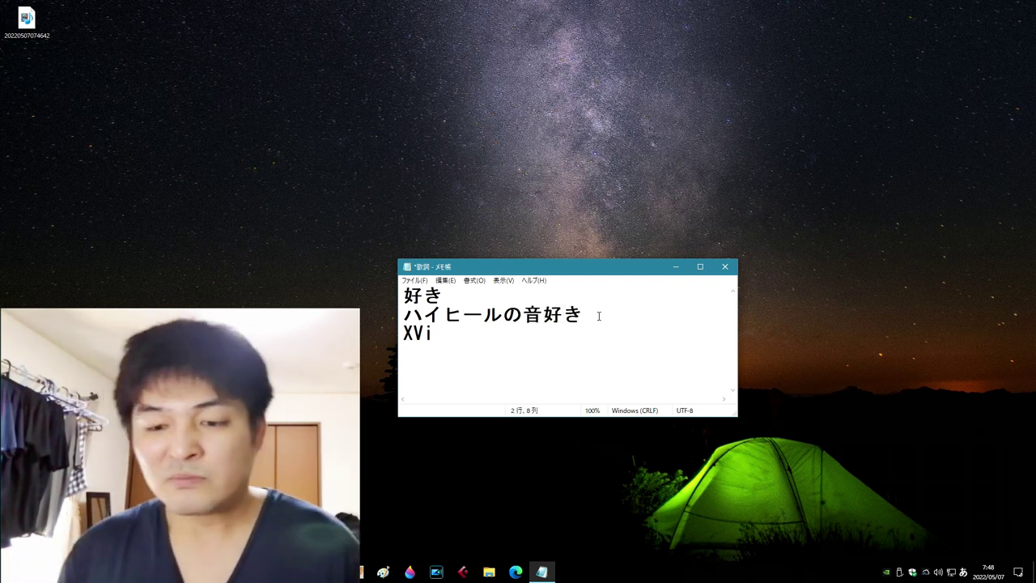
key(Left)
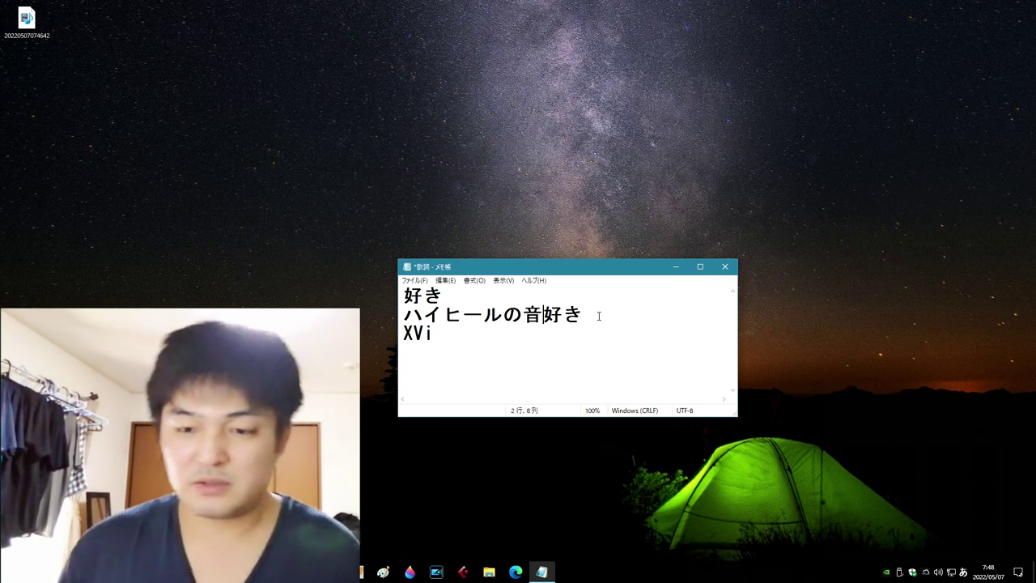
text(!)
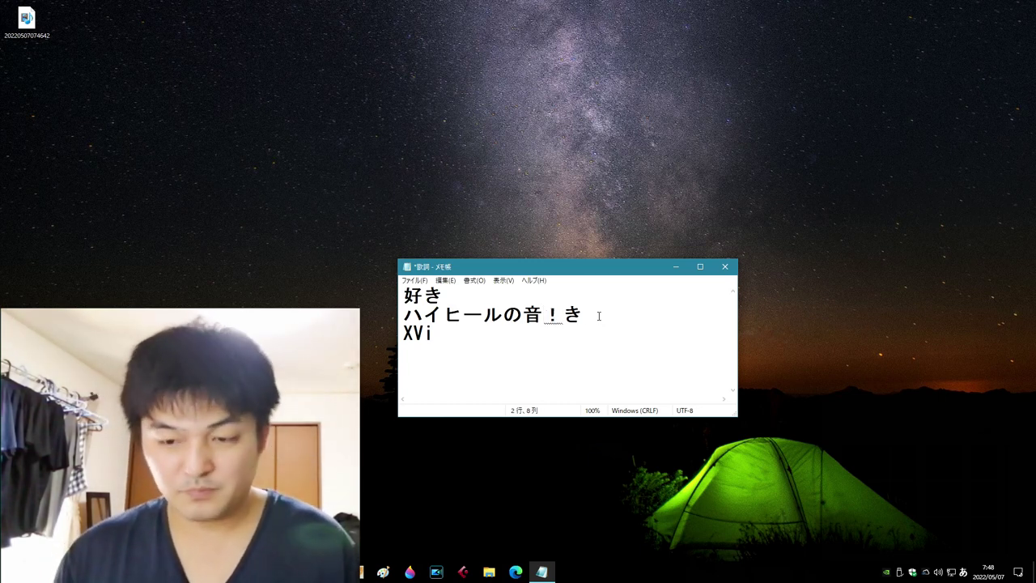
key(Return)
- Append a wave dash (～) after 好き at the end of the second line
key(Right)
key(Right)
text(kjar)
key(BackSpace)
key(BackSpace)
key(BackSpace)
text(a)
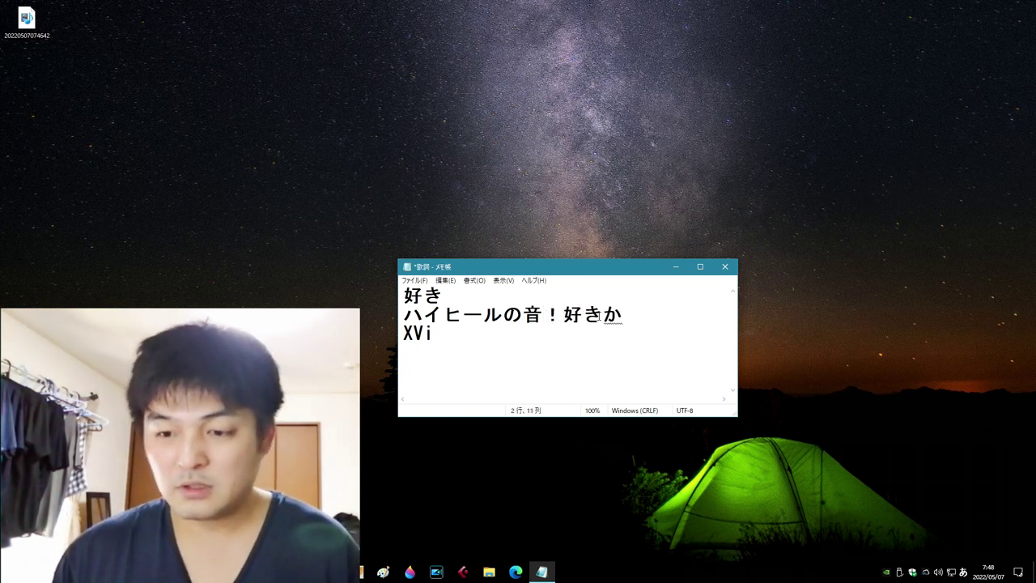
key(BackSpace)
text(~)
key(Return)
- Insert 砂利道の before 好き at the start of the first line
key(Home)
key(Up)
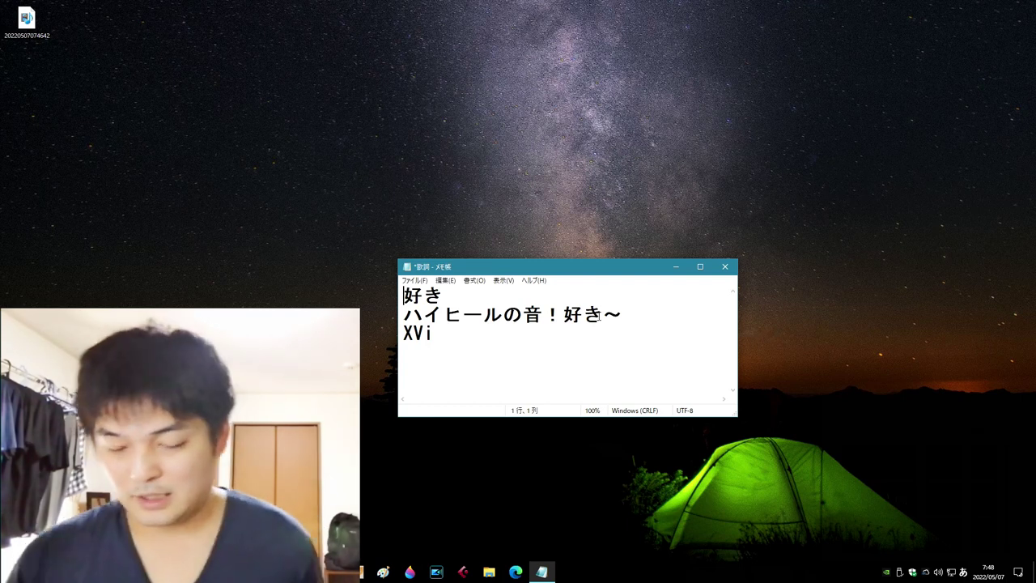
key(Right)
key(Right)
key(Right)
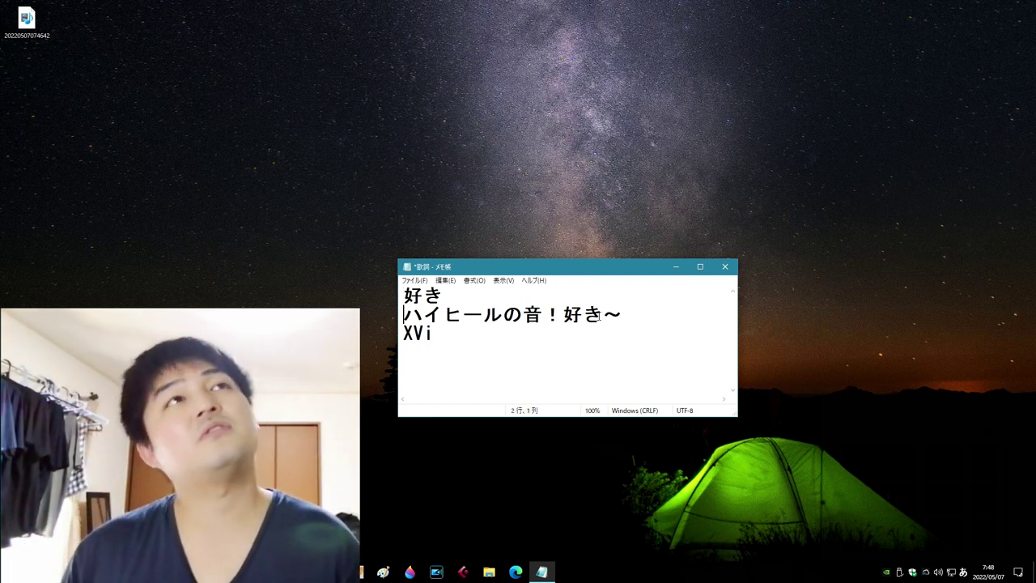
key(Left)
key(Left)
key(Left)
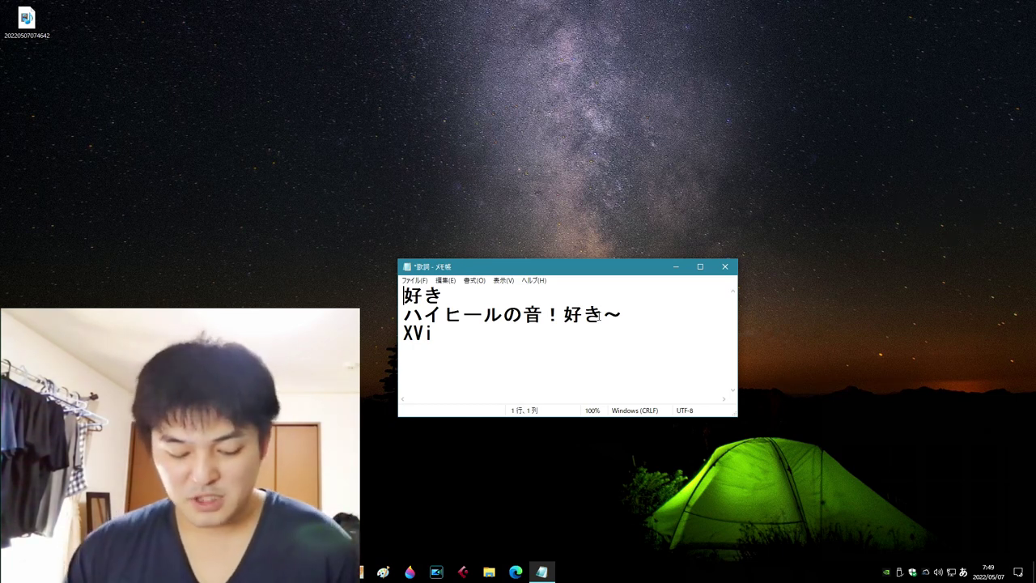
key(Delete)
key(Delete)
text(じゃりみちの)
key(space)
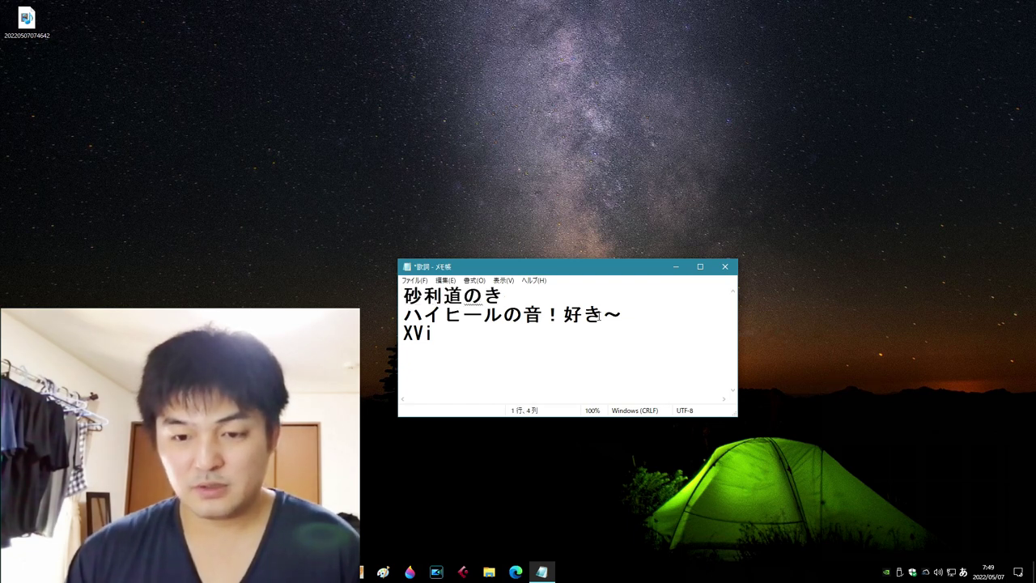
key(Return)
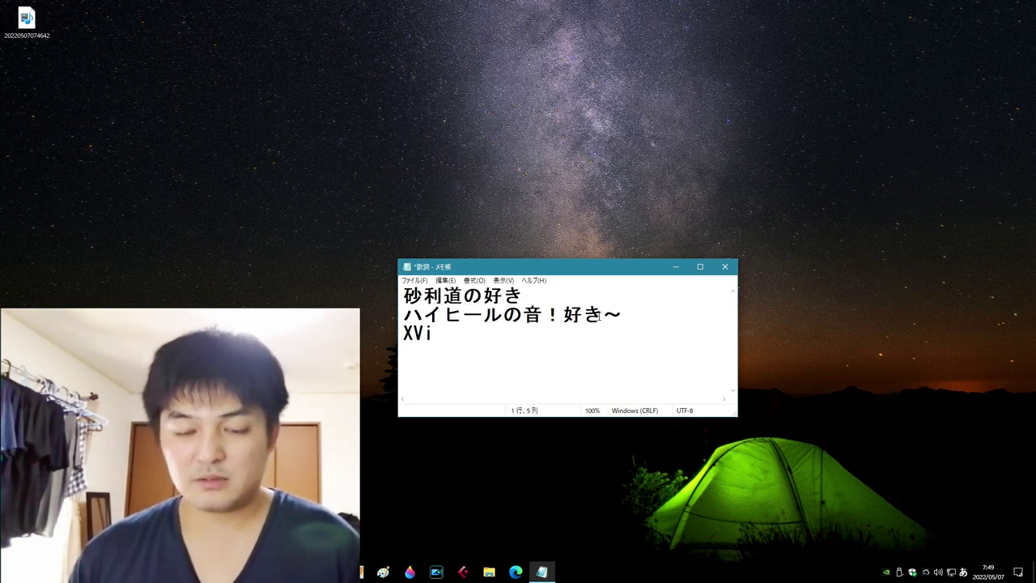
- Insert タイヤの after 砂利道の on the first line, with タイヤ in katakana
text(たいやn)
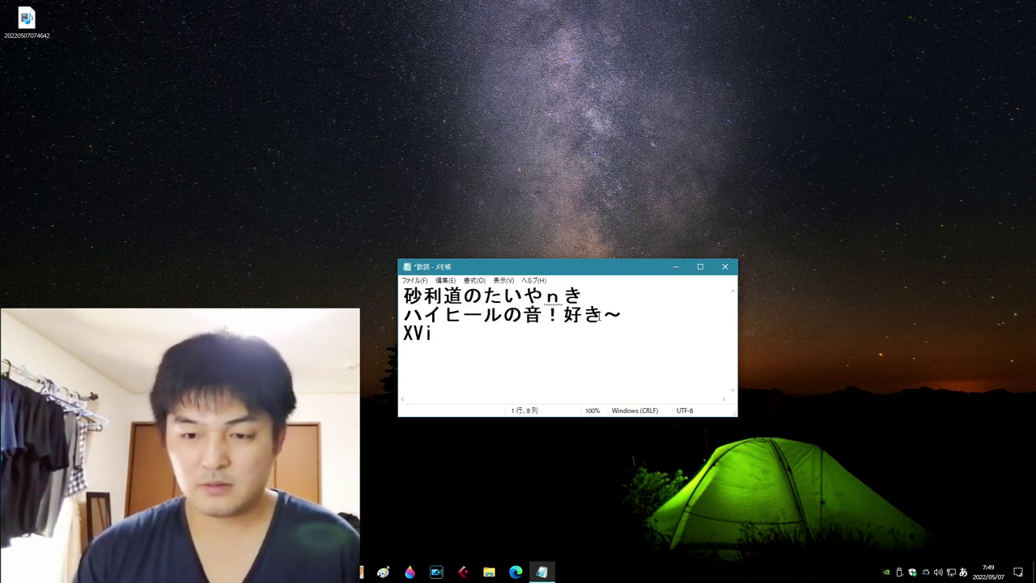
key(BackSpace)
key(BackSpace)
key(BackSpace)
key(BackSpace)
text(たいや)
key(space)
text(の)
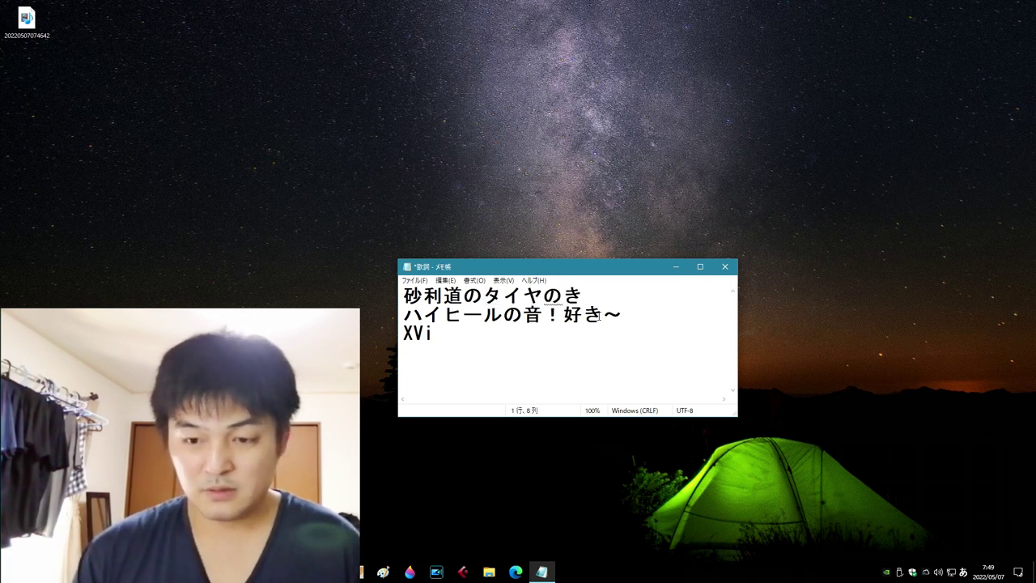
key(Return)
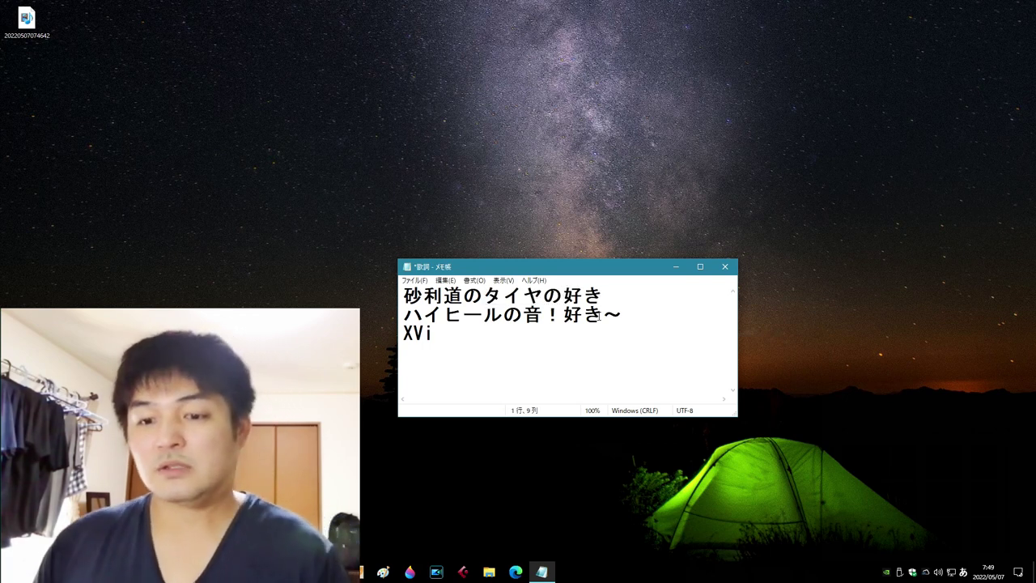
- Replace タイヤ with 車 in the first line
key(Left)
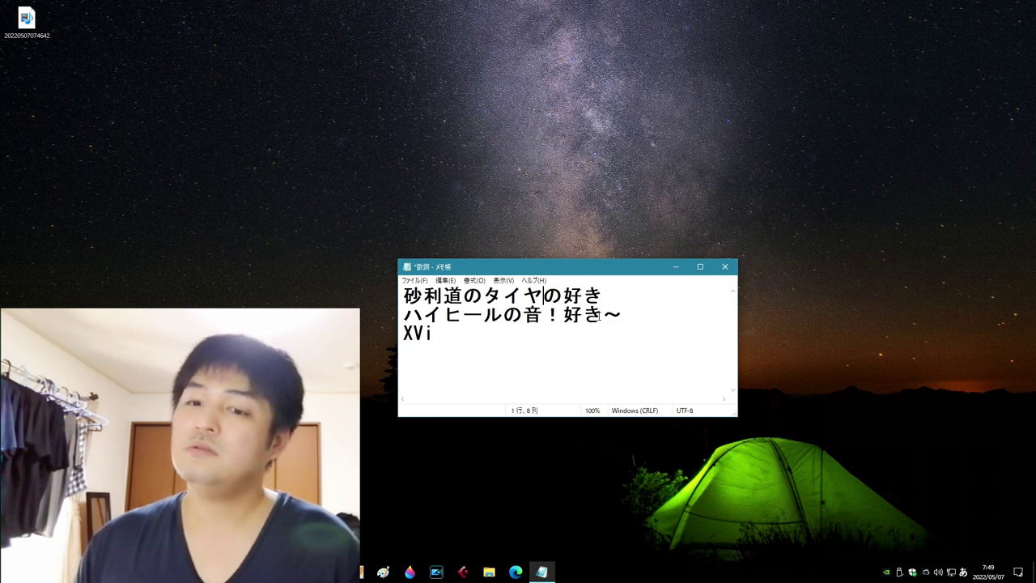
key(Right)
key(Left)
key(Left)
key(Left)
key(Left)
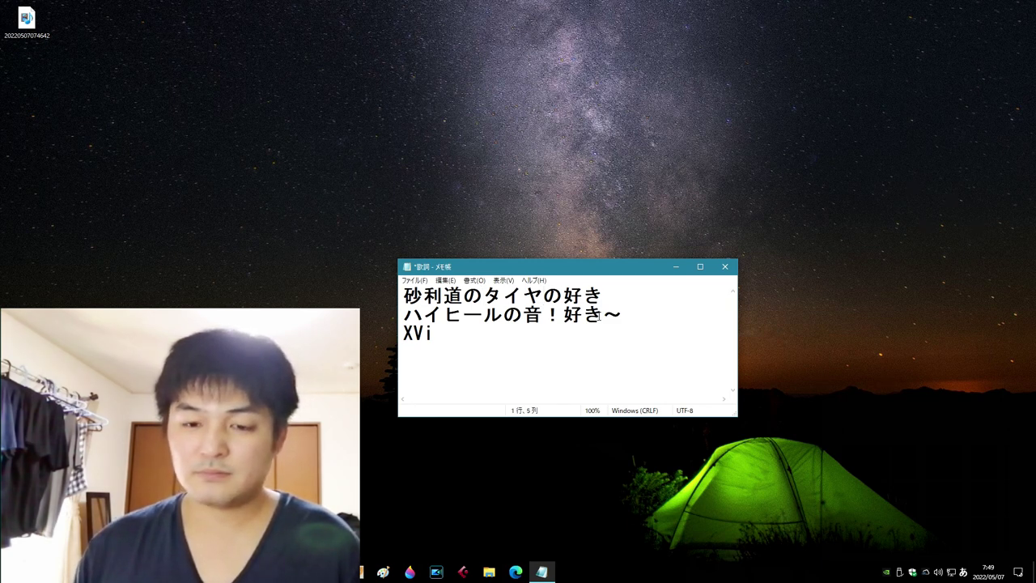
key(Right)
key(Right)
key(Right)
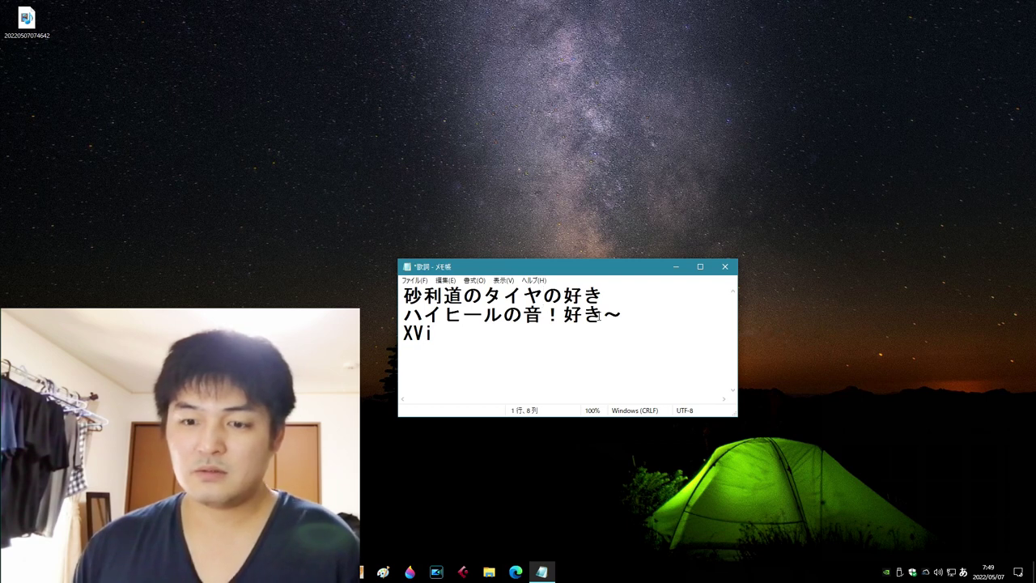
key(BackSpace)
key(BackSpace)
key(BackSpace)
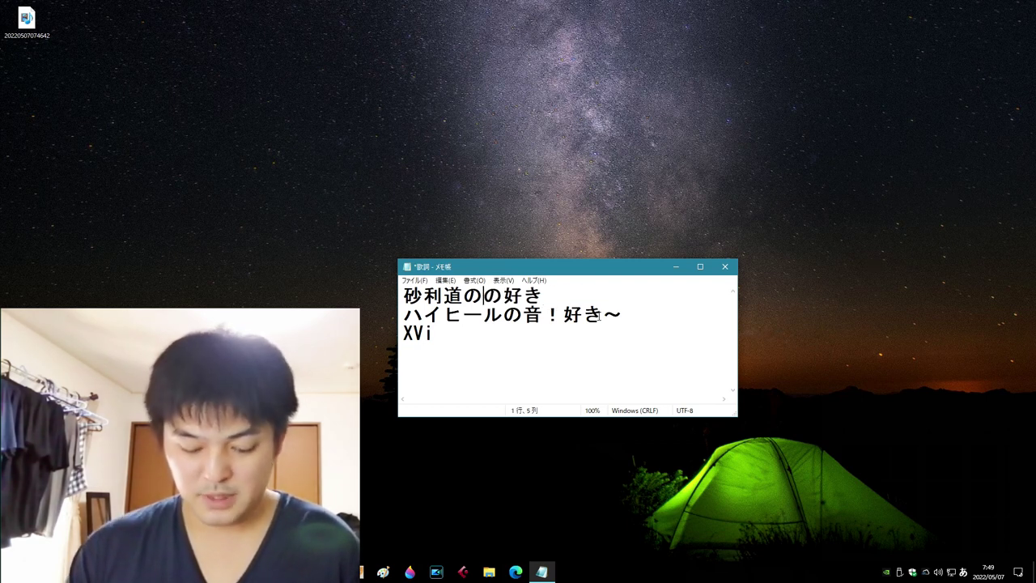
text(くるま)
key(space)
key(Return)
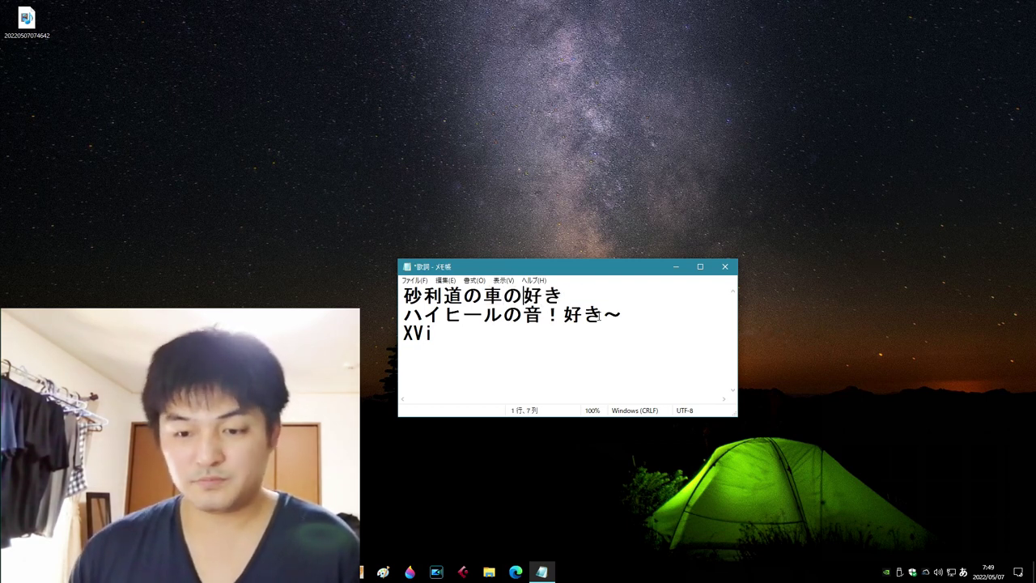
- Insert 音！ between 車の and 好き on the first line
key(Right)
text(t)
key(BackSpace)
text(oto)
key(space)
key(Return)
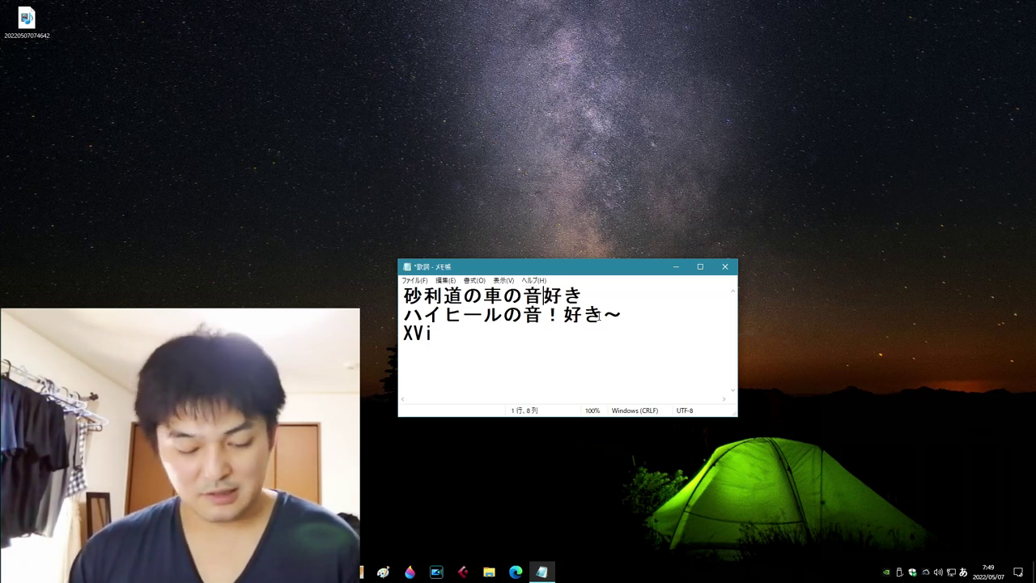
text(!)
key(Return)
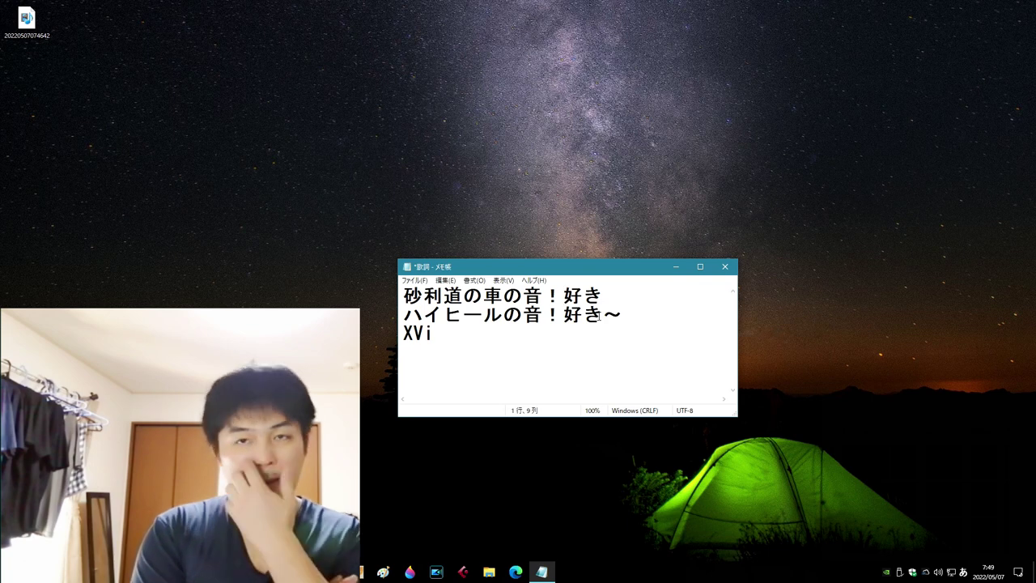
key(Left)
key(Left)
key(Left)
key(Left)
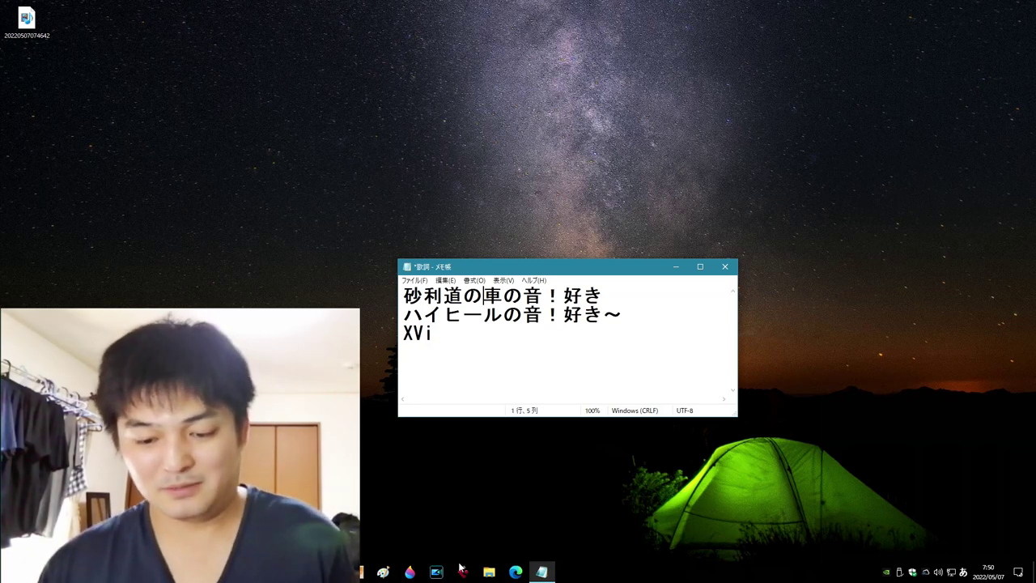
- Switch to Cubase 6 and open the existing 歌日記 project file
click(496, 530)
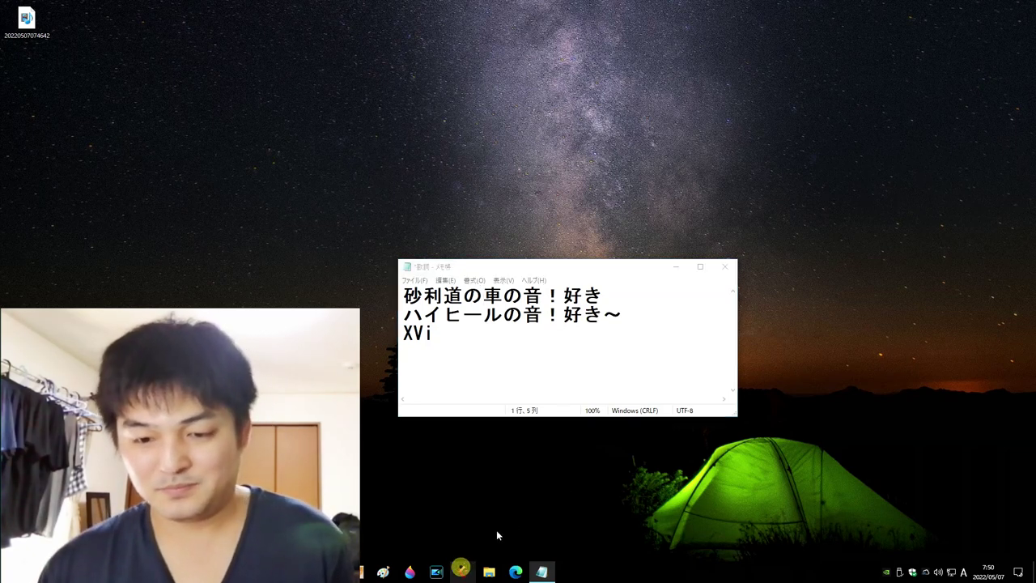
click(543, 571)
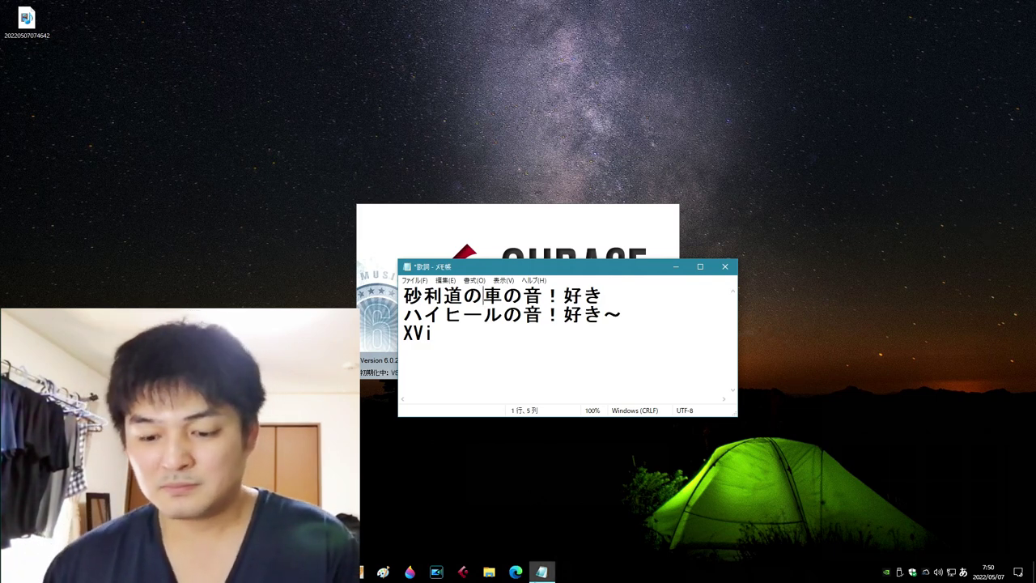
click(541, 571)
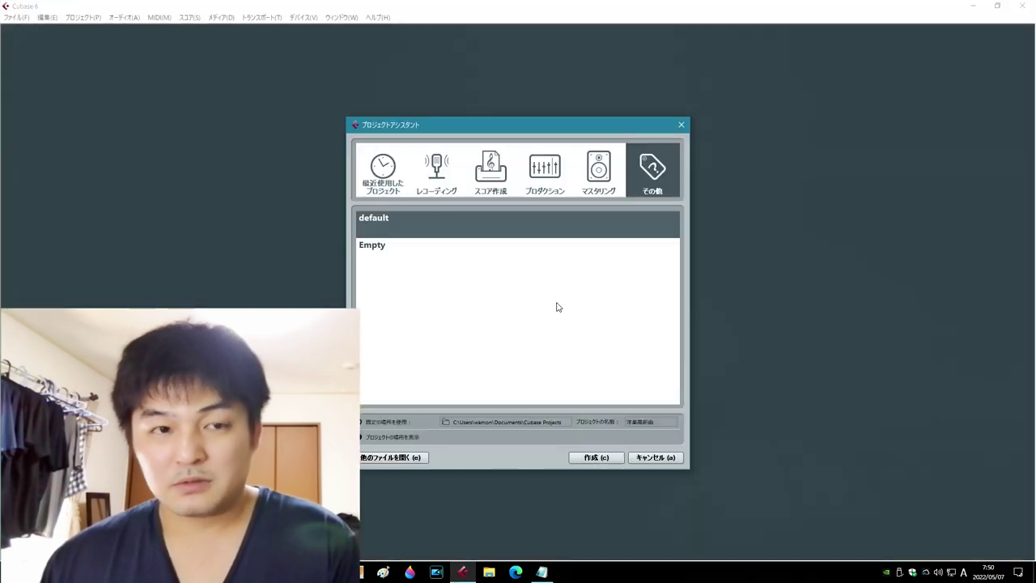
click(394, 457)
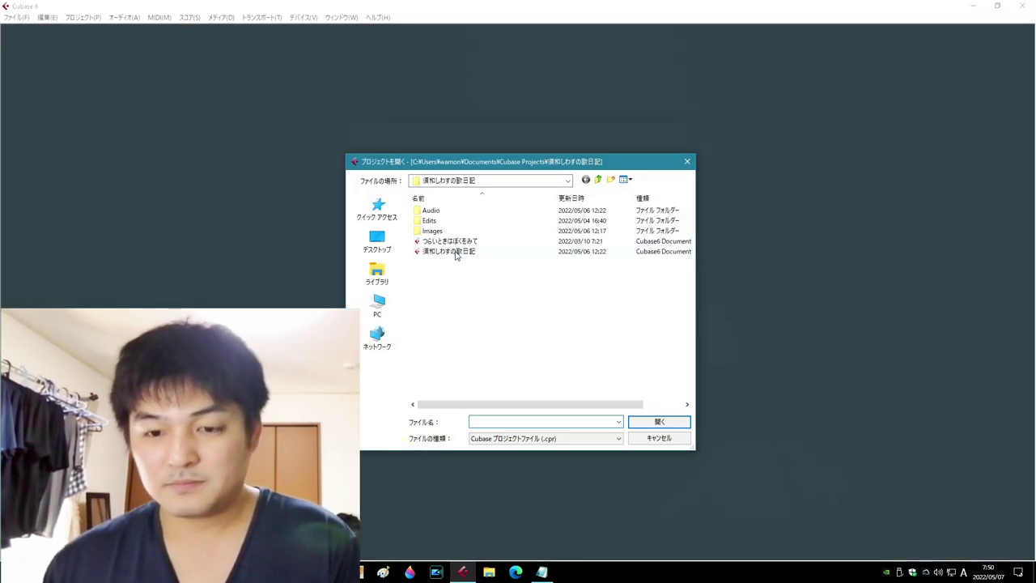
double_click(453, 251)
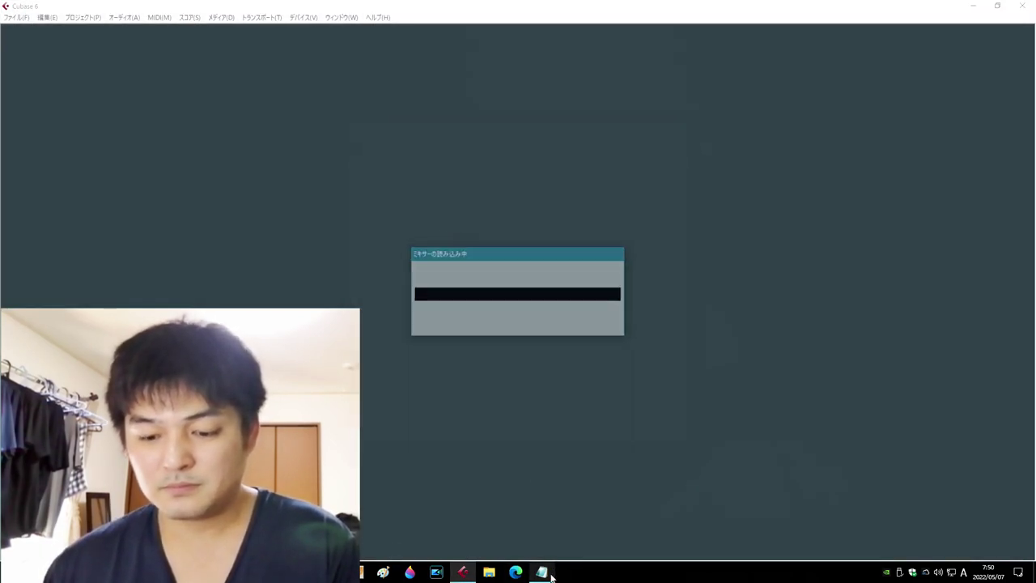
- Switch back to the lyrics note and replace 車 with タイヤ in the first line
click(541, 571)
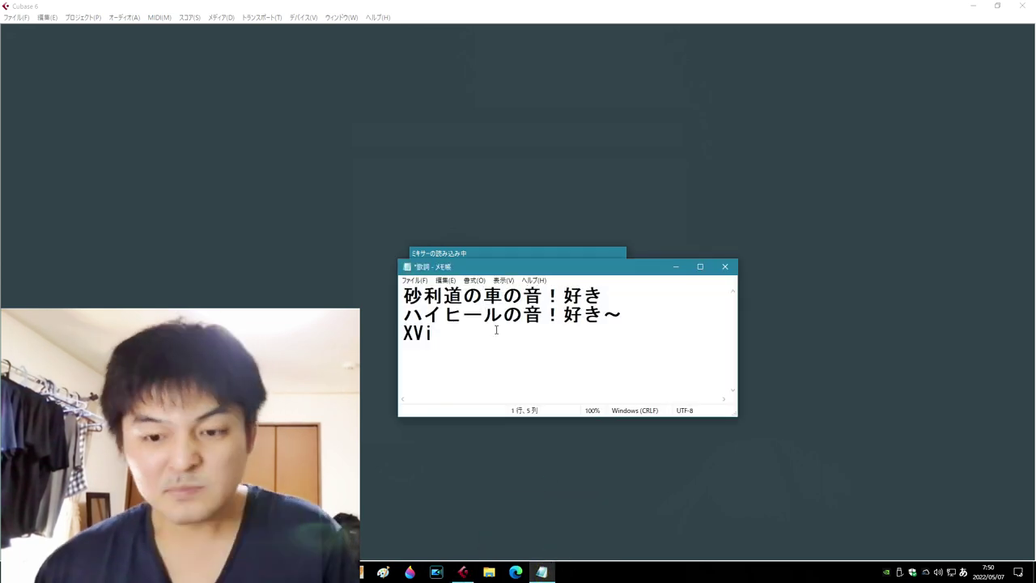
click(465, 301)
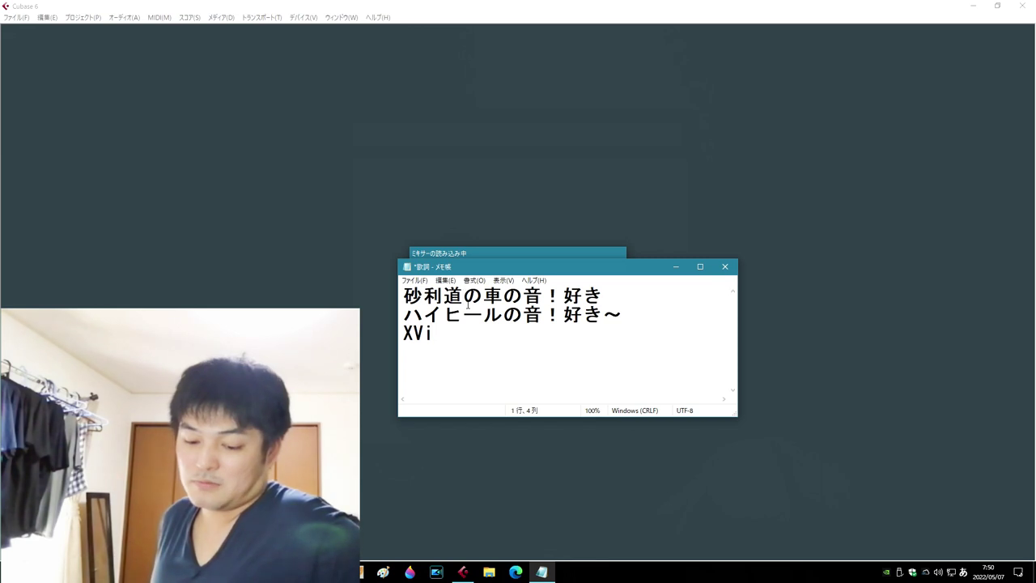
key(Right)
key(Right)
key(BackSpace)
text(taiya)
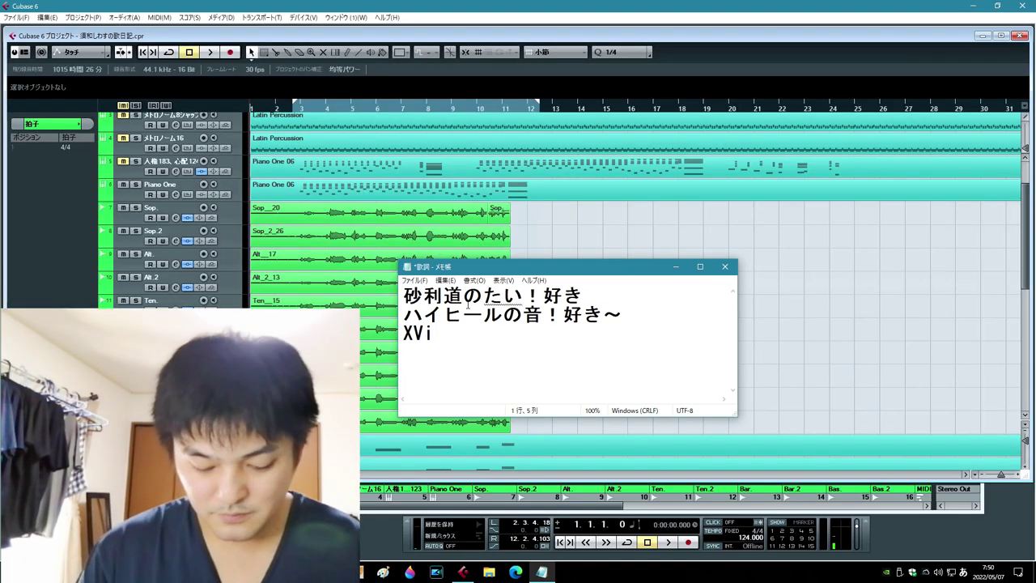
key(space)
key(Return)
- Add 〜 after 好き at the end of the first line
key(End)
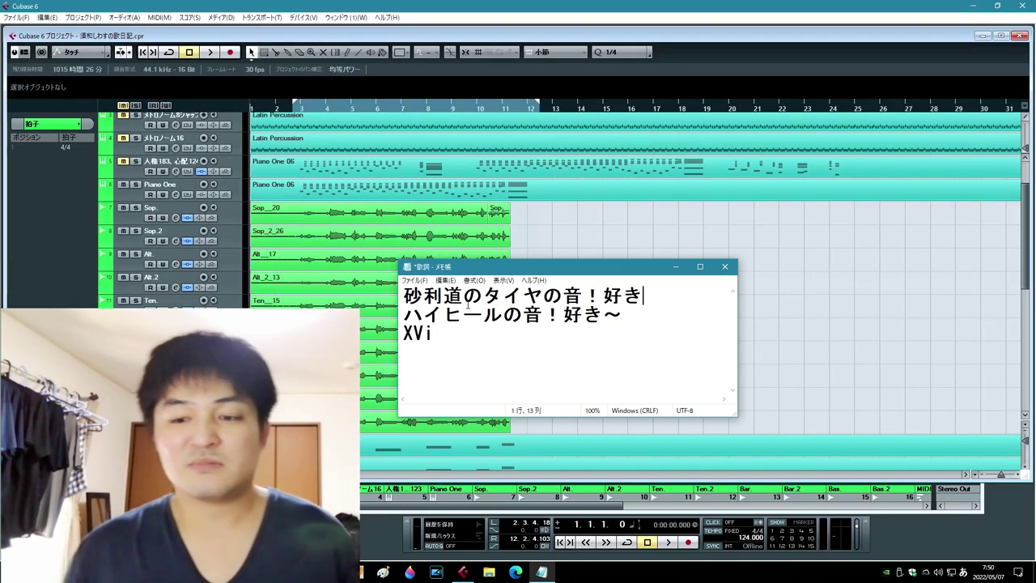
text(kara)
key(space)
key(Return)
- Insert a new line reading 小川の音！好き〜 above the 砂利道 line
key(Home)
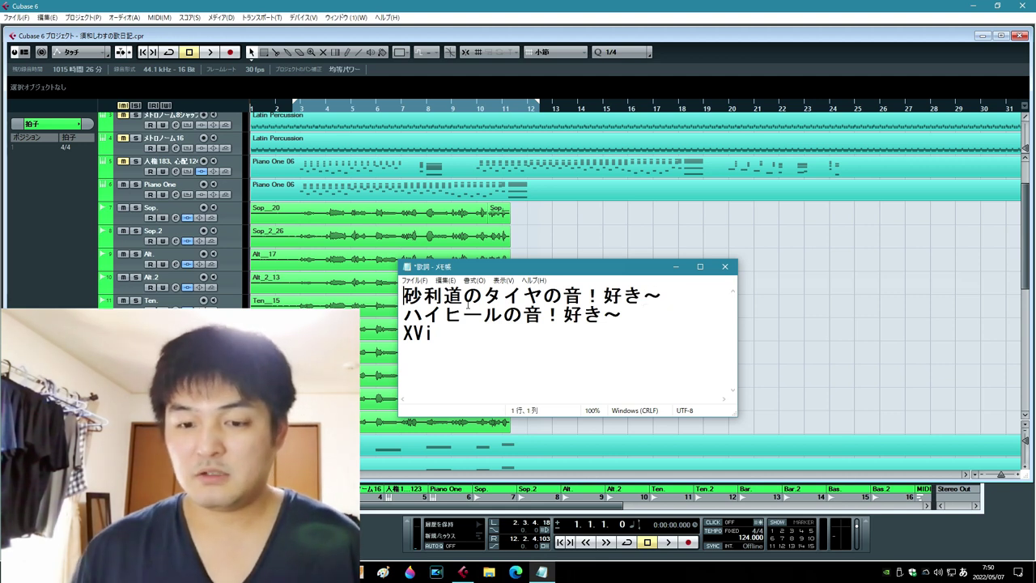
key(Return)
key(Up)
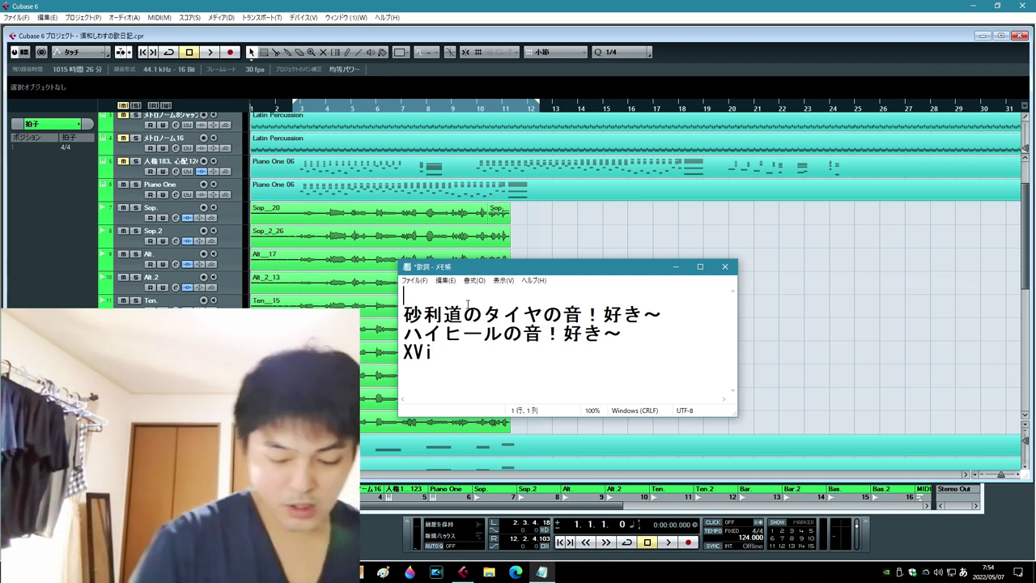
text(おがわのおと)
key(space)
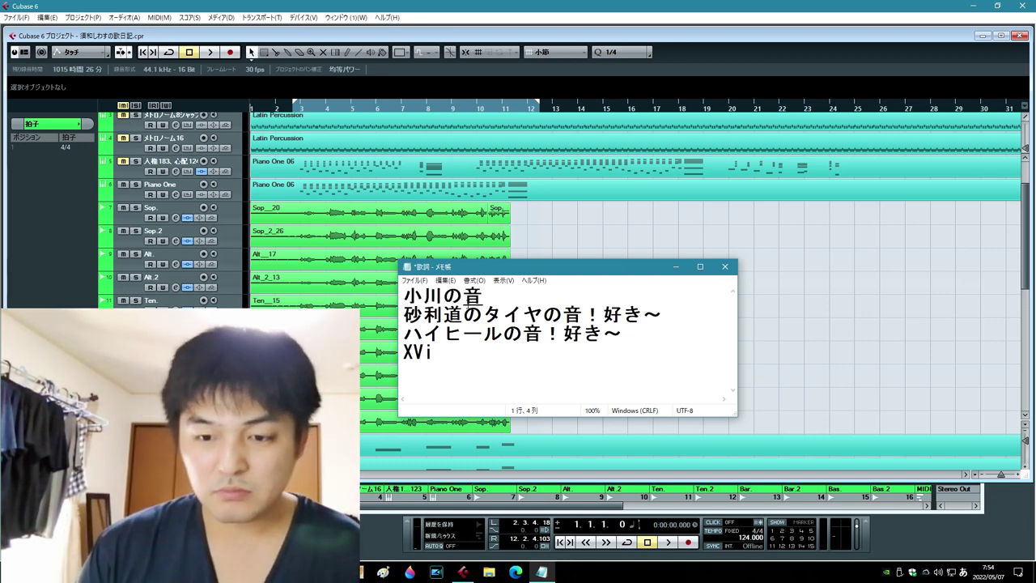
text(！)
key(Return)
text(すき〜)
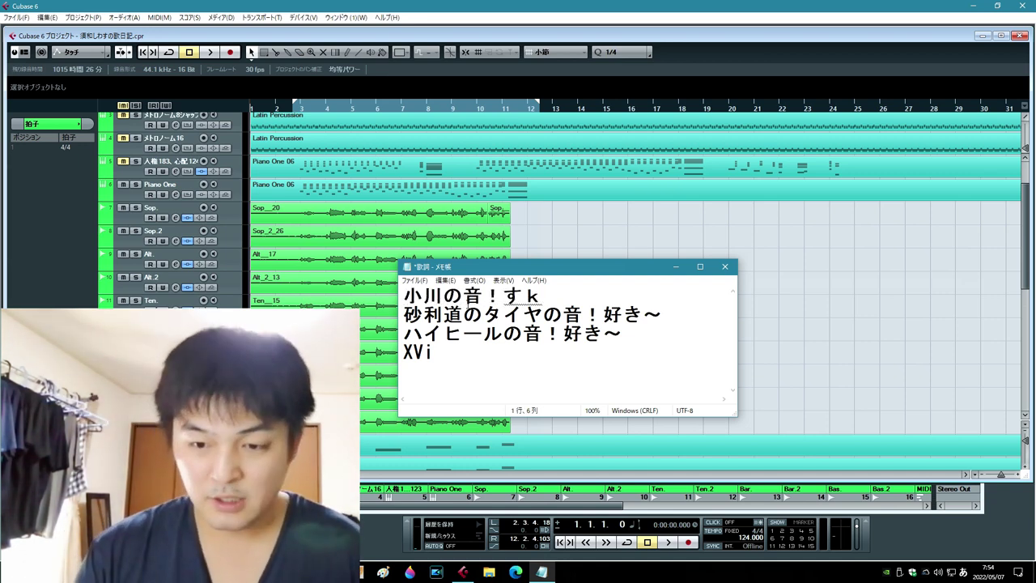
key(space)
key(space)
key(Return)
- Insert an empty line between the ハイヒール line and XVi, with the text cursor on it
key(Right)
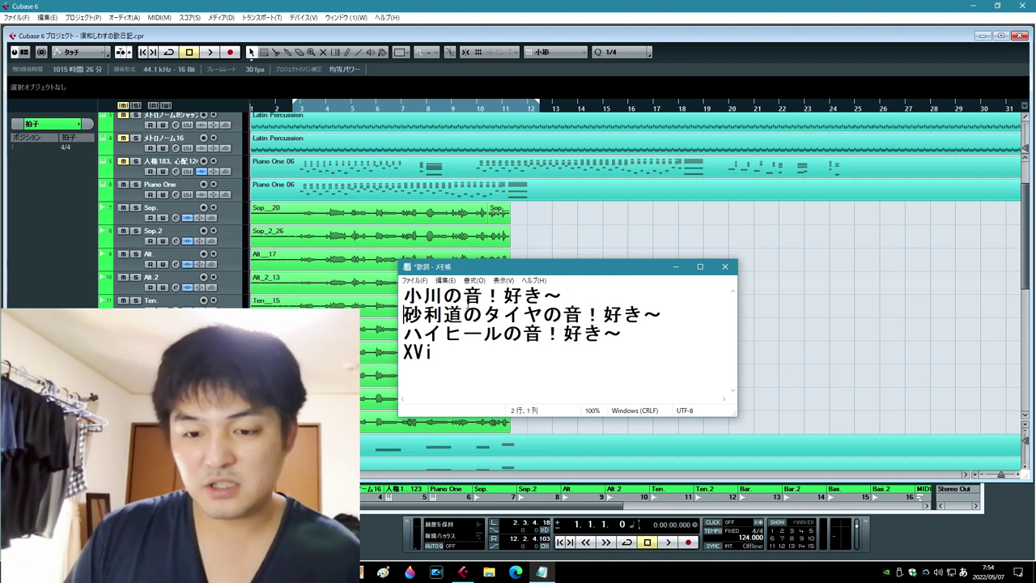
key(Down)
key(Down)
key(Return)
key(Up)
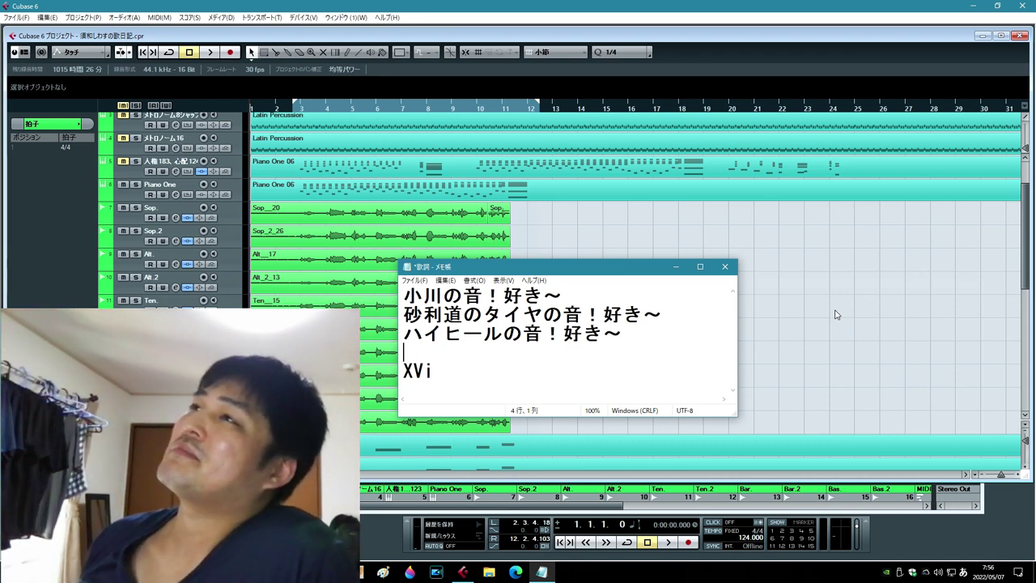
- Switch to the Edge browser and search the web for デパート 袋
click(516, 572)
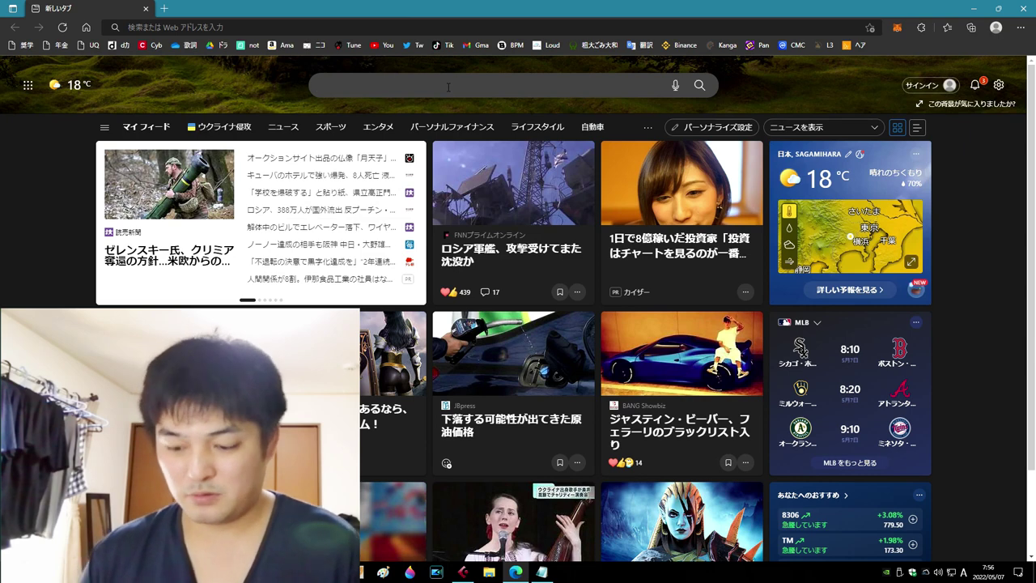
text(depa-to)
key(space)
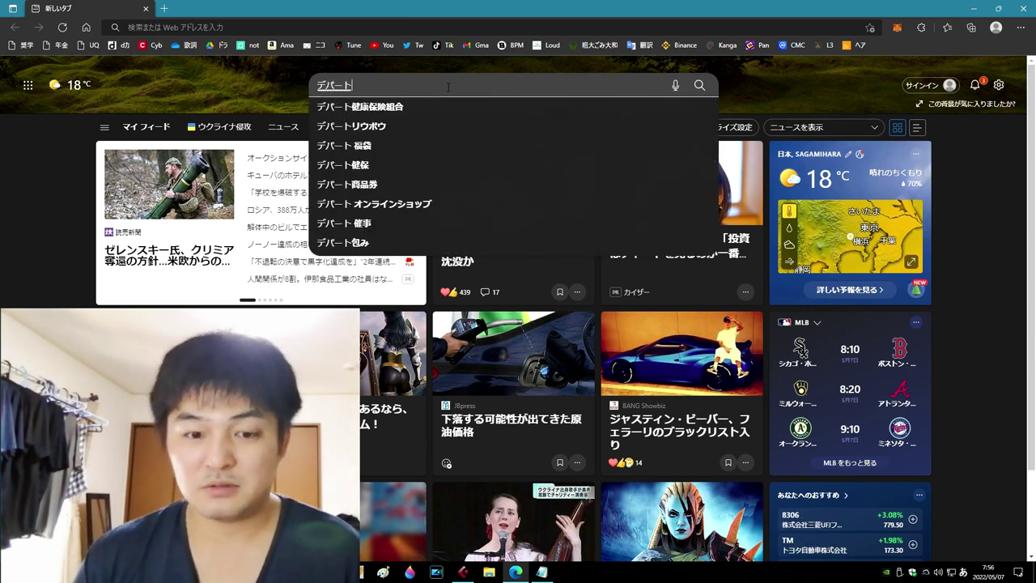
key(Return)
text(hukuro)
key(space)
key(Return)
key(Return)
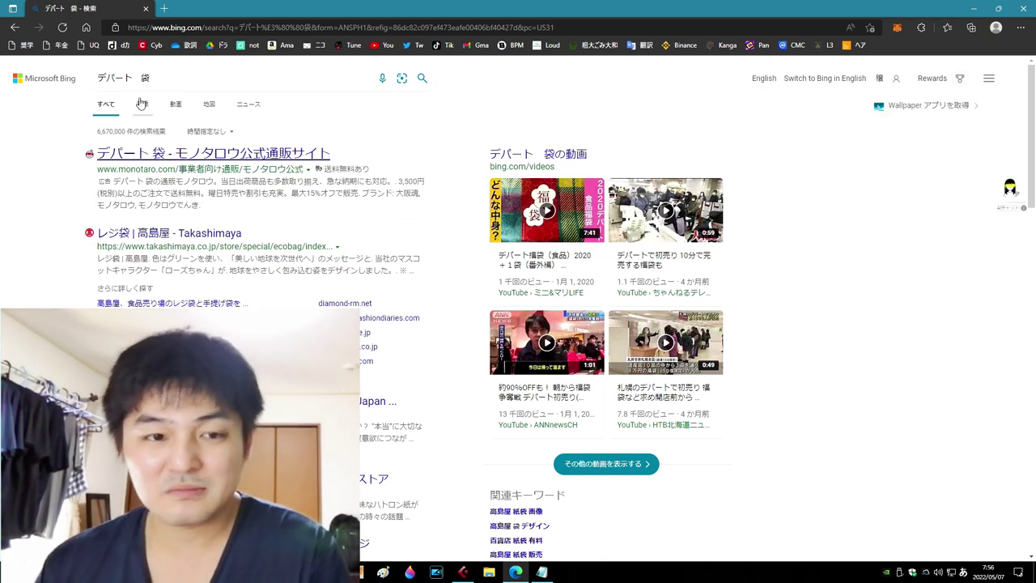
- Browse the image results for デパート 袋 to look over department store bags
click(140, 103)
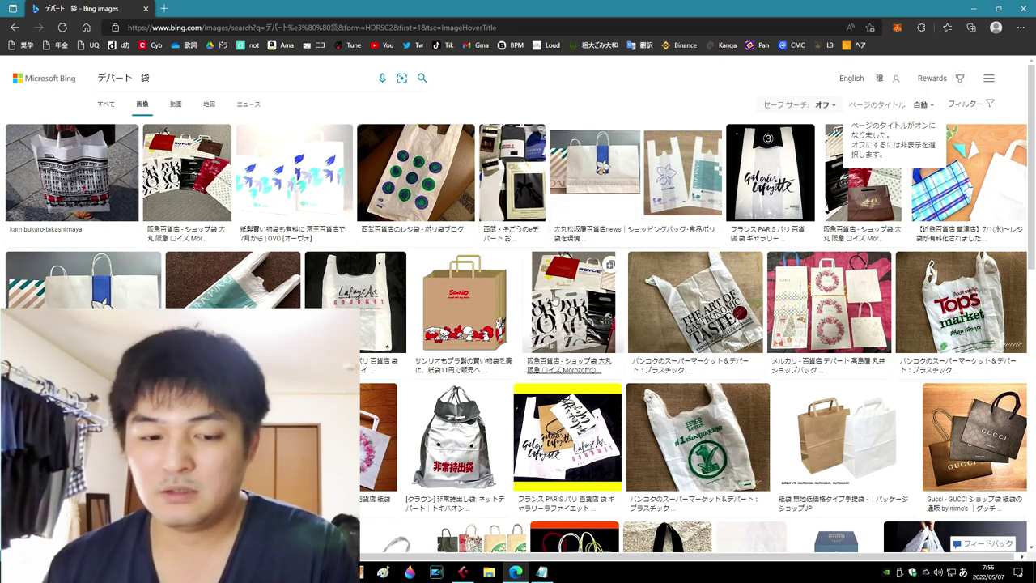
scroll(559, 300, down, 2)
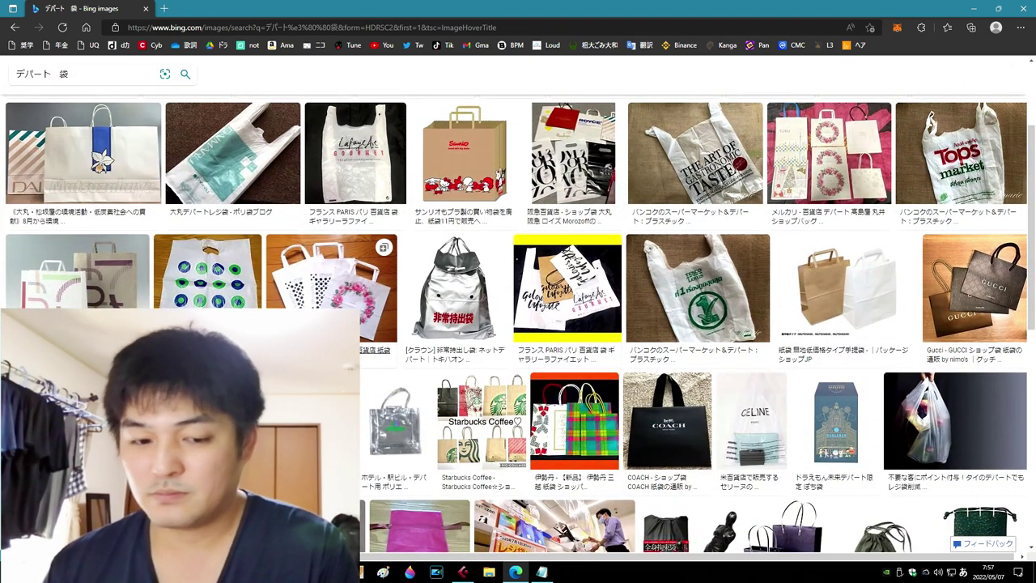
scroll(207, 267, up, 2)
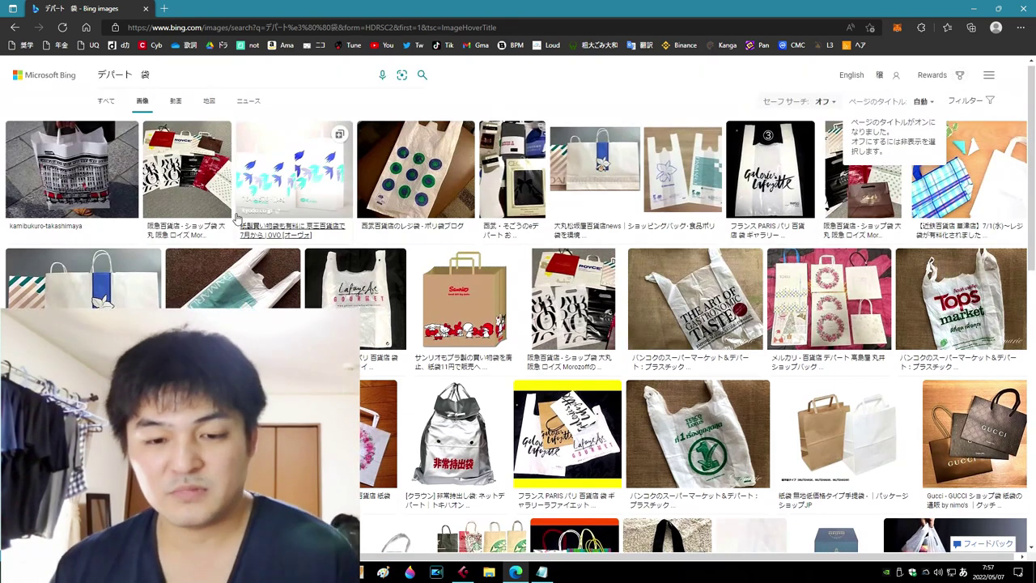
click(170, 73)
click(554, 88)
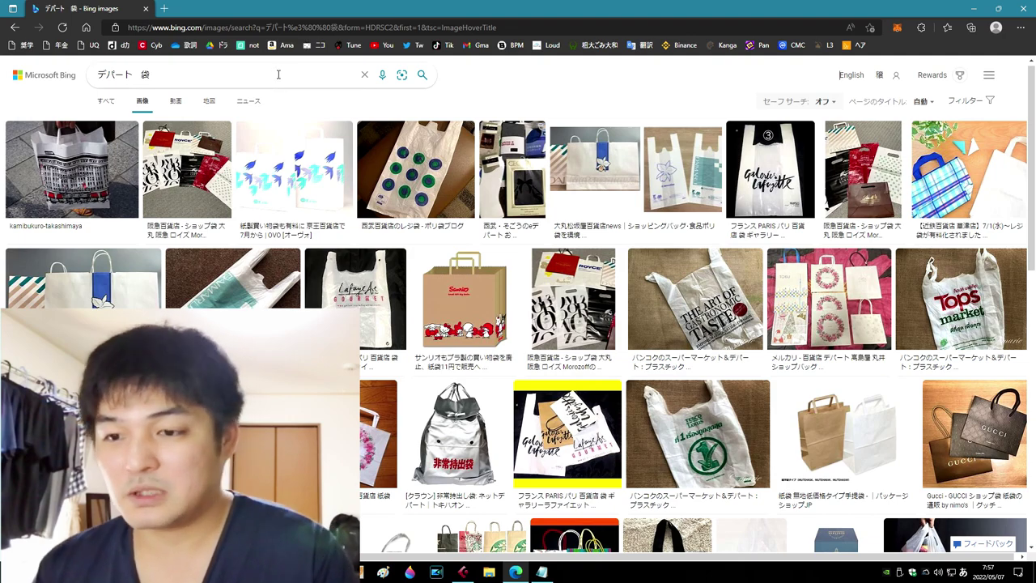
scroll(611, 192, down, 8)
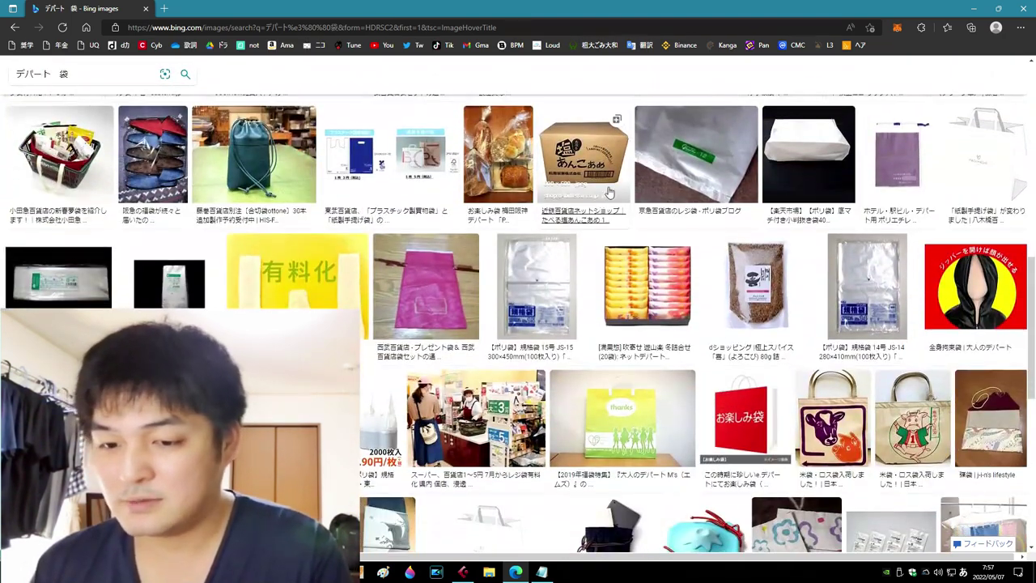
scroll(610, 192, down, 2)
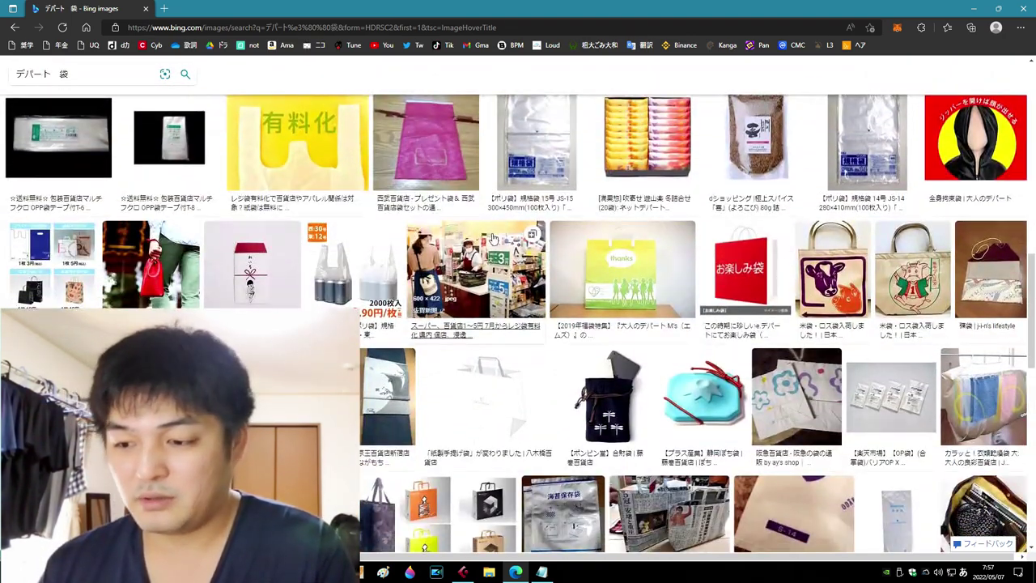
scroll(492, 241, down, 3)
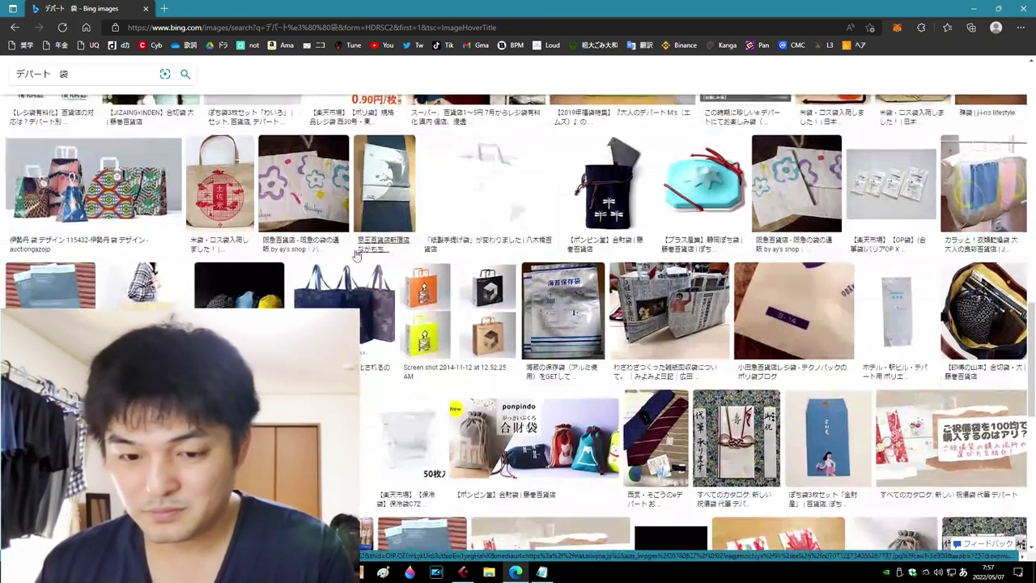
scroll(298, 257, down, 2)
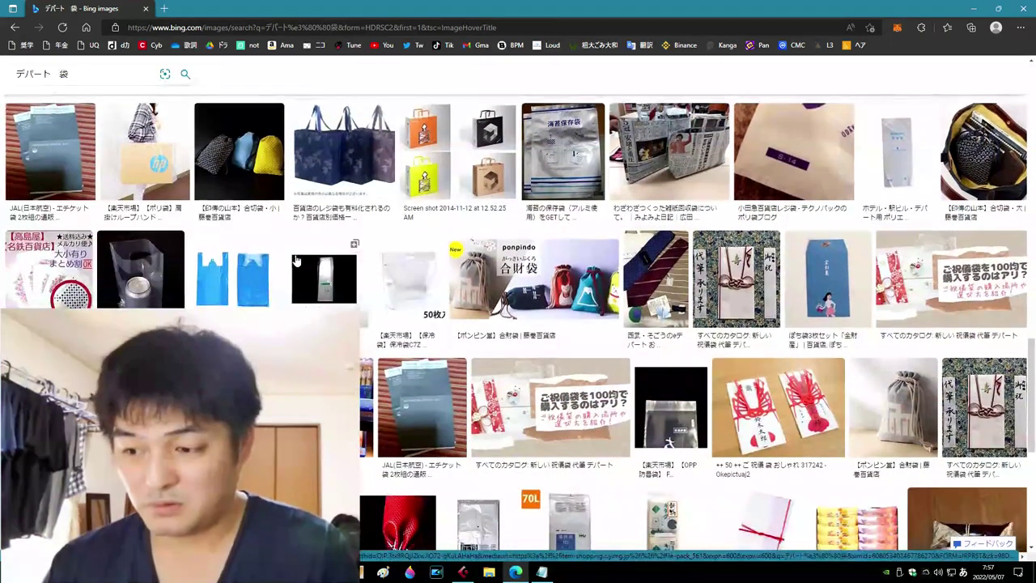
scroll(230, 236, up, 4)
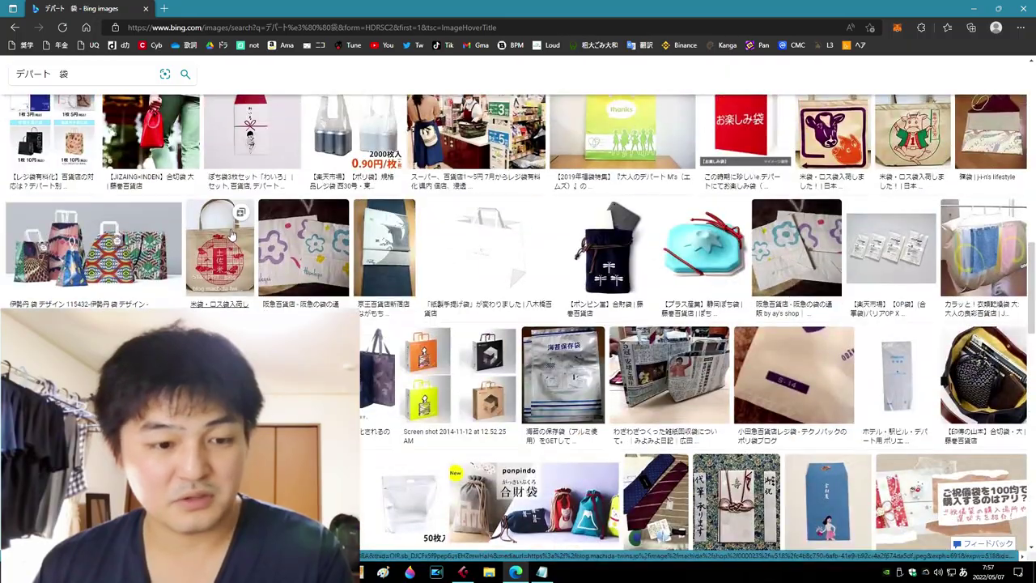
scroll(231, 236, down, 4)
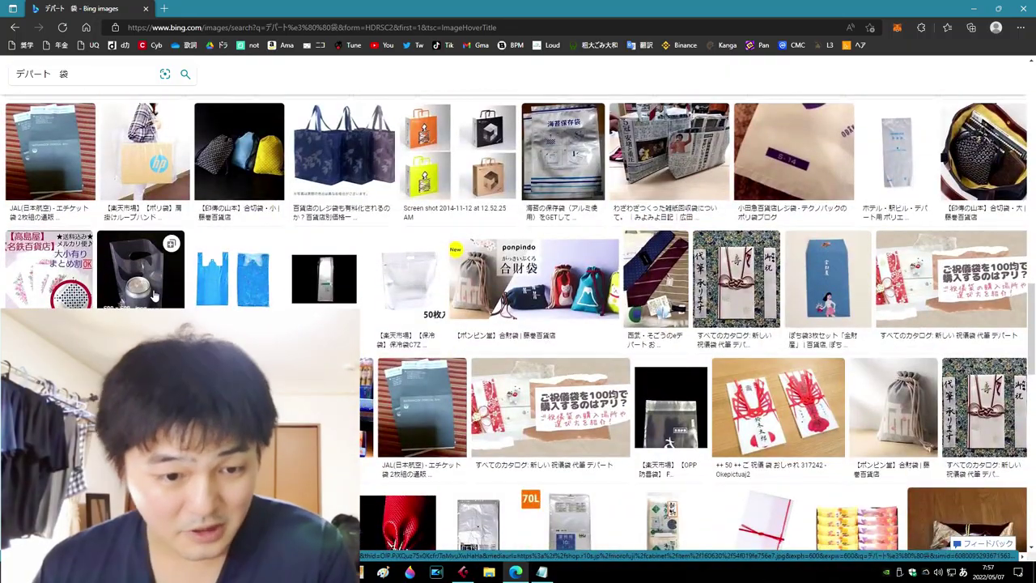
scroll(230, 243, up, 10)
- Delete 袋 from the image search query
click(174, 75)
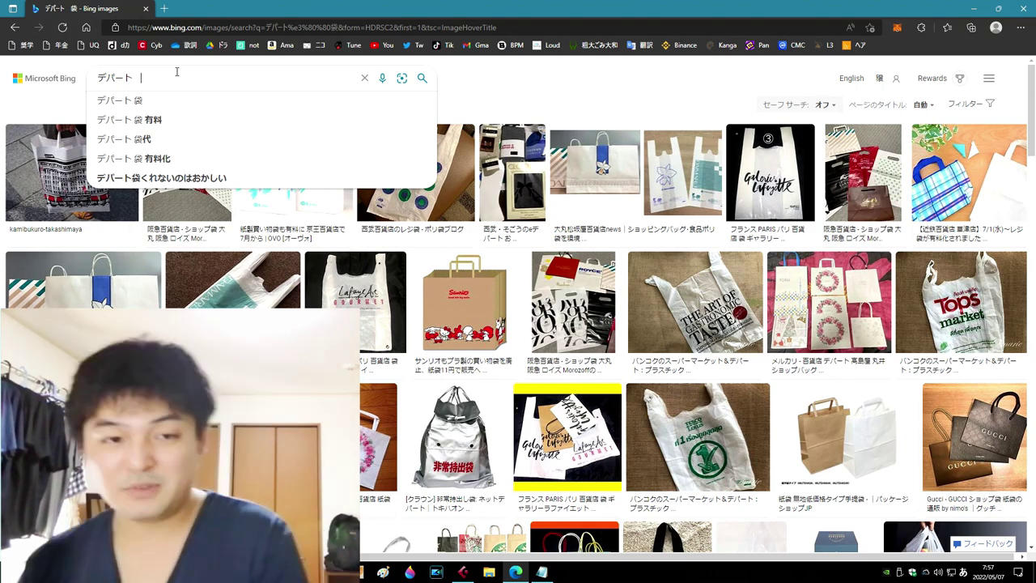
key(BackSpace)
key(BackSpace)
- Switch back to the lyrics note and write タイピングの音 on the empty fourth line
key(alt+Tab)
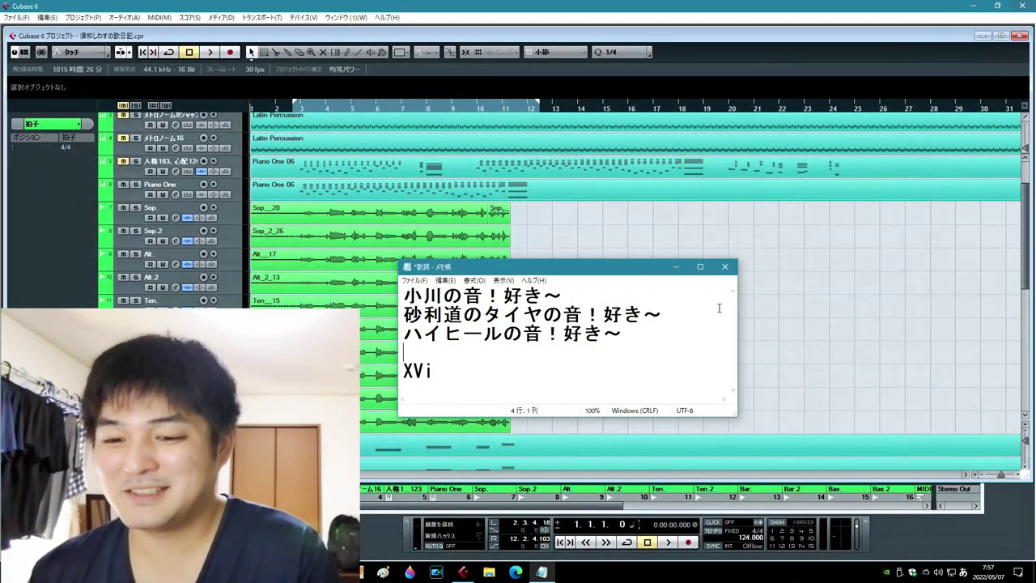
click(516, 571)
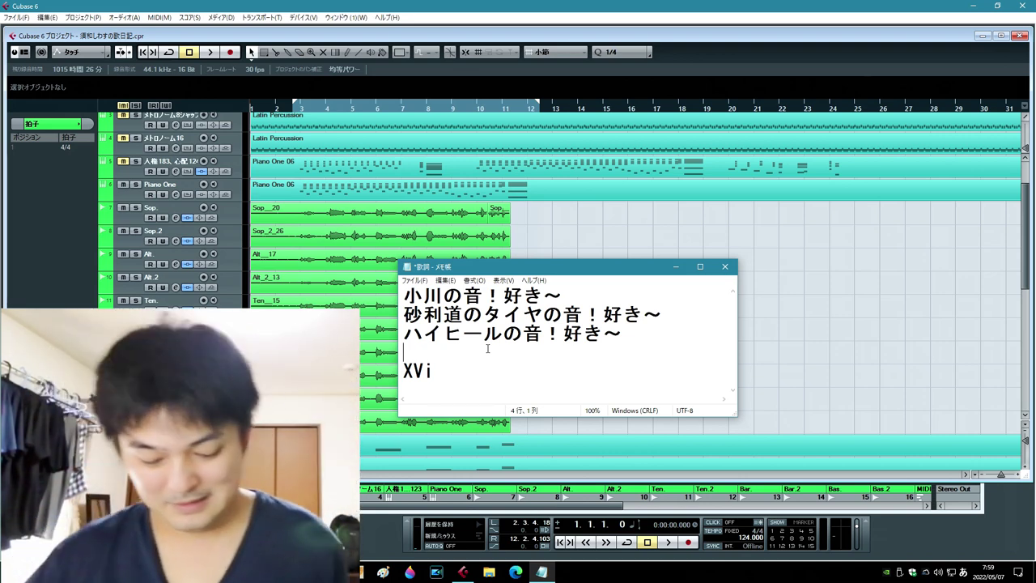
text(たいぴ)
text(n)
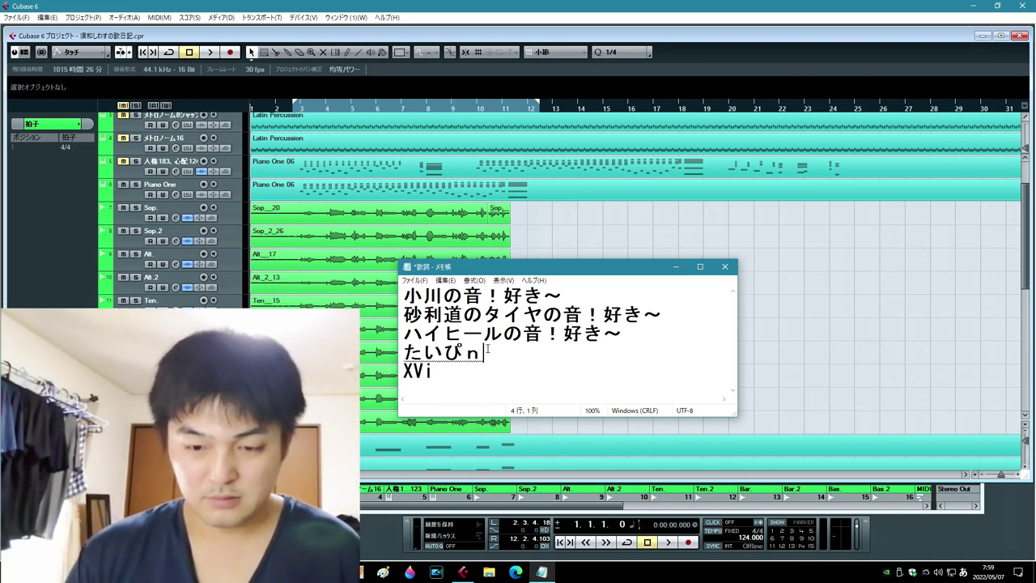
text(gu)
key(space)
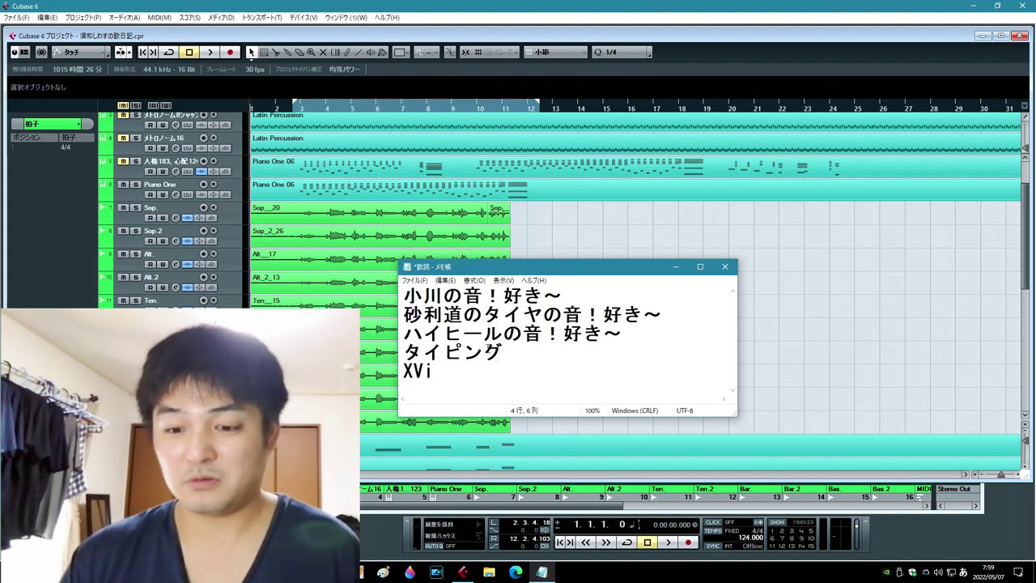
text(nooto)
key(space)
key(Return)
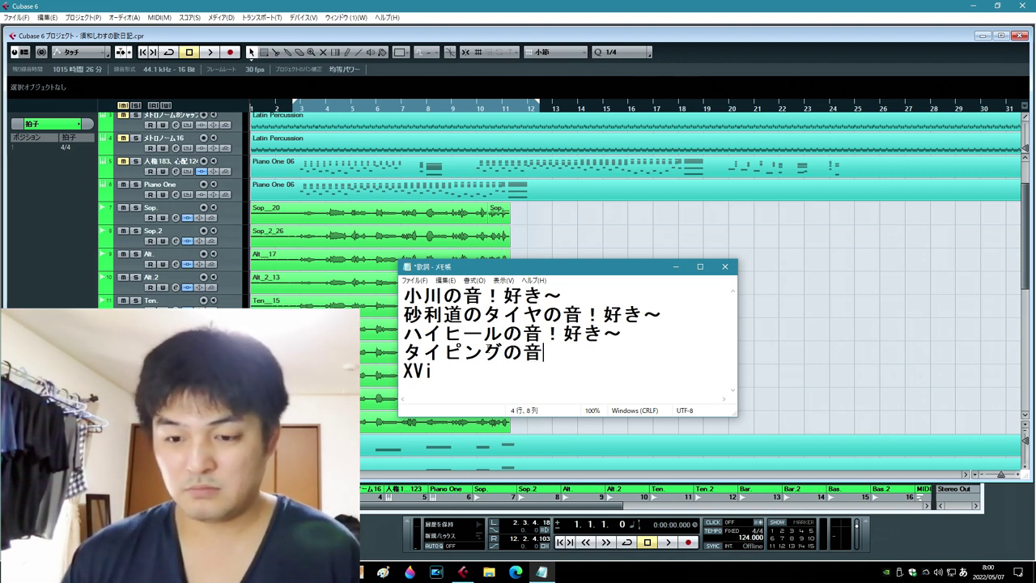
- Complete the fourth lyric line with ！好き～ after タイピングの音
text(!suki)
key(space)
text(~)
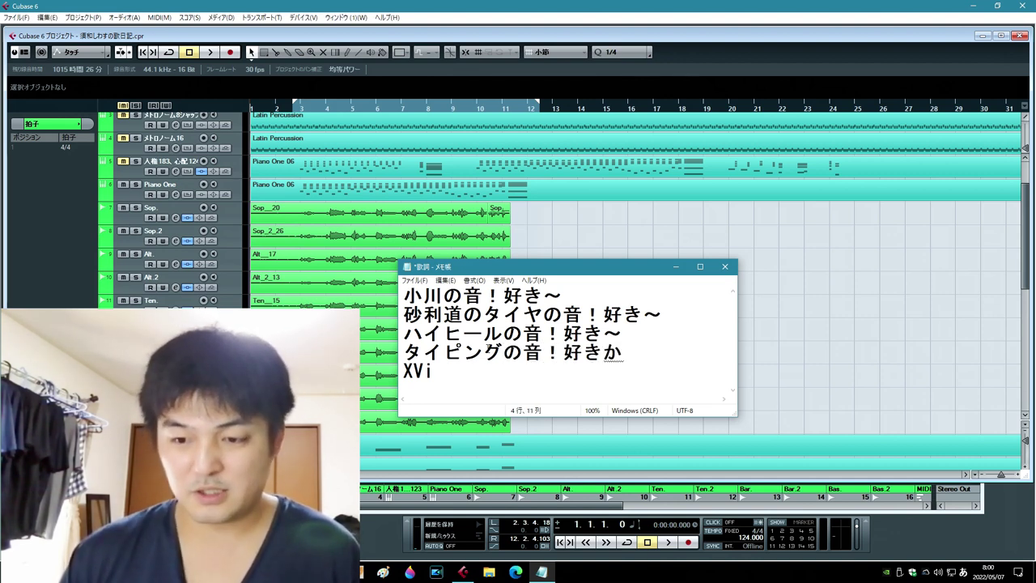
key(Return)
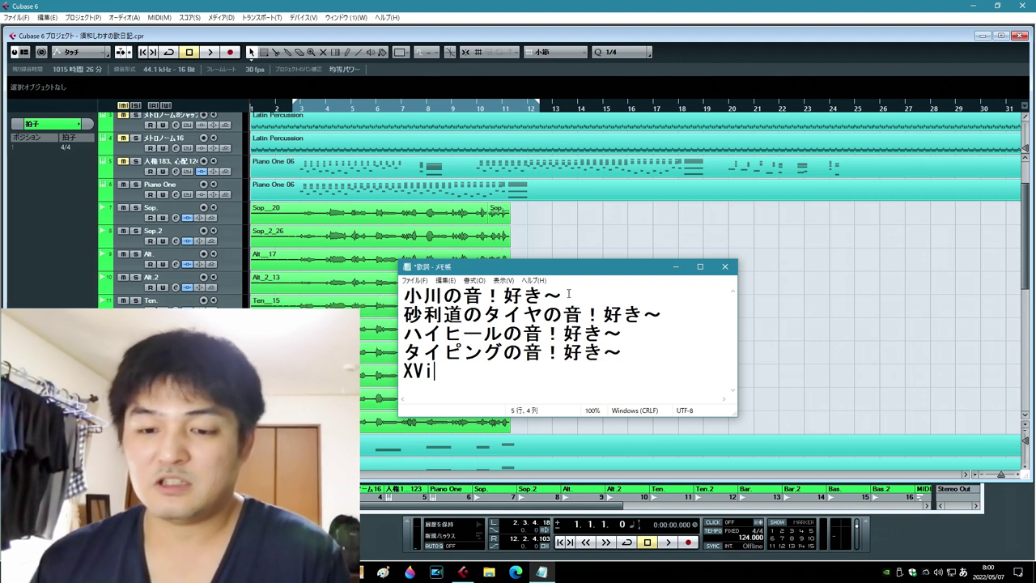
- Switch back to the Cubase project and delete all the old vocal audio clips on the Sop. through Bas.2 tracks
click(576, 230)
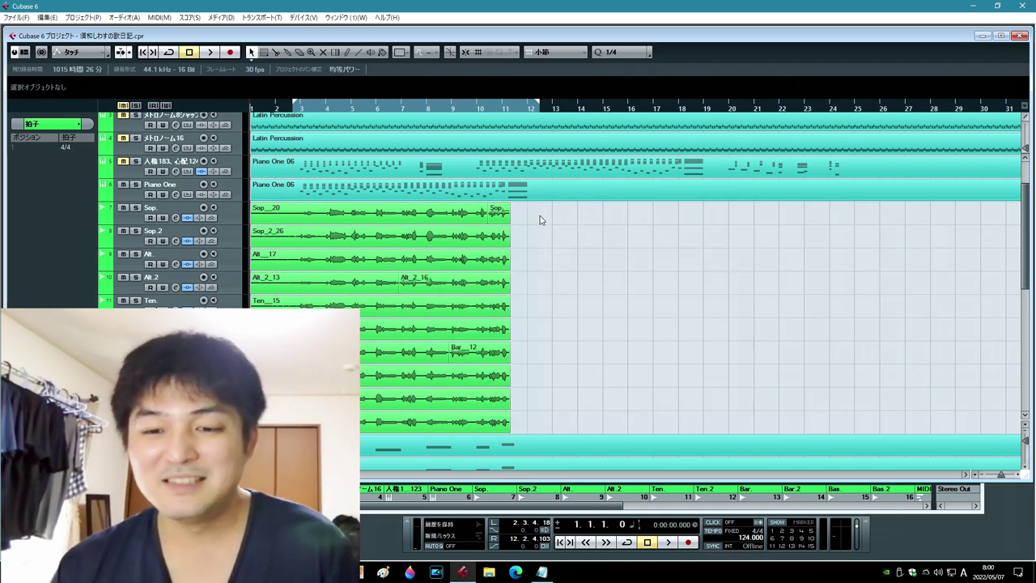
drag(305, 283, 308, 369)
drag(535, 419, 535, 419)
key(Delete)
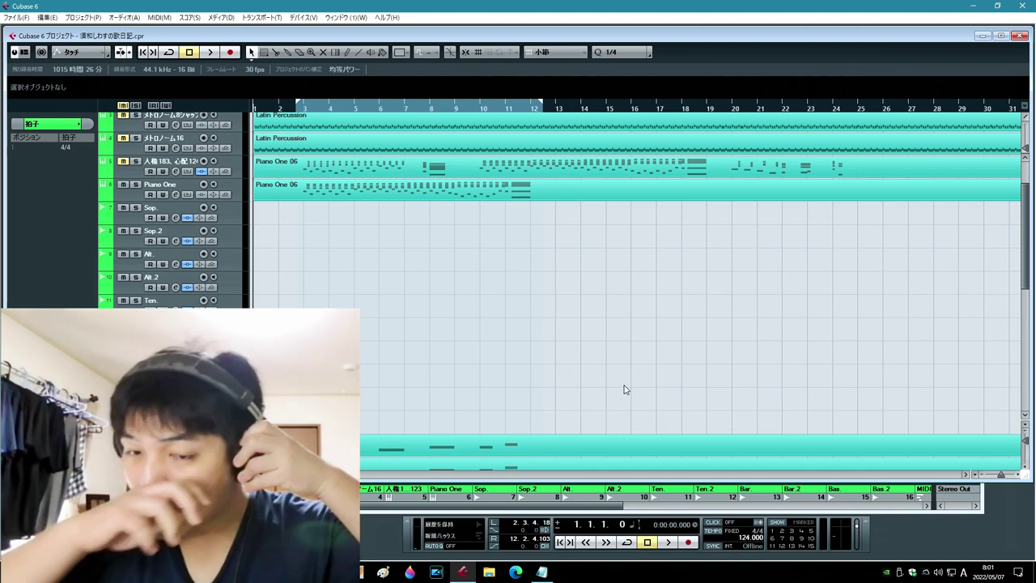
- Select the Piano One track and listen to the opening bars of the accompaniment, returning to the song start
scroll(374, 208, up, 3)
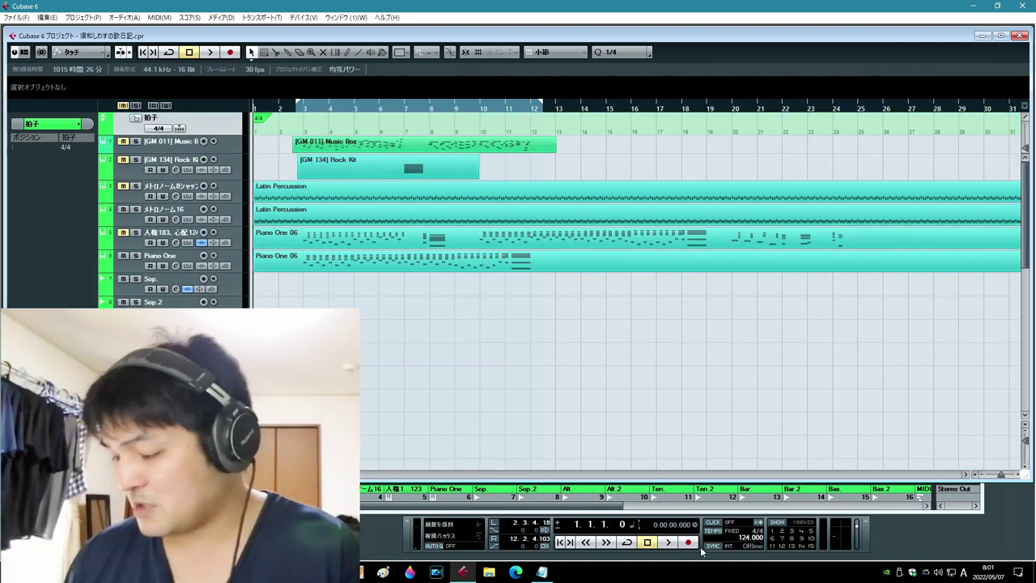
scroll(396, 366, down, 3)
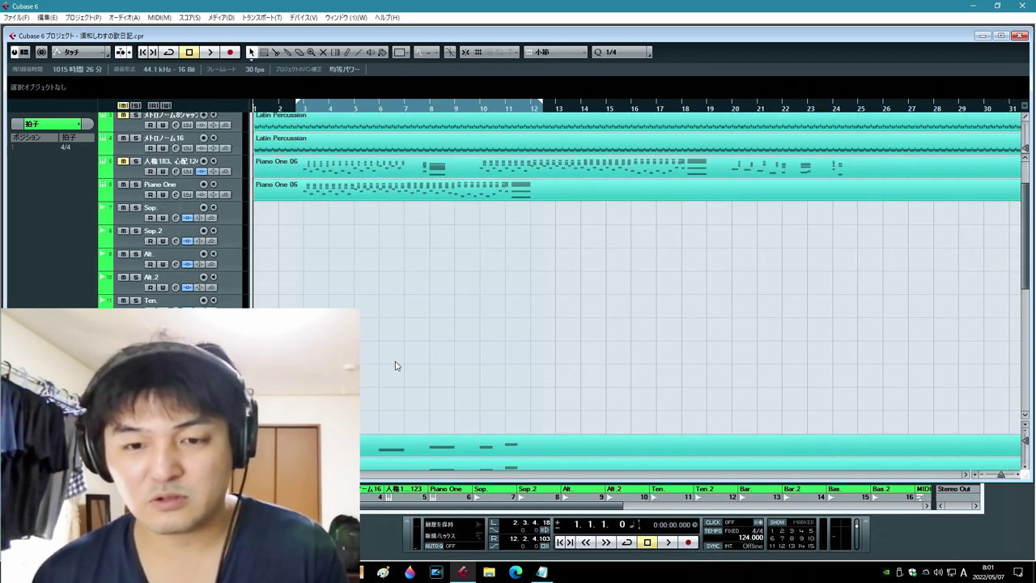
click(173, 192)
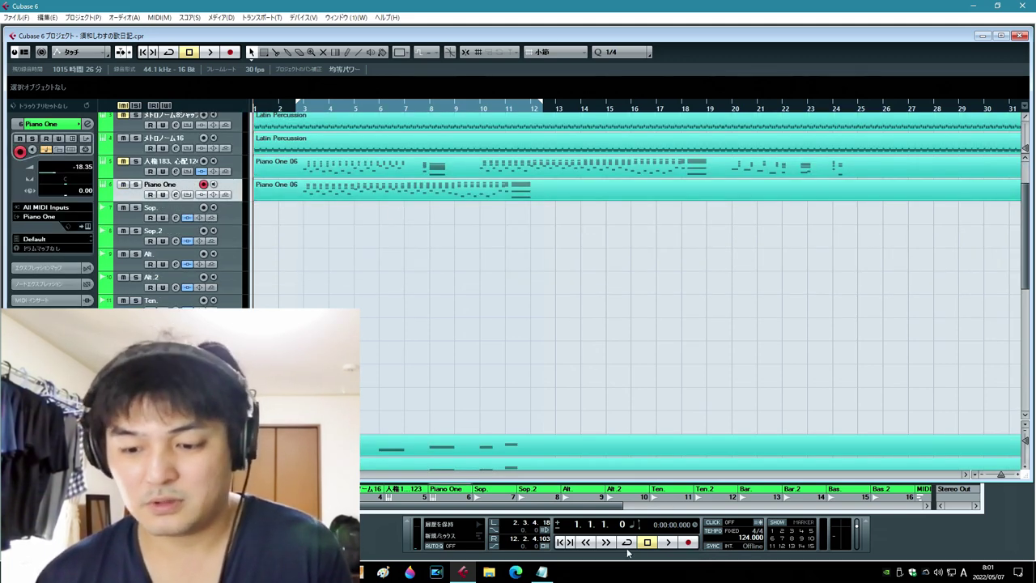
click(668, 542)
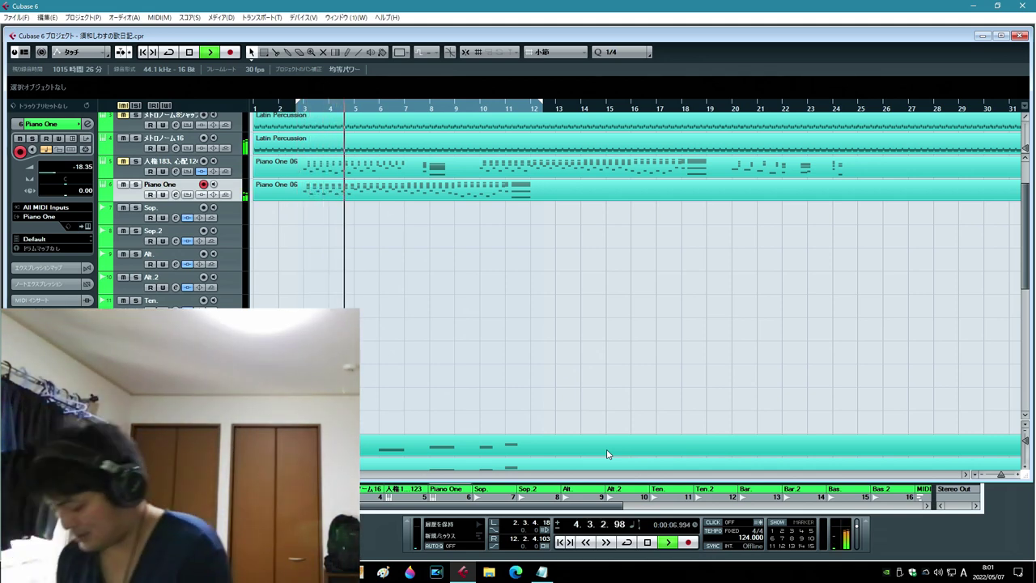
key(space)
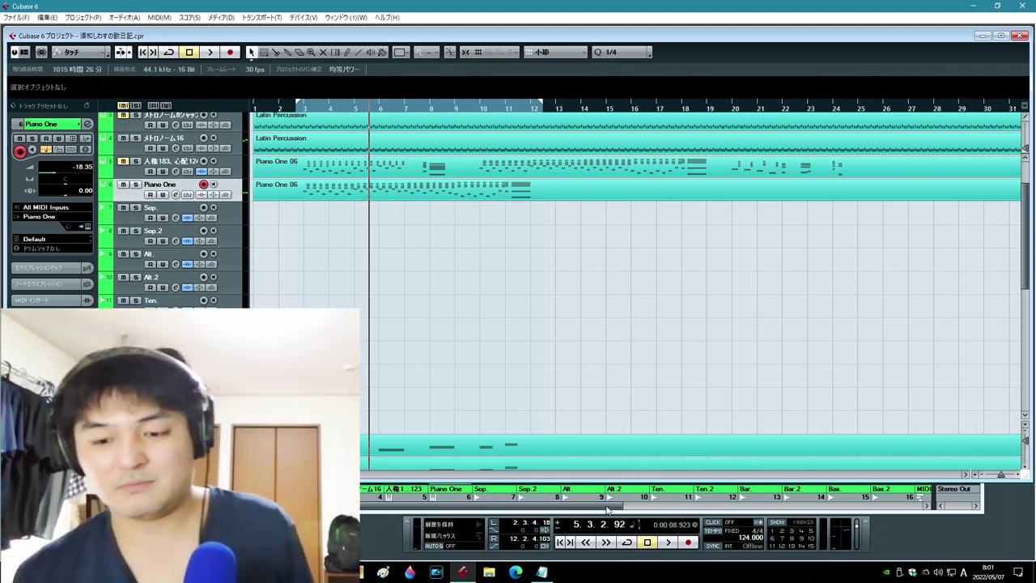
key(Home)
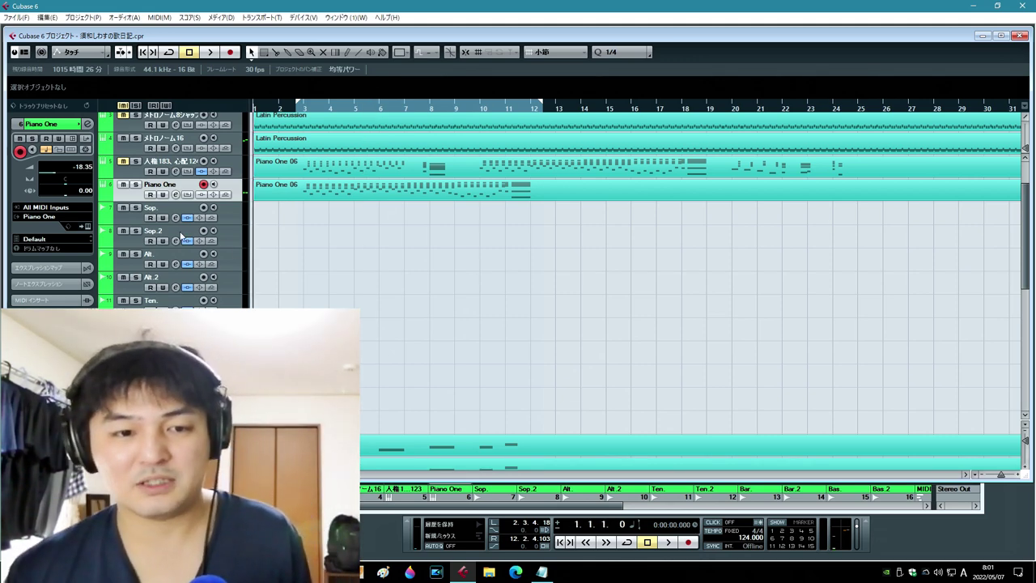
- Select the Bas.2 vocal track and open the lowest bass guide MIDI part in the Key Editor with the transport stopped
click(120, 225)
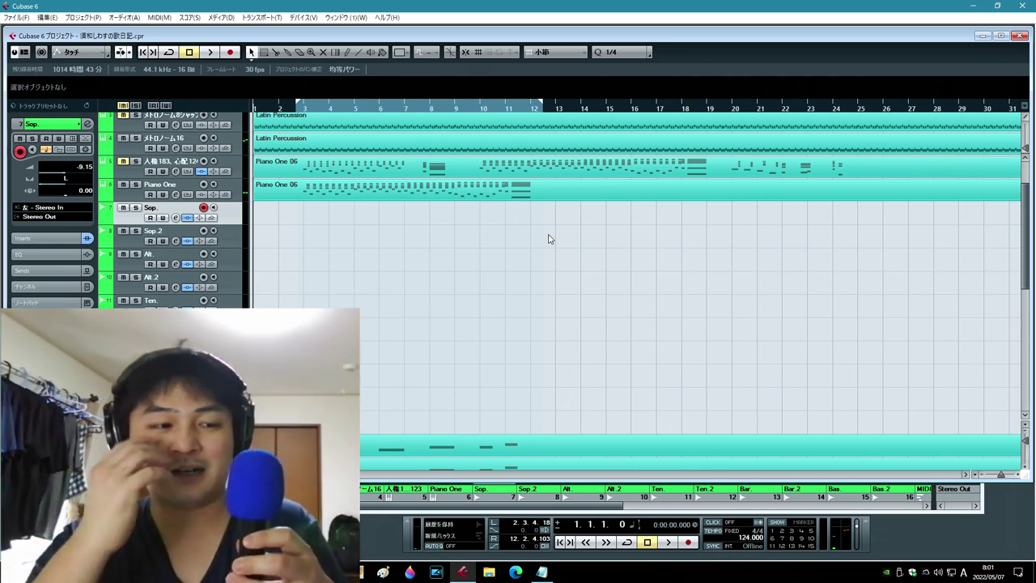
scroll(526, 273, down, 3)
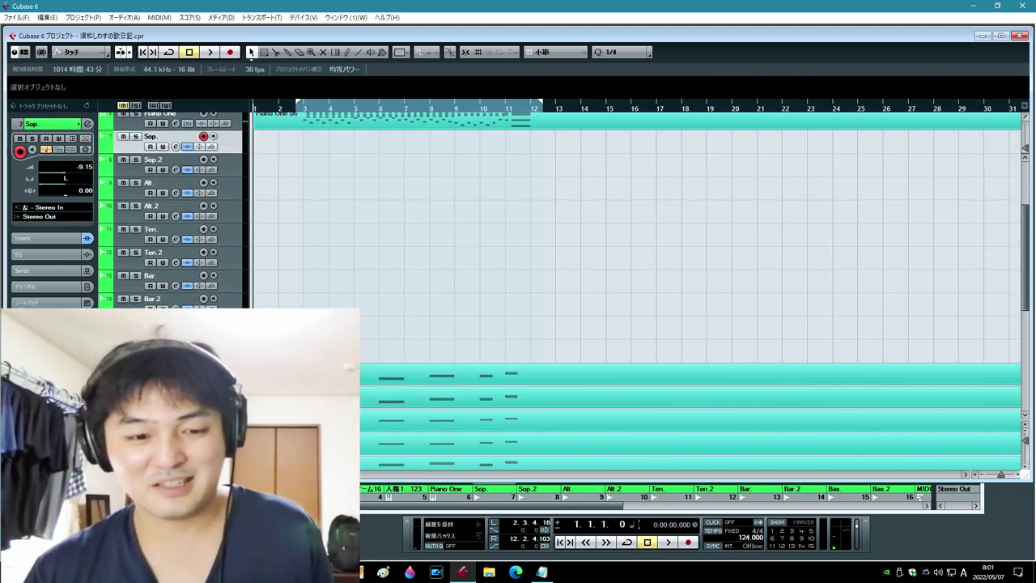
click(881, 489)
double_click(540, 433)
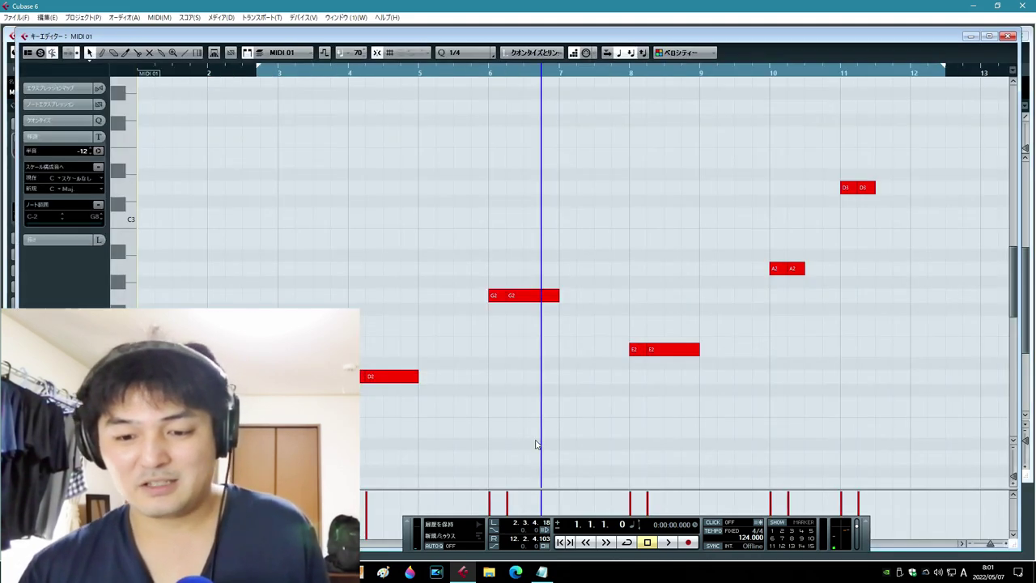
click(645, 543)
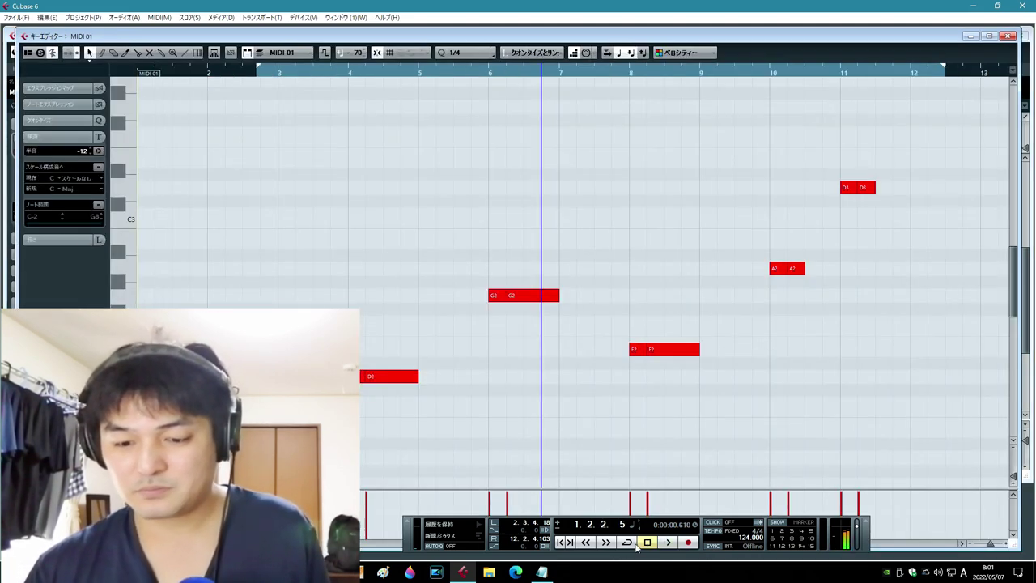
- Bring up the lyrics note, move it below the guide melody notes, and close the Key Editor
click(554, 576)
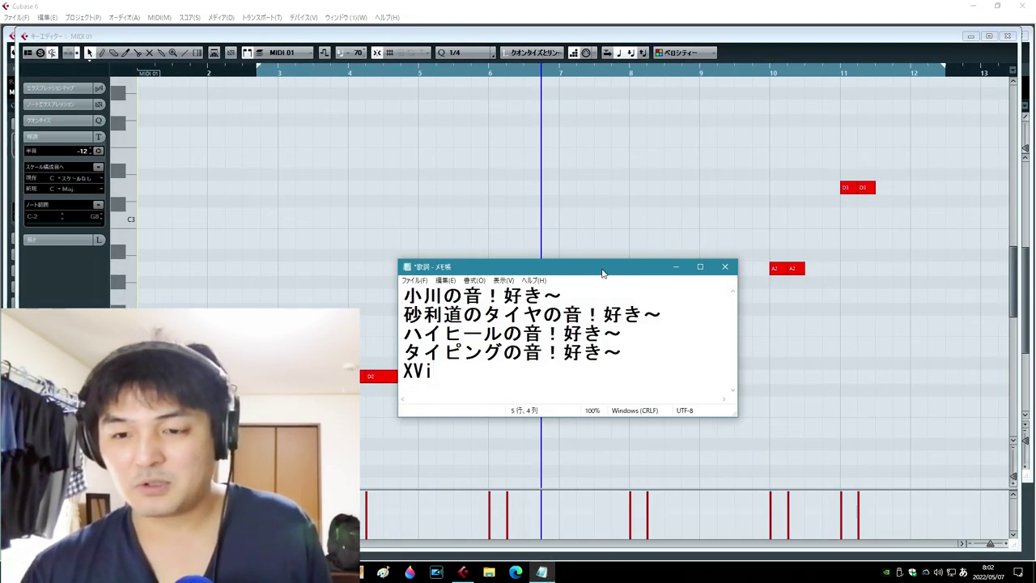
drag(602, 272, 757, 380)
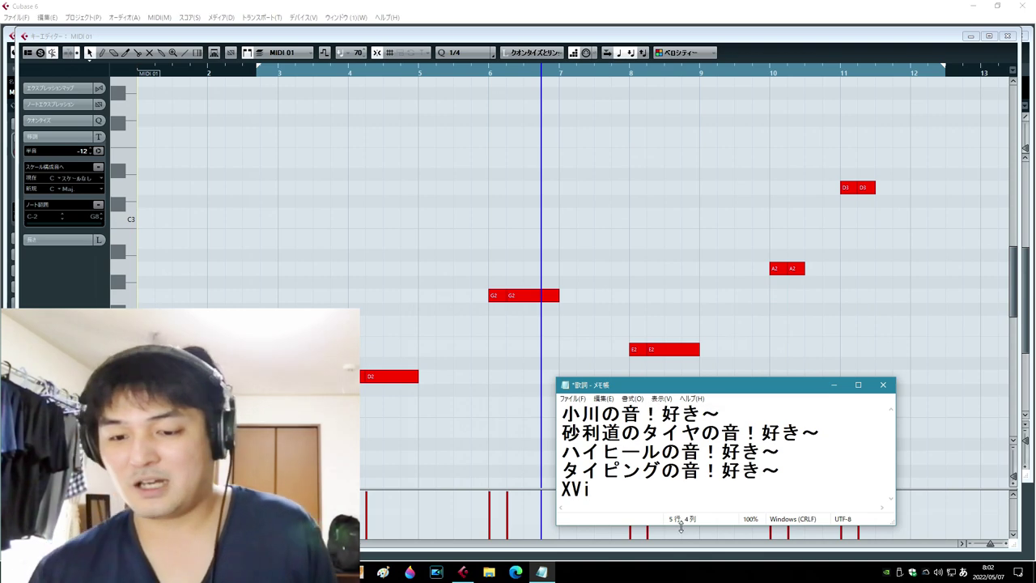
click(756, 308)
click(1010, 35)
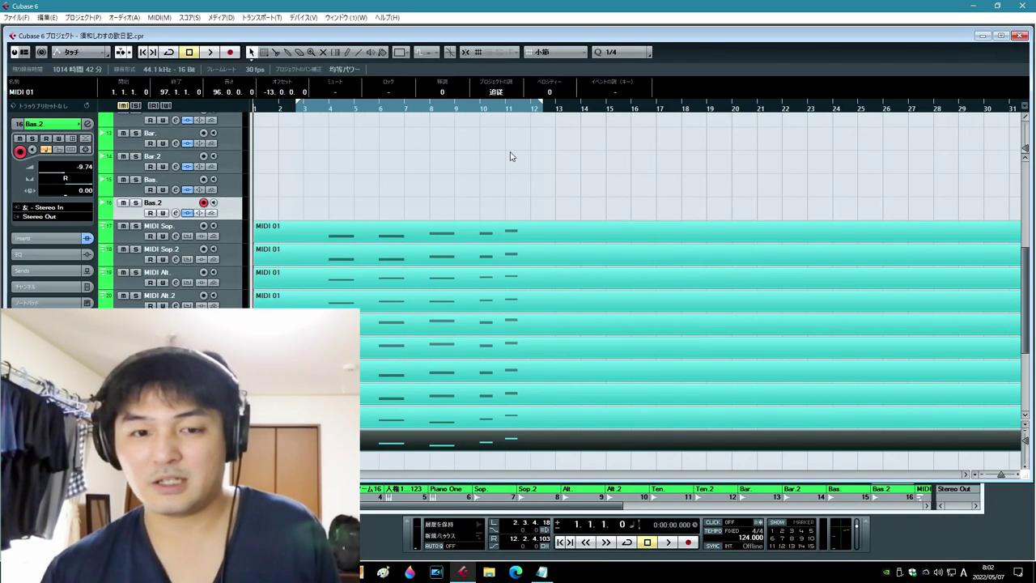
- Record a vocal take on the Bas.2 track from bar 1, following the bass guide part in the Key Editor and the lyrics note
double_click(509, 409)
click(509, 433)
click(687, 542)
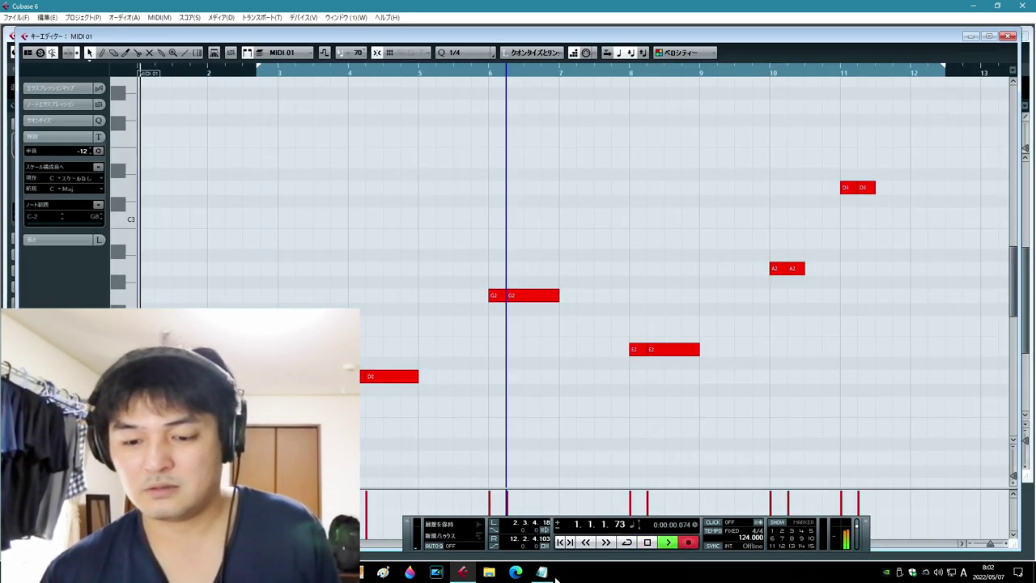
key(alt+Tab)
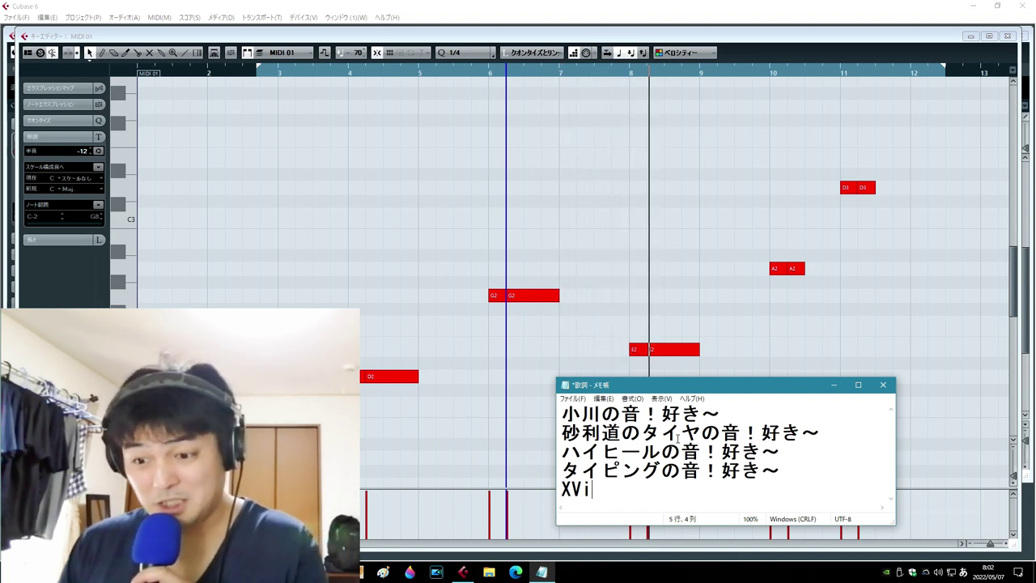
click(563, 550)
key(space)
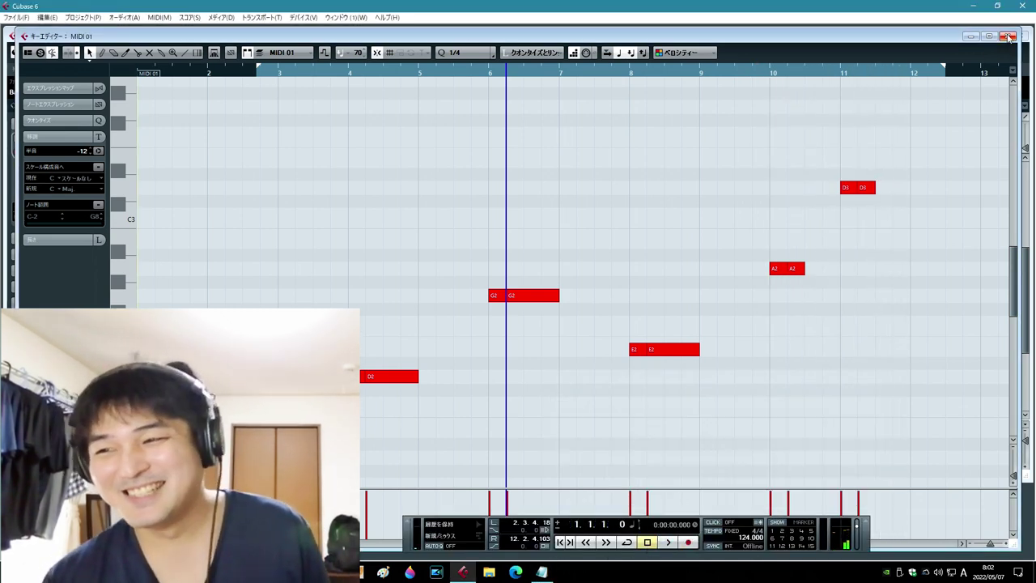
click(1009, 37)
- Select the Bas. track and play back the Bas.2 take from around bar 3, then return to the song start
click(136, 193)
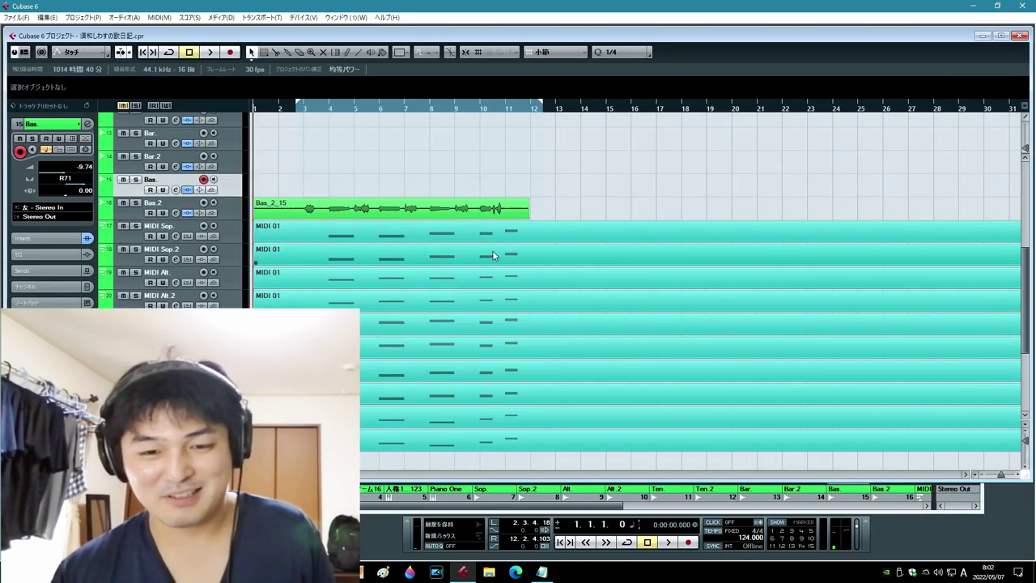
key(space)
click(305, 108)
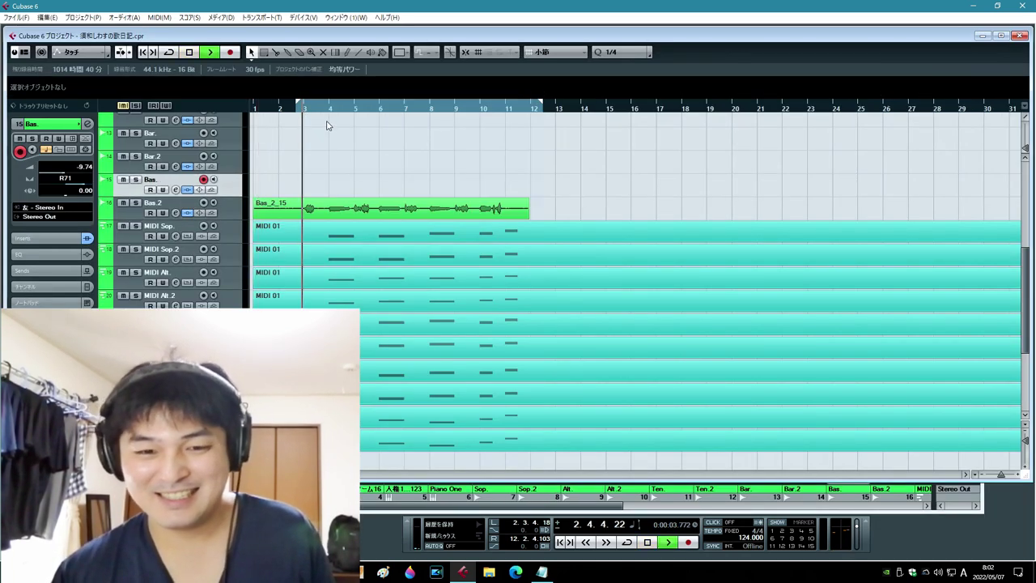
click(326, 110)
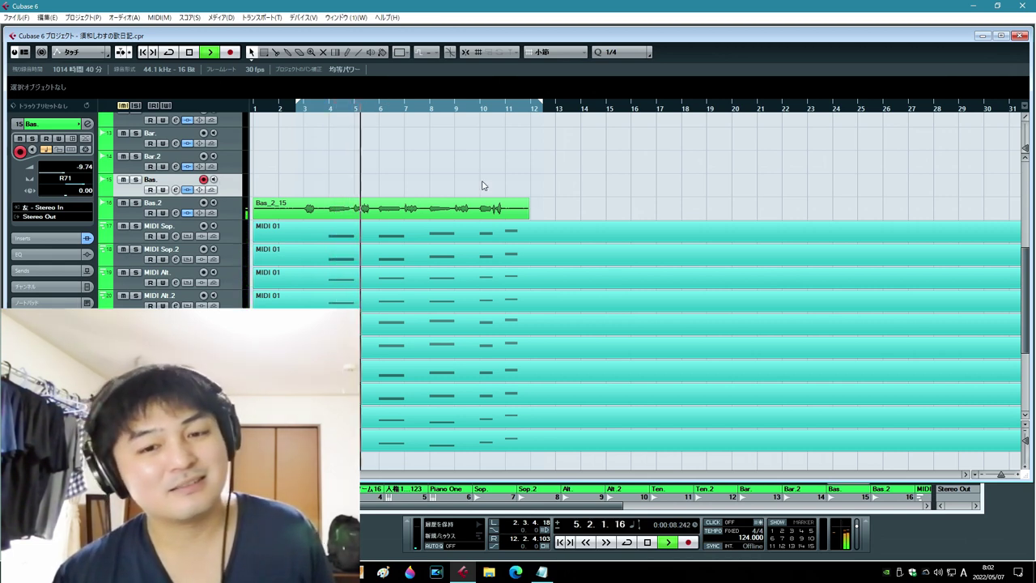
click(652, 543)
click(647, 542)
click(648, 542)
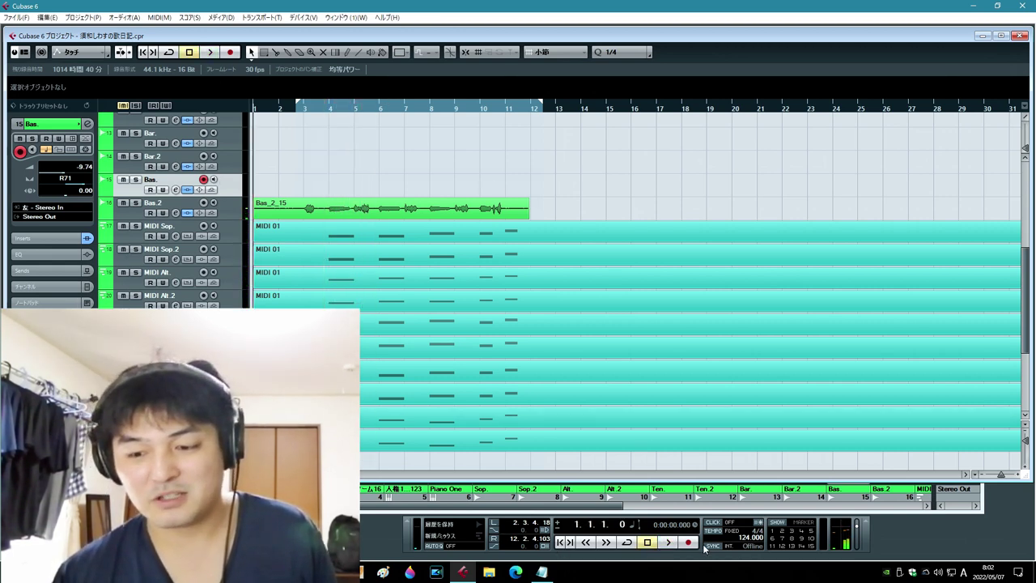
- Record a vocal take on the Bas. track from bar 1, with its guide MIDI part and the lyrics note open
click(688, 542)
double_click(509, 417)
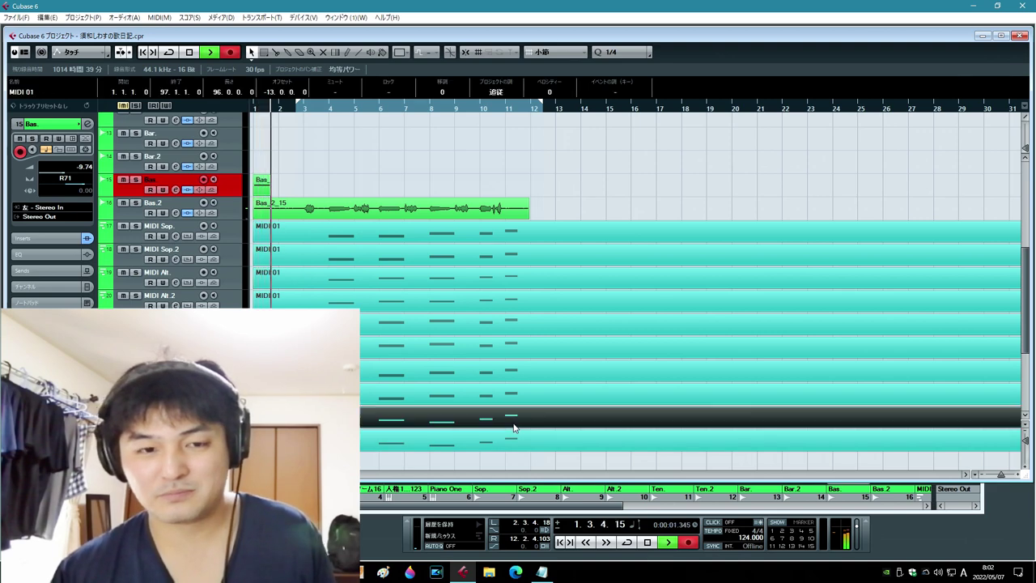
click(541, 571)
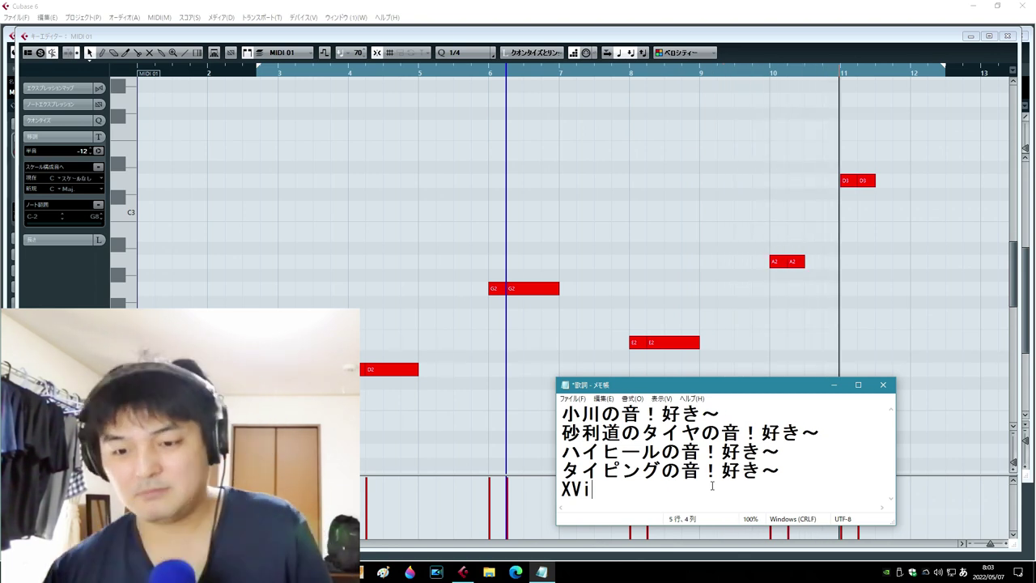
click(542, 571)
key(space)
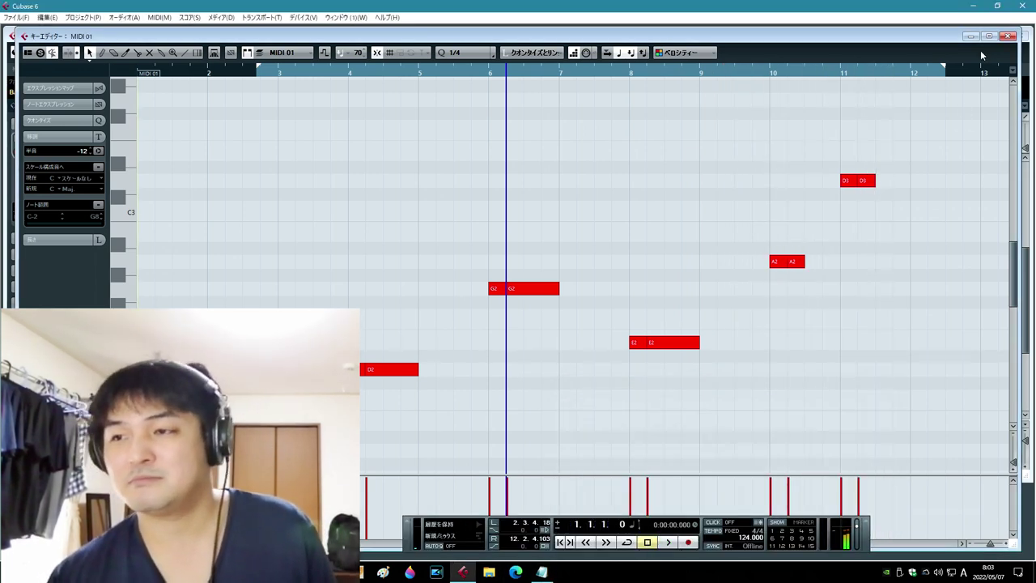
click(1008, 37)
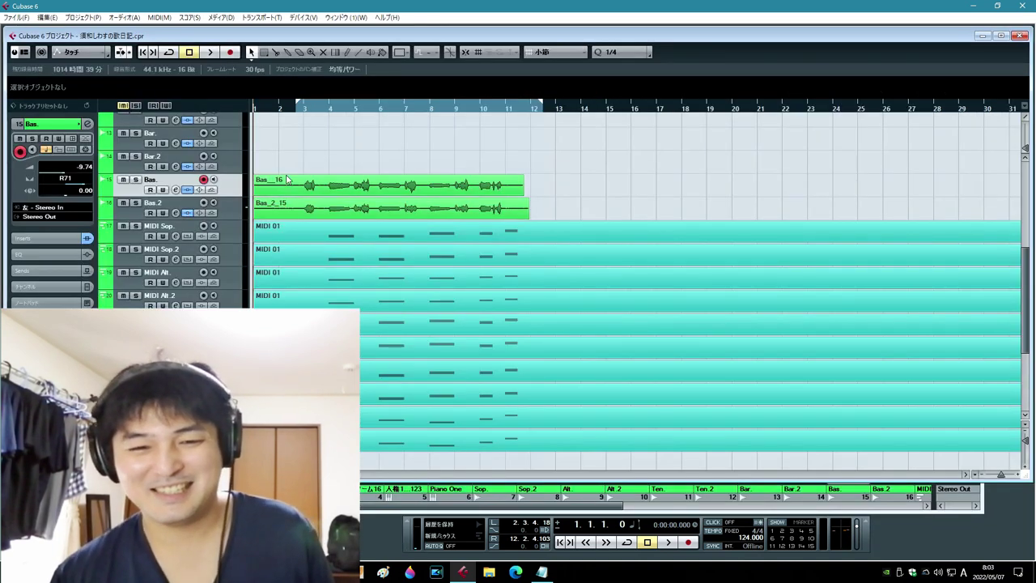
- Record a vocal take on the Bar.2 track from bar 1, reading its guide MIDI part and the lyrics note
click(133, 171)
double_click(432, 395)
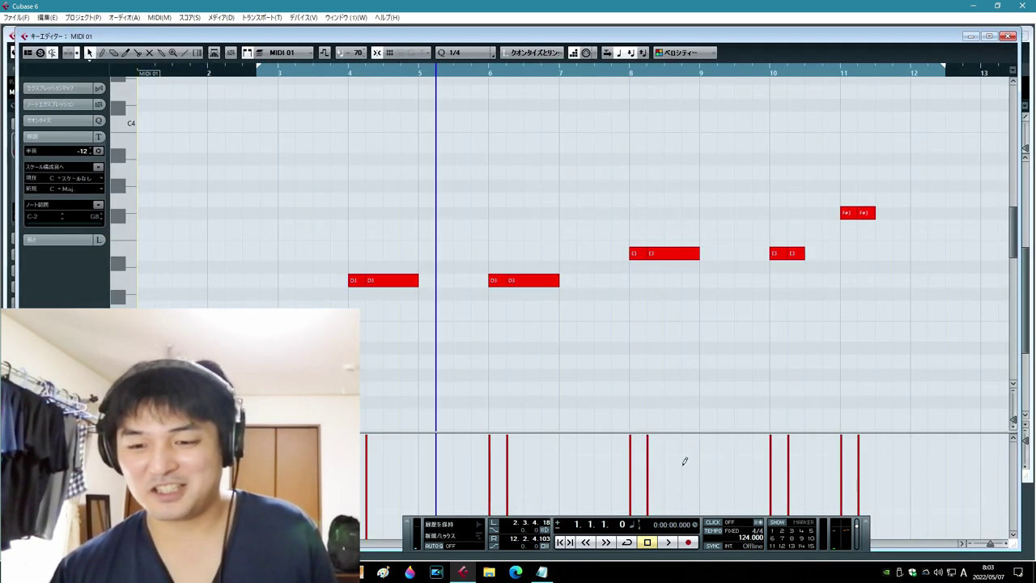
click(689, 549)
key(alt+Tab)
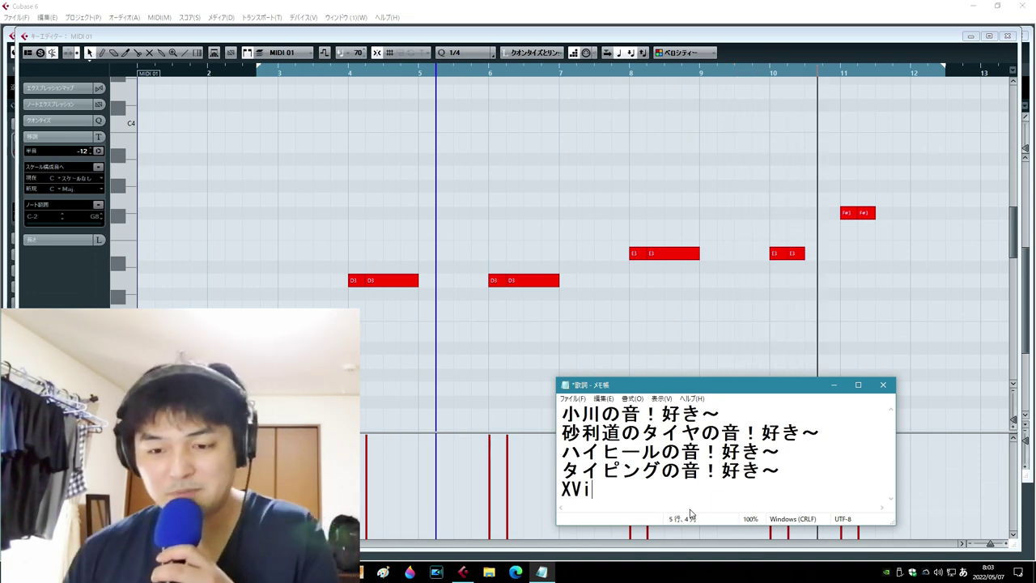
click(549, 571)
click(648, 542)
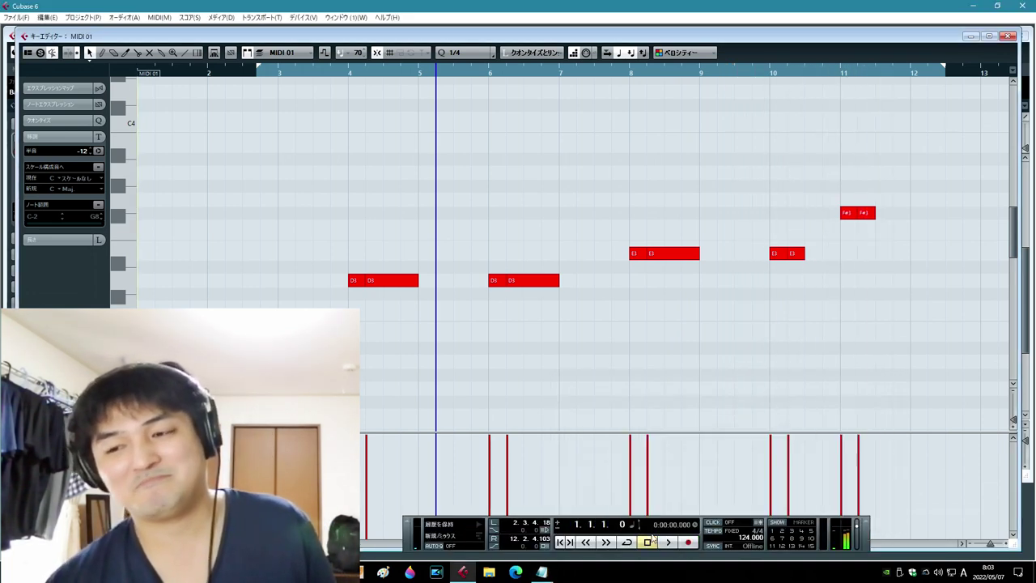
click(1009, 36)
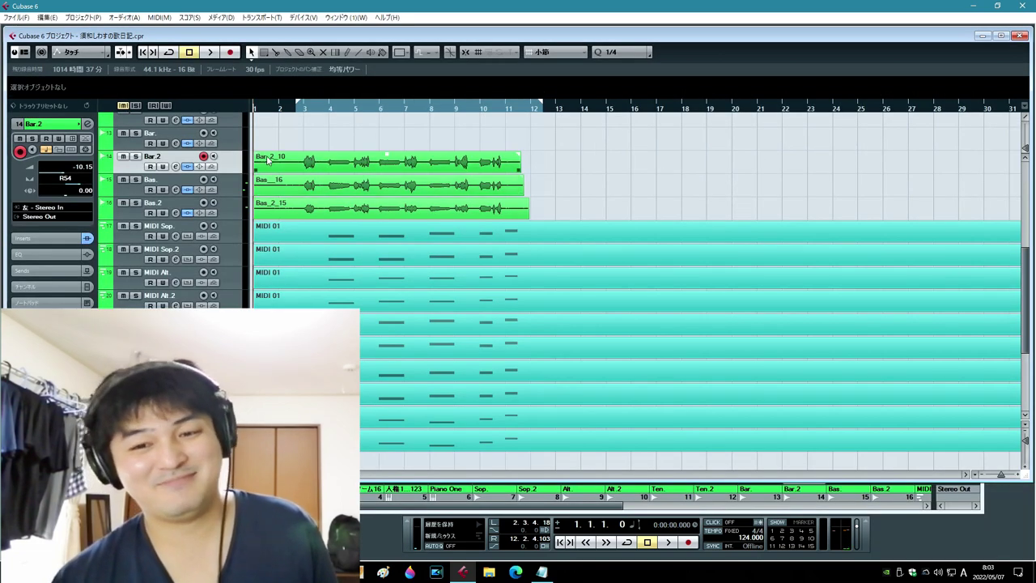
- Record a vocal take on the Bar. track from bar 1, reading its guide MIDI part and the lyrics note
click(133, 148)
click(669, 541)
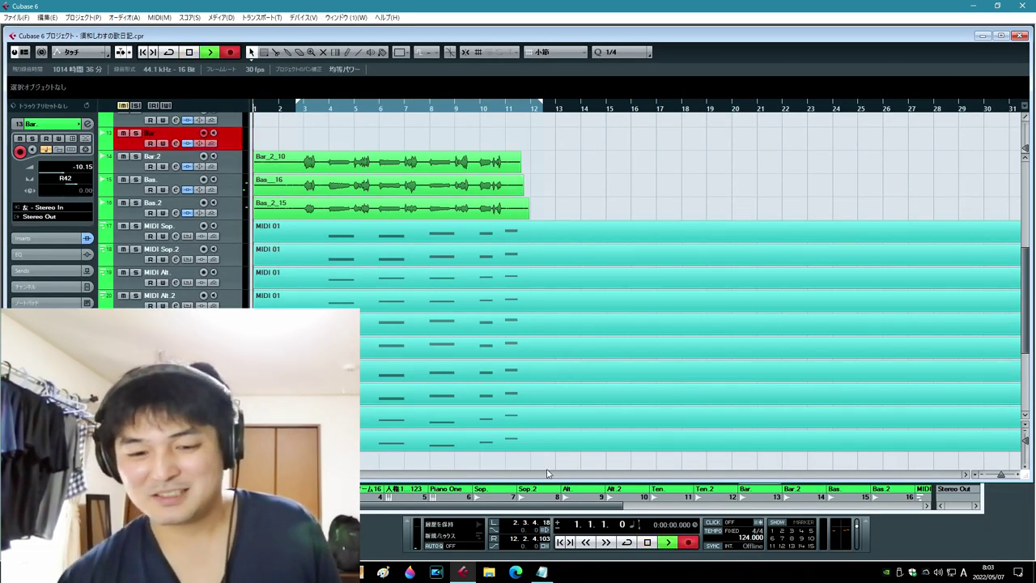
double_click(468, 365)
click(542, 571)
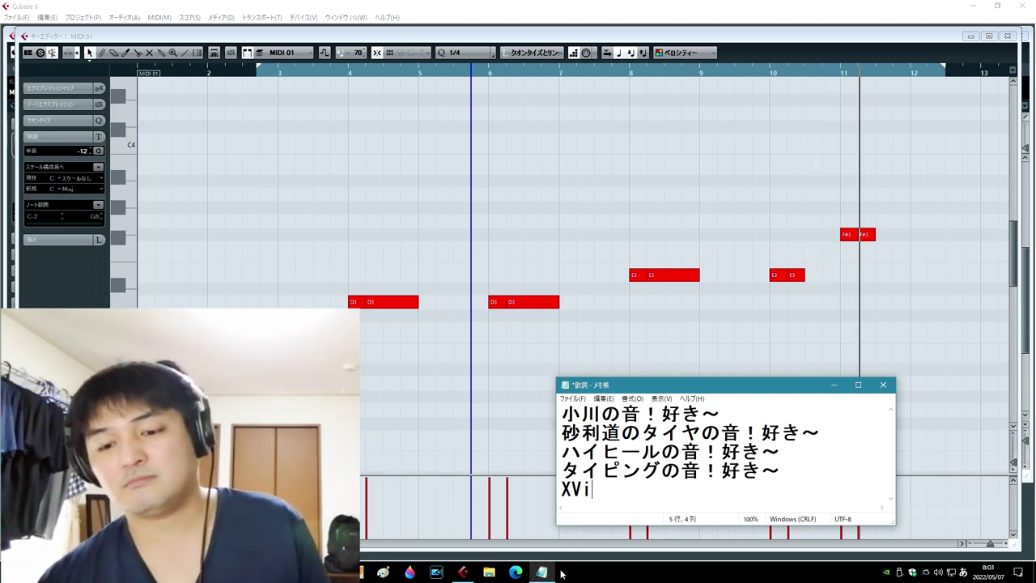
key(alt+Tab)
key(space)
click(1008, 35)
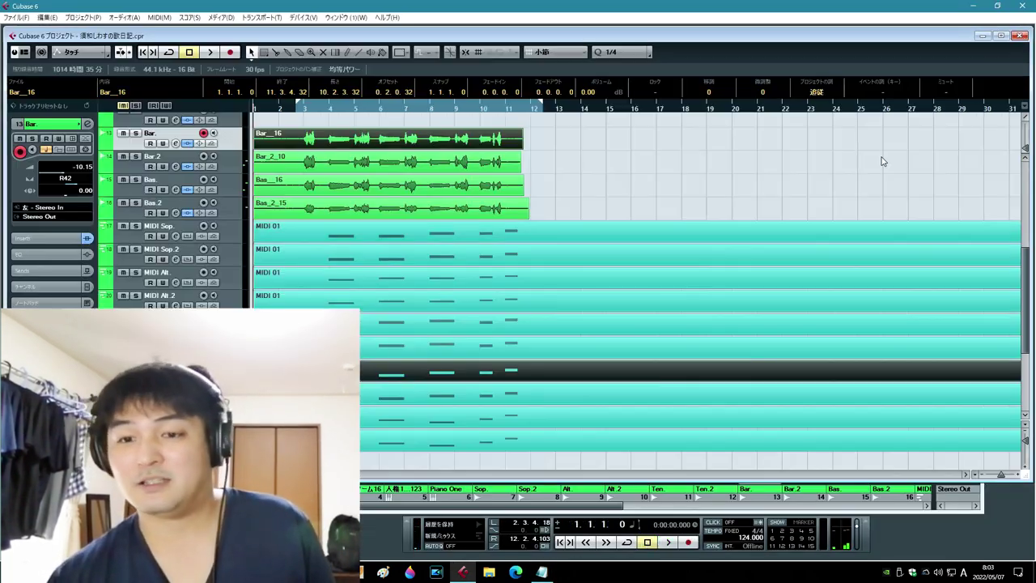
- Record a vocal take on the Alt.2 track from bar 1, with its guide MIDI part and the lyrics note open
scroll(731, 204, up, 4)
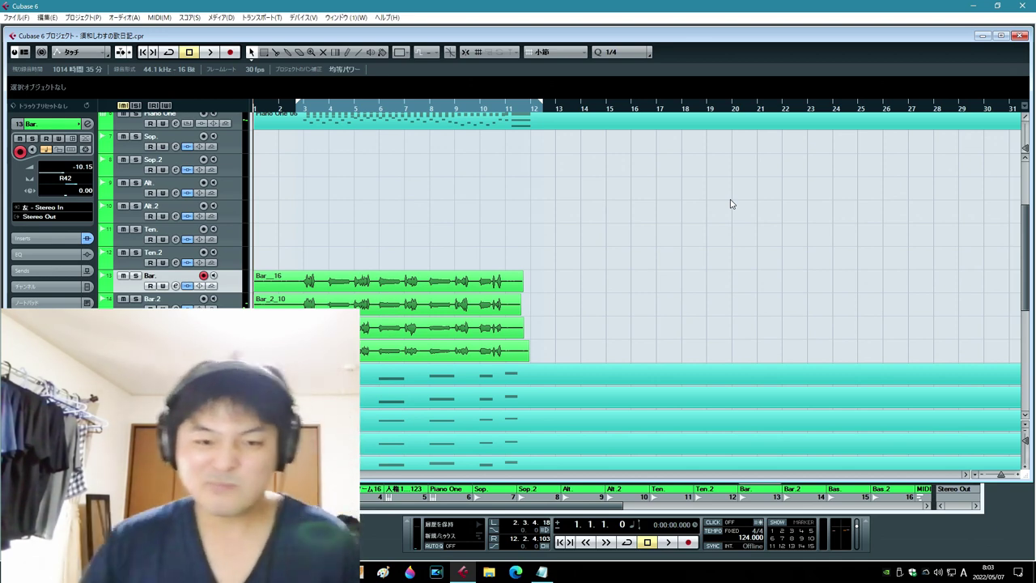
click(128, 227)
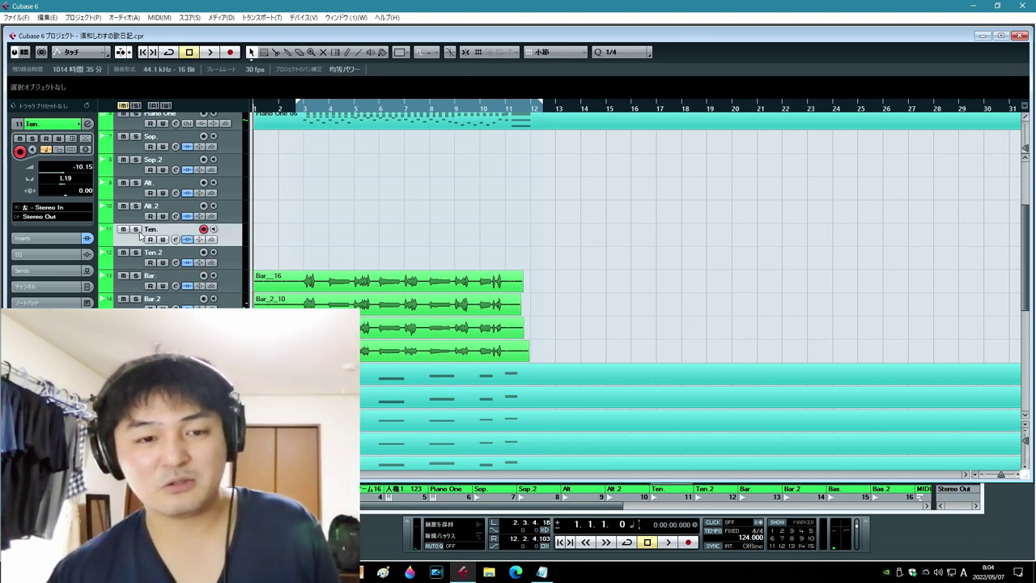
click(131, 212)
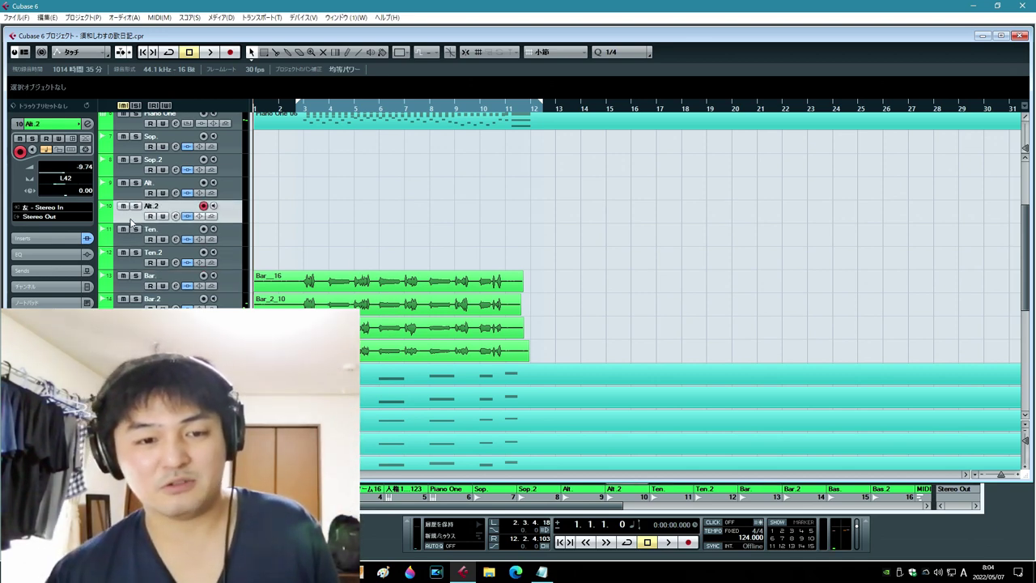
double_click(553, 427)
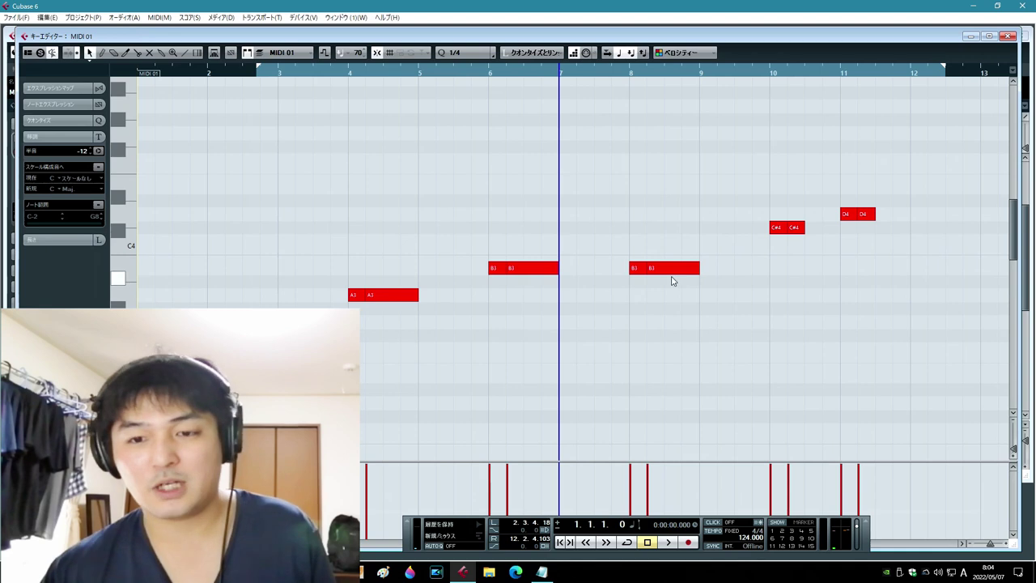
click(689, 542)
click(542, 572)
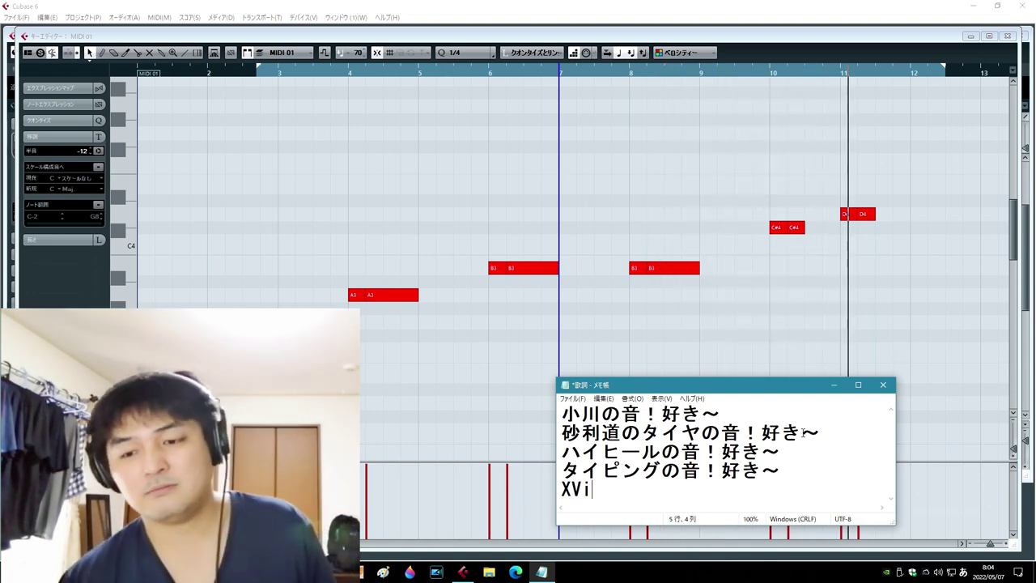
click(647, 532)
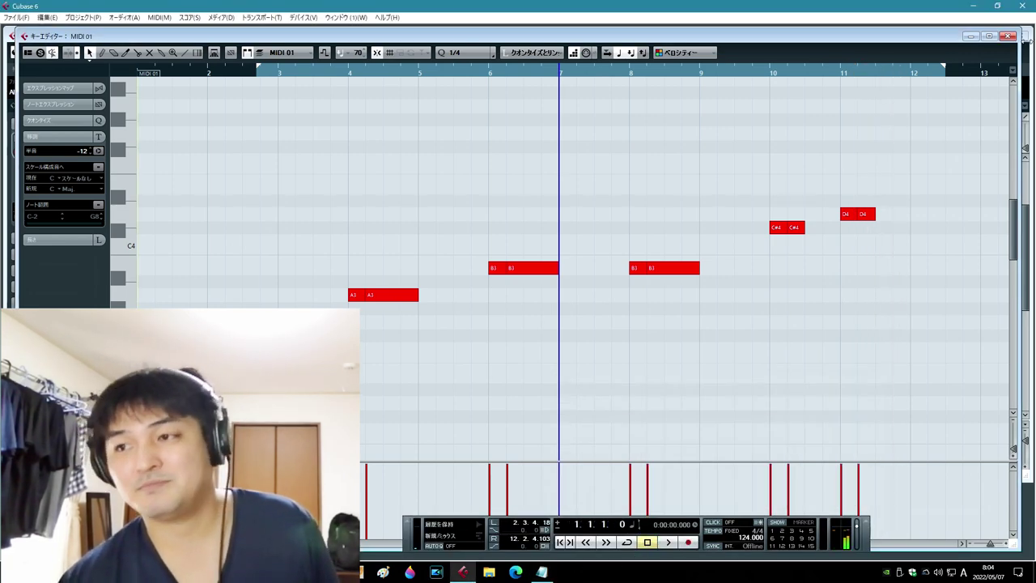
click(646, 547)
key(Escape)
- Record a vocal take on the Alt. track from bar 1, reading its guide MIDI part and the lyrics note
click(134, 196)
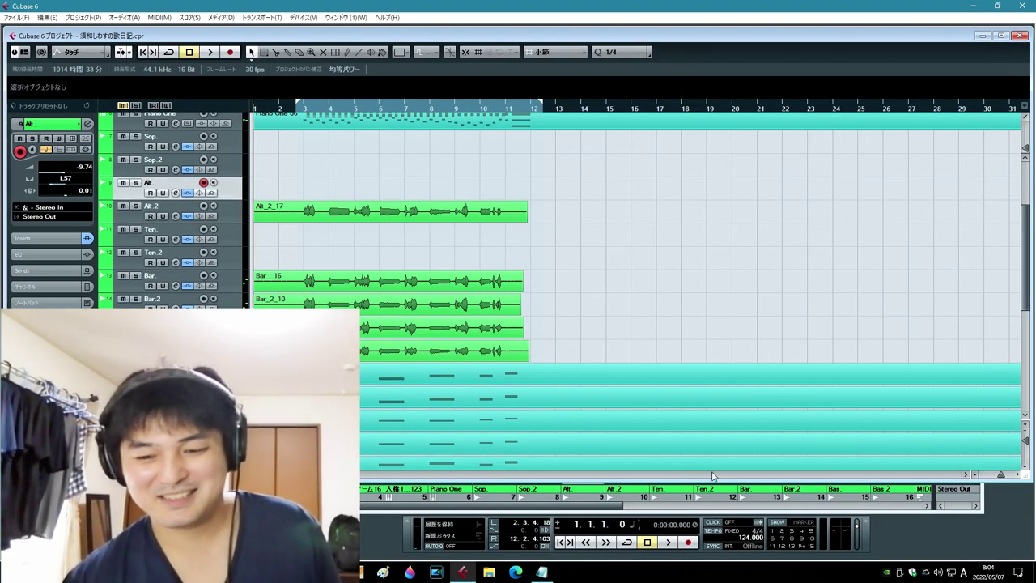
key(KP_Multiply)
click(502, 426)
double_click(501, 426)
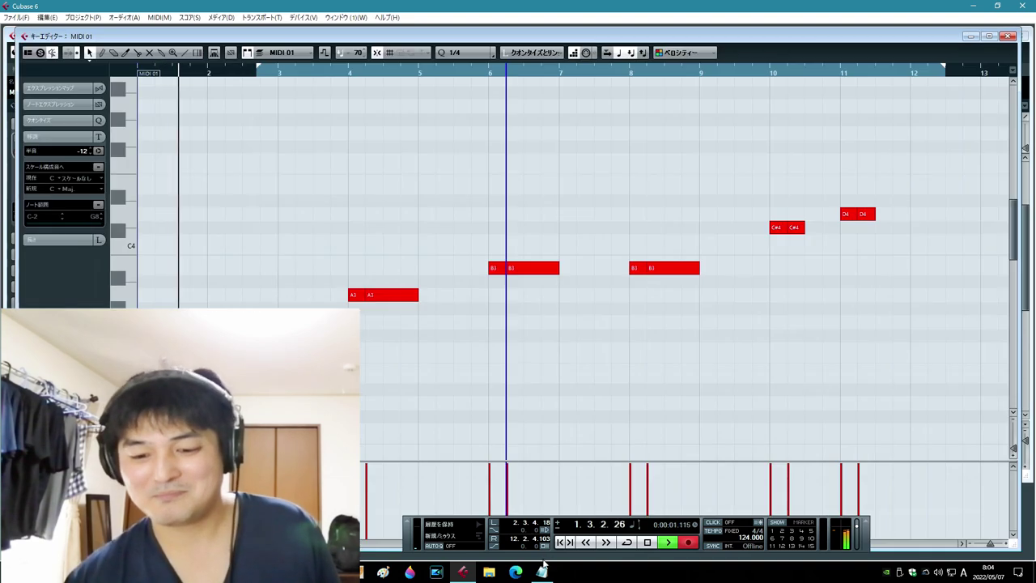
click(542, 571)
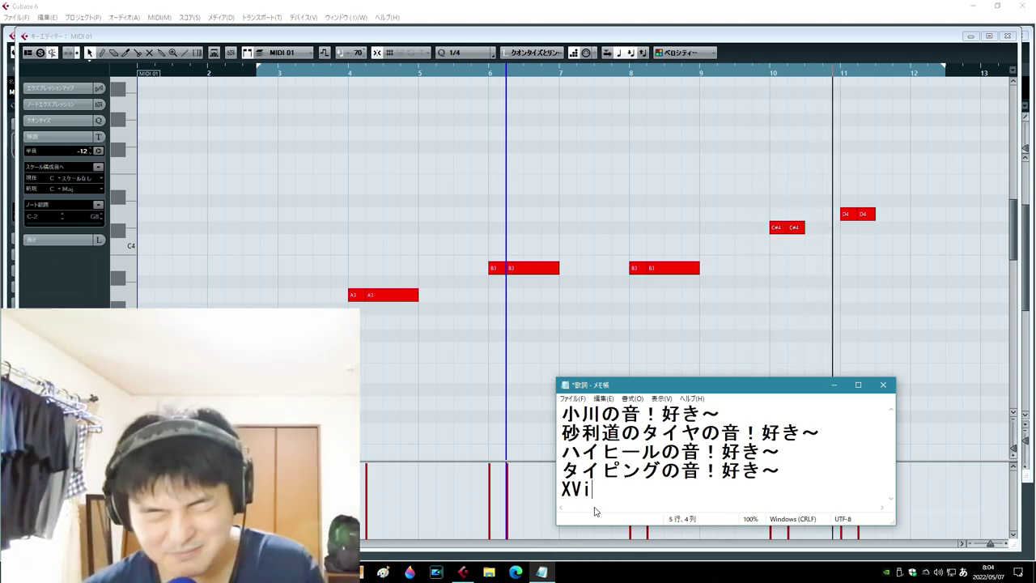
click(541, 574)
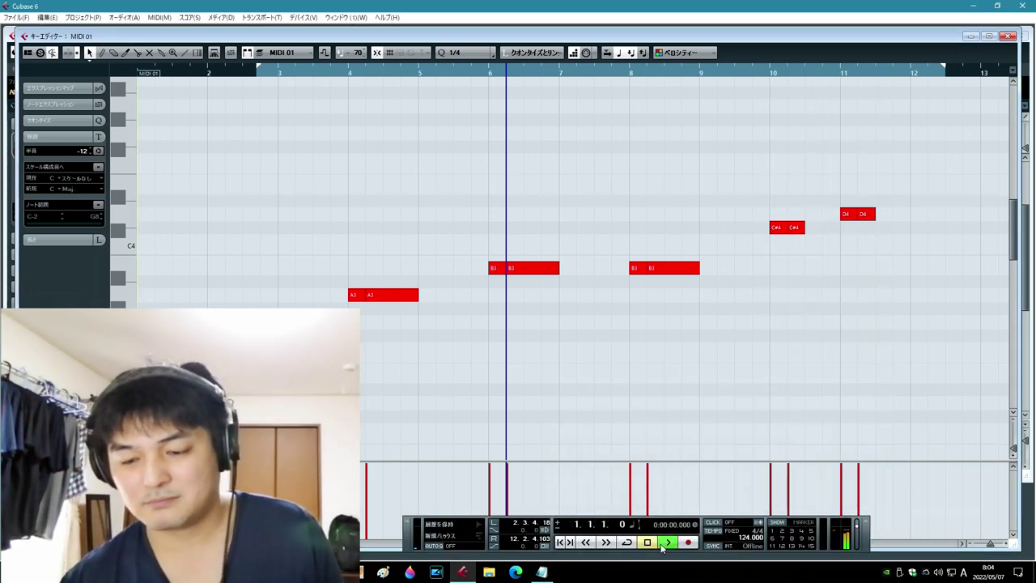
- Play back the end of the Alt. take with the other voices from around bar 9, and select the Sop.2 track
click(751, 75)
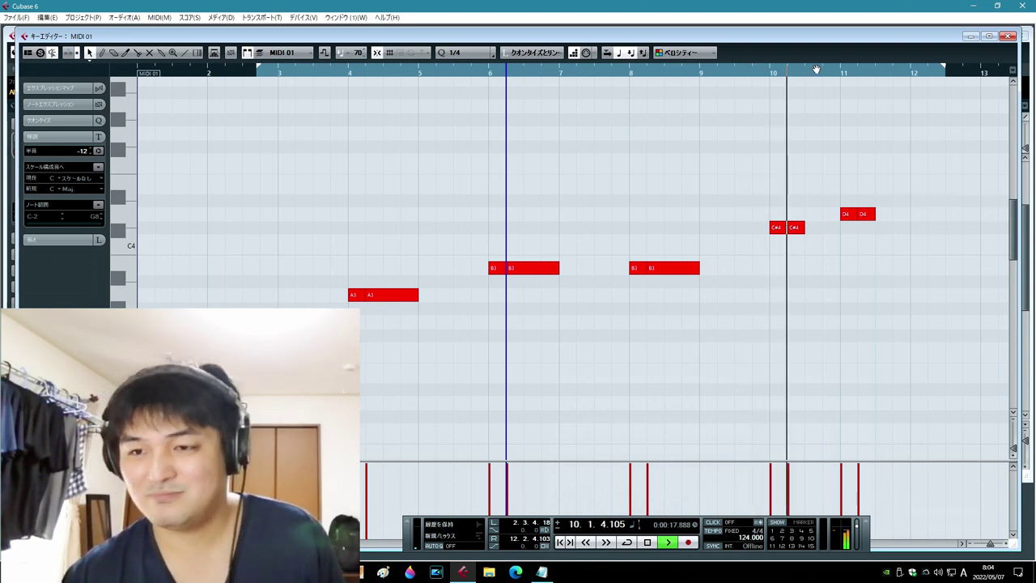
click(684, 72)
click(1007, 36)
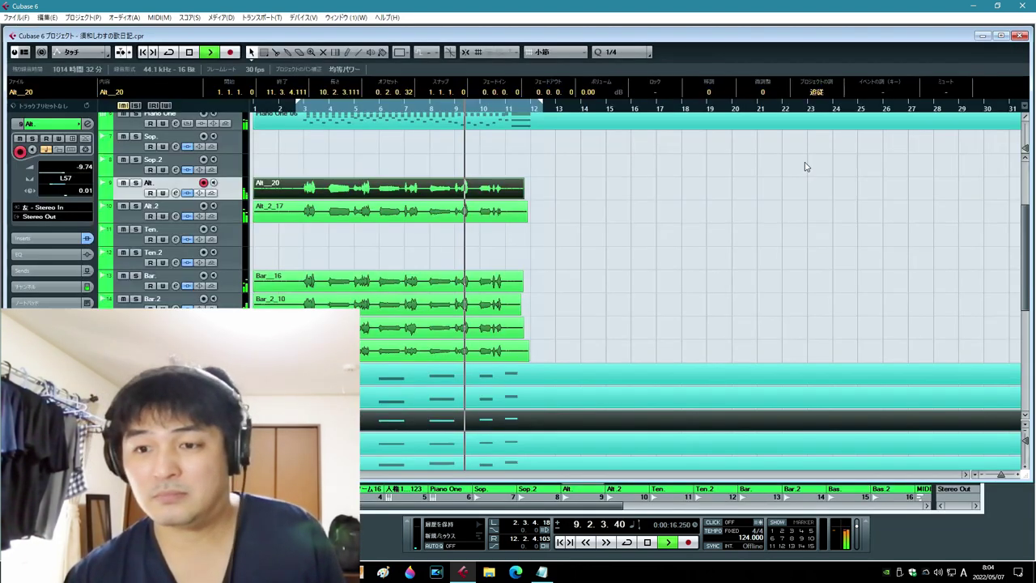
click(168, 166)
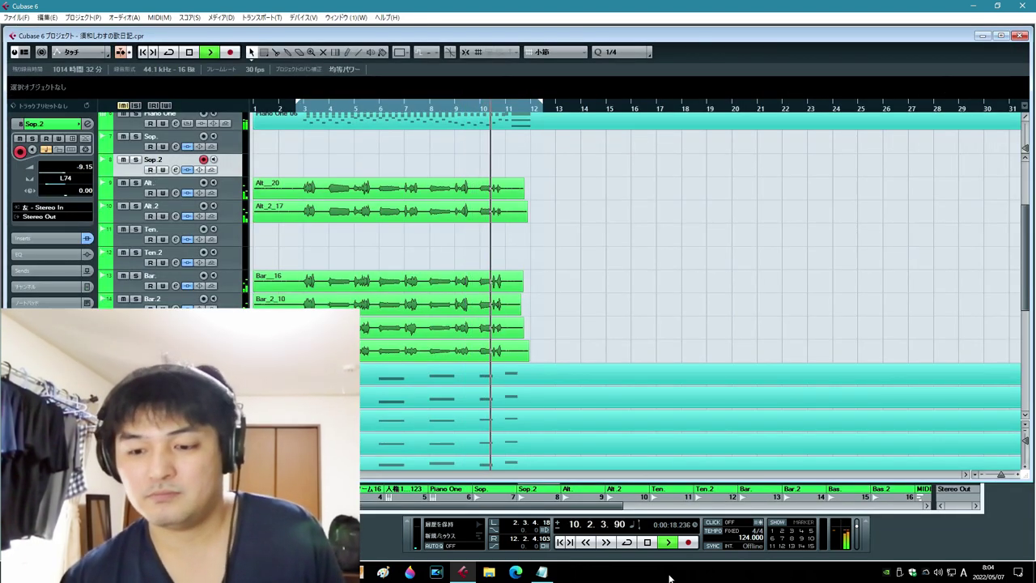
key(space)
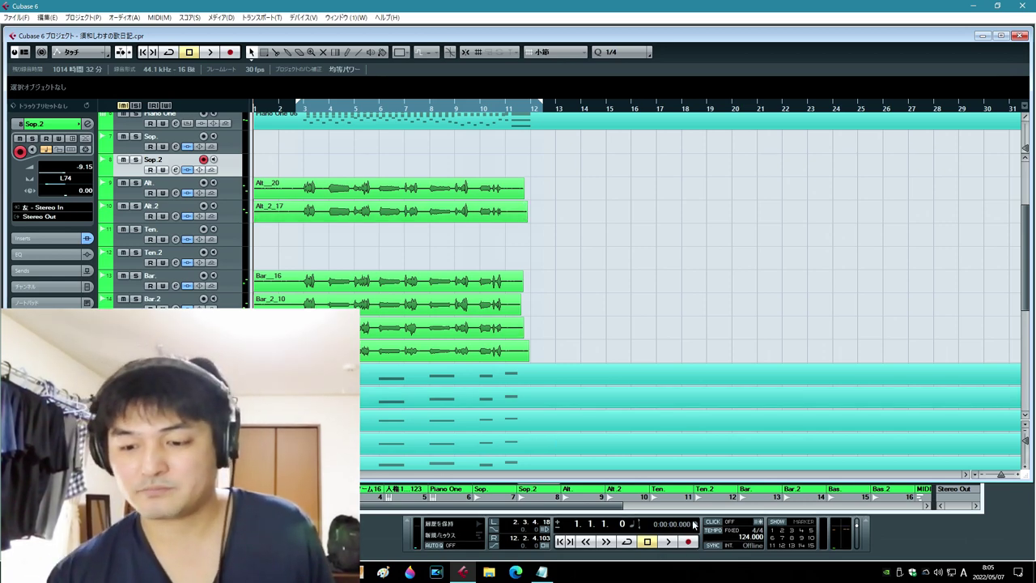
- Record a vocal take on the Sop.2 track from bar 1, reading its guide MIDI part and the lyrics note
key(space)
double_click(568, 454)
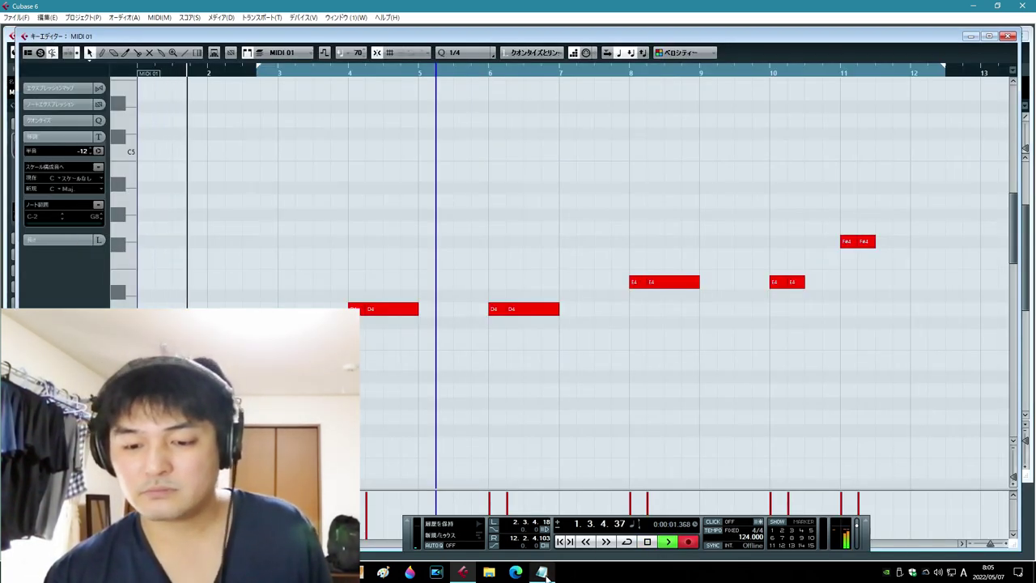
click(542, 572)
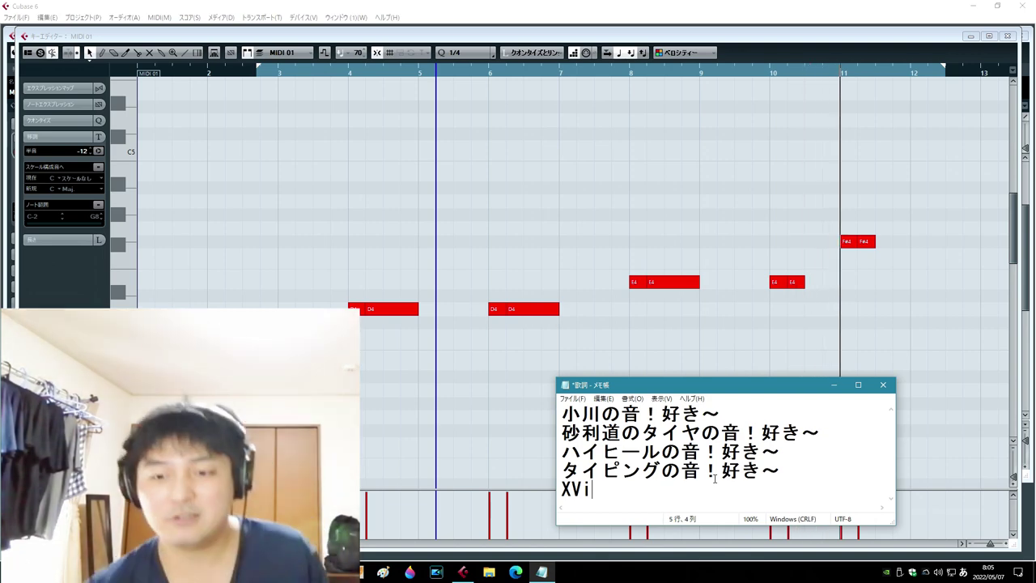
click(656, 548)
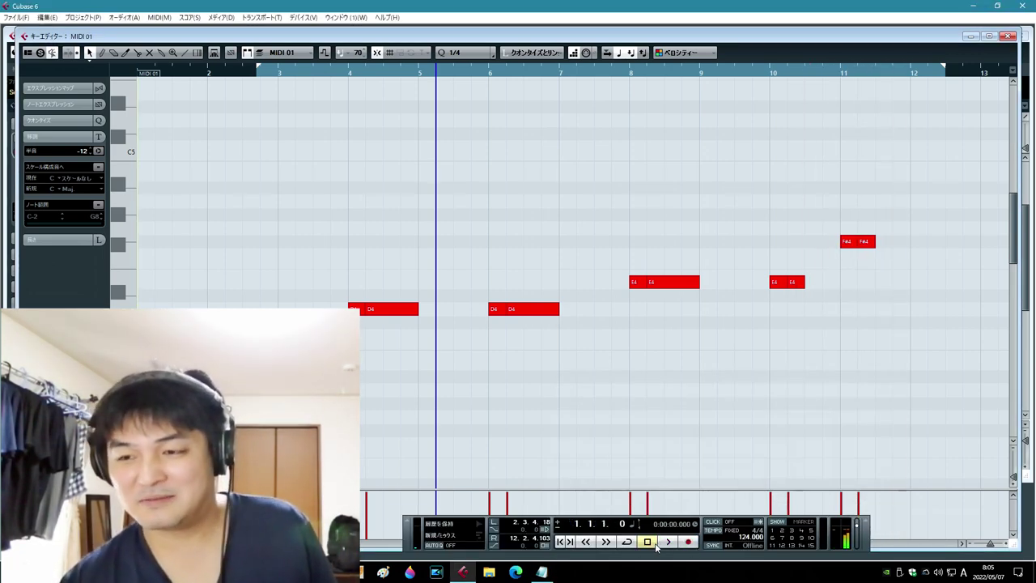
key(ctrl+w)
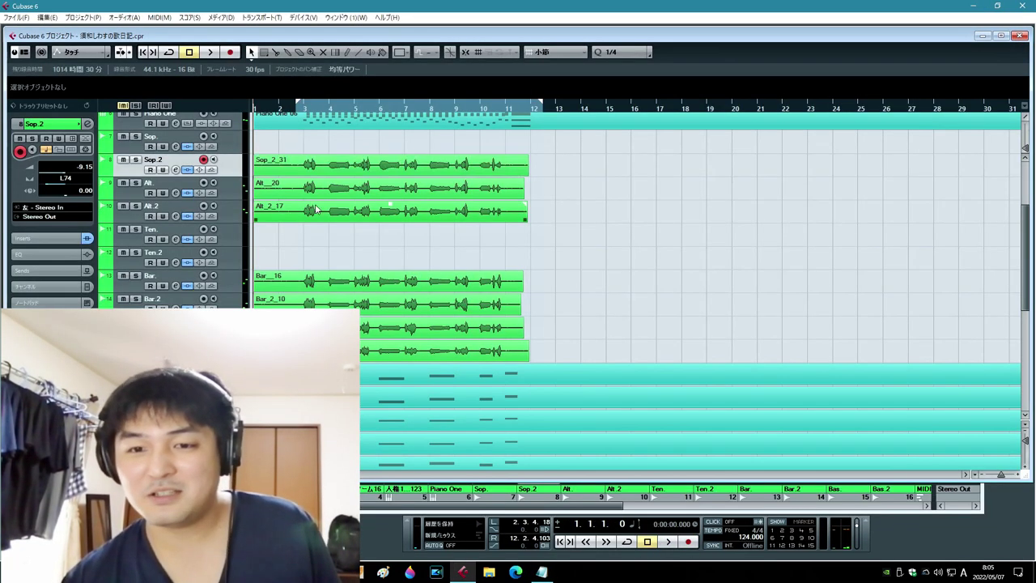
- Record a vocal take on the Sop. track from bar 1, reading its guide MIDI part and the lyrics note
click(176, 150)
double_click(562, 381)
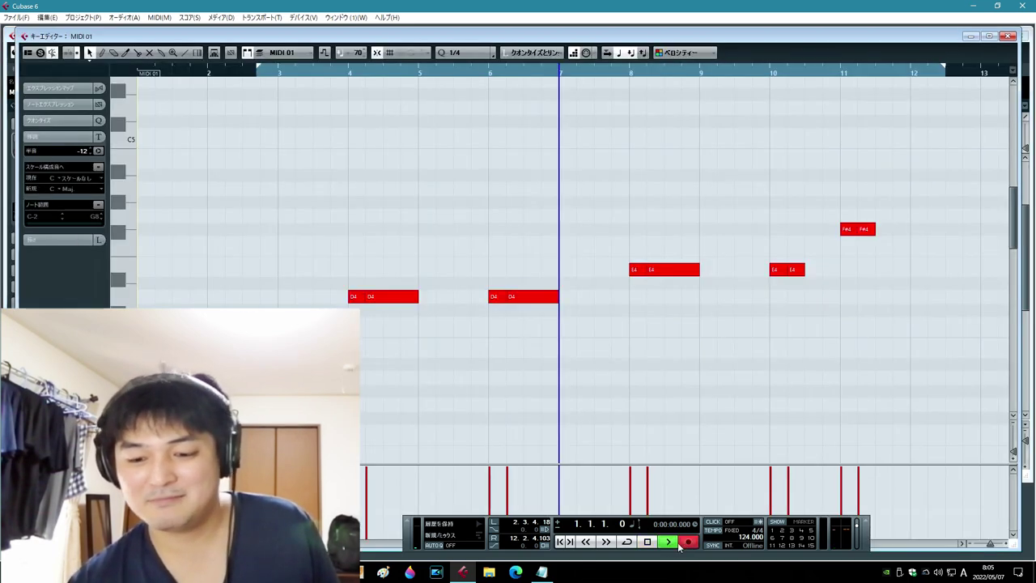
click(541, 572)
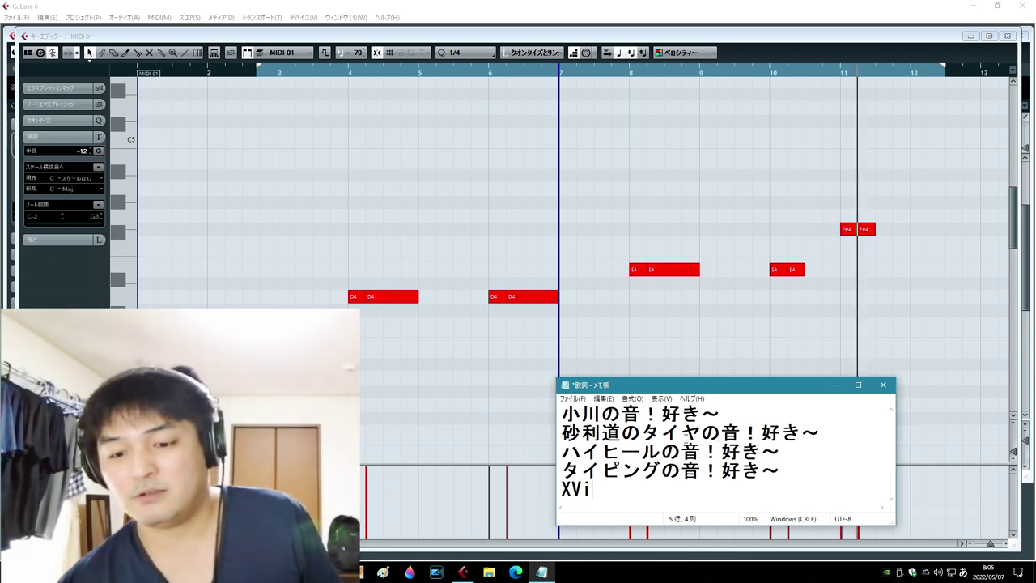
click(647, 550)
click(648, 541)
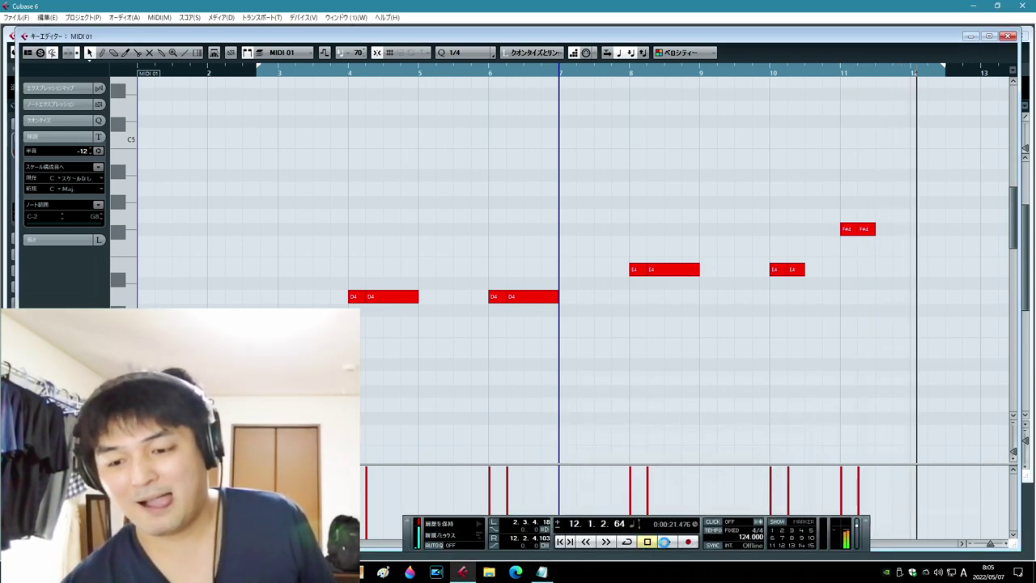
- Play back the layered soprano, alto, baritone and bass takes in the project, then return to the song start
key(space)
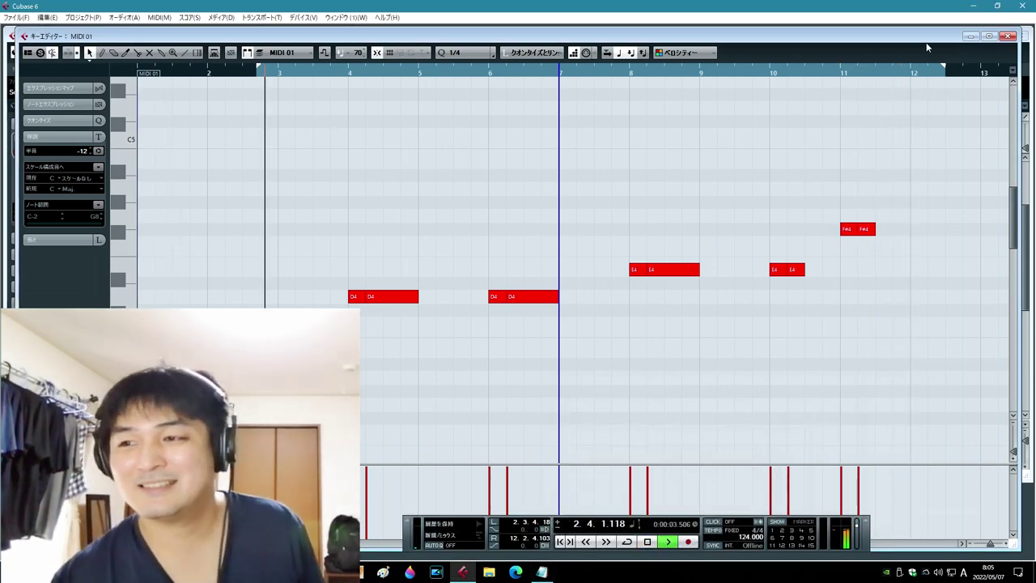
click(1007, 37)
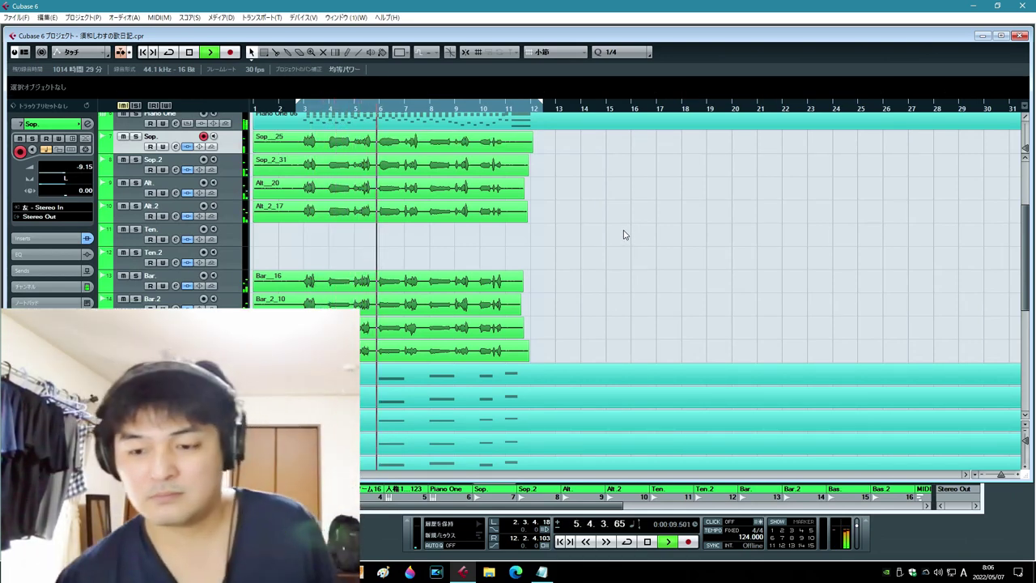
click(649, 540)
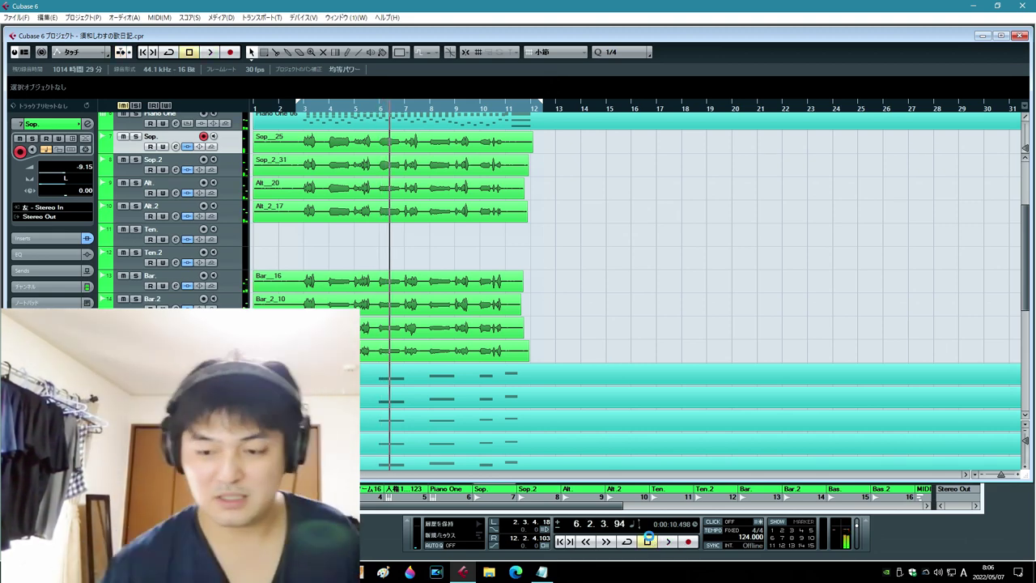
key(space)
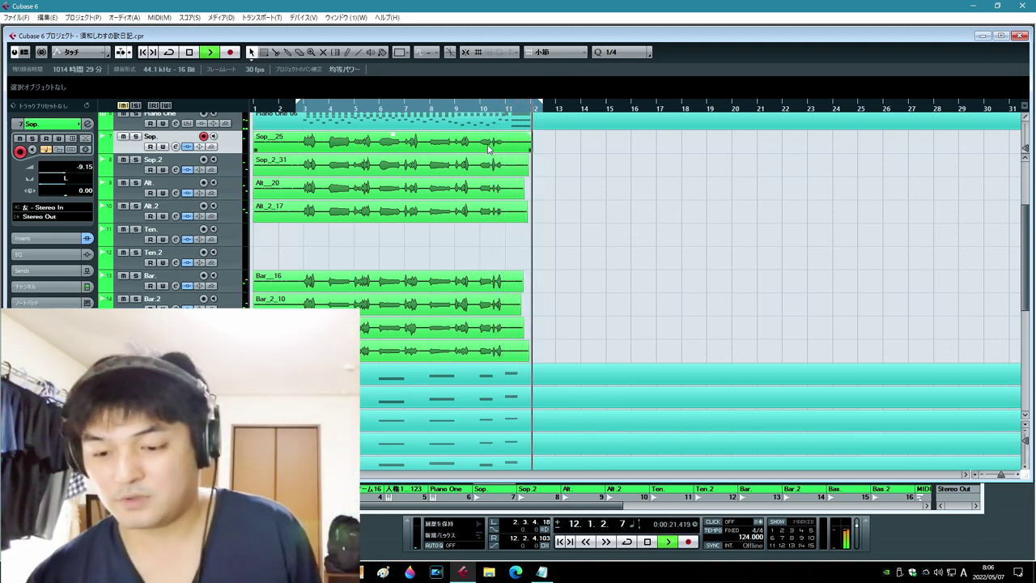
key(space)
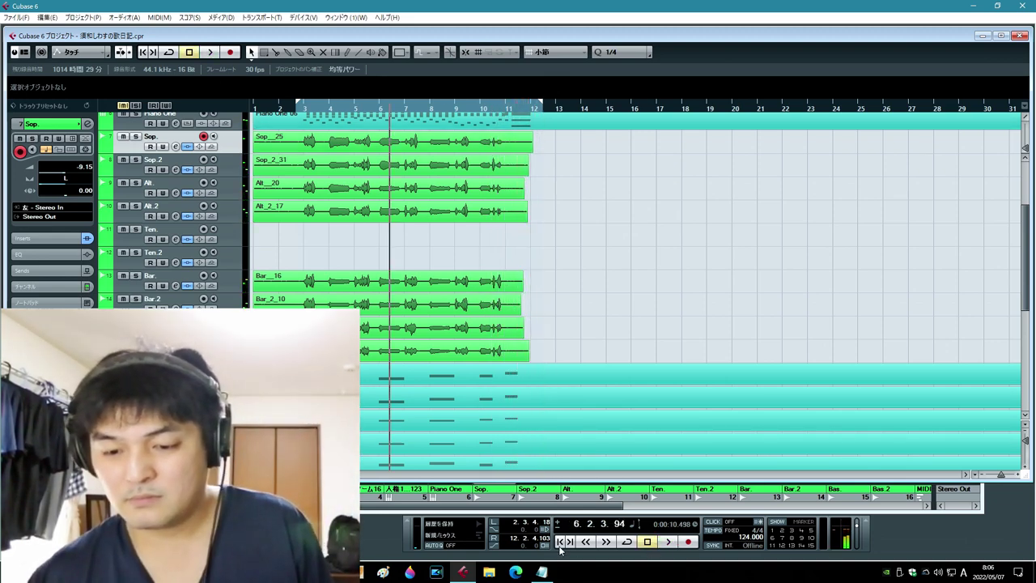
key(Home)
- Record a vocal take on the Ten. track from bar 1, reading its guide MIDI part and the lyrics note
click(122, 232)
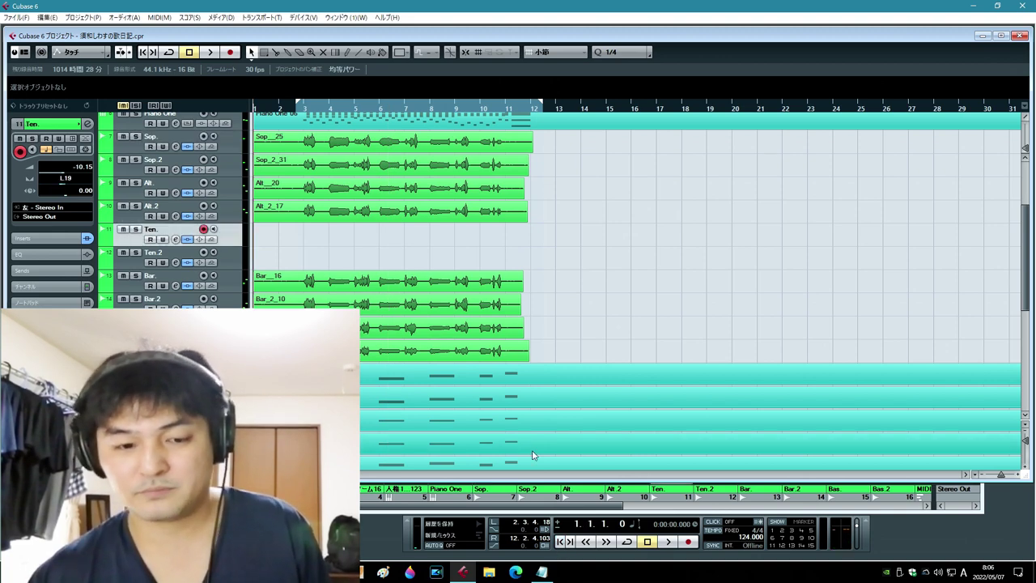
scroll(562, 393, down, 3)
click(496, 402)
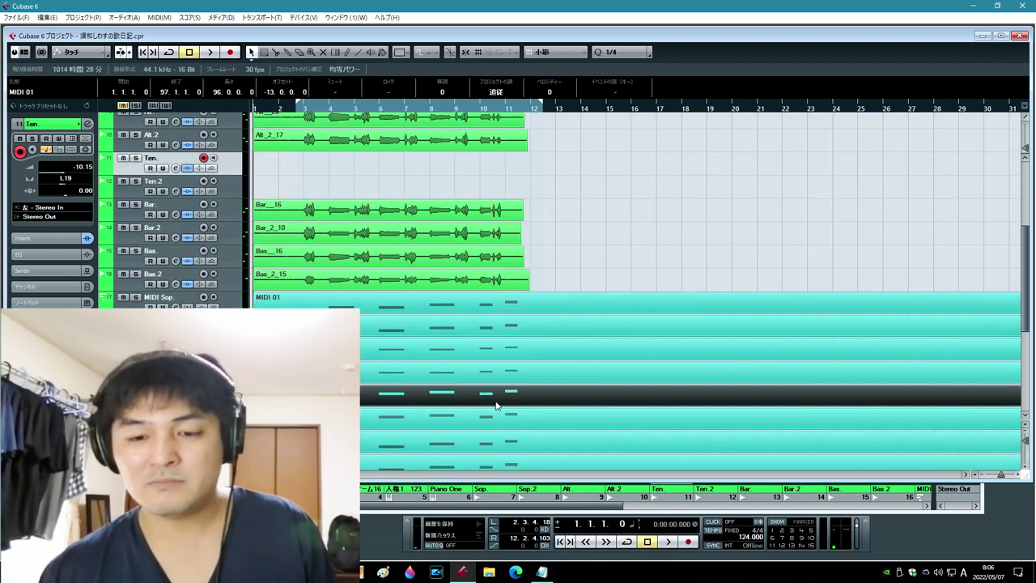
double_click(496, 404)
key(alt+Tab)
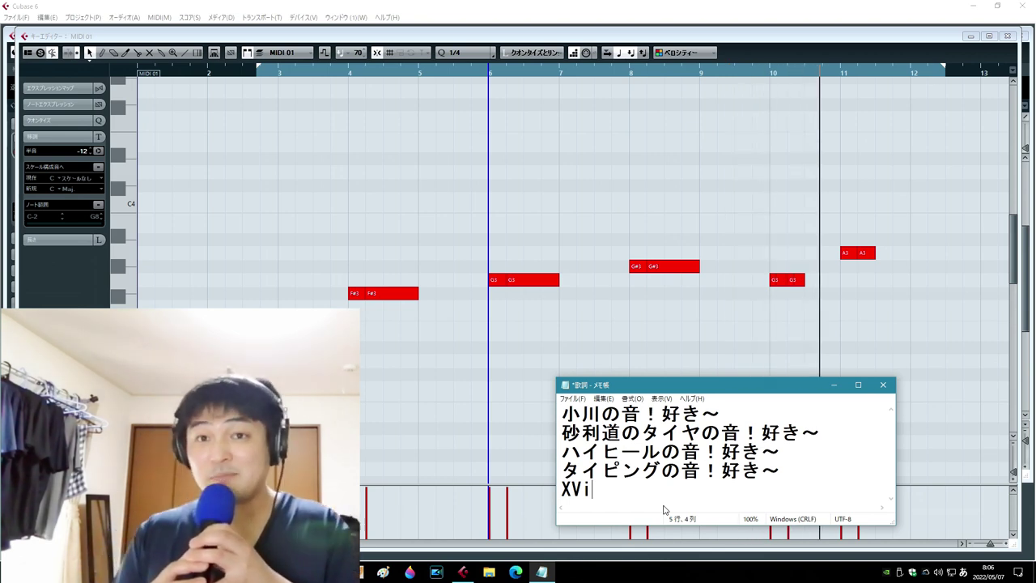
click(888, 320)
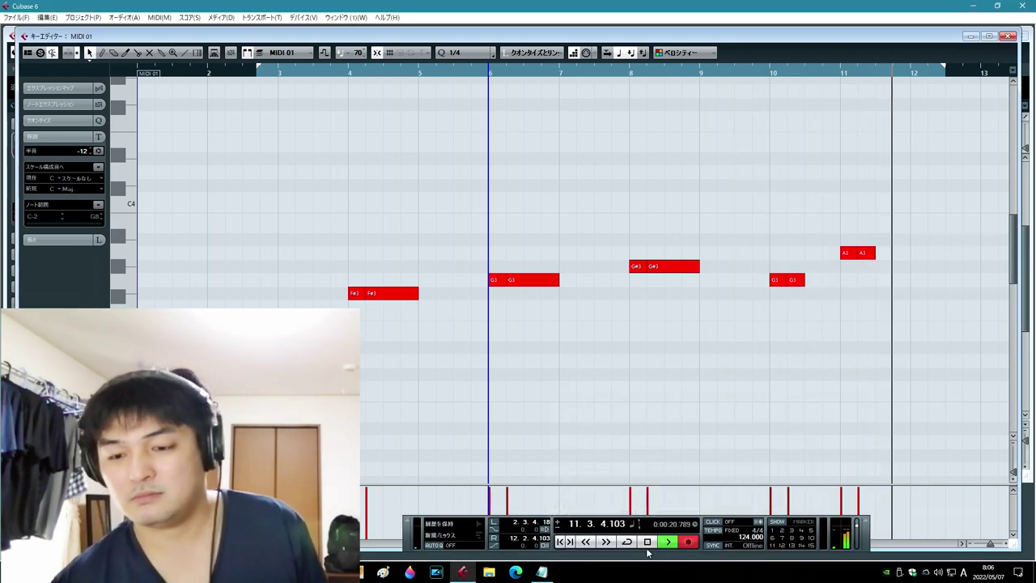
key(space)
click(1008, 35)
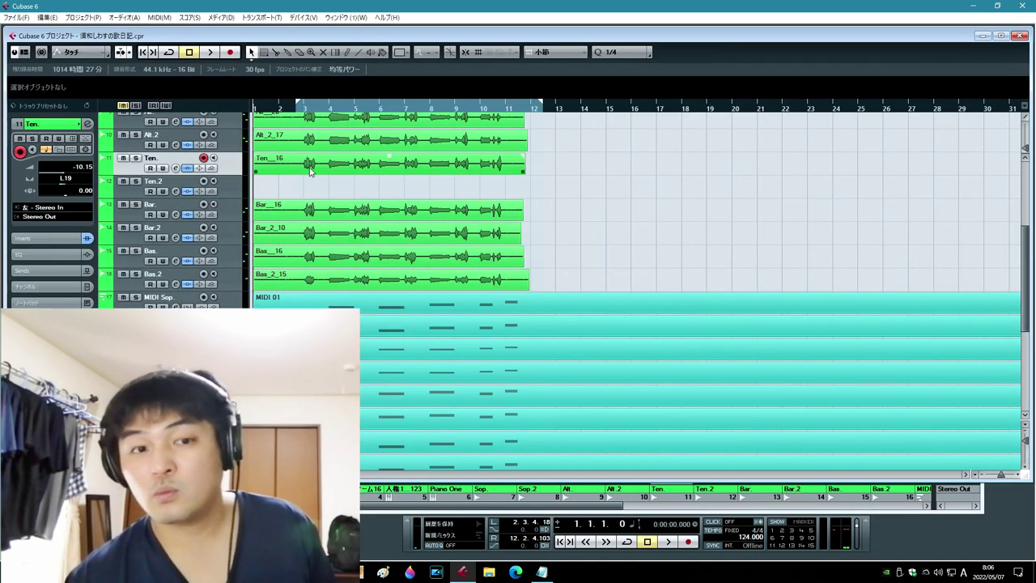
- Record a vocal take on the Ten.2 track from bar 1, with the tenor guide MIDI part and lyrics note open
click(141, 194)
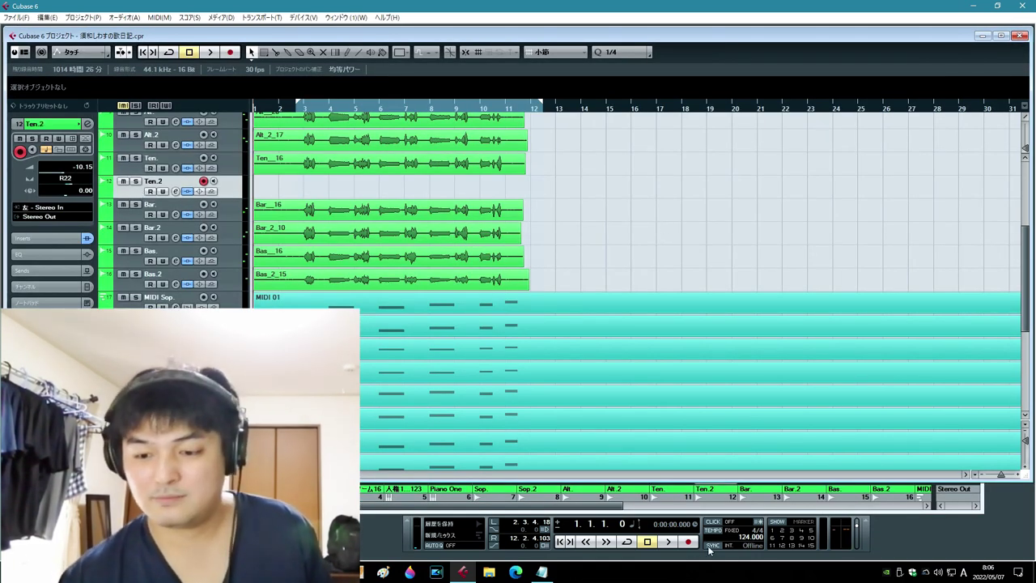
key(ctrl+e)
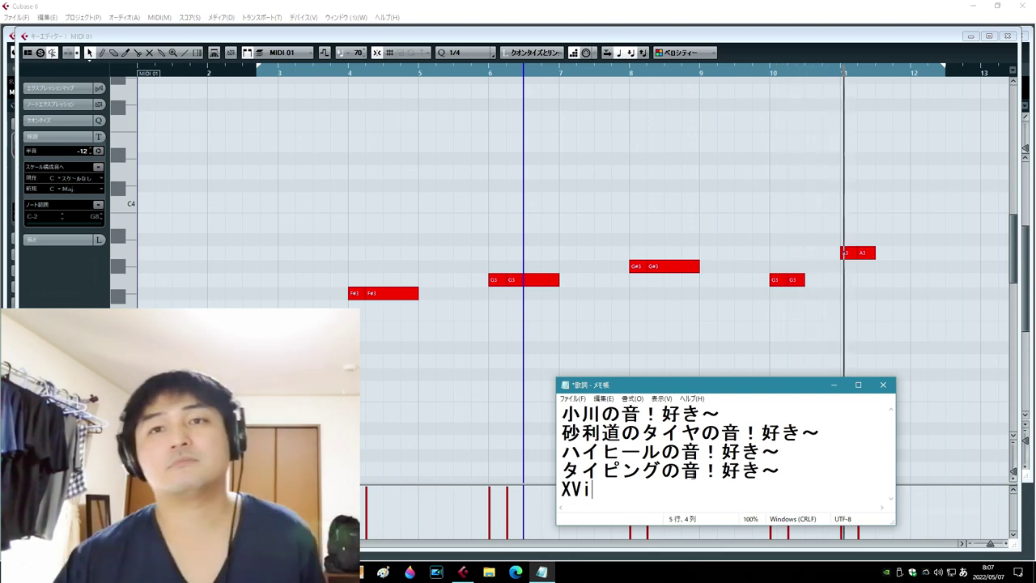
click(657, 560)
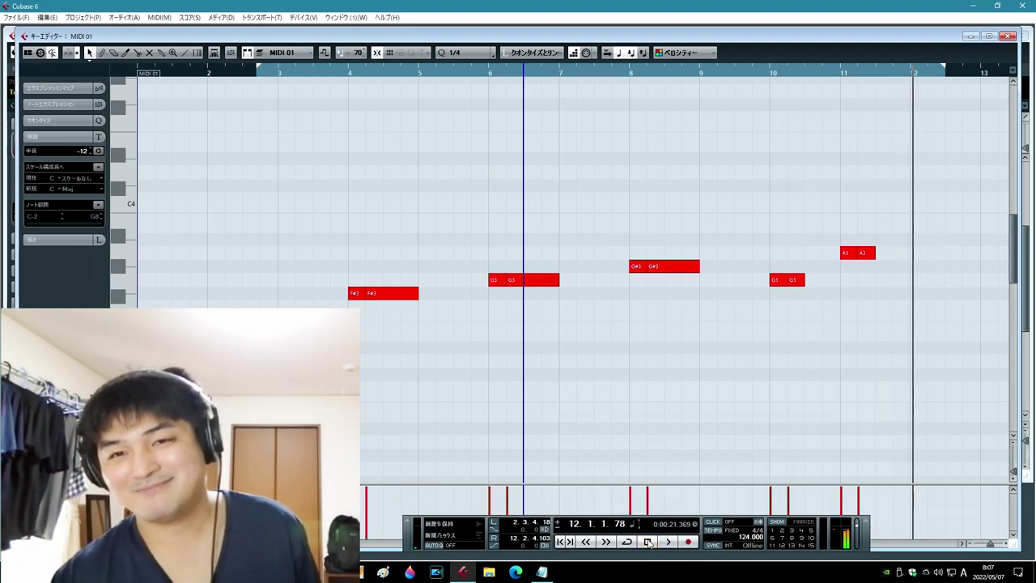
key(space)
key(ctrl+w)
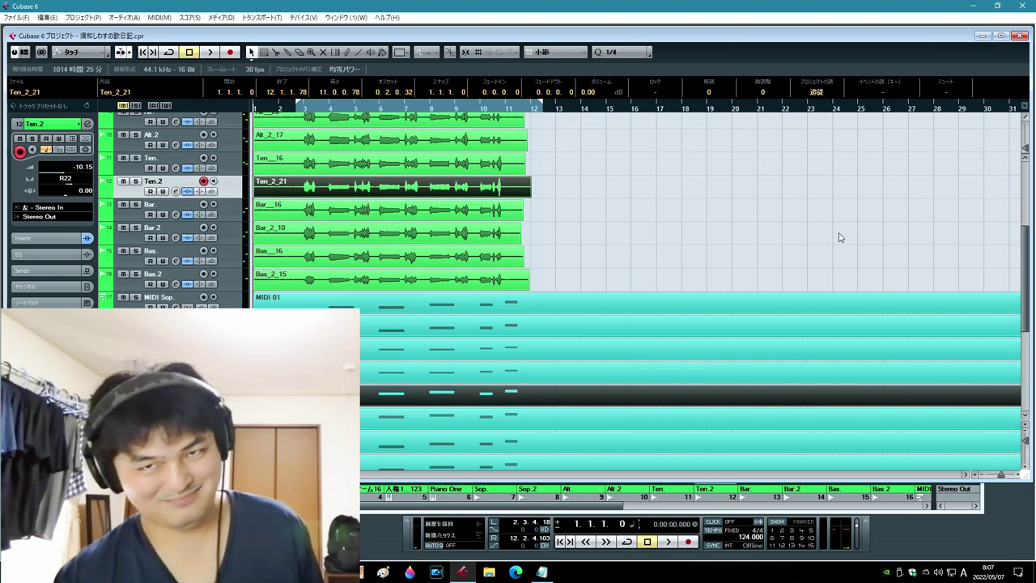
- Play back the layered takes from the song start and set the Stereo Out L3-LL Ultramaximizer threshold to -10.0
click(839, 237)
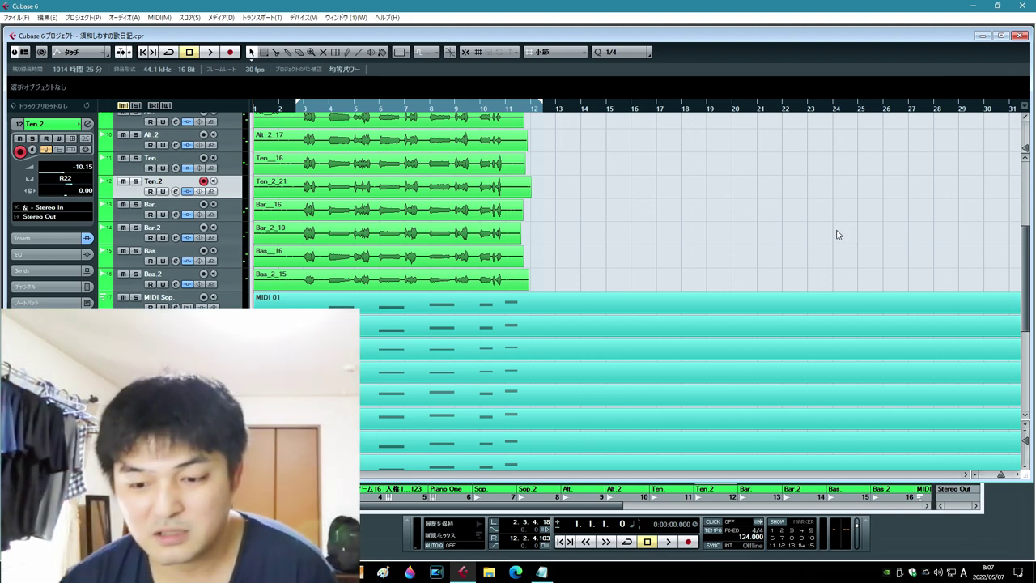
scroll(603, 189, up, 5)
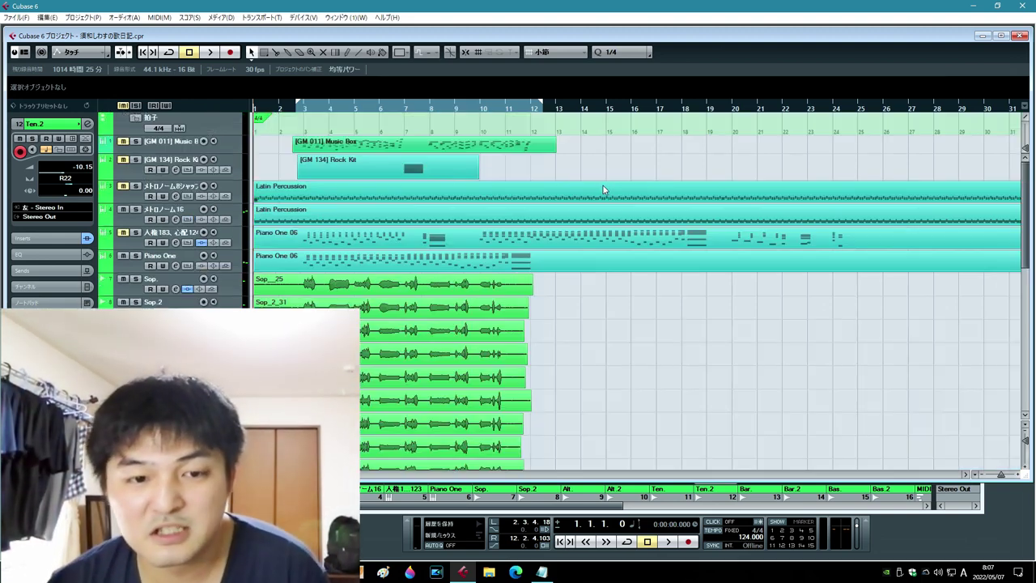
click(668, 543)
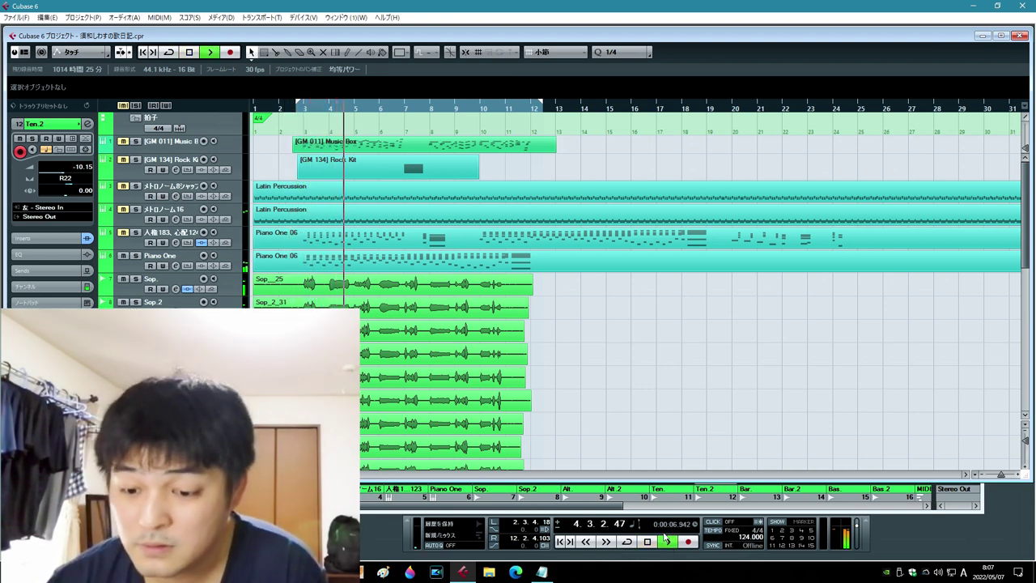
key(F3)
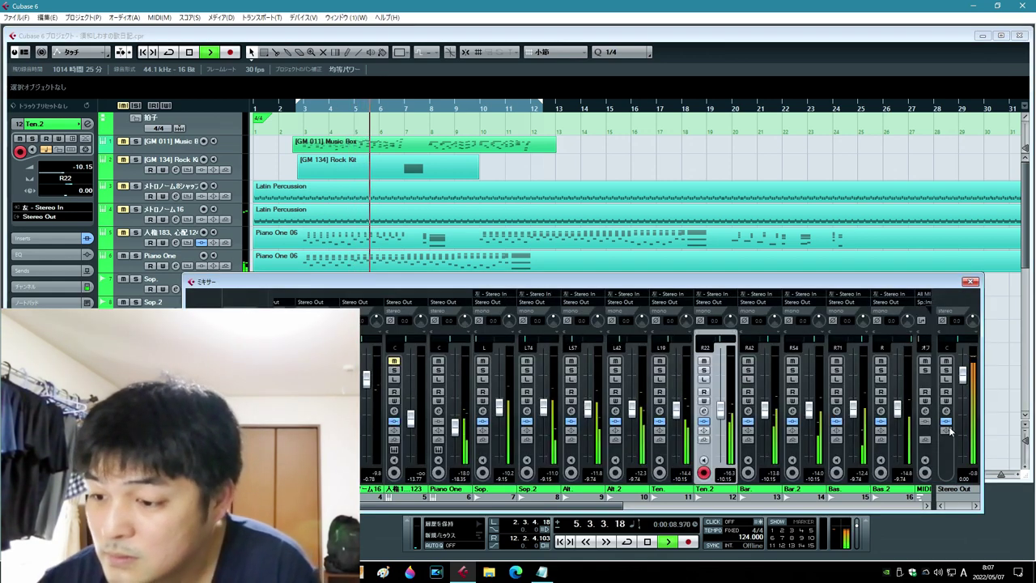
click(946, 410)
click(321, 276)
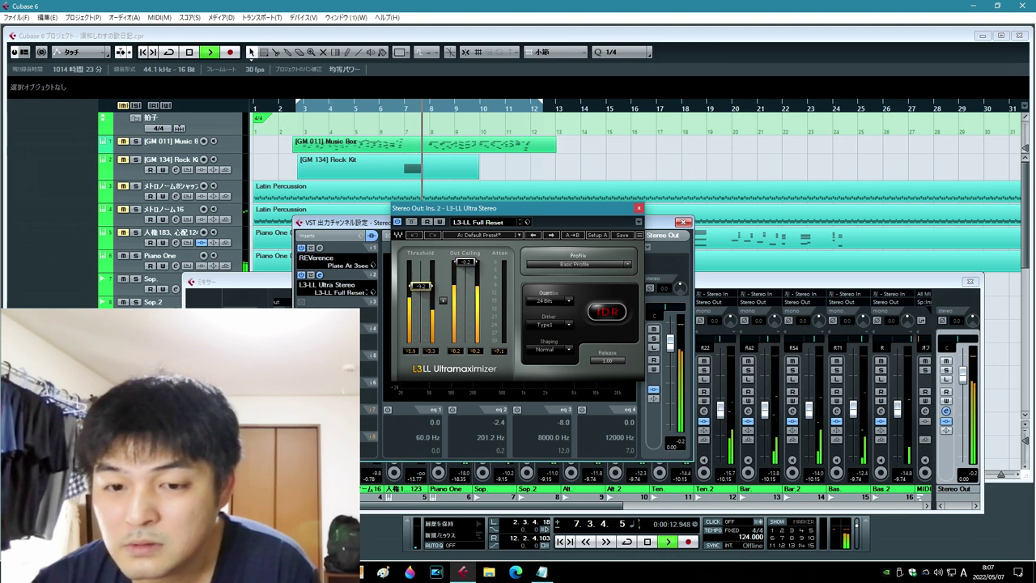
drag(420, 286, 420, 288)
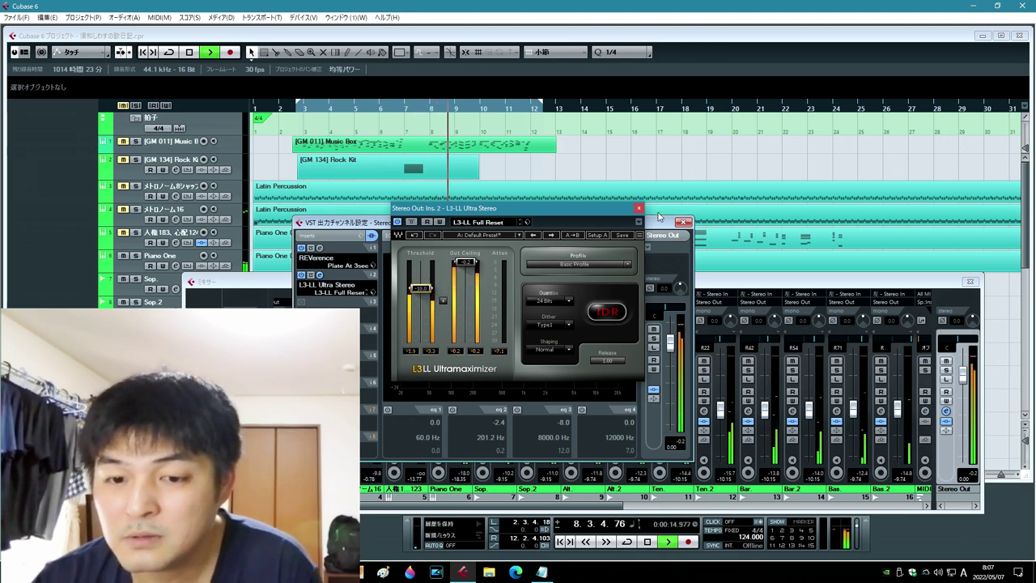
click(639, 208)
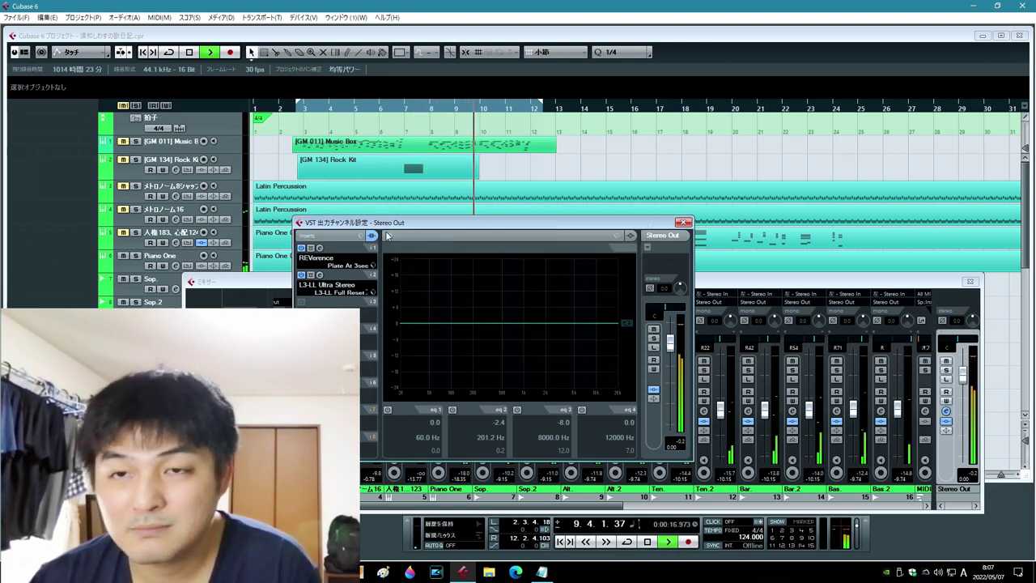
click(684, 222)
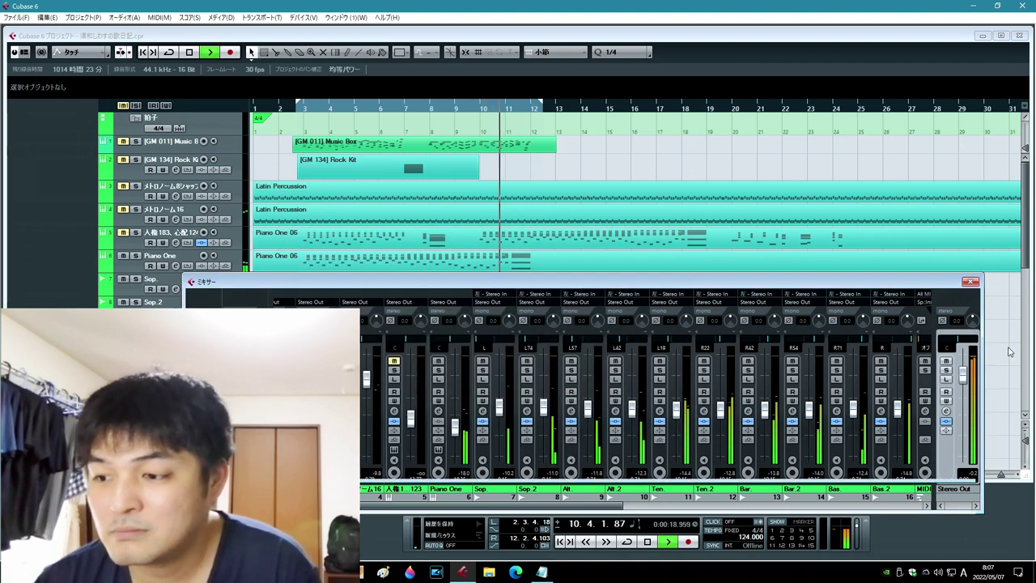
click(969, 281)
key(space)
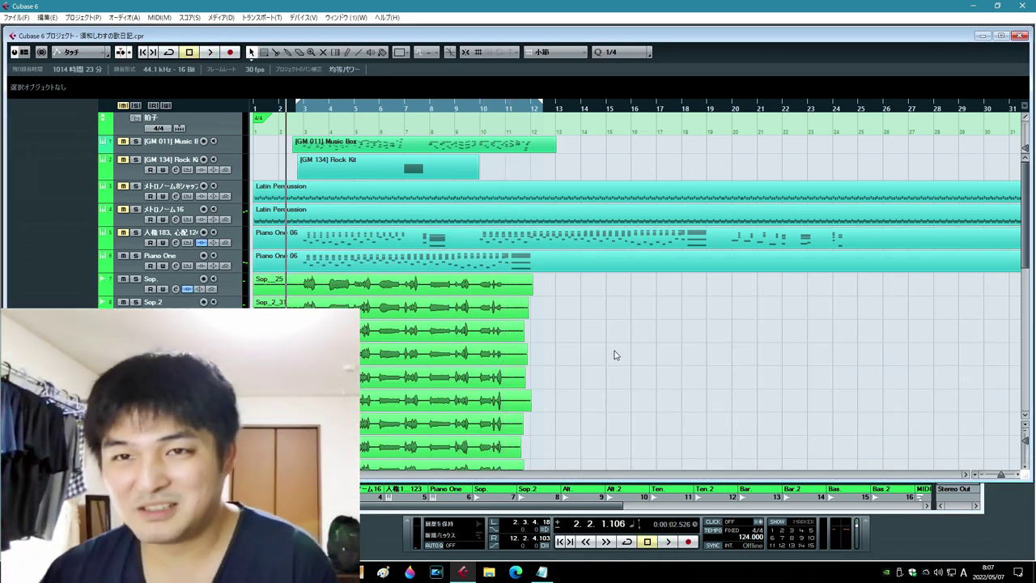
- Split all the vocal takes at bar 11 and delete the leftover tails
scroll(574, 288, down, 3)
drag(557, 224, 468, 423)
click(276, 52)
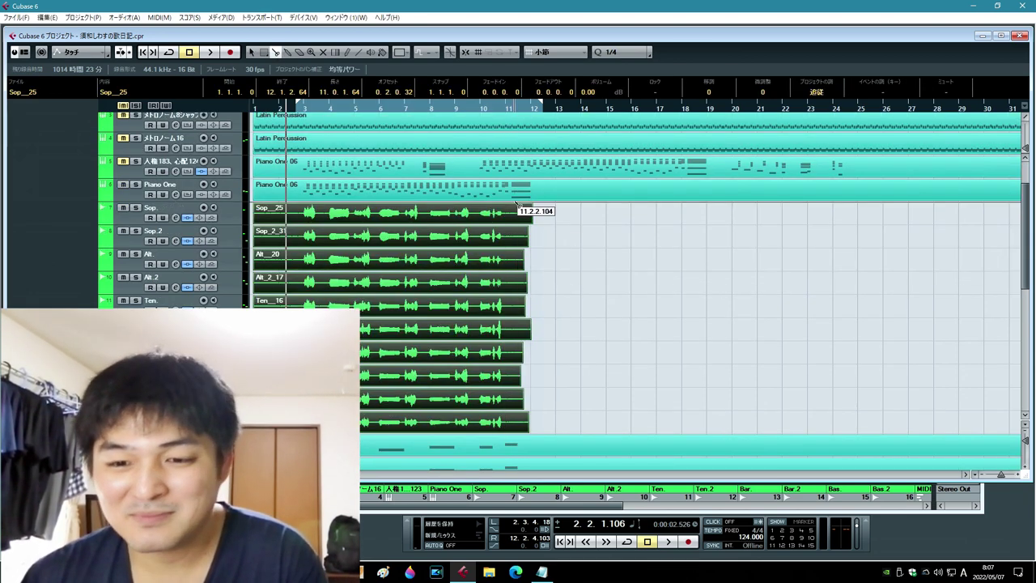
click(507, 229)
key(Delete)
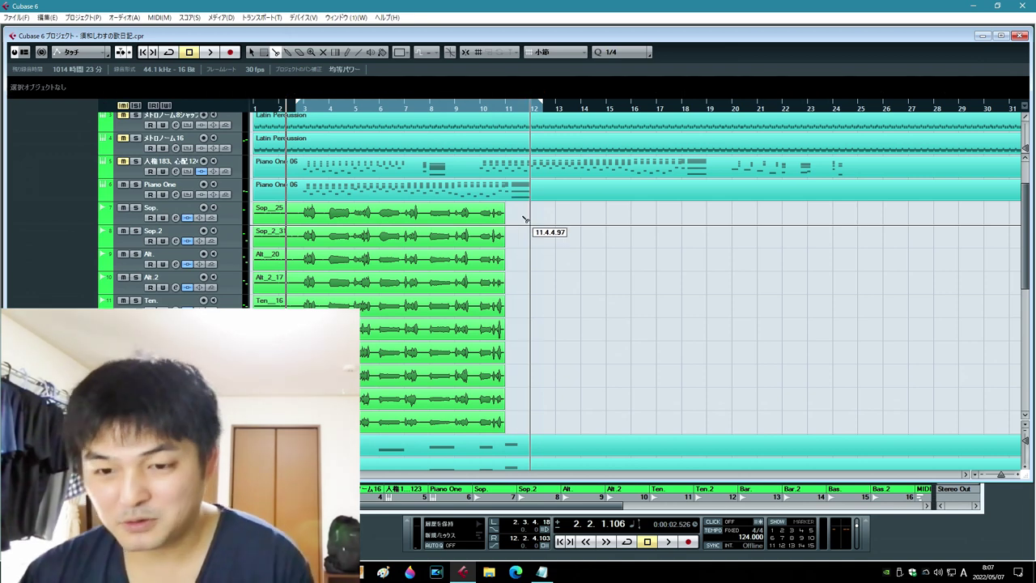
click(250, 53)
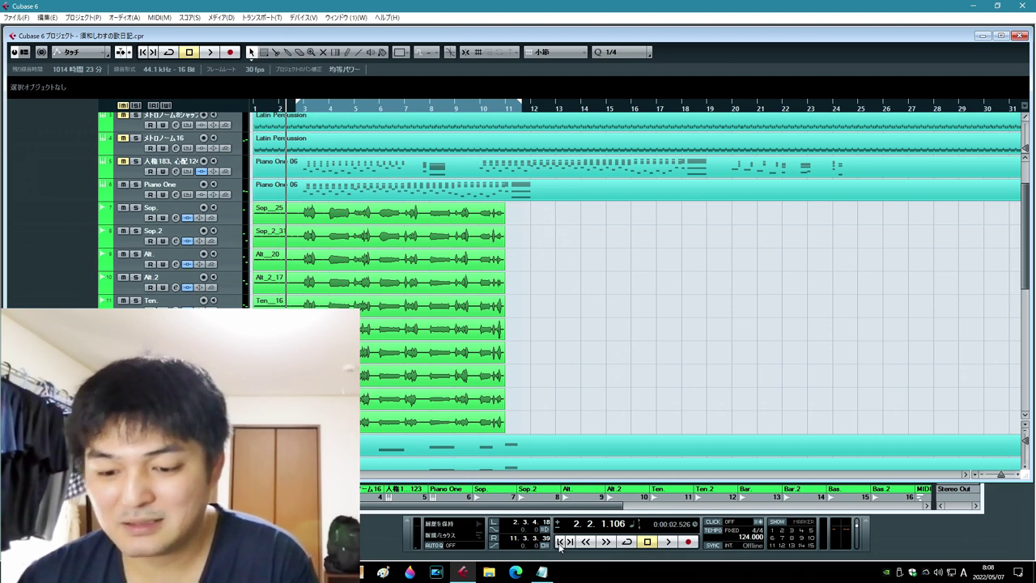
- Export the Stereo Out audio mixdown to the desktop as a Wave file named 小川の音, at 44.100 kHz and 16 Bit
click(15, 18)
mouse_move(123, 208)
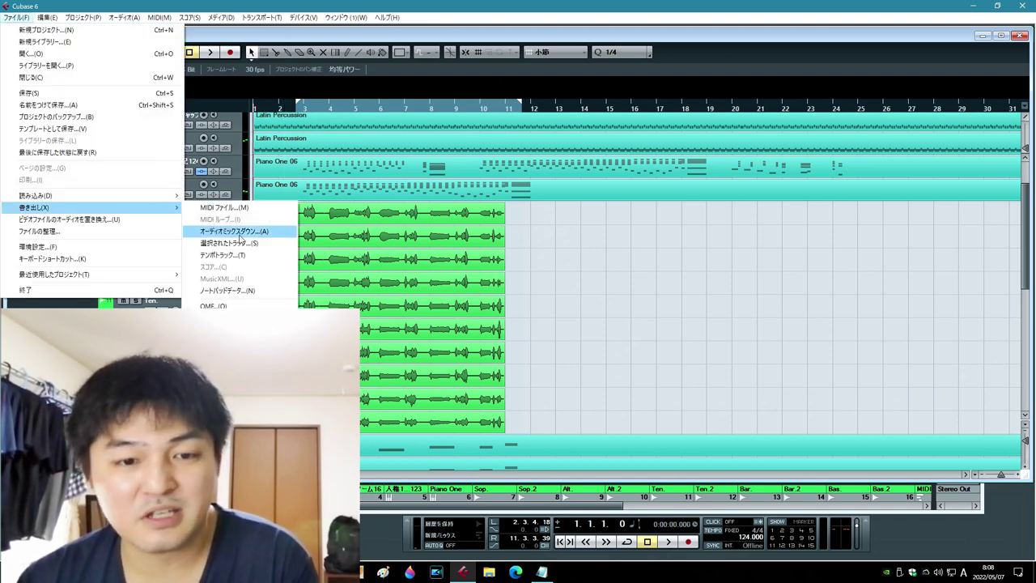
click(239, 235)
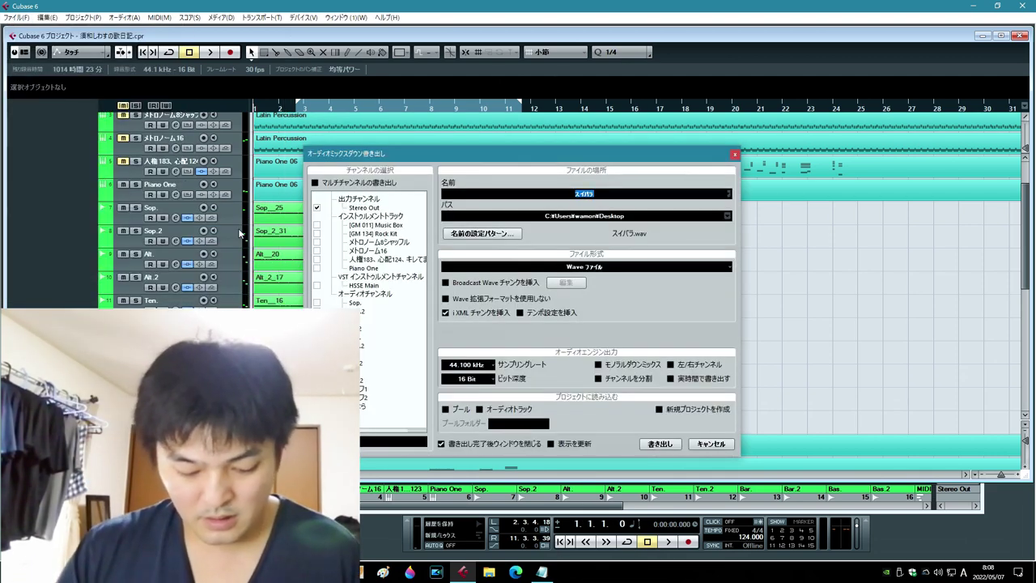
text(小川の音)
key(Return)
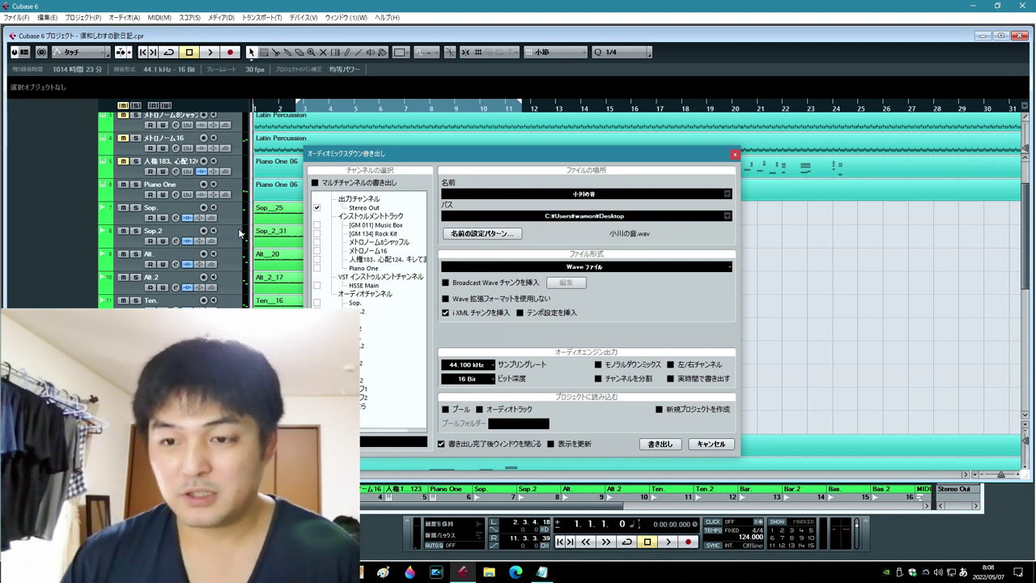
click(659, 443)
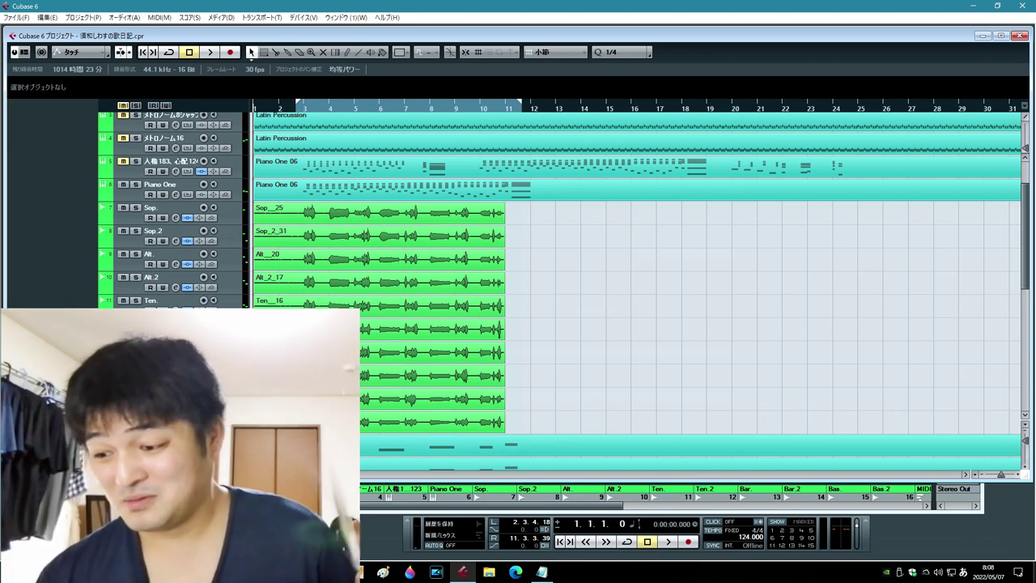
- Listen to the exported 小川の音 WAV from the desktop, close the player and return to the Cubase project
click(1034, 573)
double_click(40, 76)
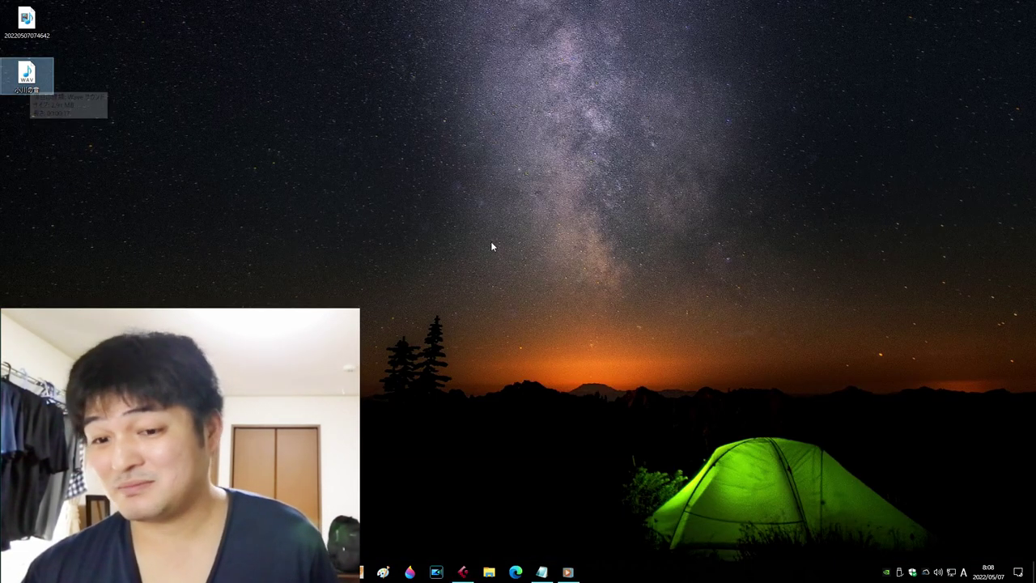
drag(627, 66, 590, 197)
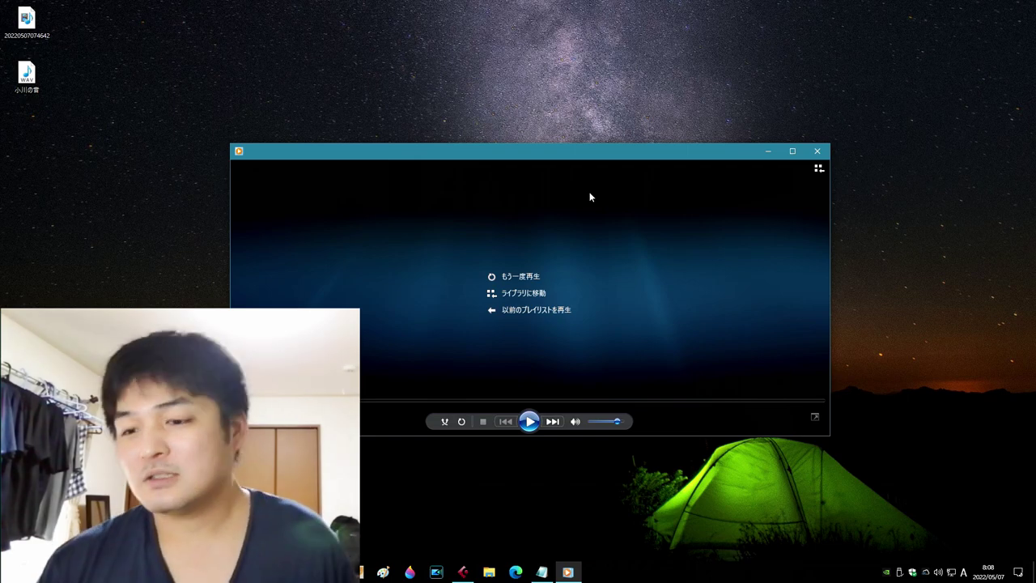
click(818, 151)
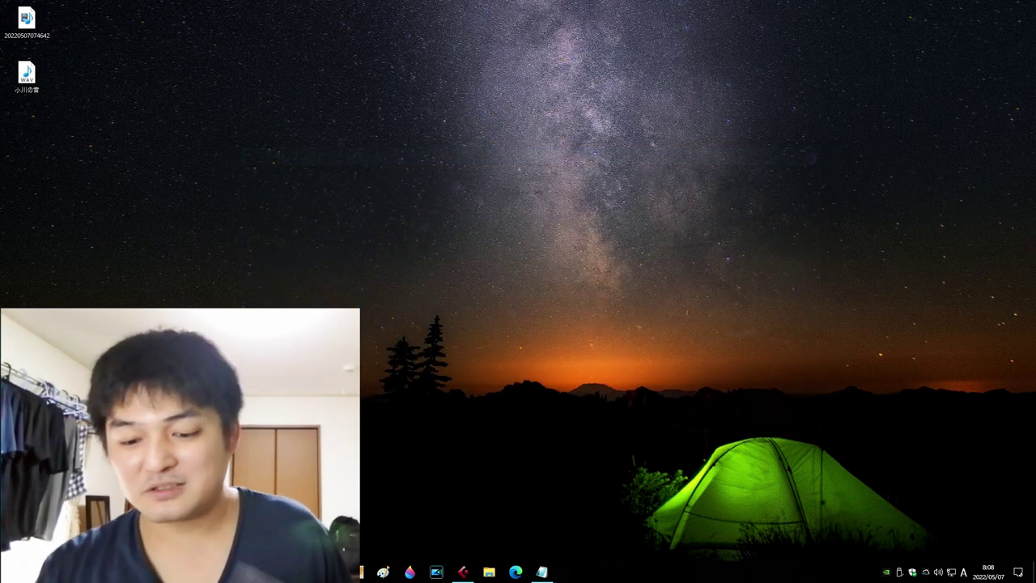
click(462, 572)
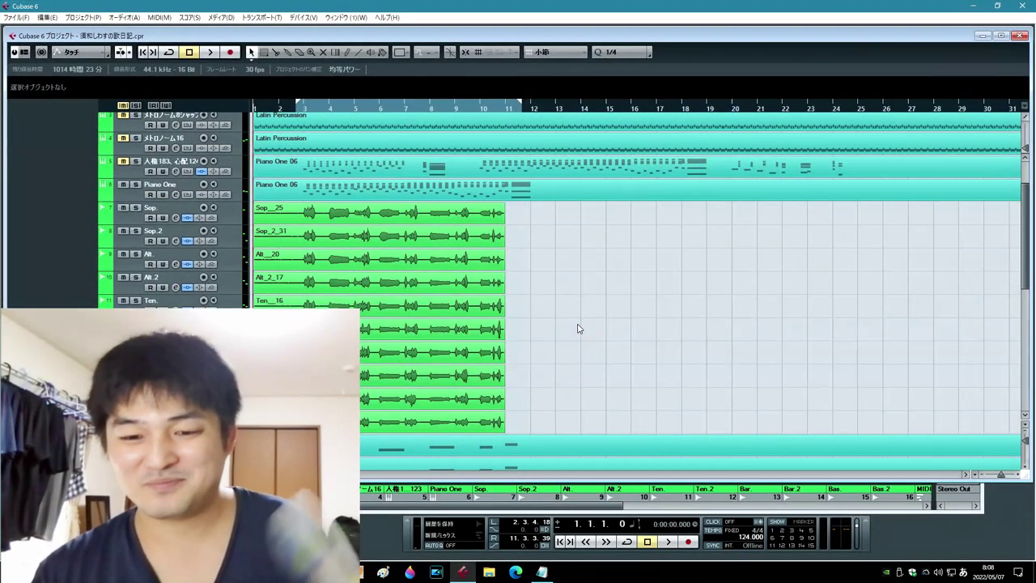
key(F3)
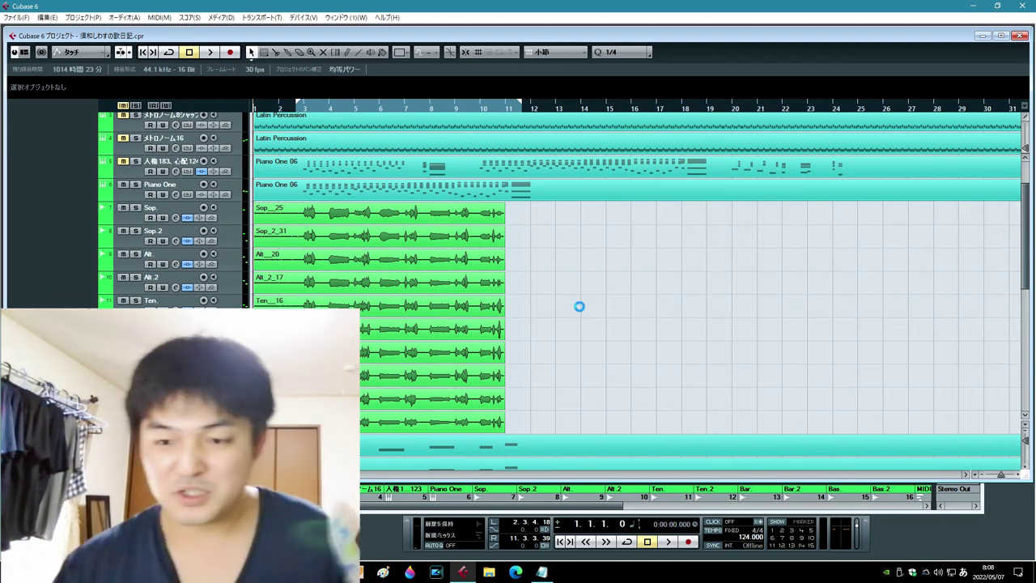
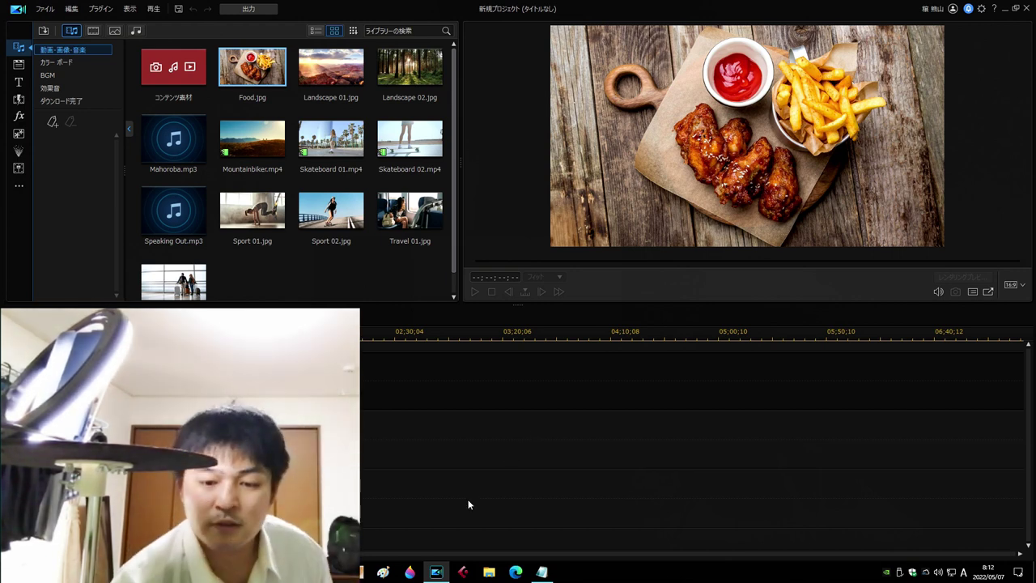
- Open the saved vertical video project 縦動画 in PowerDirector
click(43, 10)
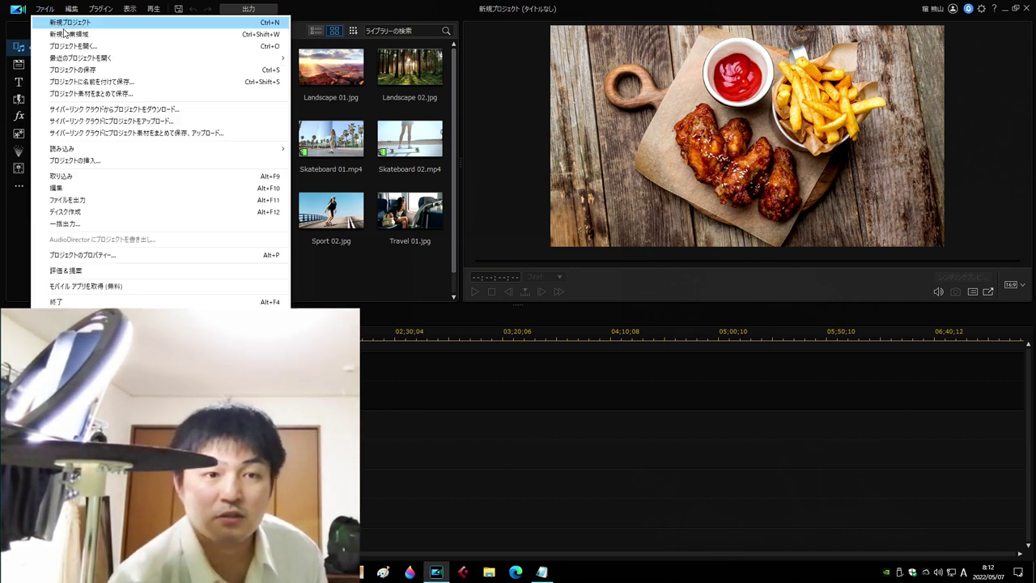
click(71, 46)
double_click(249, 89)
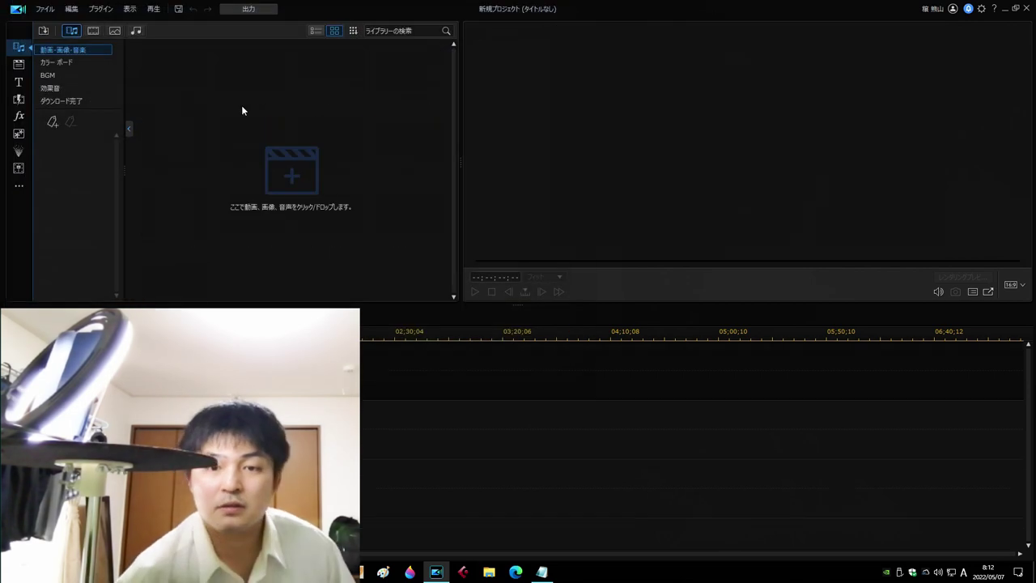
click(605, 315)
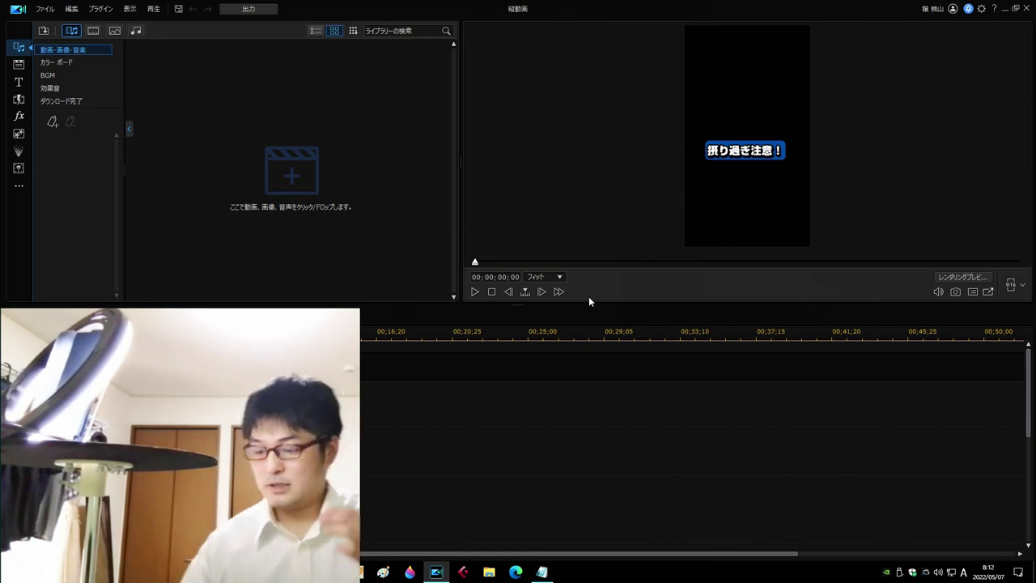
click(50, 12)
click(428, 435)
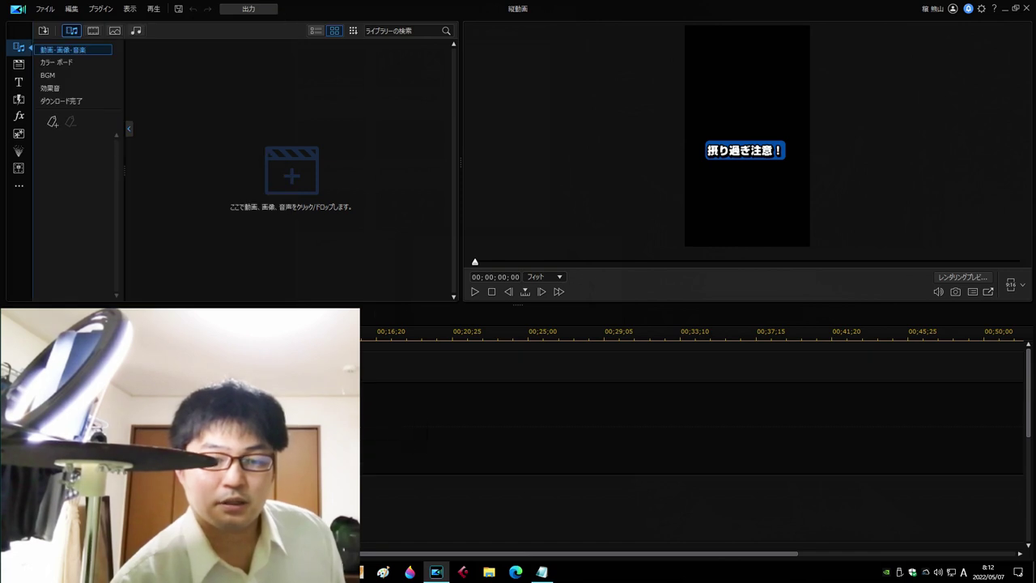
click(43, 30)
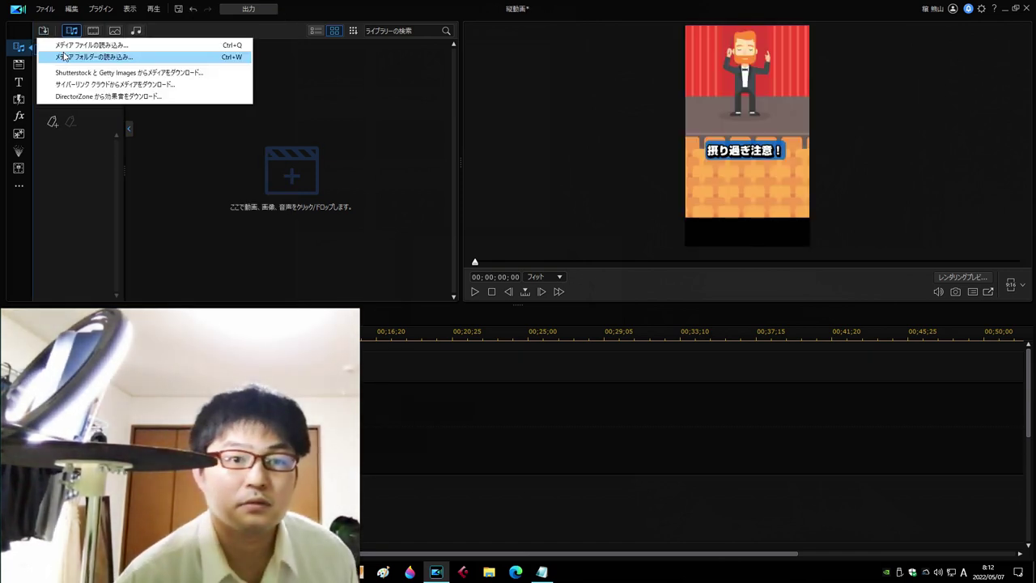
click(65, 57)
click(553, 373)
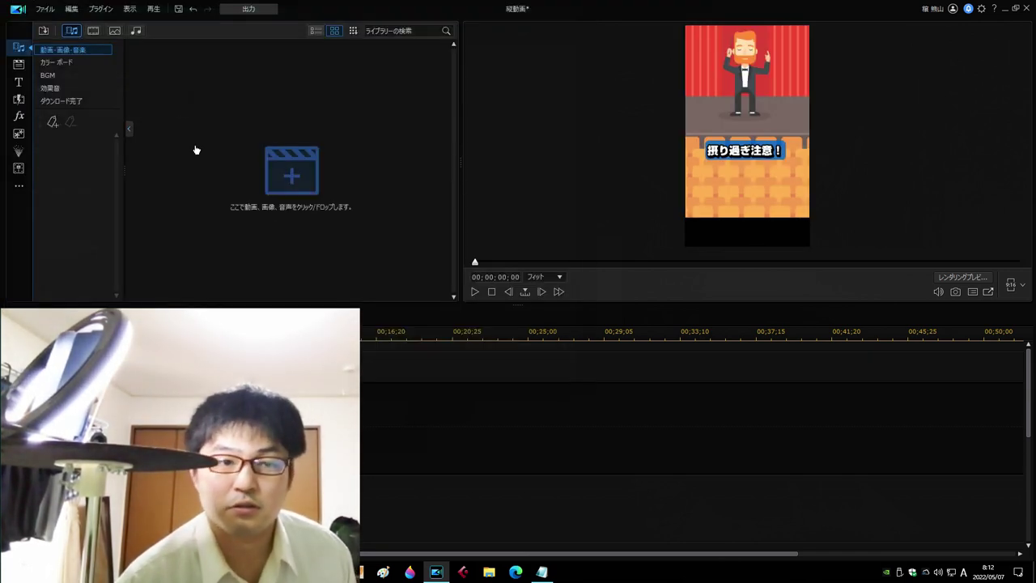
- Import 小川の音.wav from the desktop into the media library and place it on the timeline's audio track
click(46, 30)
click(132, 42)
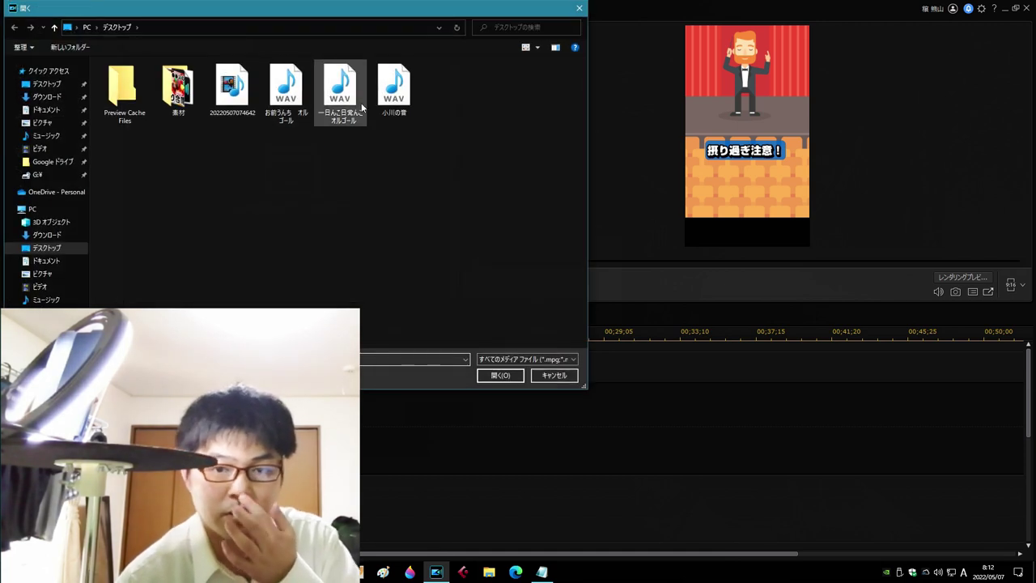
double_click(393, 87)
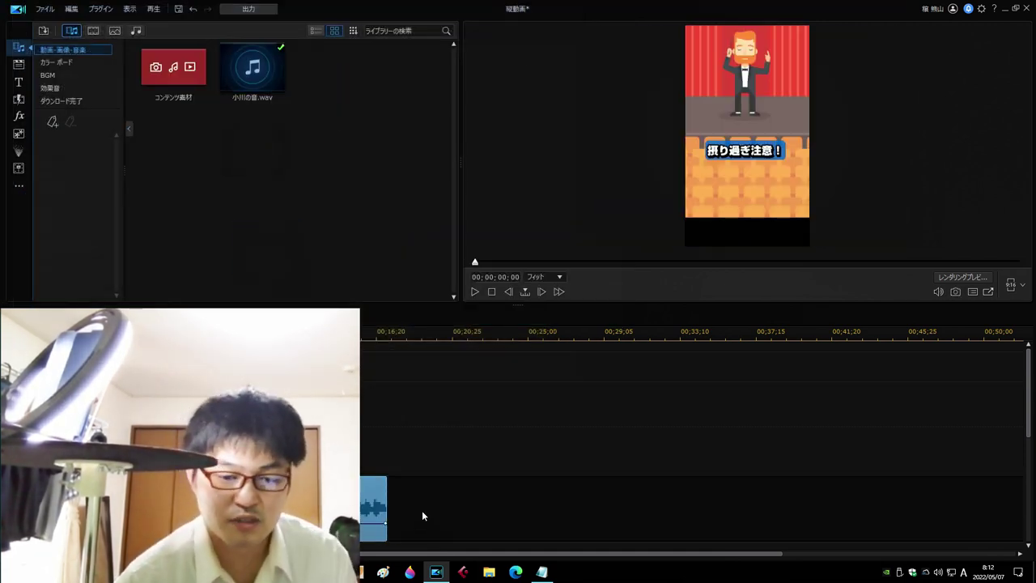
- Trim the 小川の音 audio clip's end to 00;00;15;21, place a second copy after it and shorten the copy to 00;00;15;06
click(361, 340)
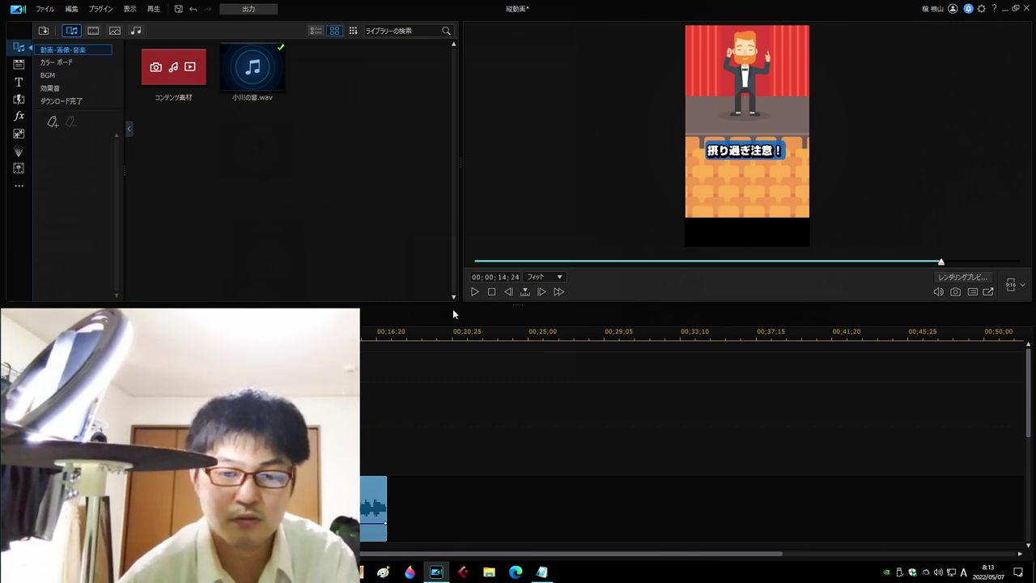
click(475, 291)
click(476, 291)
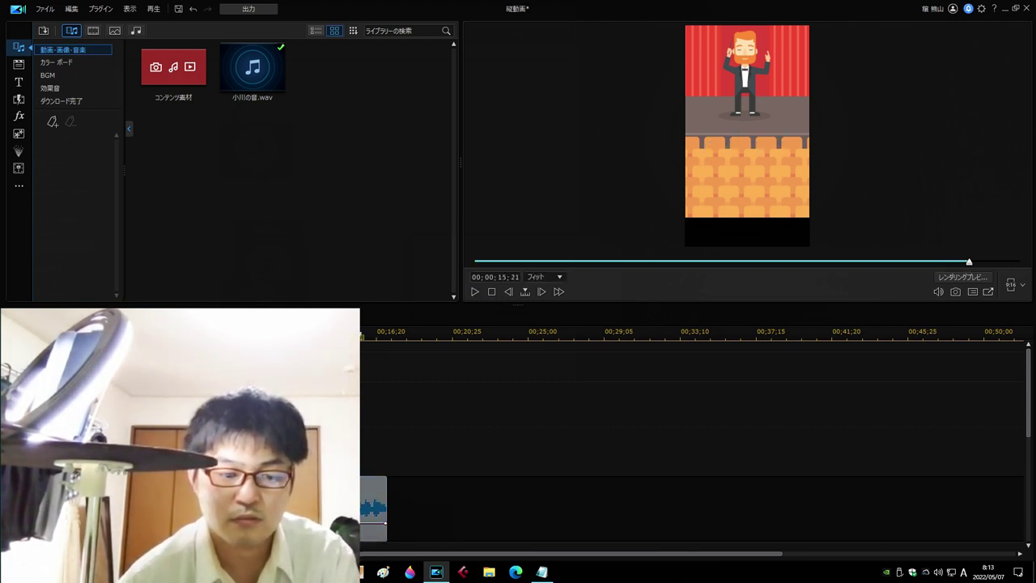
scroll(609, 498, up, 3)
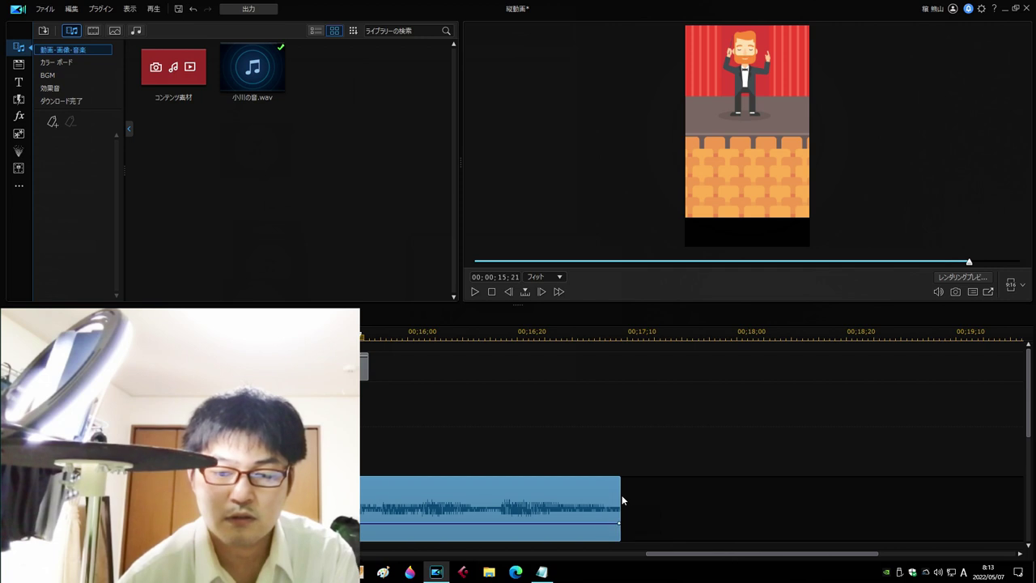
drag(620, 497, 361, 494)
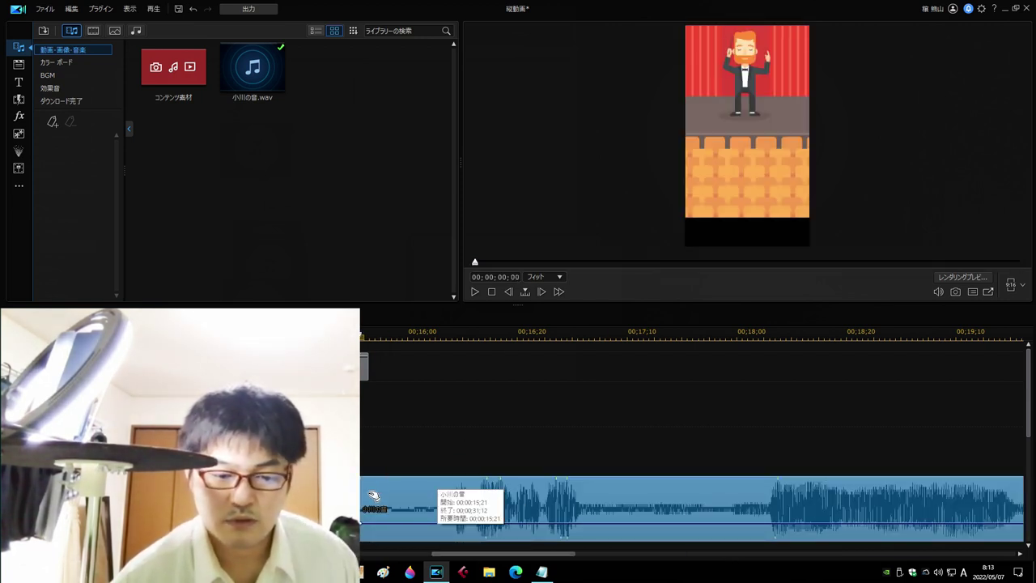
drag(362, 494, 439, 496)
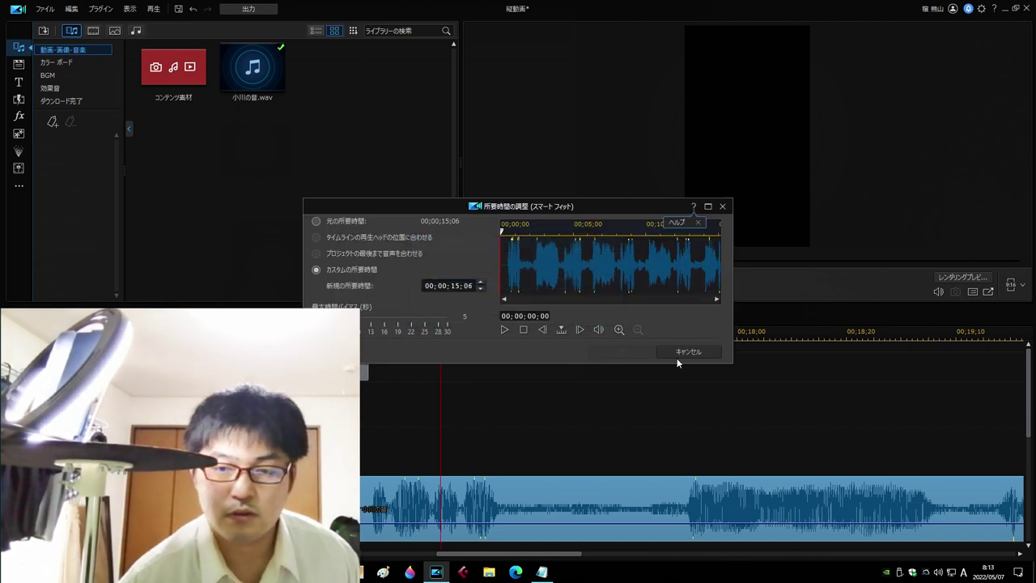
- Slow down the second 小川の音 audio clip through its playback speed setting, leaving the Smart Fit duration adjustment unapplied
click(680, 353)
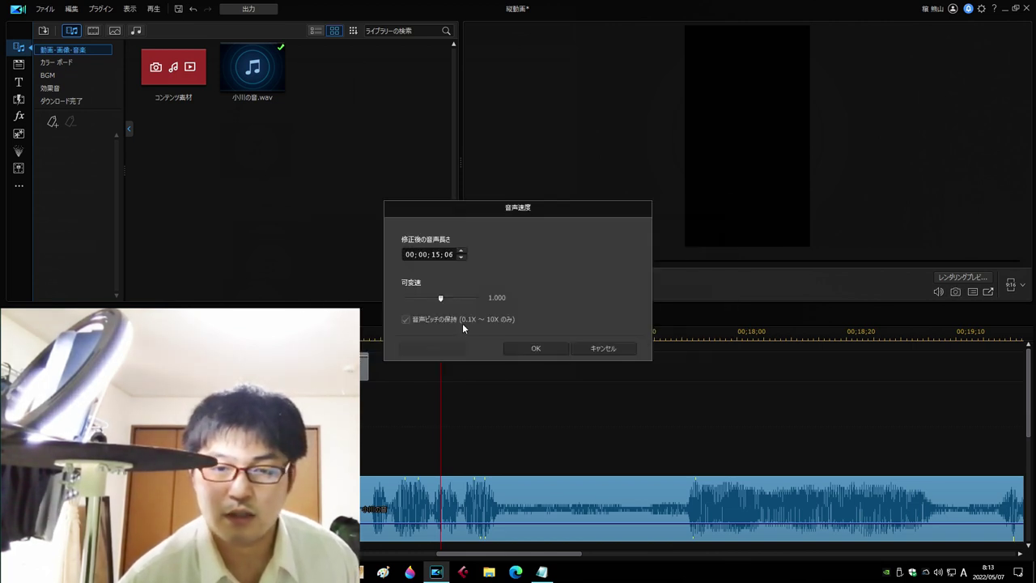
double_click(496, 297)
text(1.5)
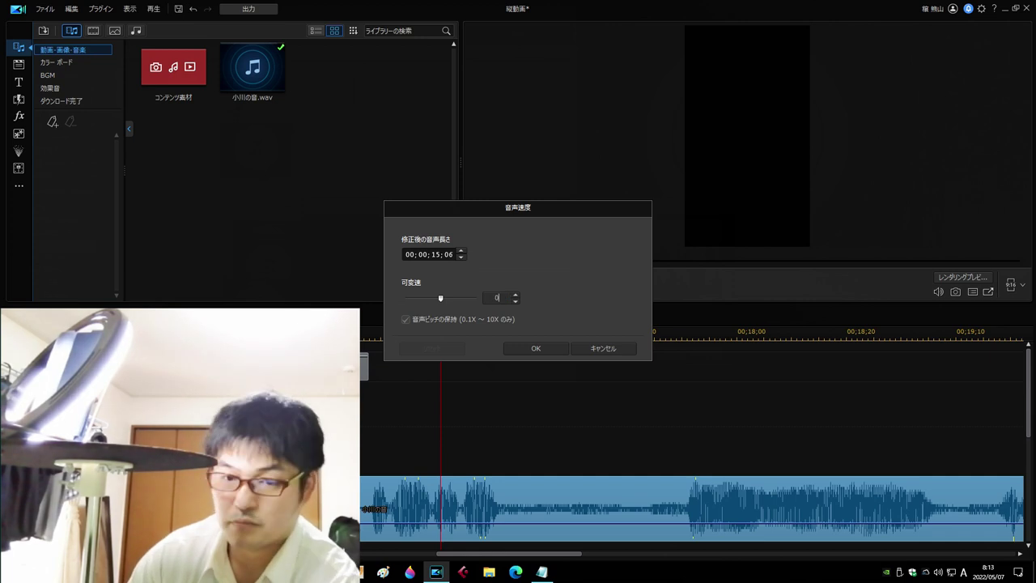
key(Return)
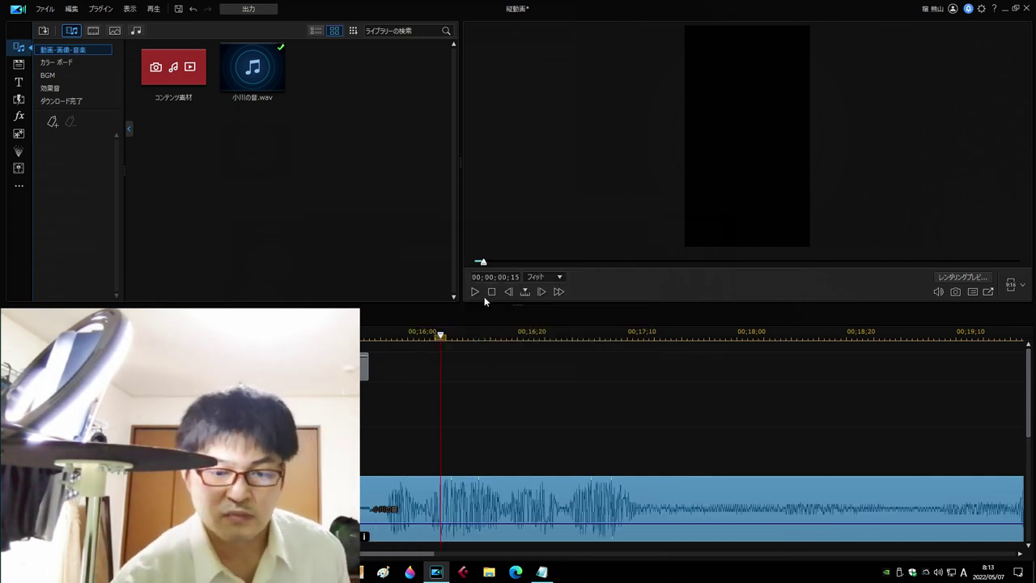
- Play back the timeline to check the 小川の音 audio clips against the captions, including the transition to the second clip
click(491, 292)
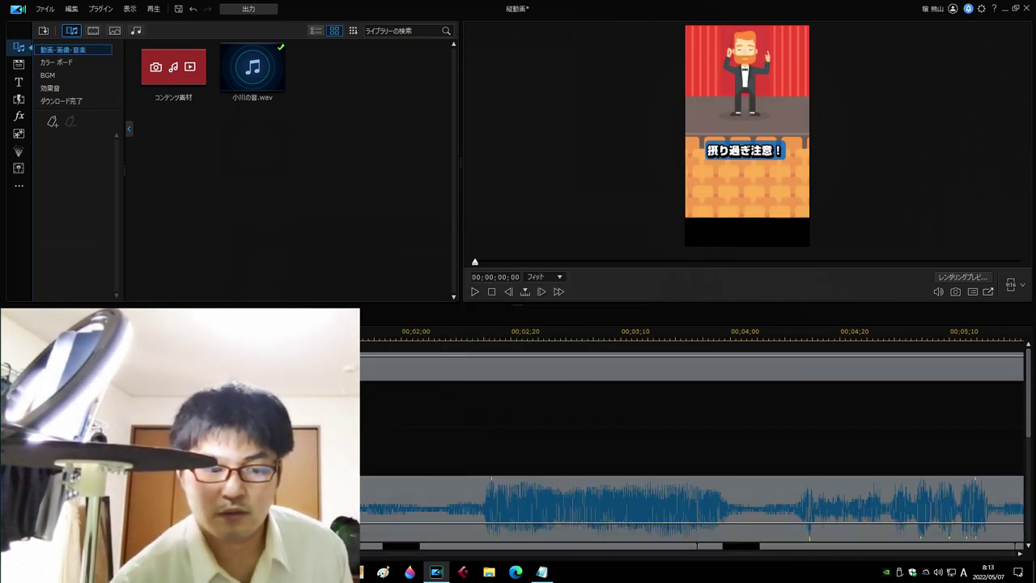
scroll(383, 385, down, 5)
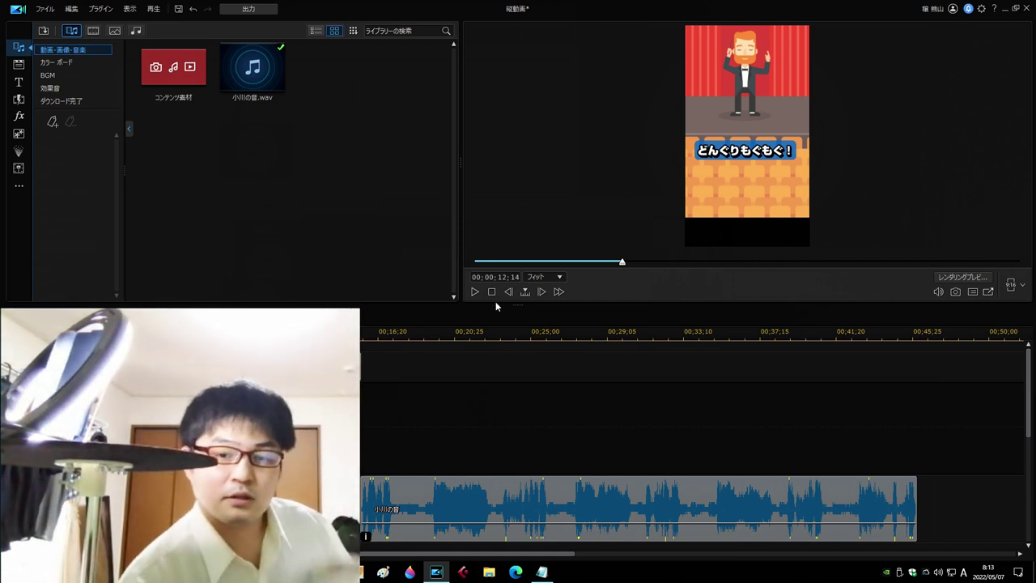
click(475, 291)
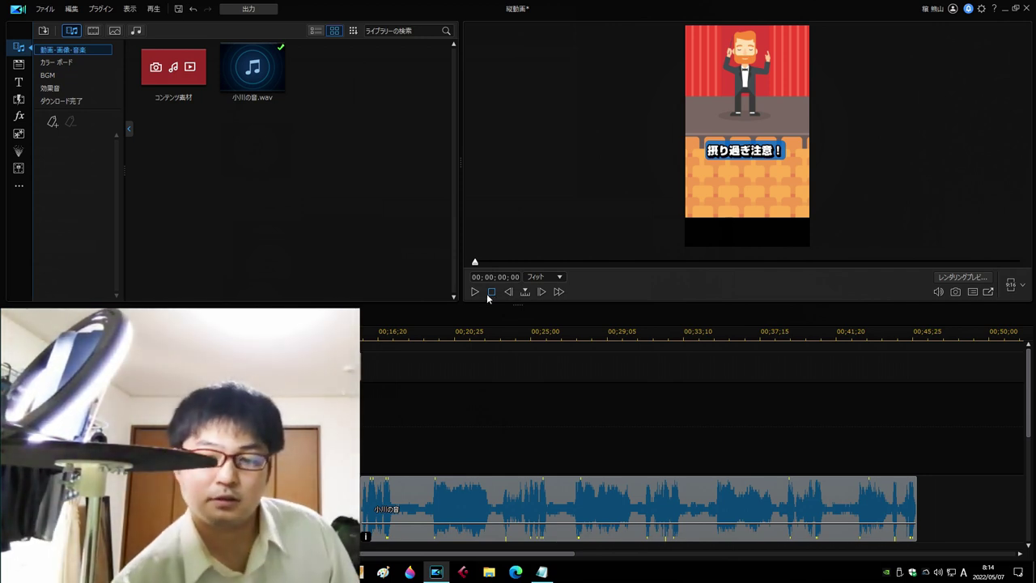
click(477, 292)
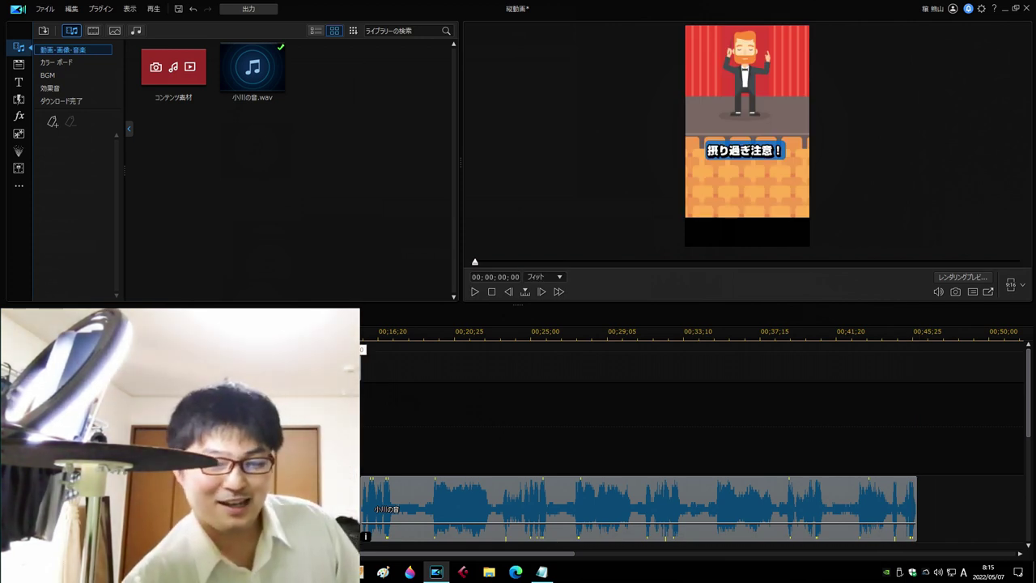
click(362, 334)
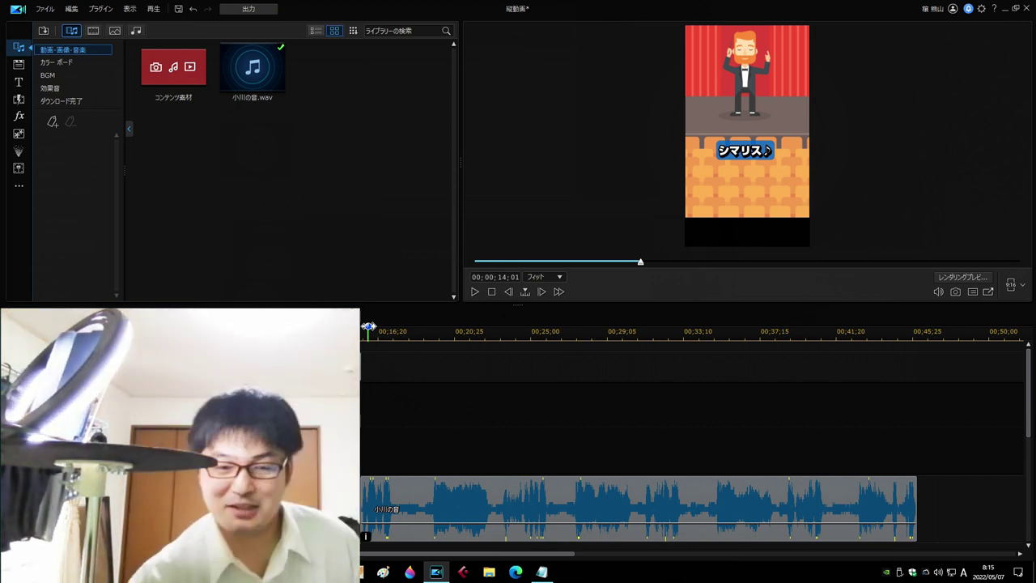
click(475, 295)
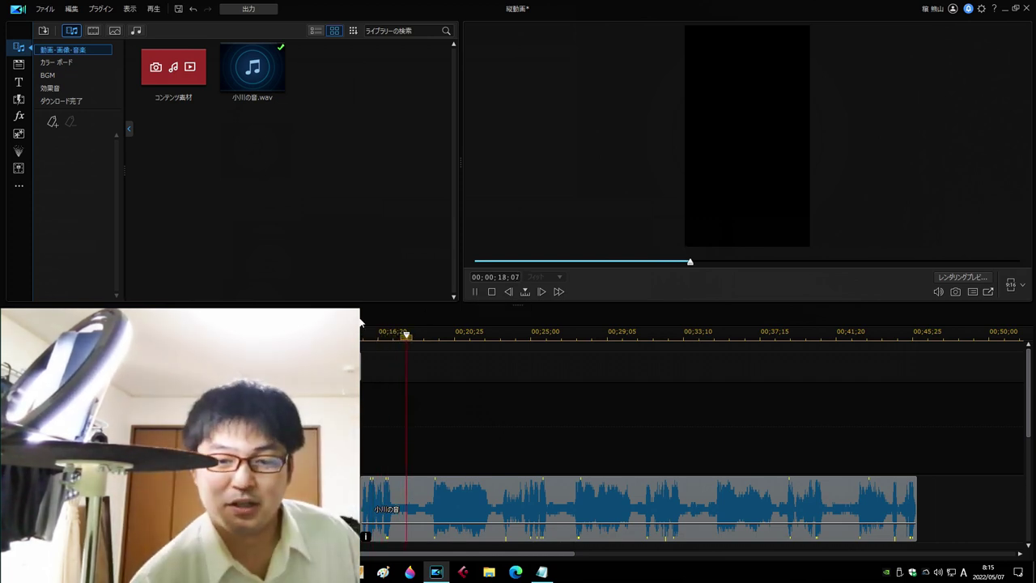
click(630, 262)
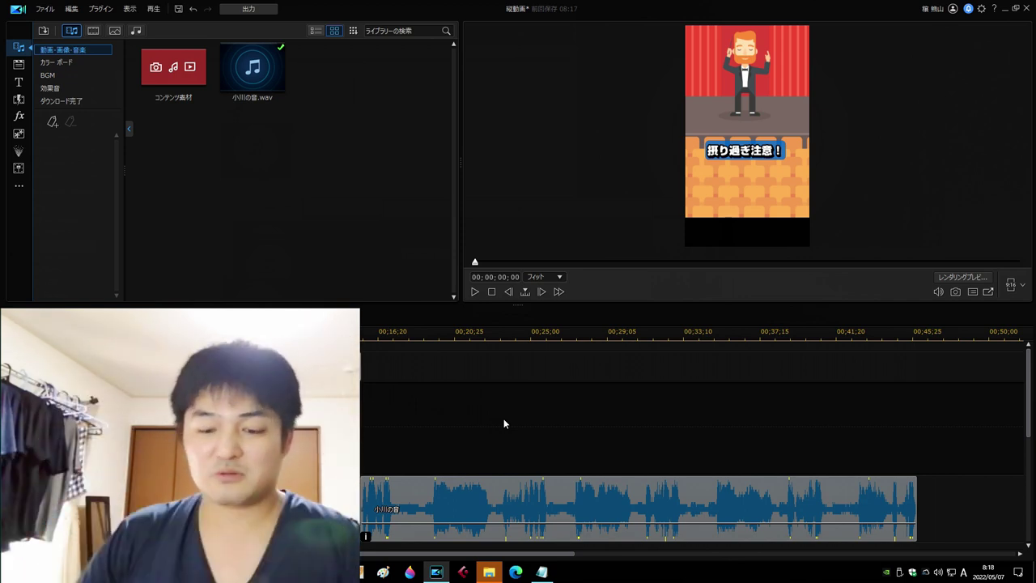
- Open the DCIM Camera folder in the HUAWEI P30 lite's internal storage in File Explorer
click(489, 571)
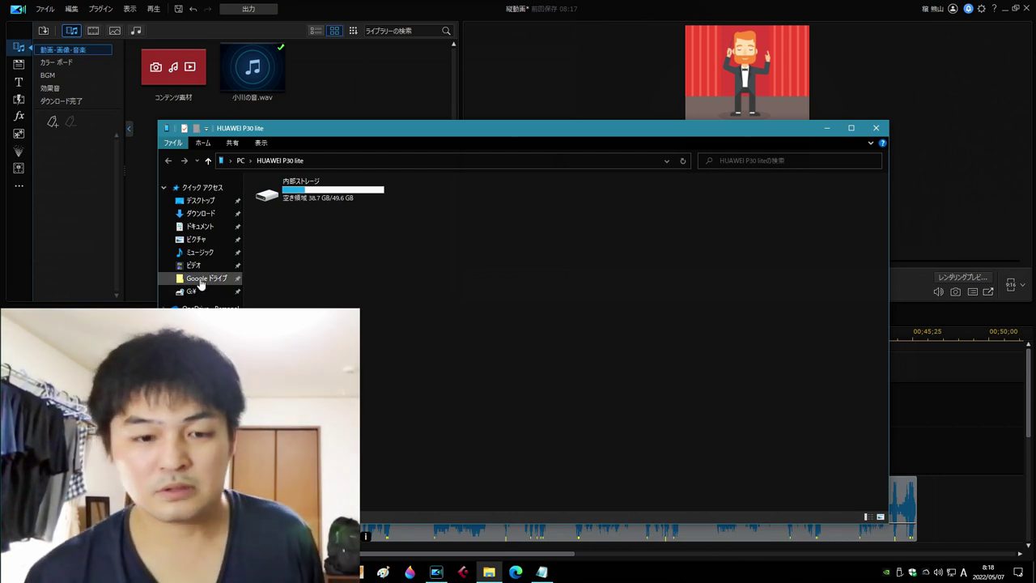
click(206, 278)
click(206, 307)
click(206, 333)
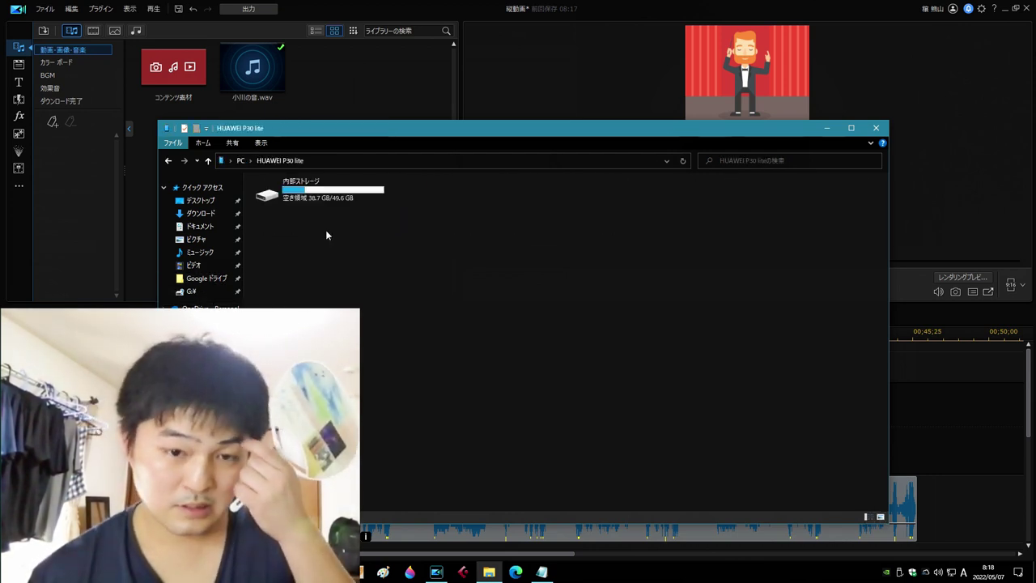
double_click(307, 198)
double_click(413, 192)
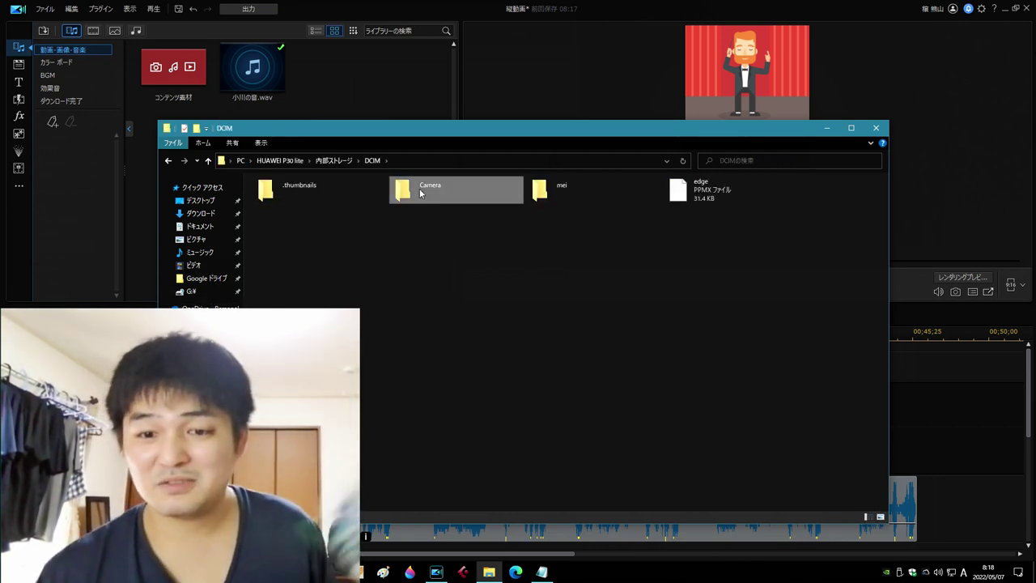
double_click(421, 189)
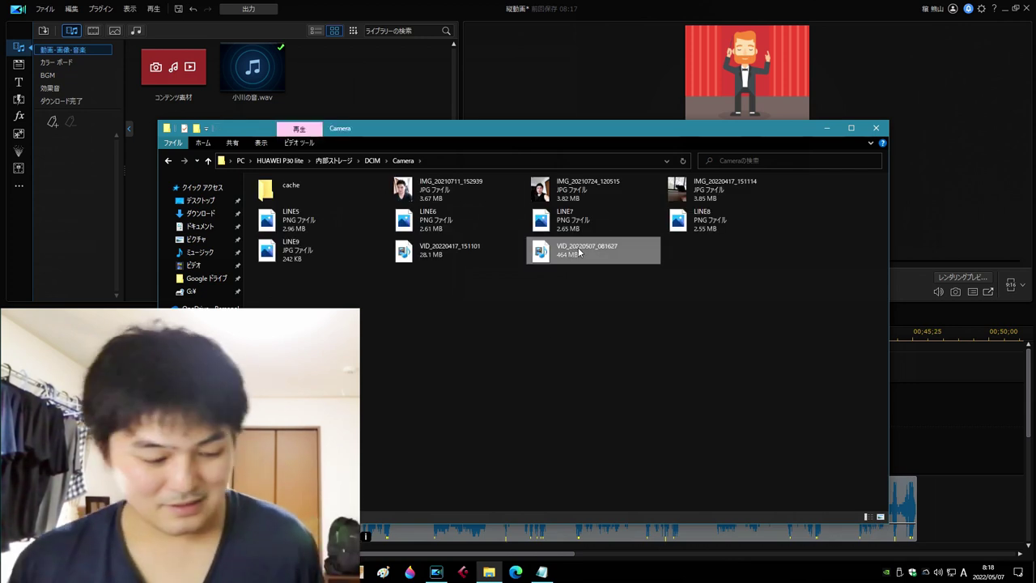
- Move VID_20220507_081627 from the phone's Camera folder to the desktop, close the folder and return to PowerDirector
key(ctrl+x)
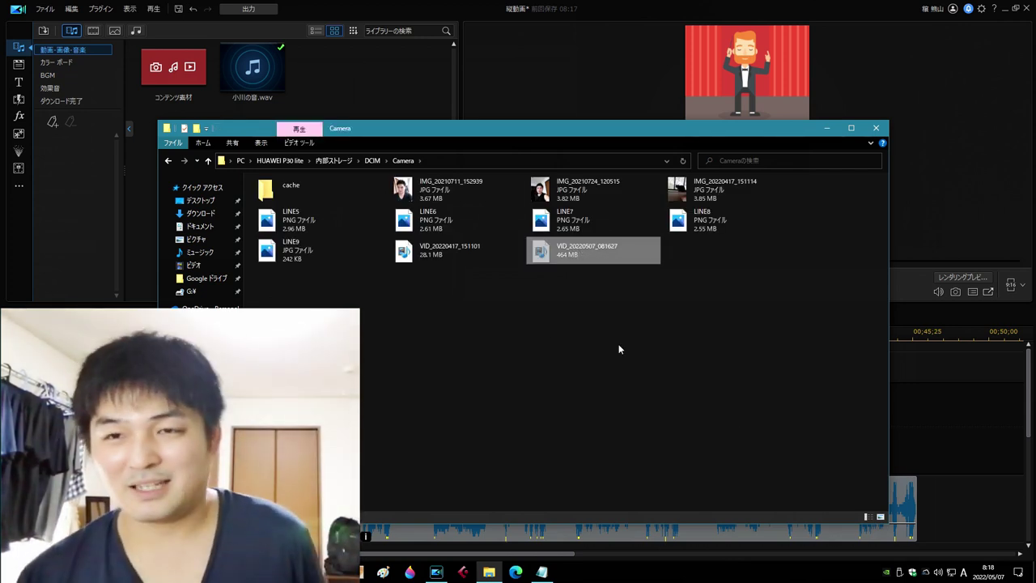
key(super+d)
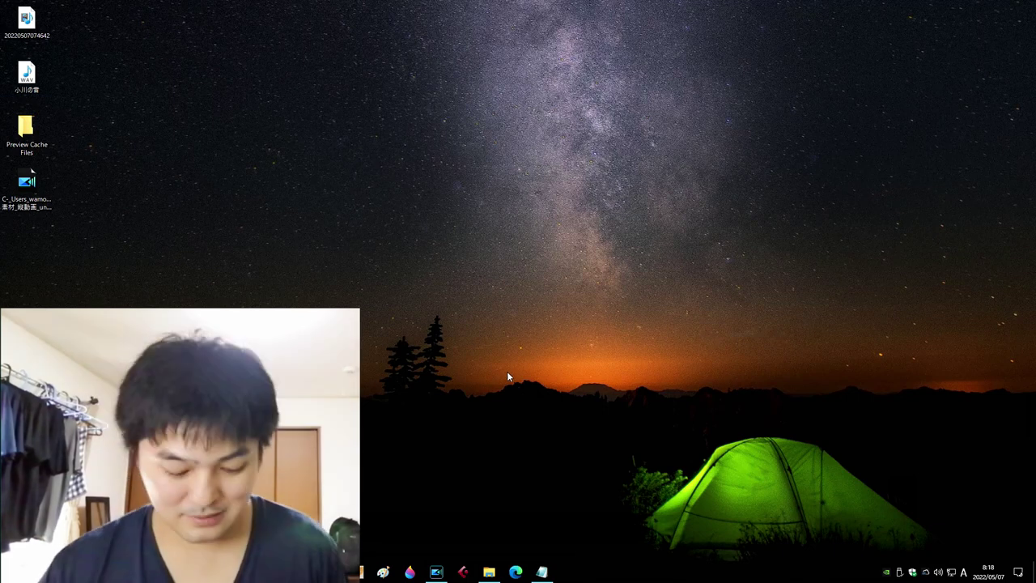
key(ctrl+v)
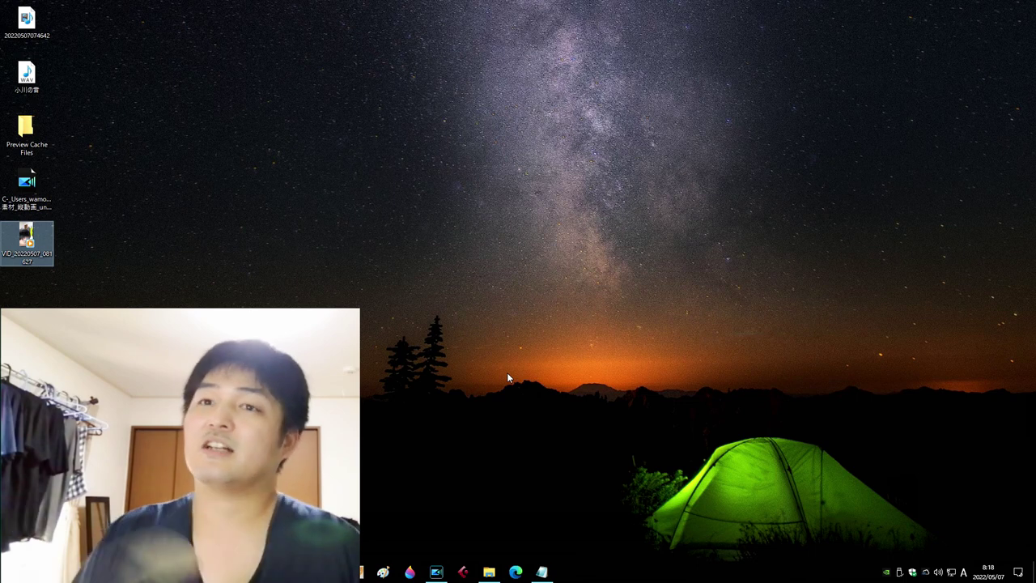
click(493, 360)
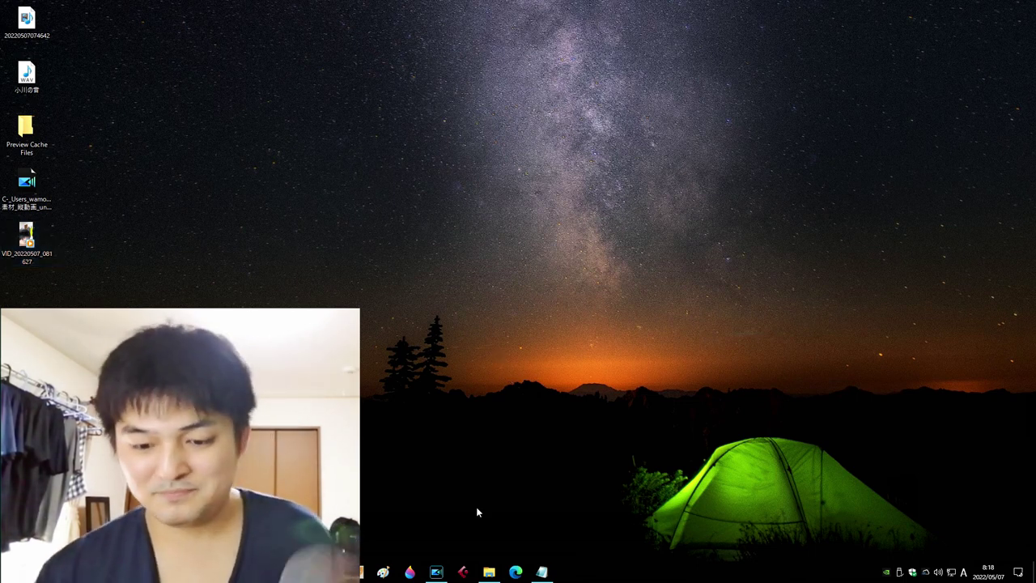
click(437, 571)
click(489, 571)
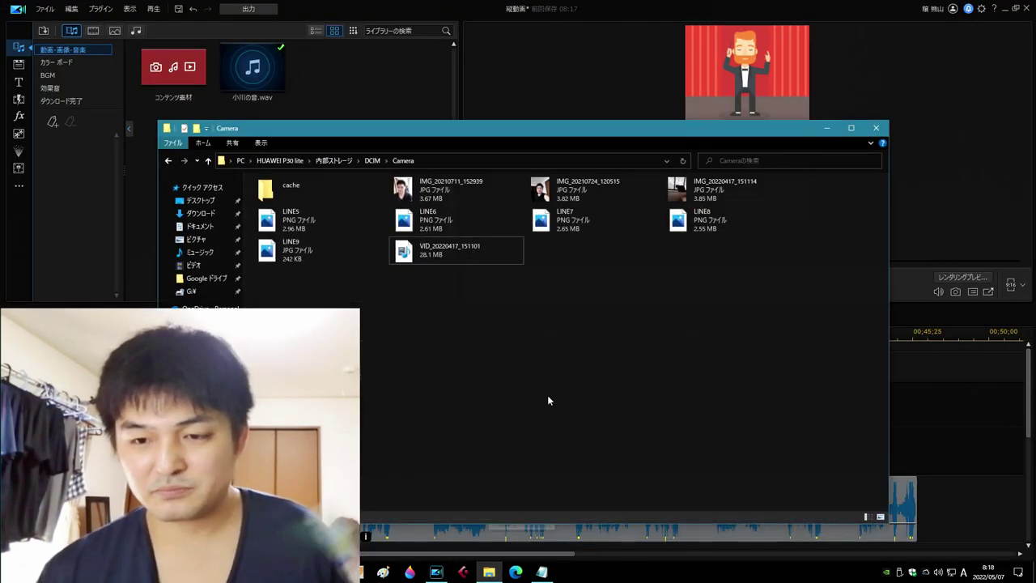
click(875, 128)
click(46, 9)
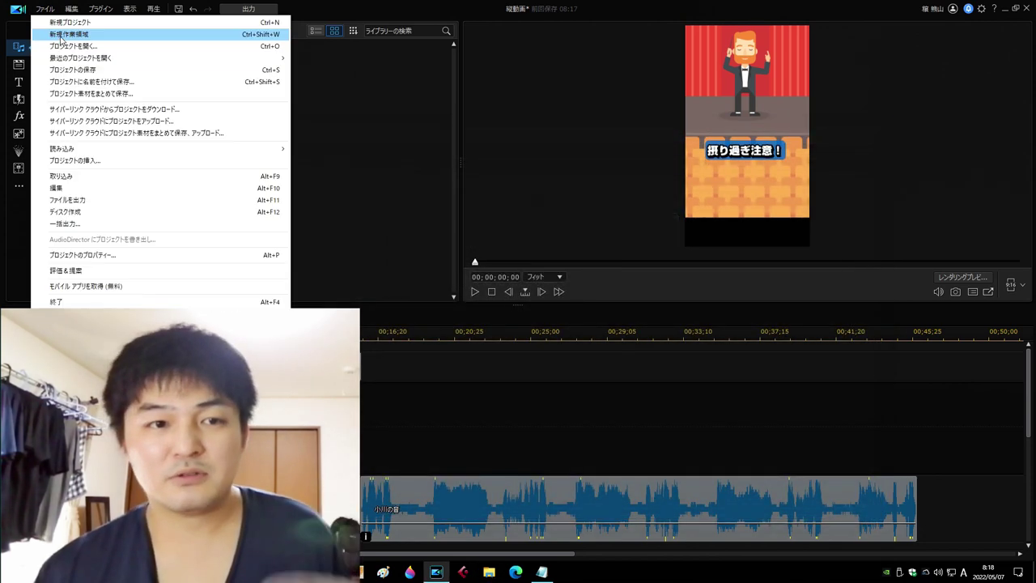
click(62, 36)
click(582, 310)
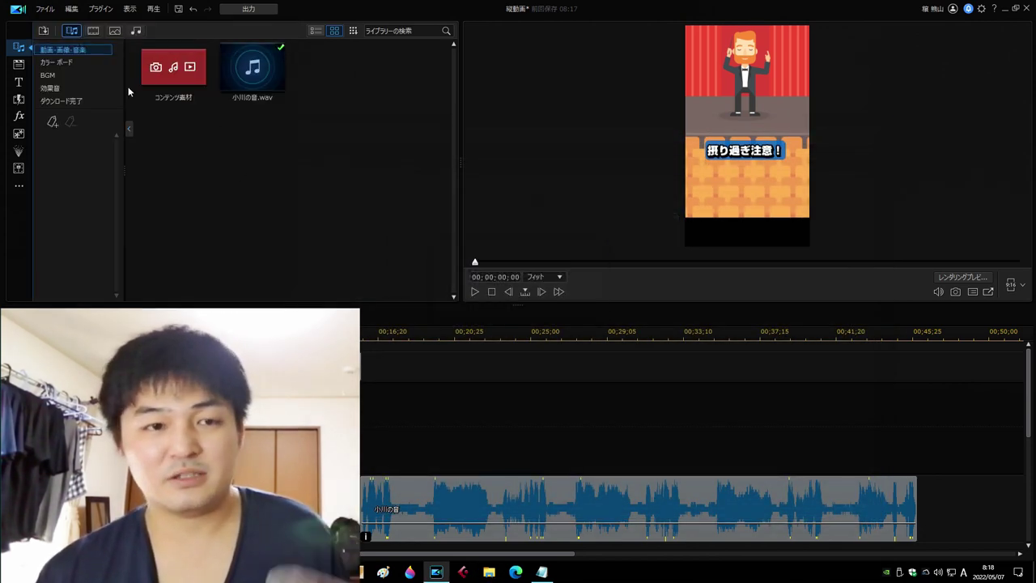
- Import VID_20220507_081627.mp4 from the desktop into the media library and place it on the video track above the 小川の音 audio
click(45, 31)
click(89, 43)
double_click(280, 91)
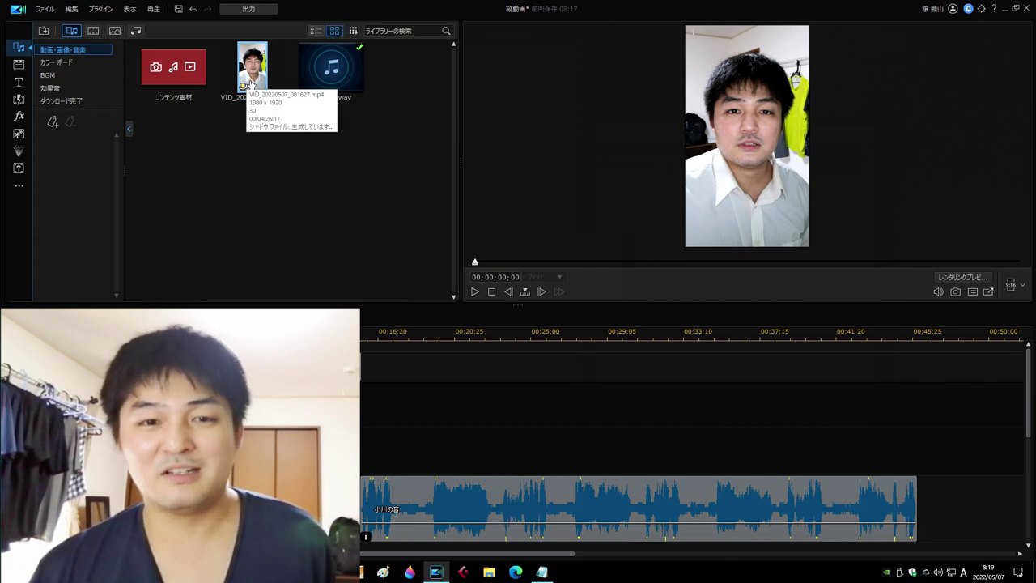
drag(251, 66, 366, 421)
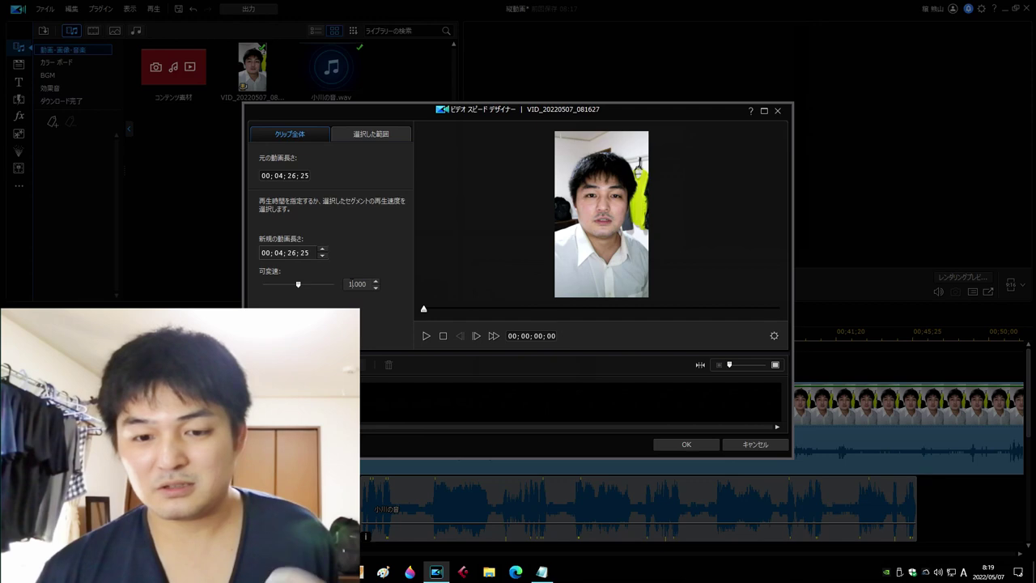
- Set the playback speed of the whole VID_20220507_081627 clip to 2
double_click(356, 284)
text(2)
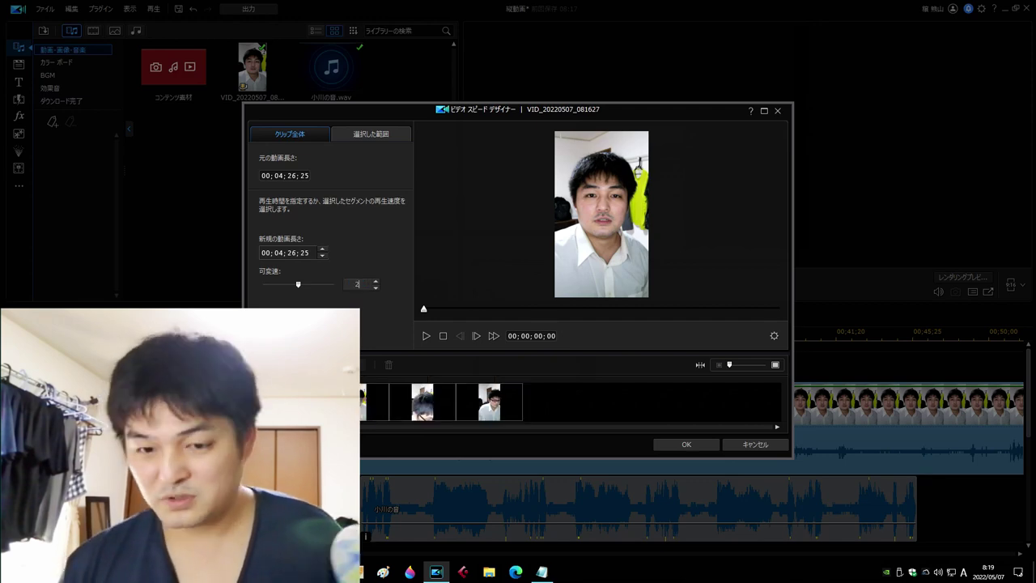
key(Return)
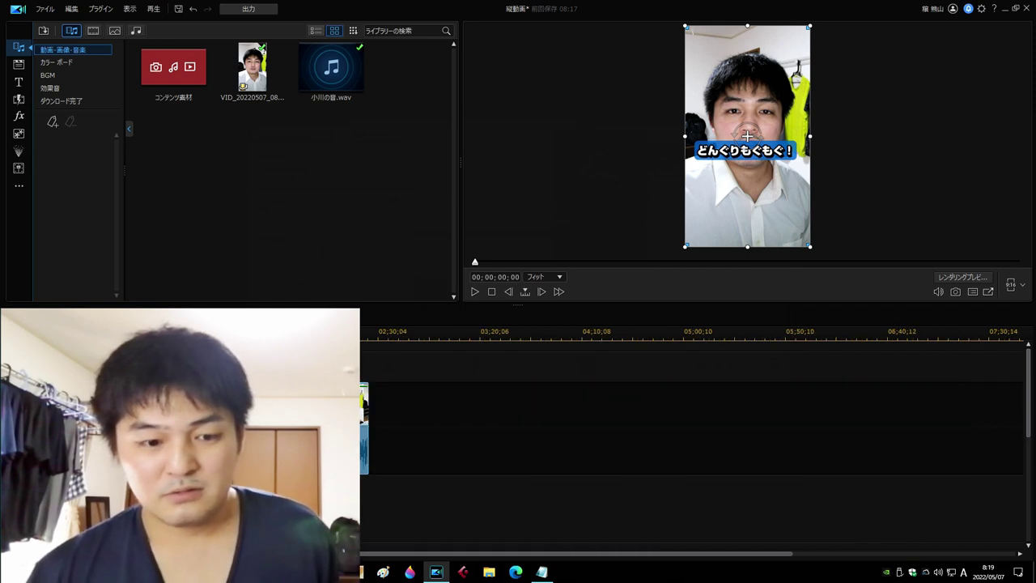
- Cut the sped-up video clip down to its closing section of about 19 seconds and move that section to the timeline's start
key(space)
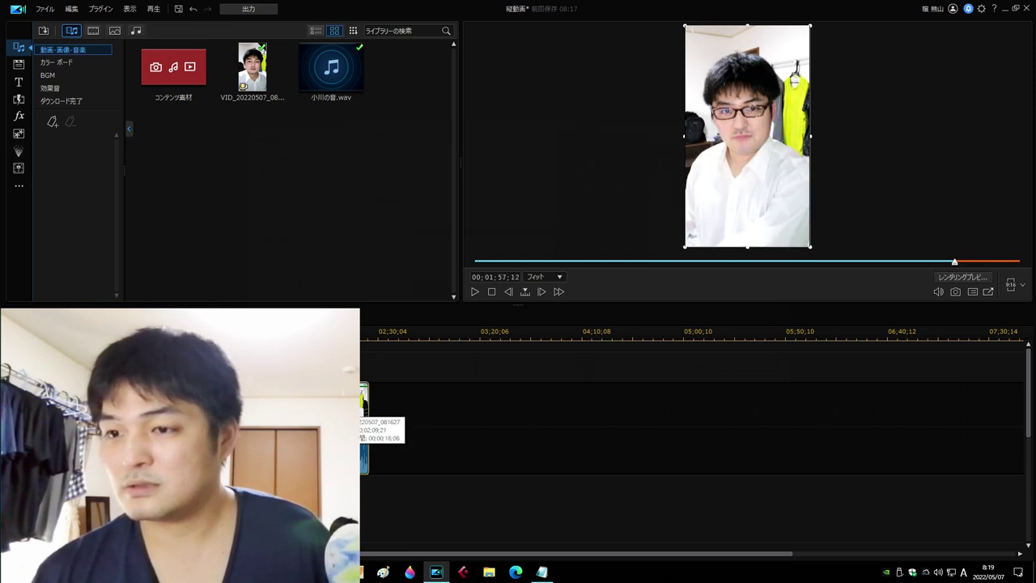
click(747, 135)
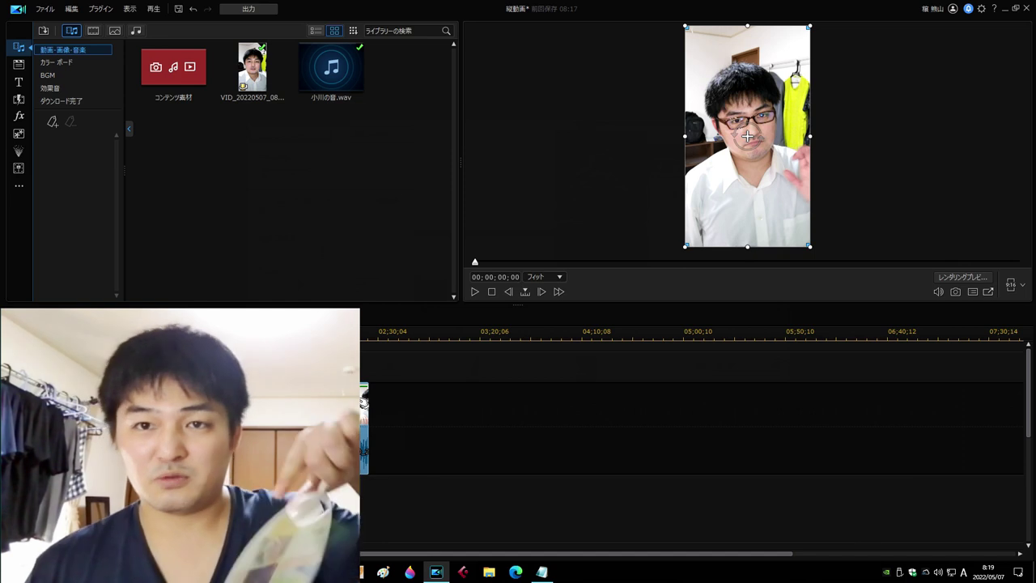
click(363, 403)
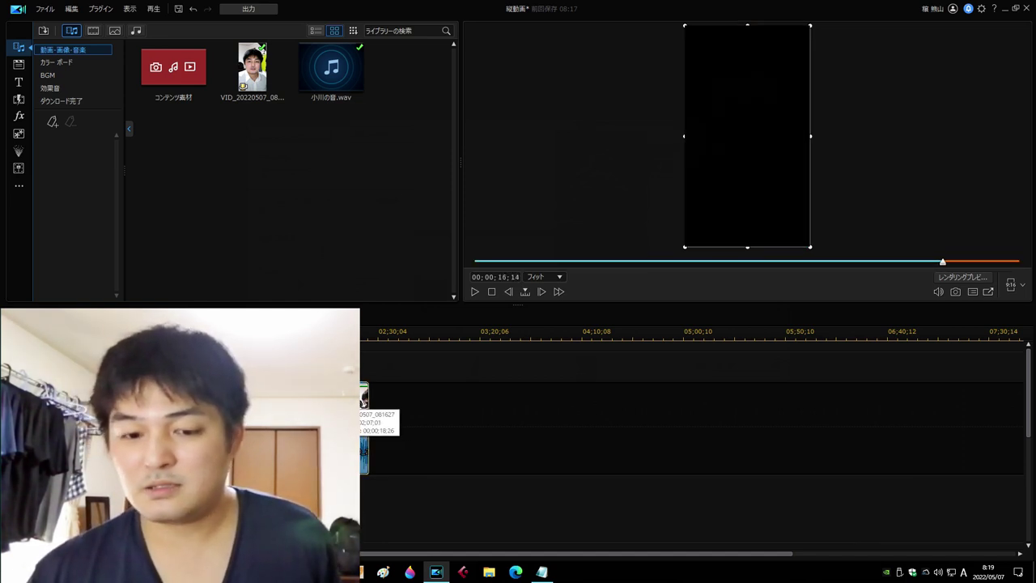
key(space)
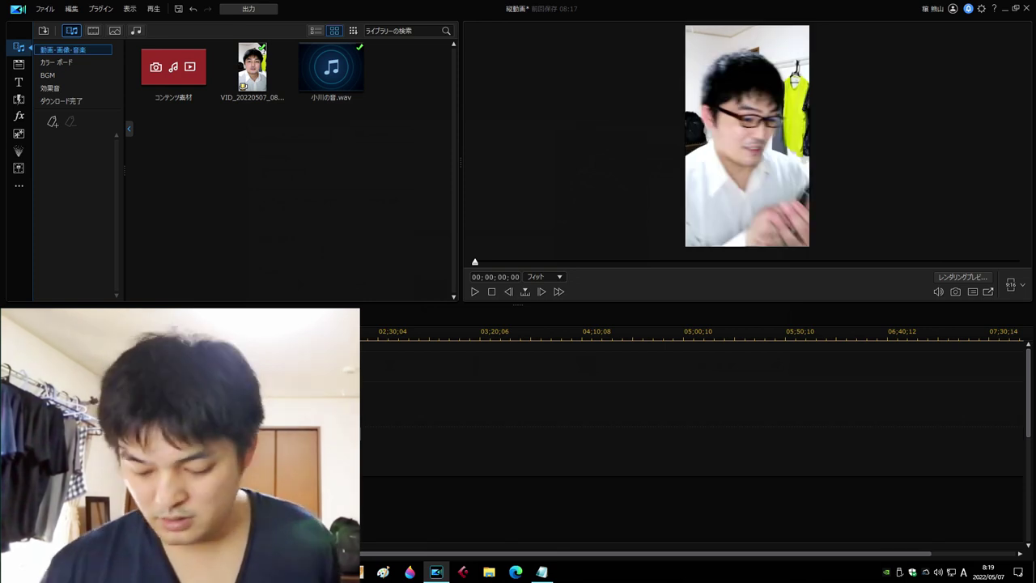
scroll(696, 437, up, 5)
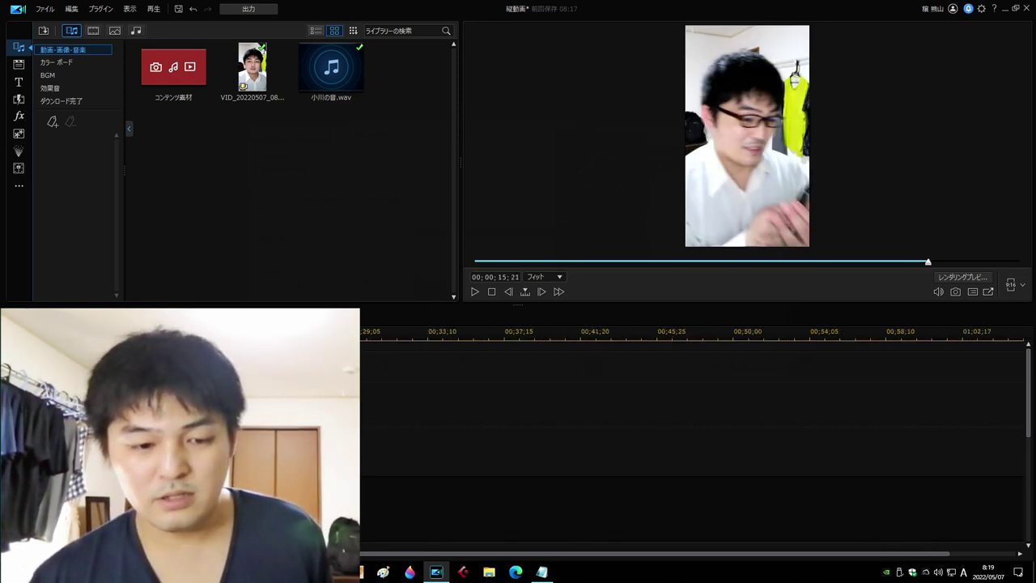
click(367, 551)
click(492, 291)
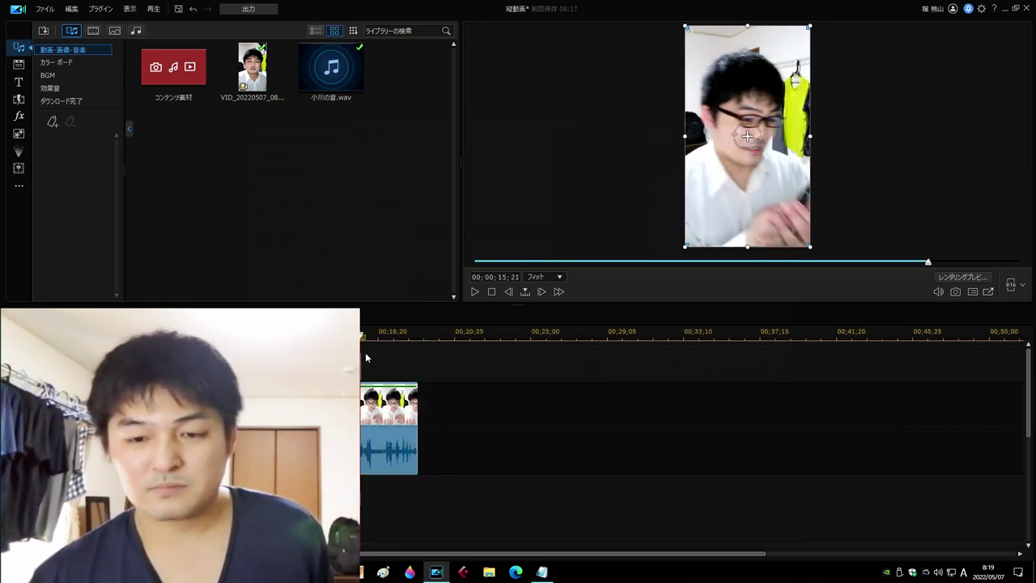
- Shift the 小川の音 audio clip slightly earlier to match the video clip's own sound and play back the opening to check the sync
click(492, 292)
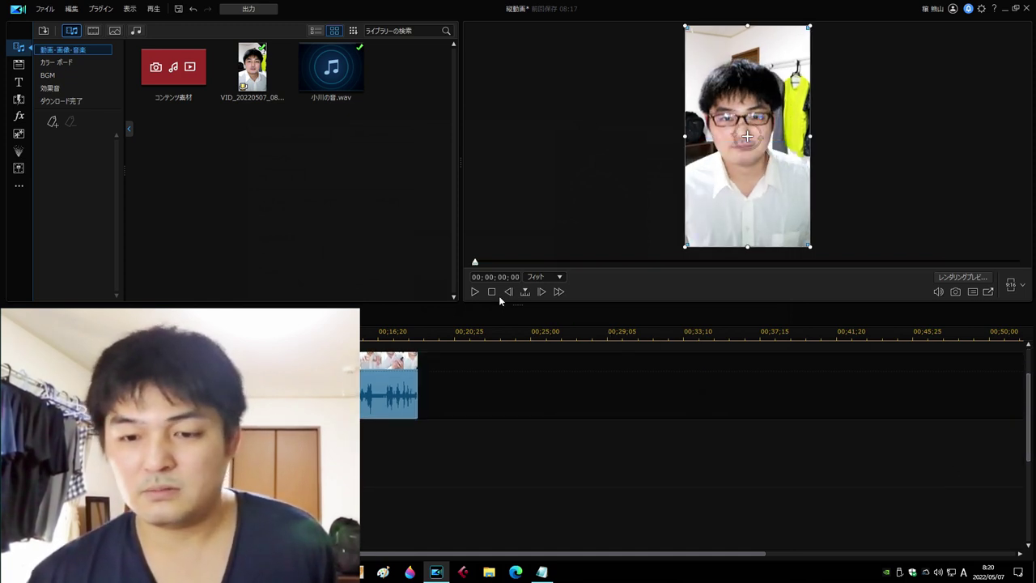
key(space)
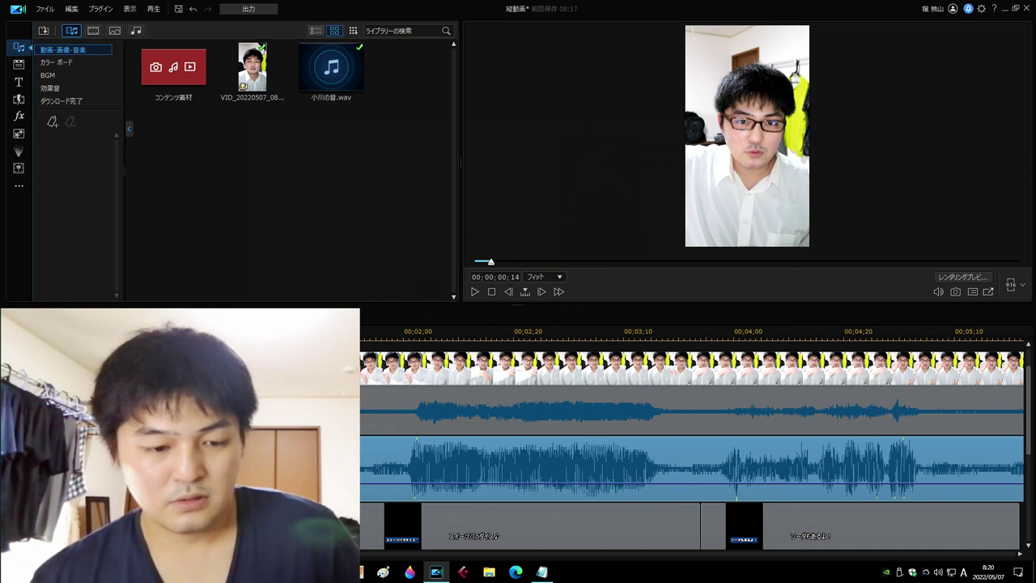
click(491, 292)
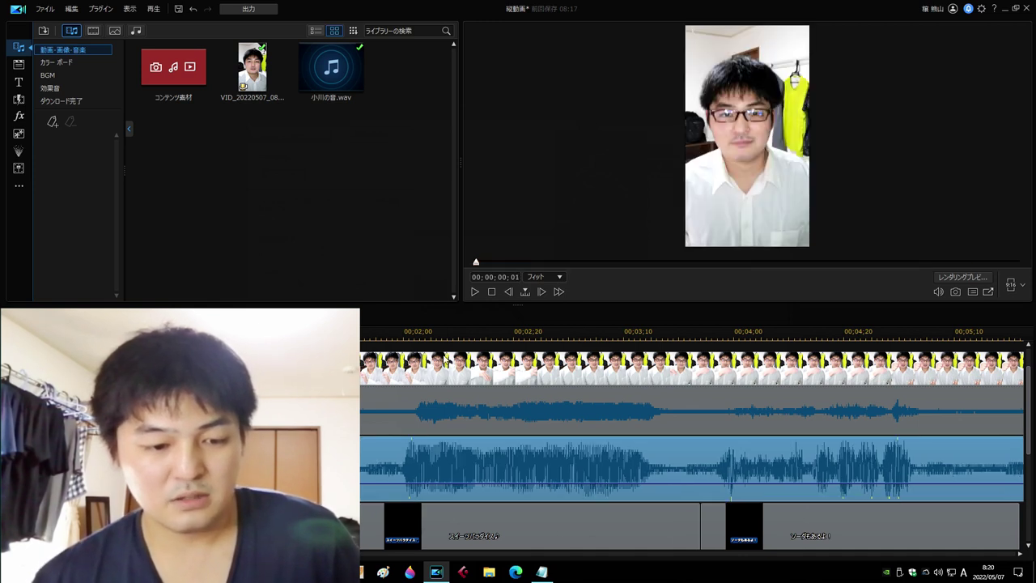
click(474, 293)
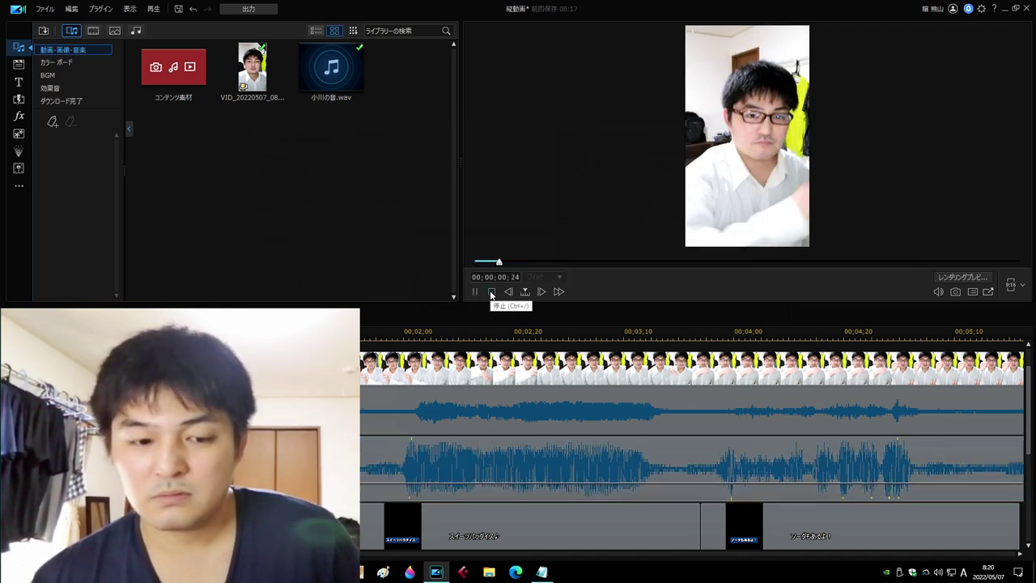
- Play the vertical video from the beginning to about 15 seconds and stop the preview
click(490, 291)
click(492, 292)
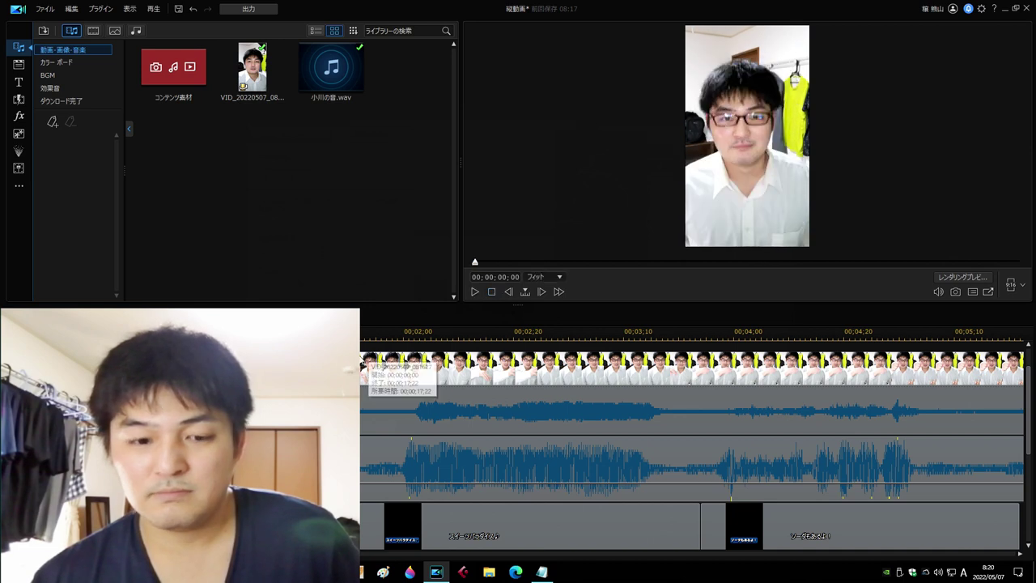
click(747, 135)
click(475, 291)
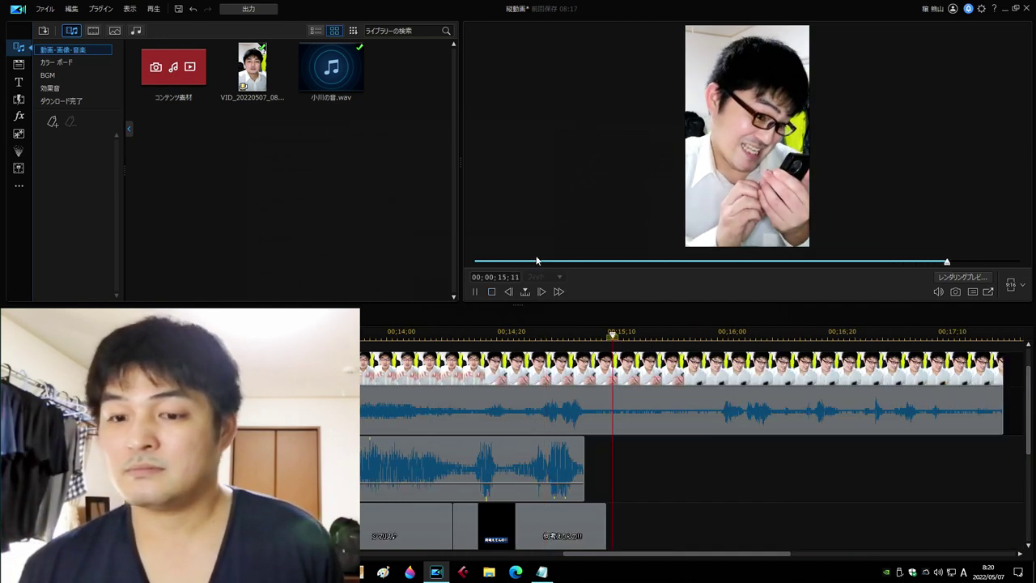
click(491, 292)
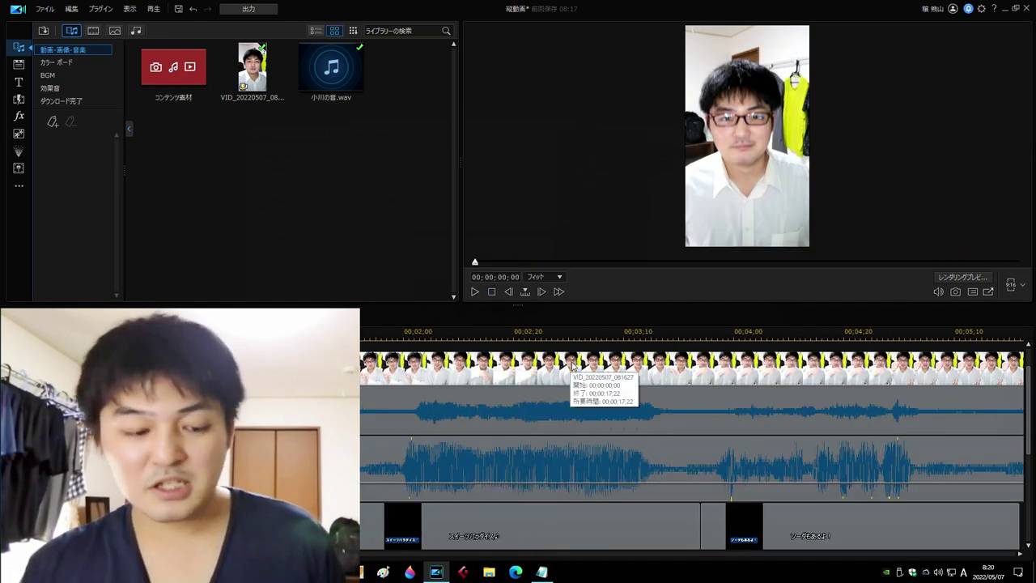
- Trim the end of the main video clip VID_20220507_081627 back to about 00;00;15;06
scroll(384, 489, down, 5)
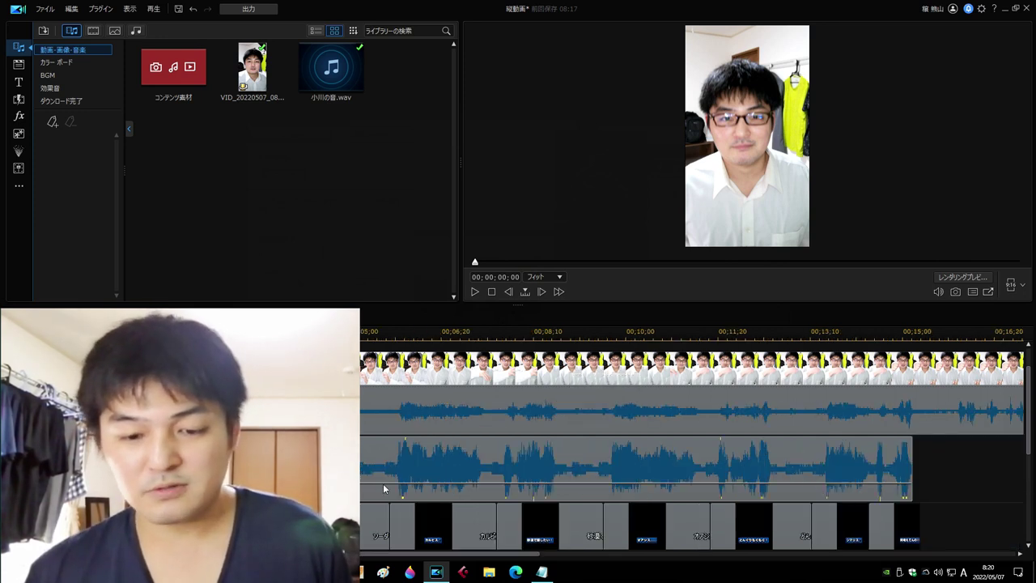
scroll(1030, 405, up, 1)
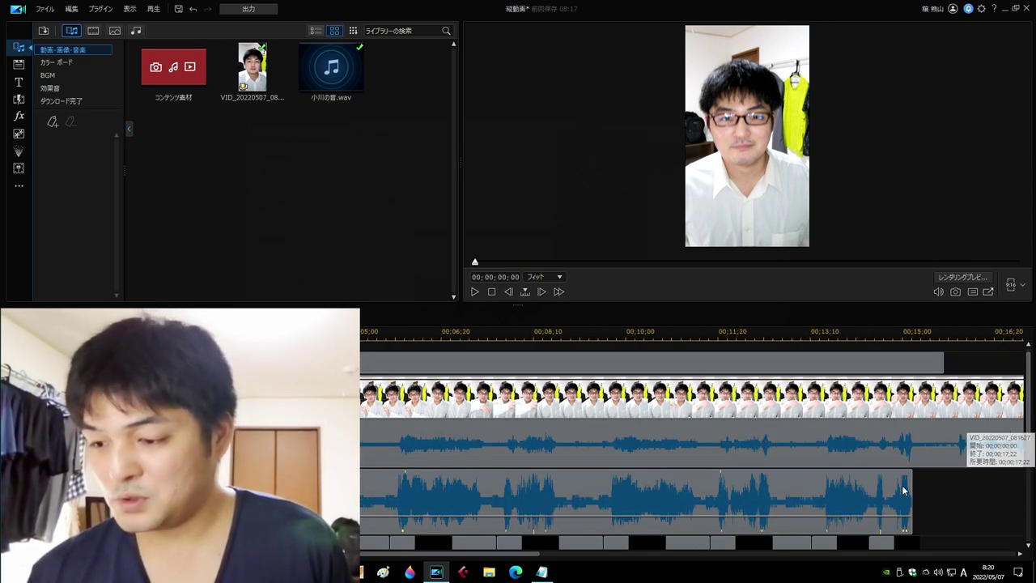
click(712, 453)
scroll(441, 429, down, 3)
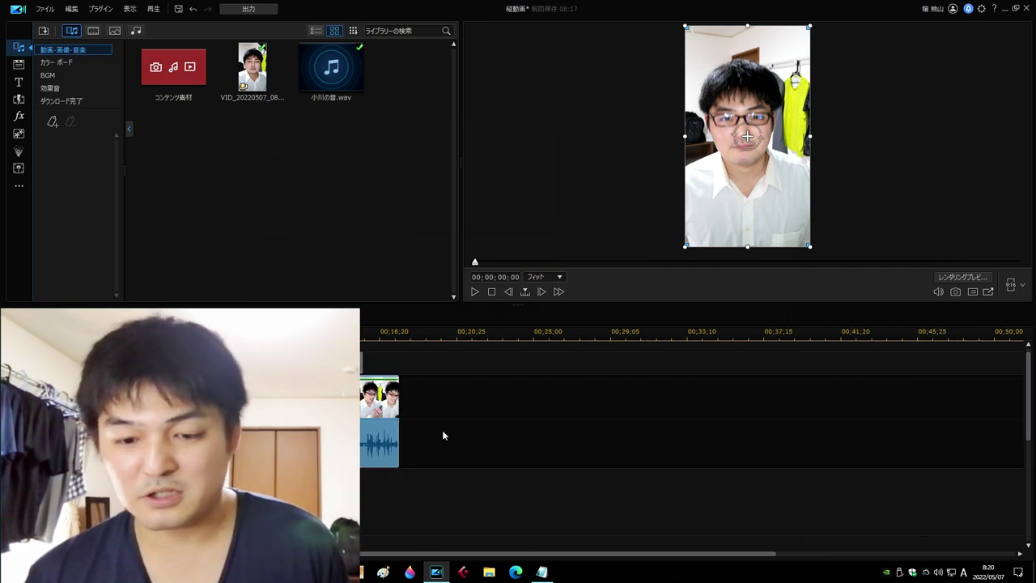
click(404, 402)
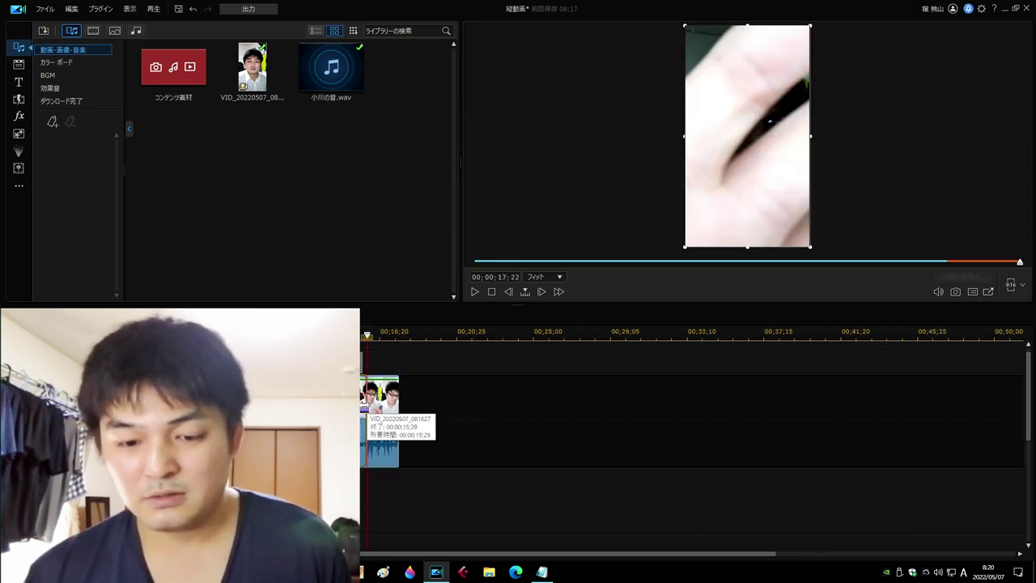
scroll(404, 402, up, 3)
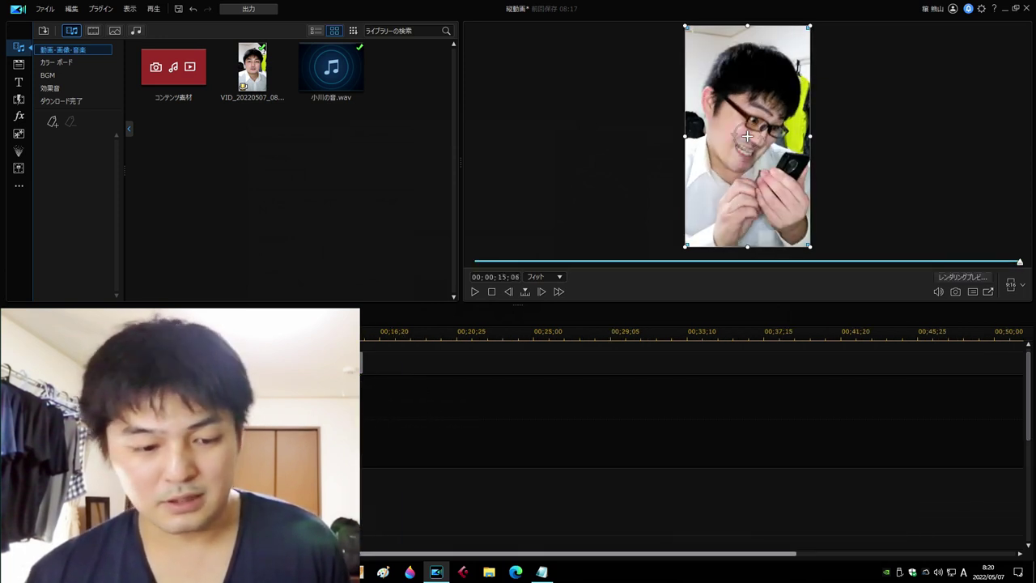
click(363, 465)
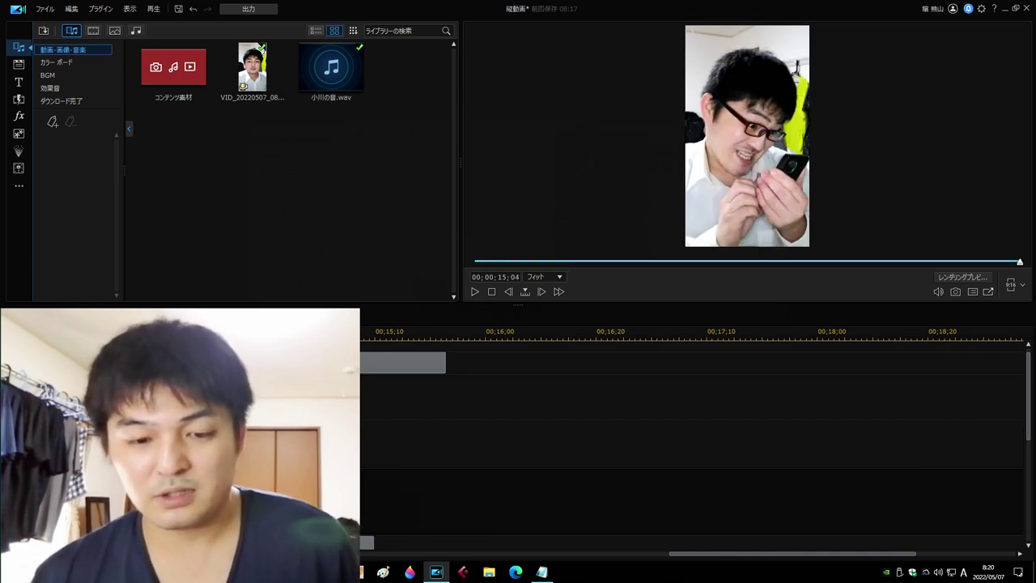
- Play the ending, and trim the main video clip's end to match the separate audio clip's end at about 00;00;15;04
click(475, 291)
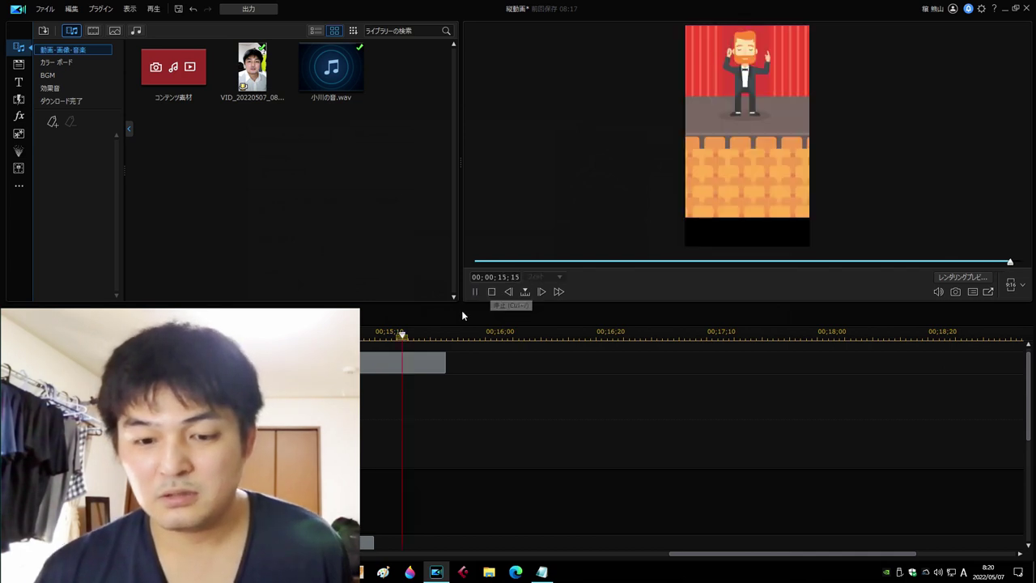
click(491, 291)
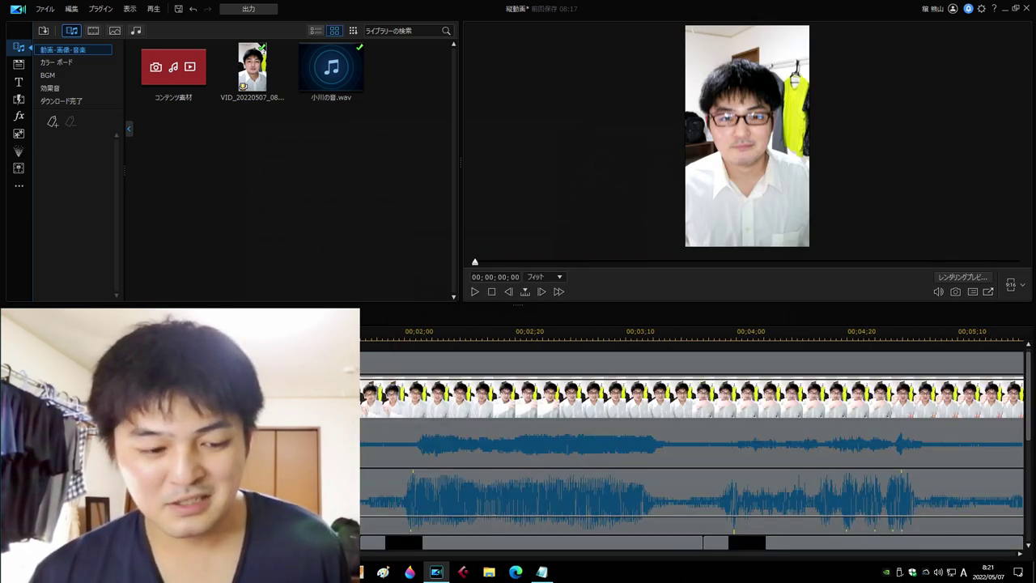
scroll(941, 396, down, 3)
click(913, 395)
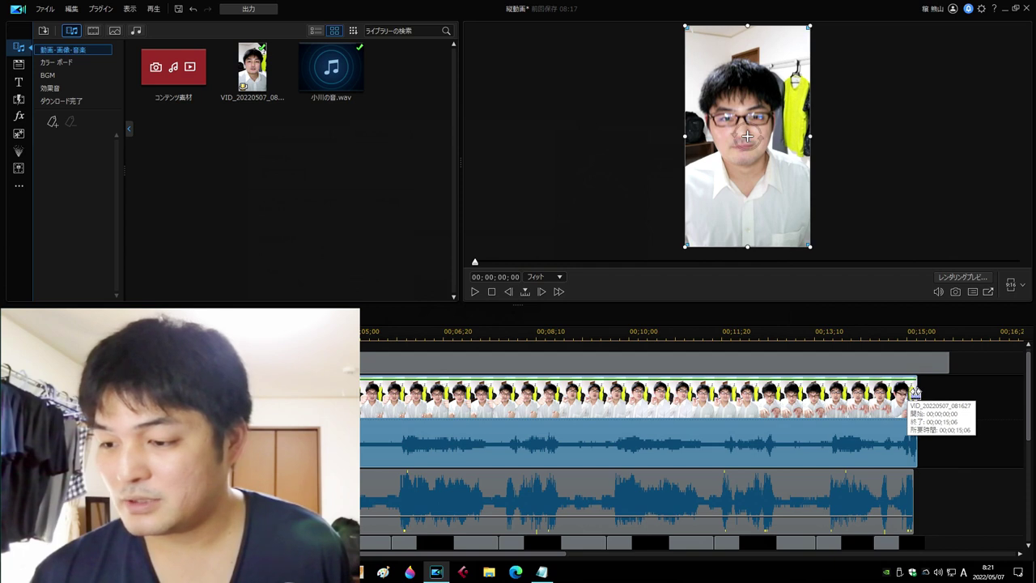
click(913, 395)
- Shorten the theater background clip on the track above the main video to end at about 14 seconds, and save the project
click(948, 362)
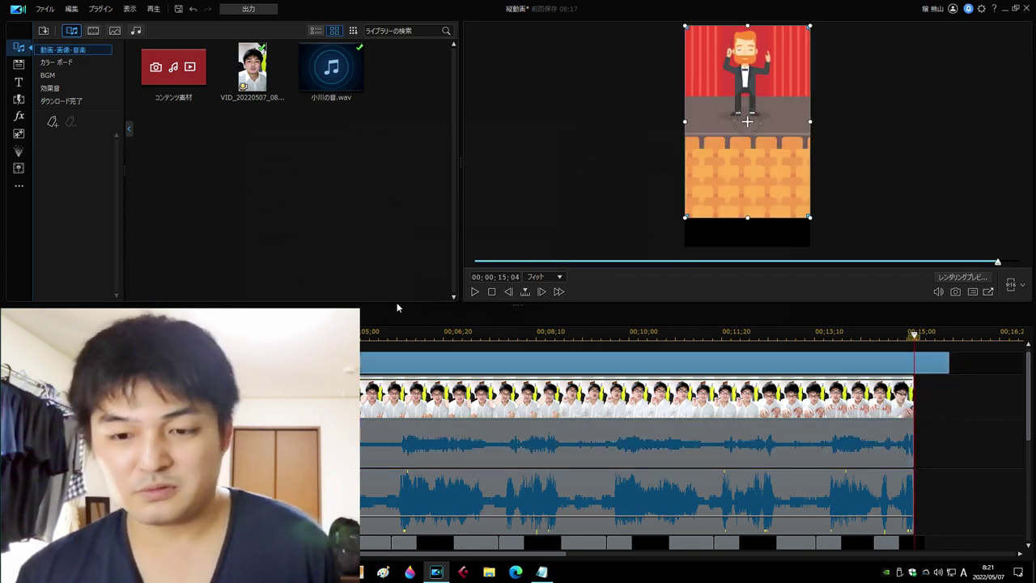
drag(950, 365, 865, 371)
click(951, 376)
click(492, 292)
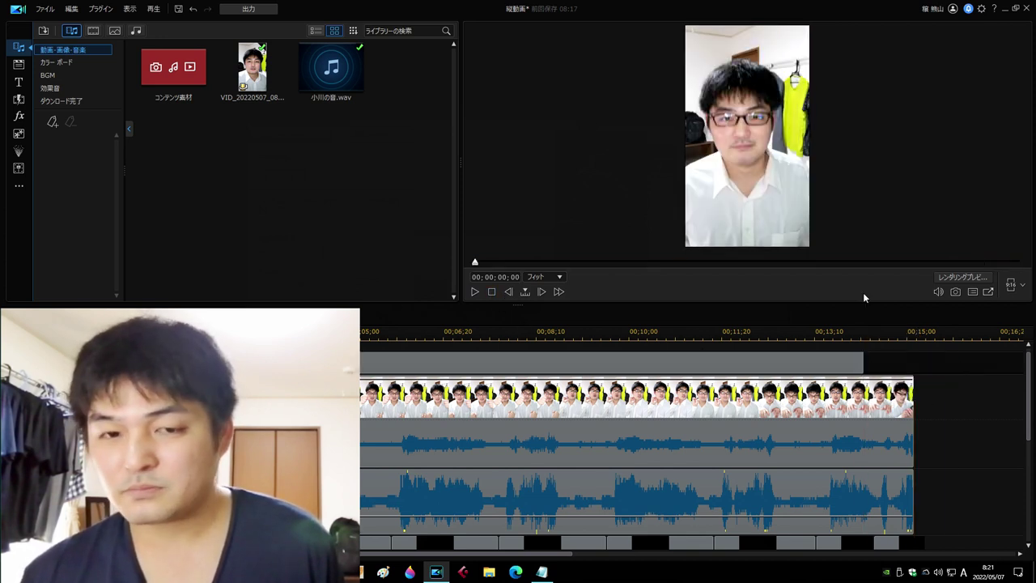
key(ctrl+s)
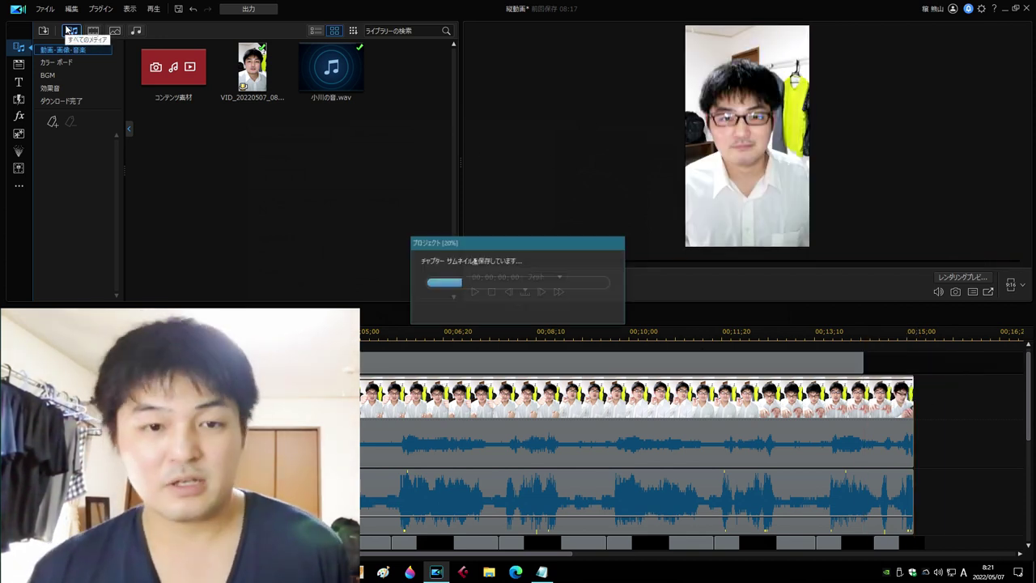
- Open the sound effects (効果音) library and search it for "river"
click(50, 87)
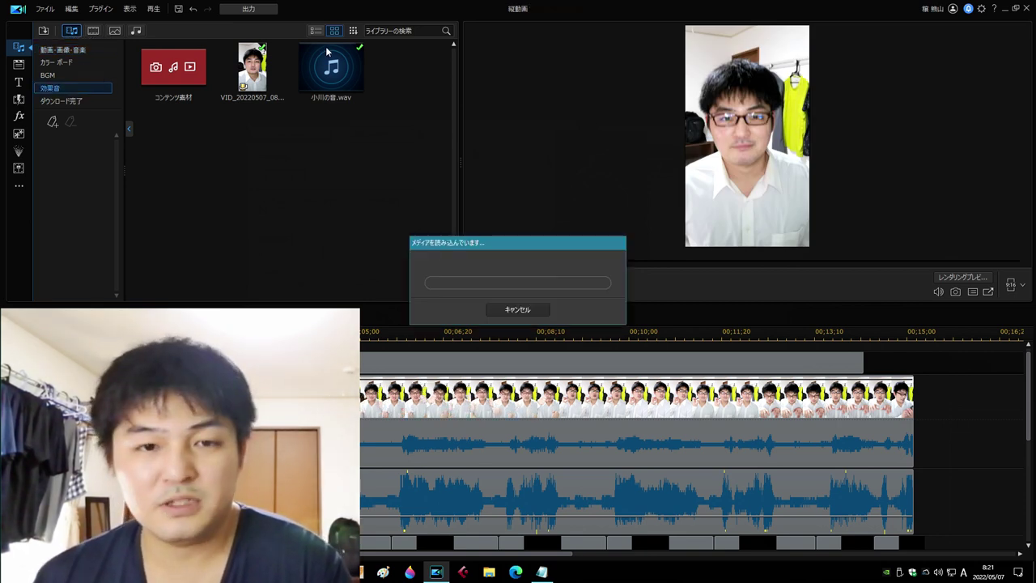
click(400, 30)
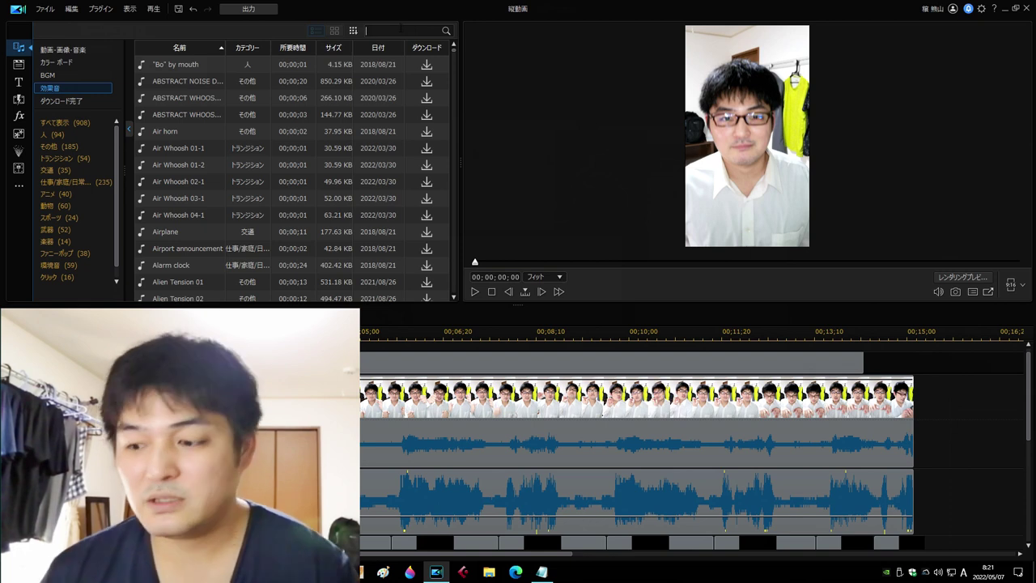
text(riv)
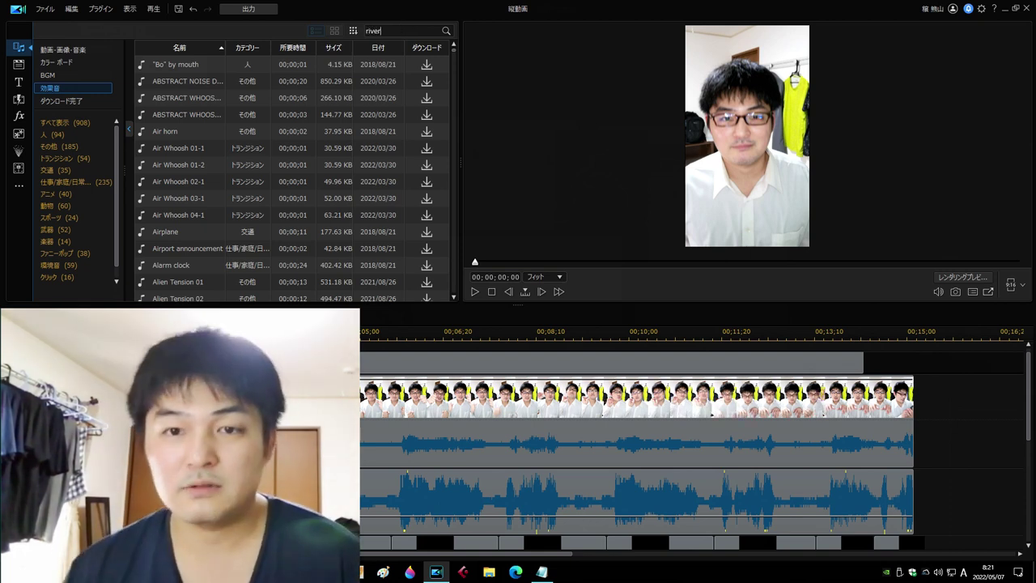
text(er)
key(Return)
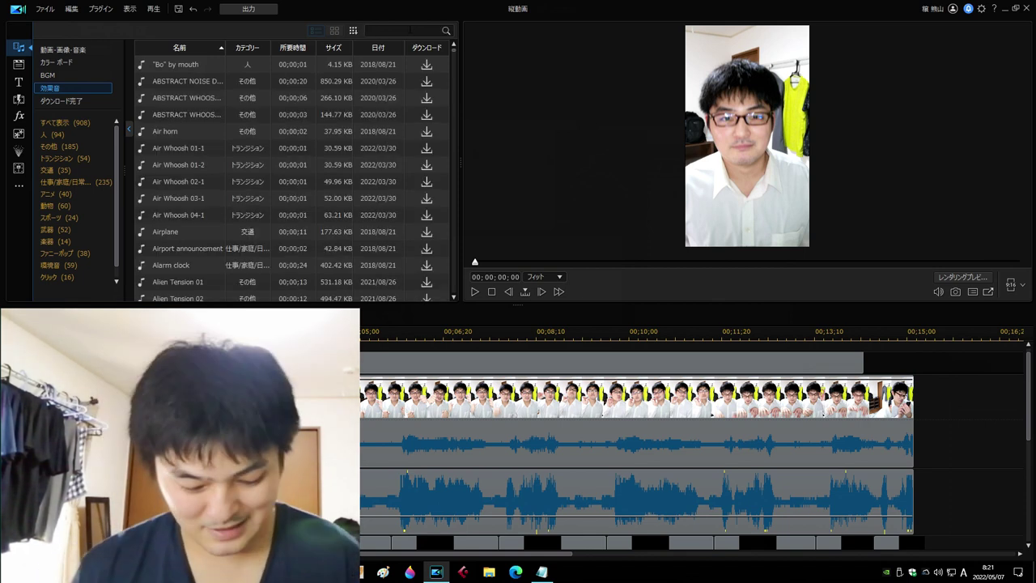
- Search the sound effects for "水", and replace the search term with "water"
text(z)
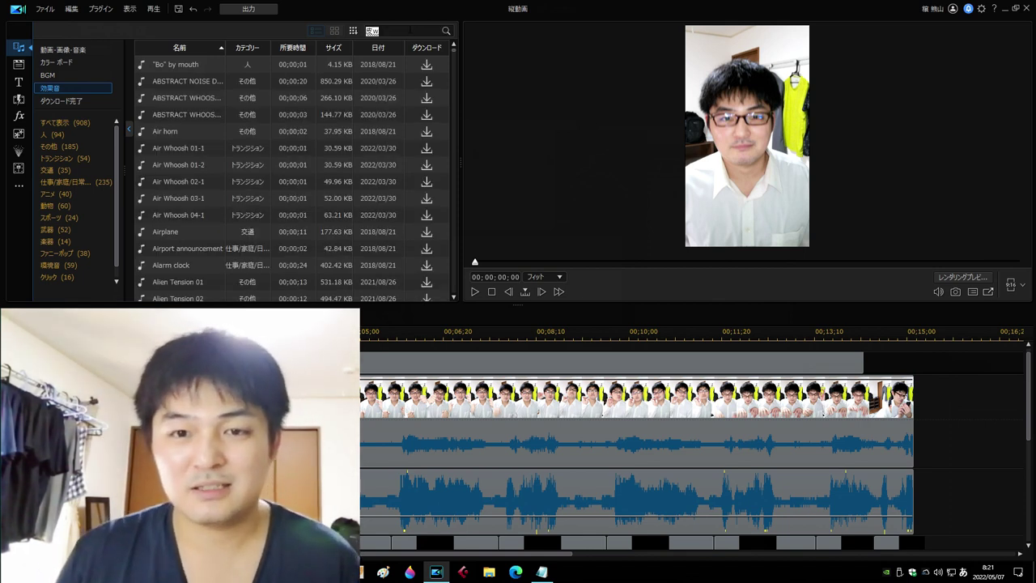
text(a)
key(space)
key(space)
key(Return)
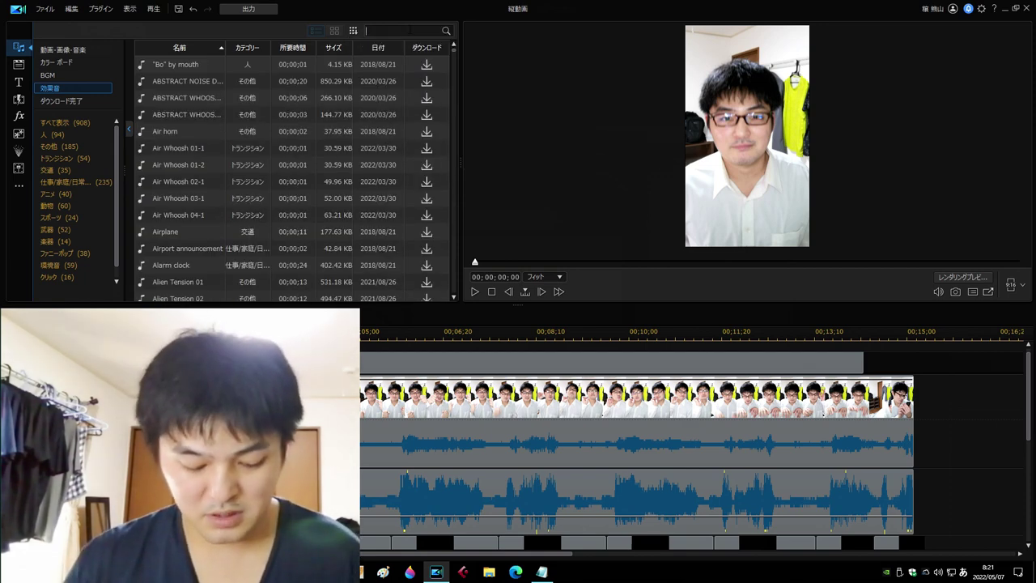
text(水)
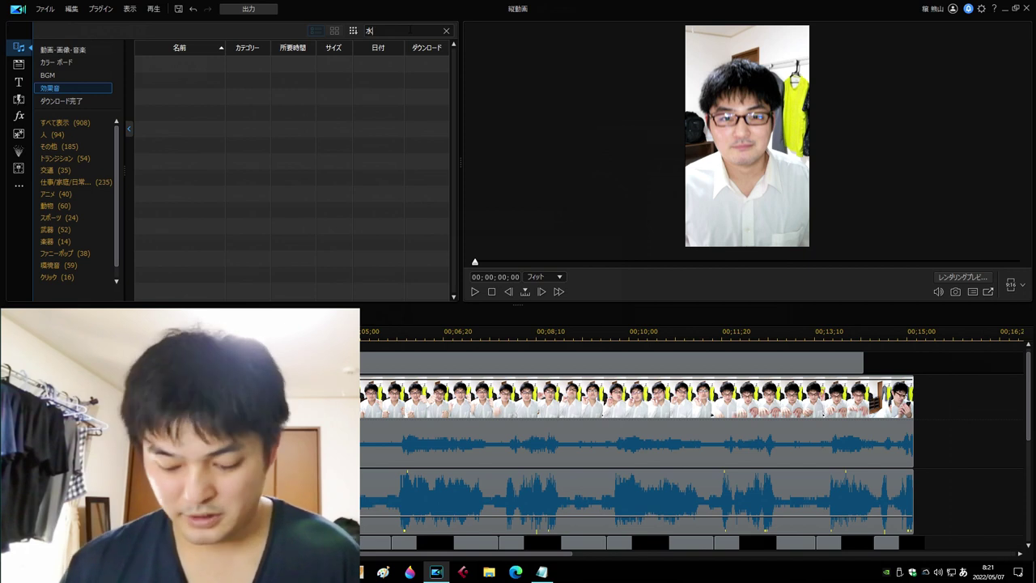
key(BackSpace)
key(Return)
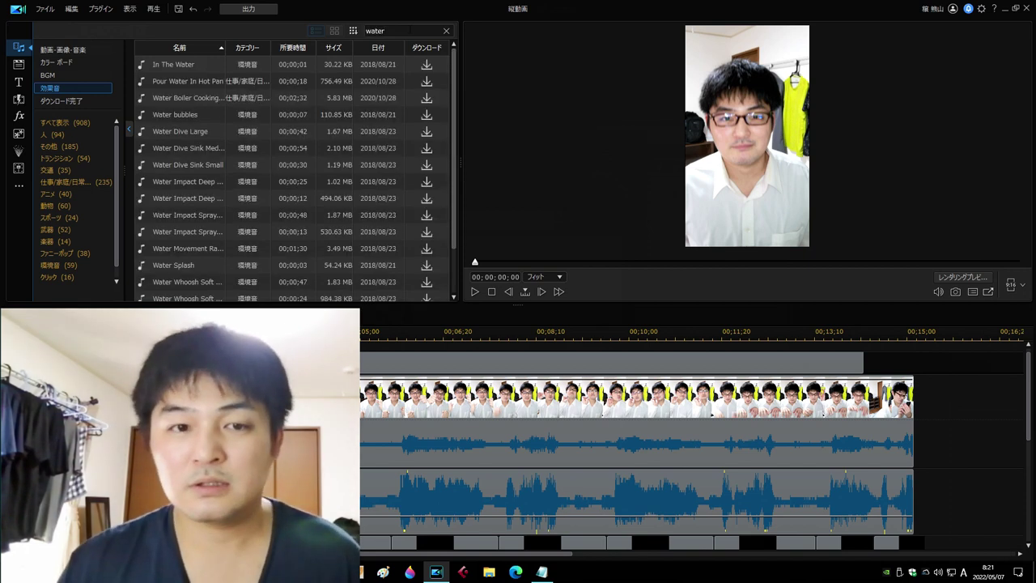
- Preview the In The Water, Water bubbles and Waterdrop sound effect samples
click(202, 65)
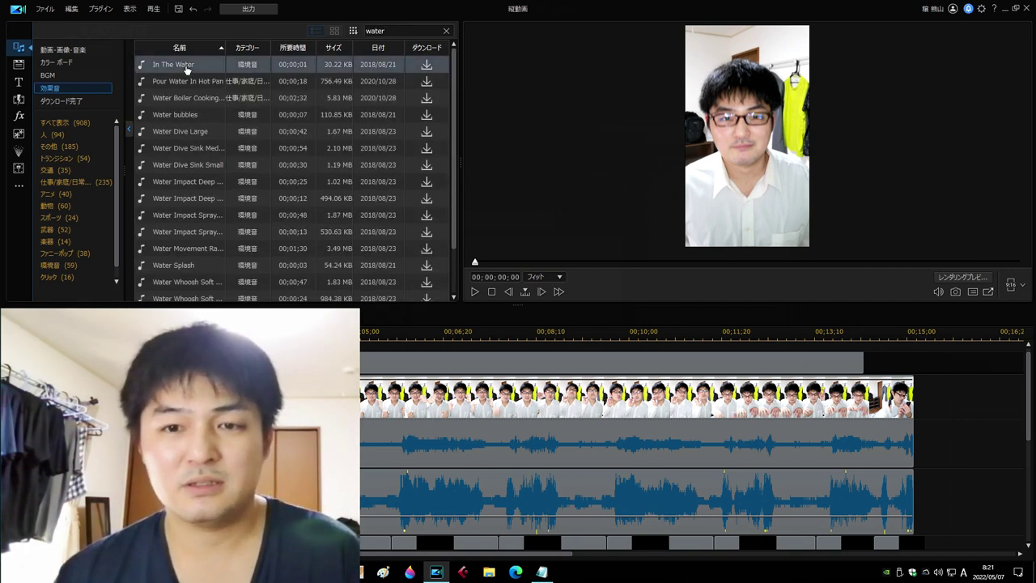
click(493, 292)
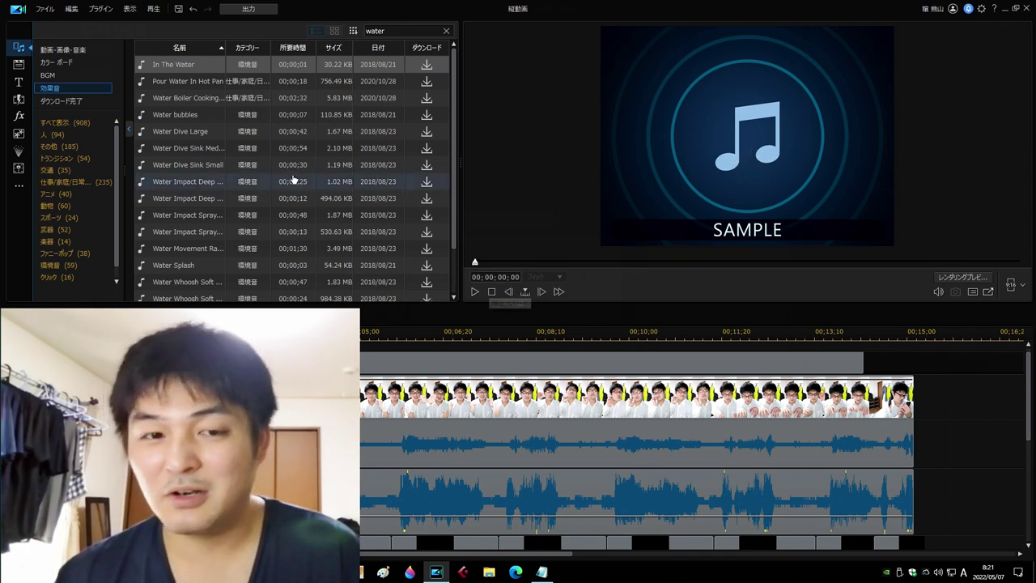
click(200, 114)
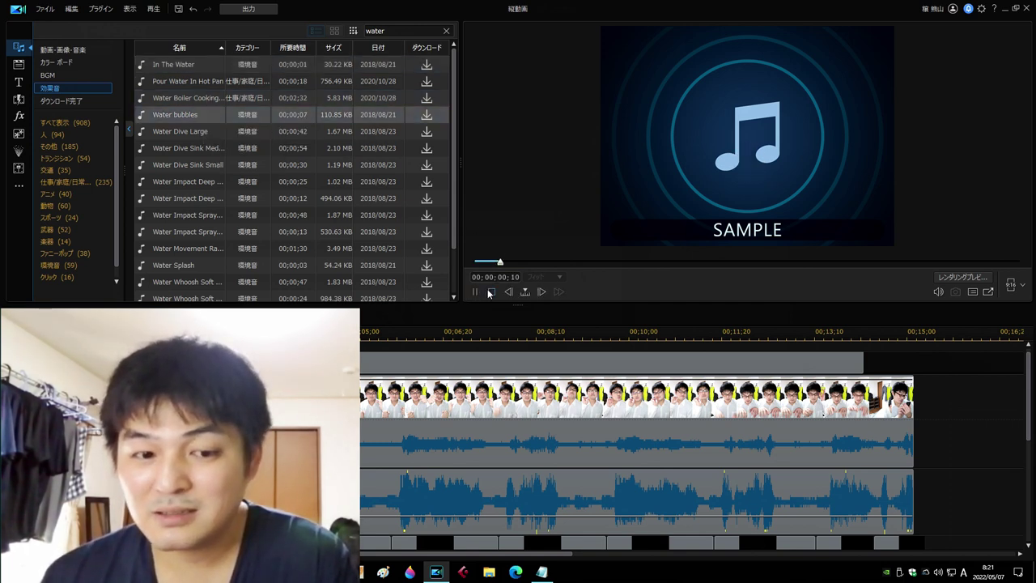
click(493, 293)
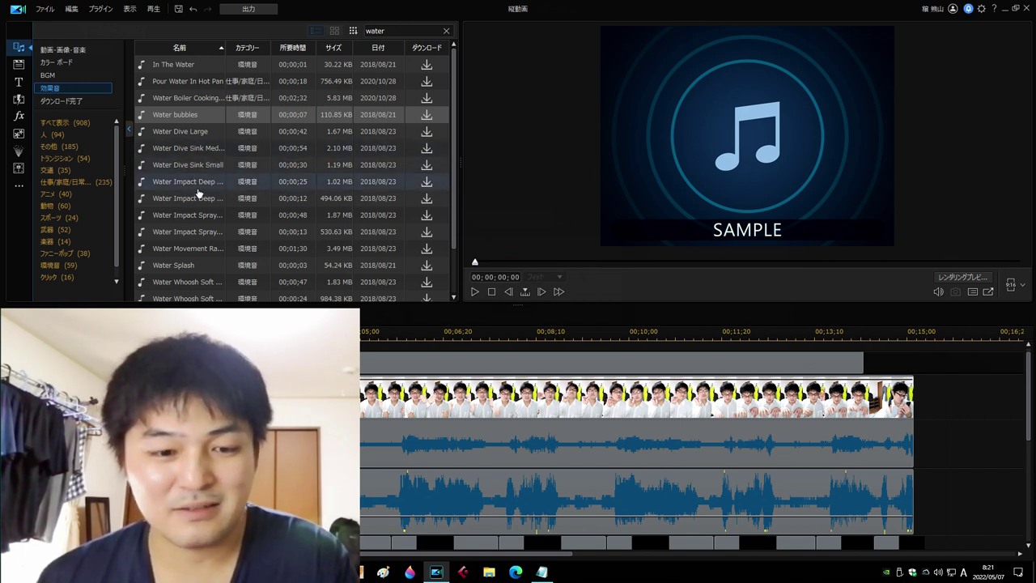
scroll(199, 235, down, 1)
click(192, 285)
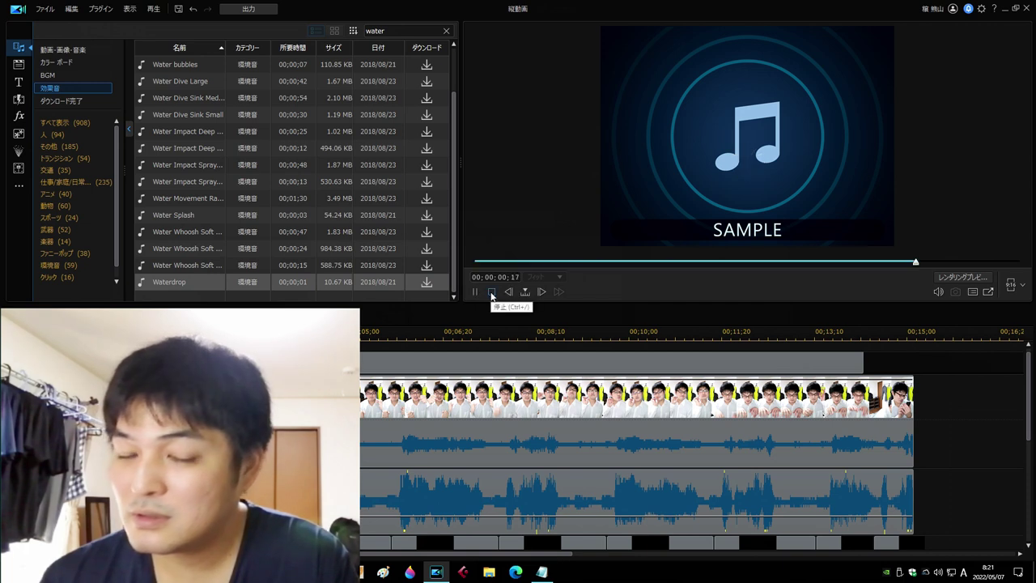
- Preview the 47-second Water Whoosh Soft, the Water Splash and the 1:30 Water Movement sound effect samples
click(197, 234)
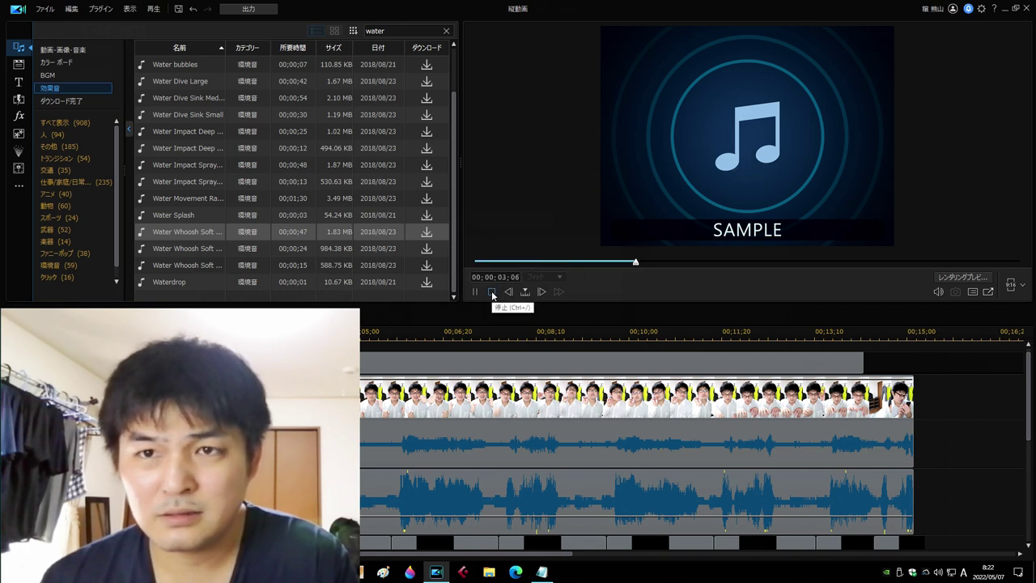
click(492, 292)
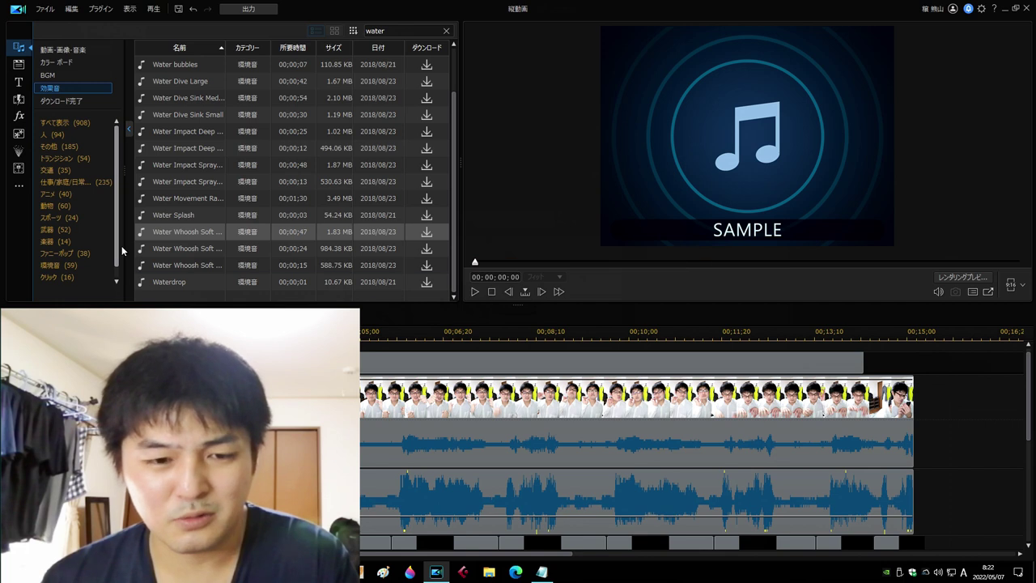
click(198, 220)
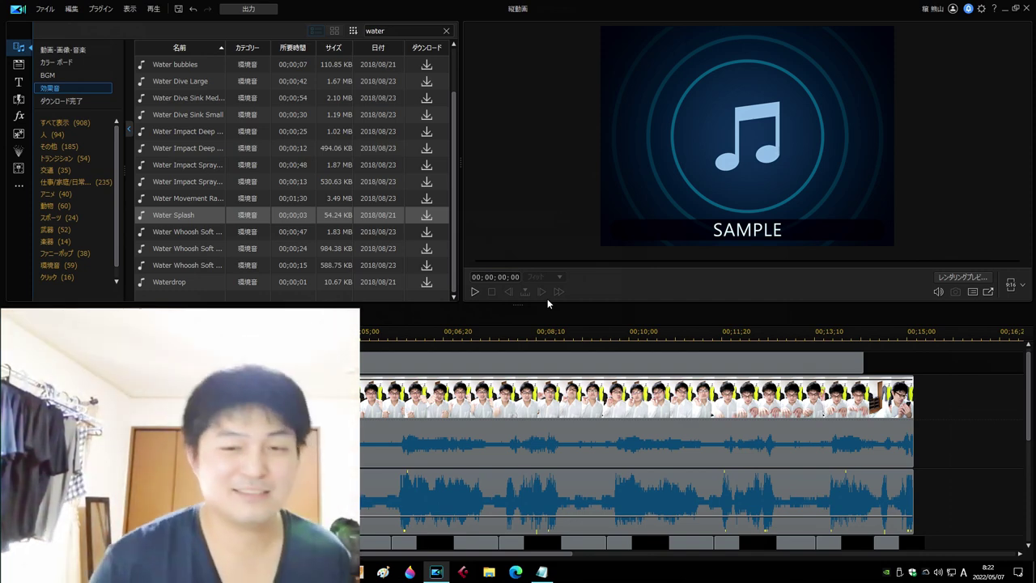
click(475, 290)
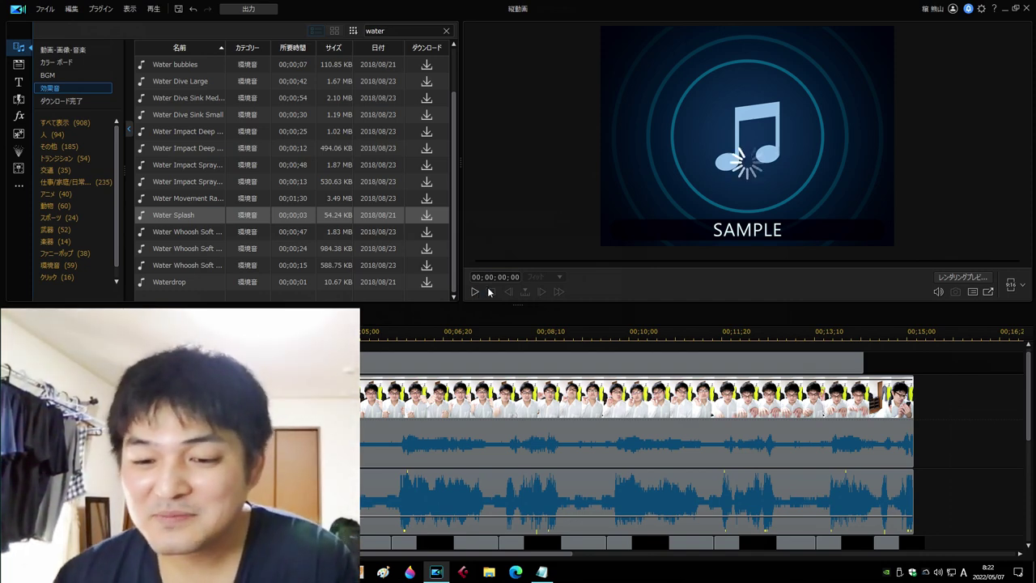
click(491, 291)
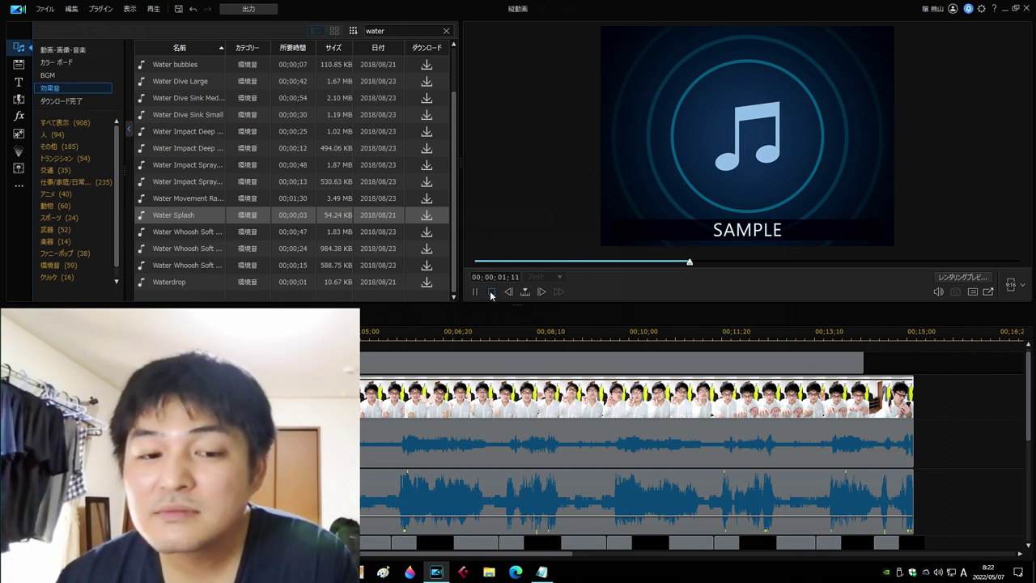
click(178, 200)
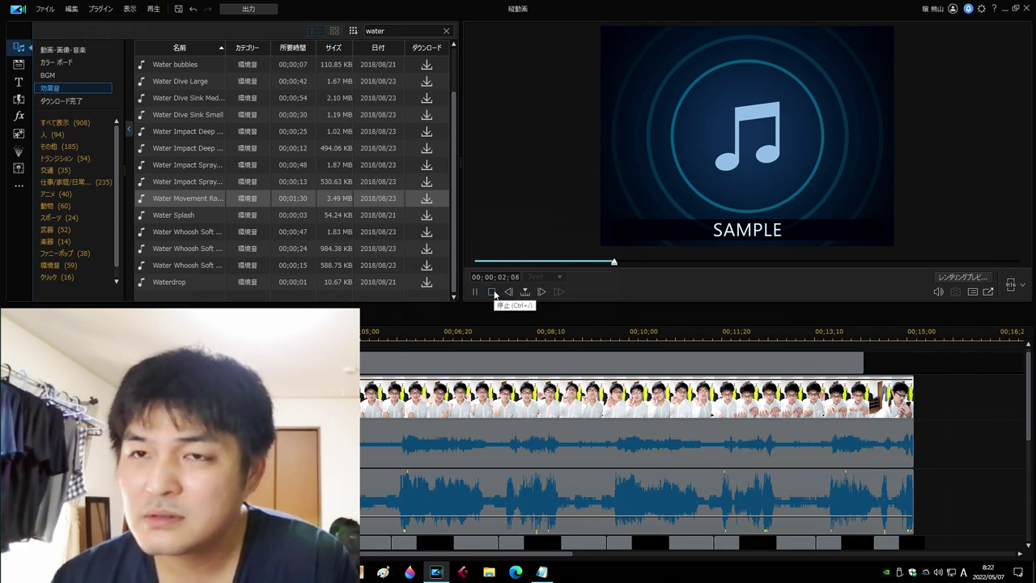
click(492, 291)
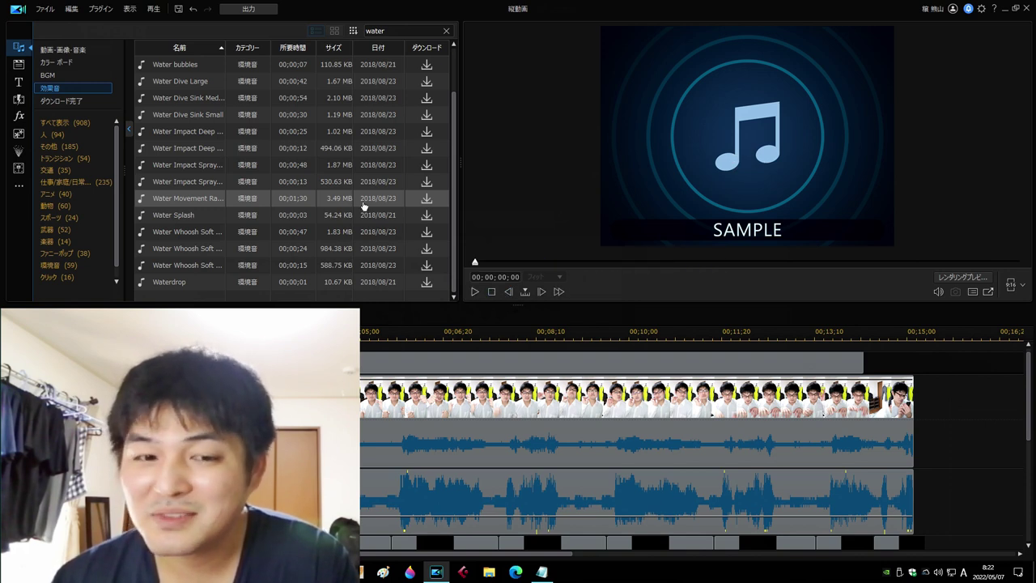
- Preview the Water Dive Sink Small and Pour Water In Hot Pan sound effect samples
scroll(195, 171, up, 1)
click(195, 172)
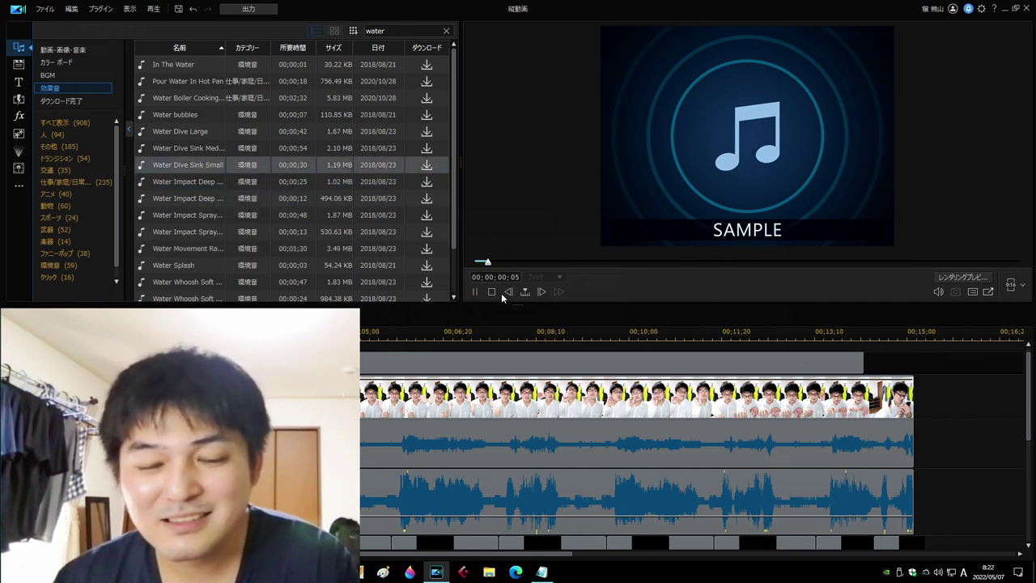
click(492, 292)
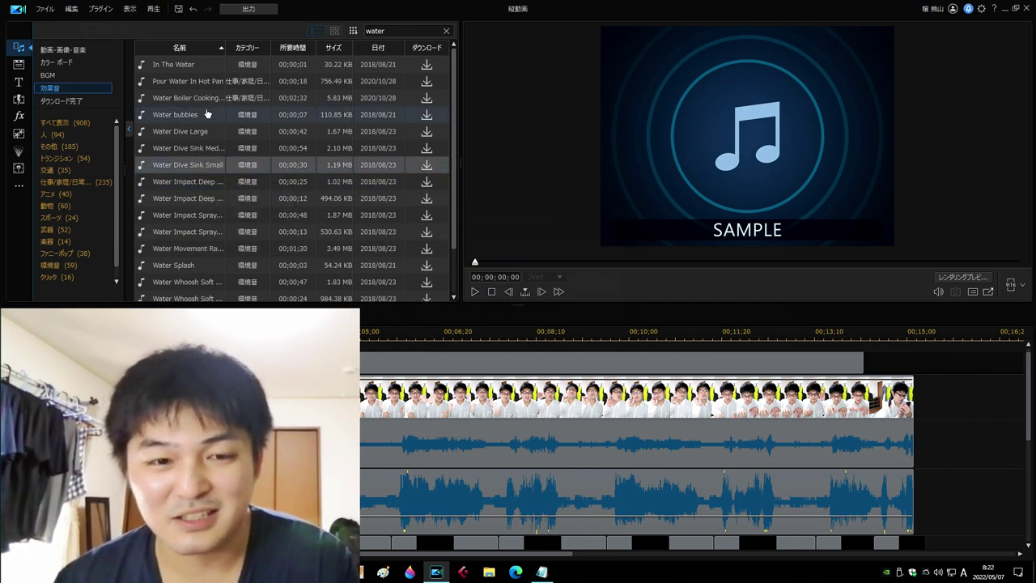
click(193, 85)
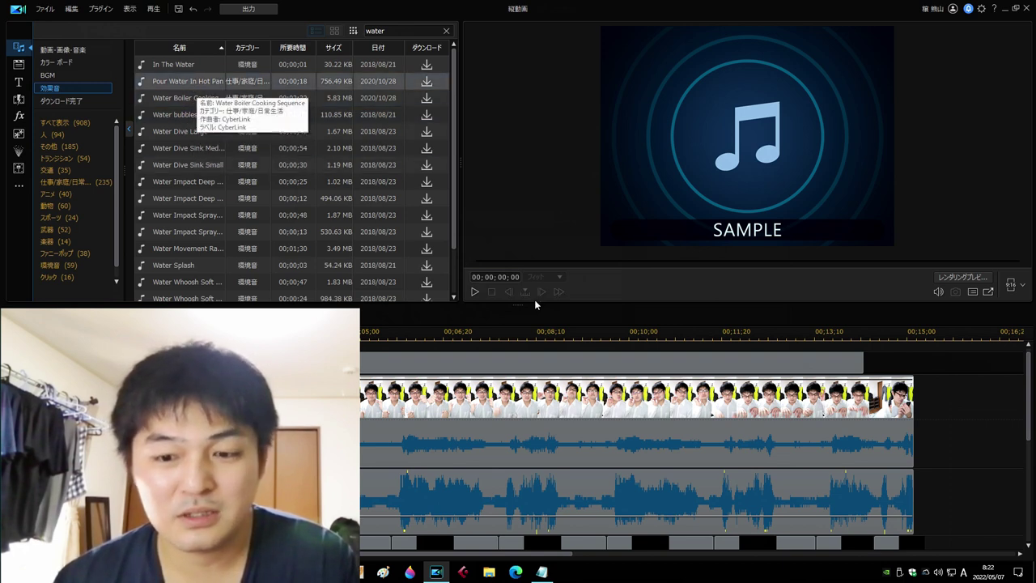
click(475, 292)
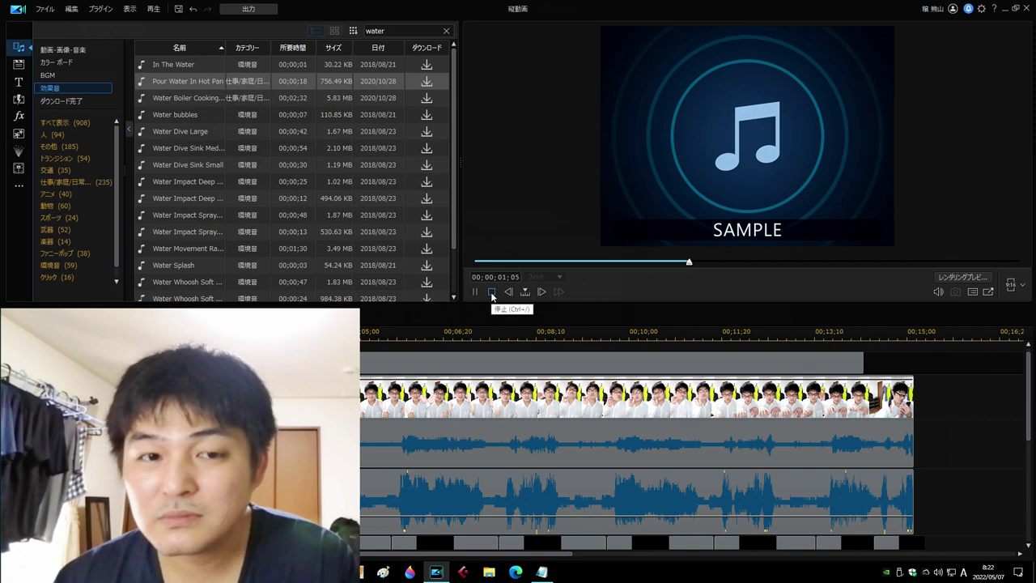
click(491, 292)
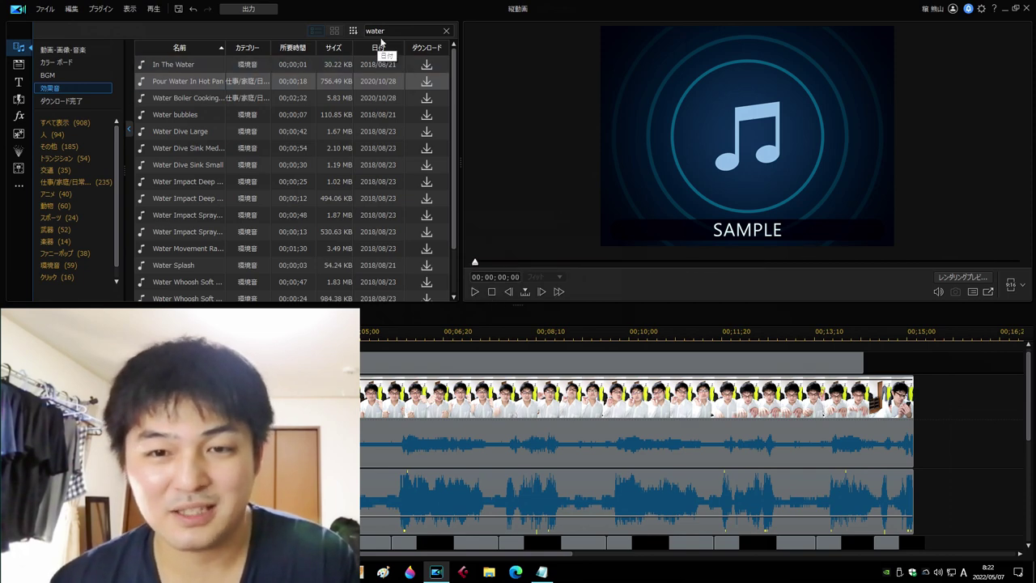
- Clear the "water" search term so the whole sound effects library is listed
key(BackSpace)
key(BackSpace)
key(BackSpace)
key(BackSpace)
key(BackSpace)
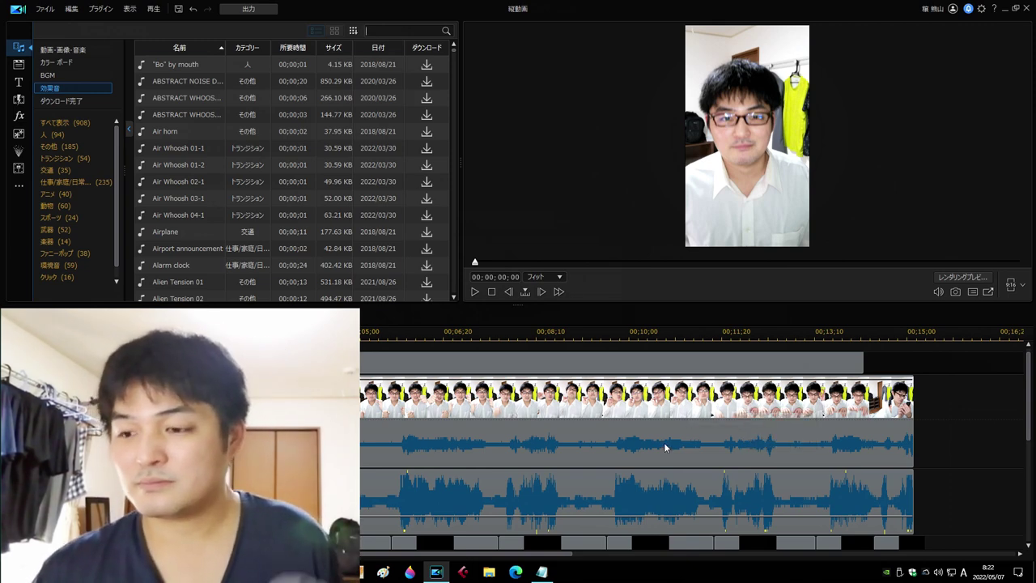
- Switch to File Explorer, look through the 素材 folder and the 自作 folder in ミュージック, and return to PowerDirector
click(437, 571)
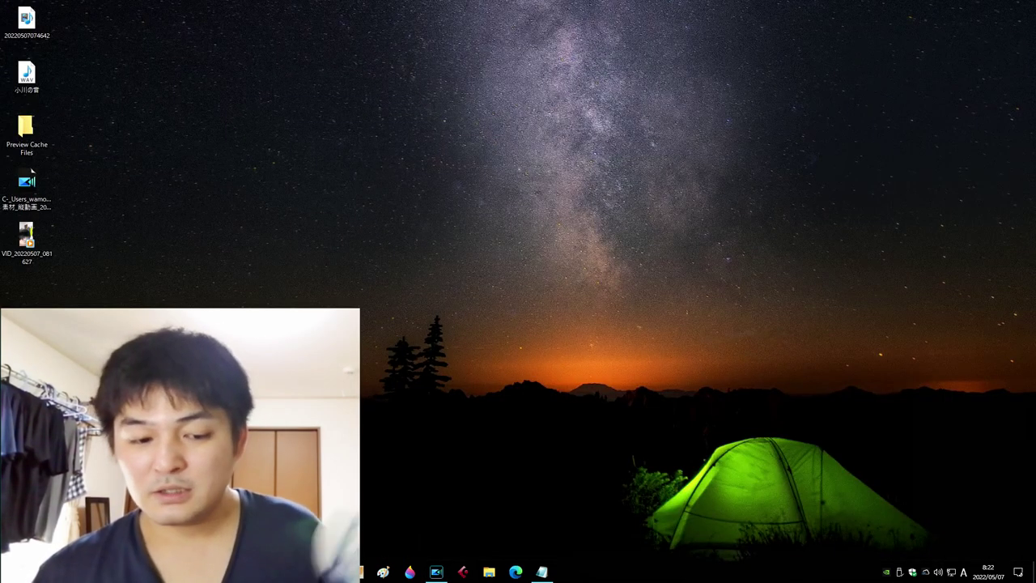
click(488, 571)
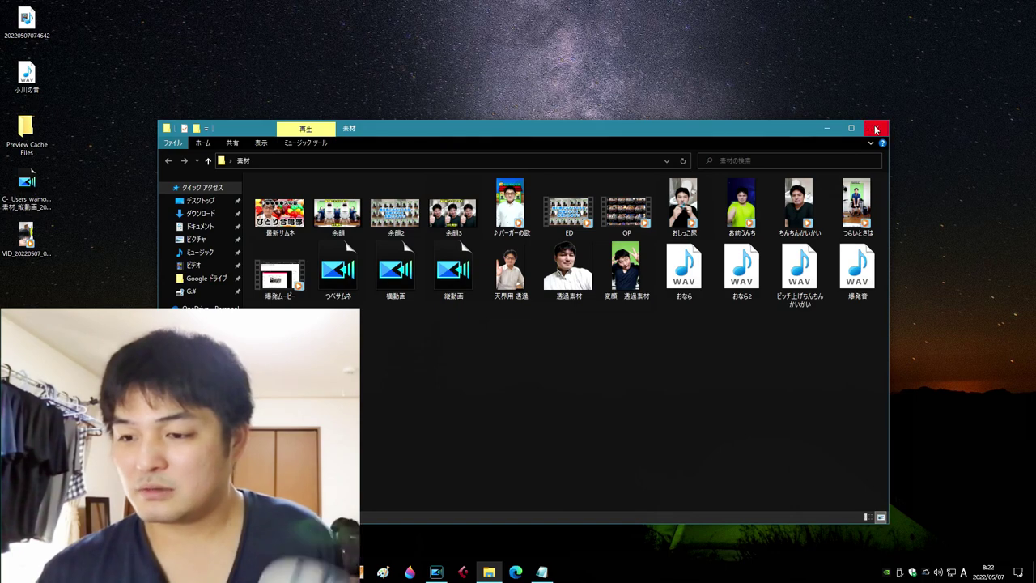
click(875, 129)
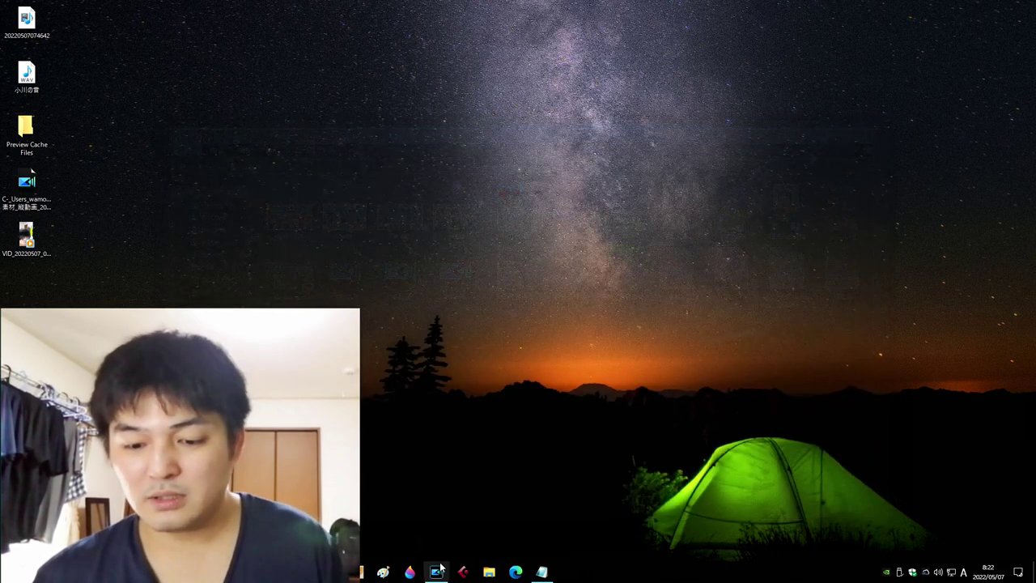
click(493, 572)
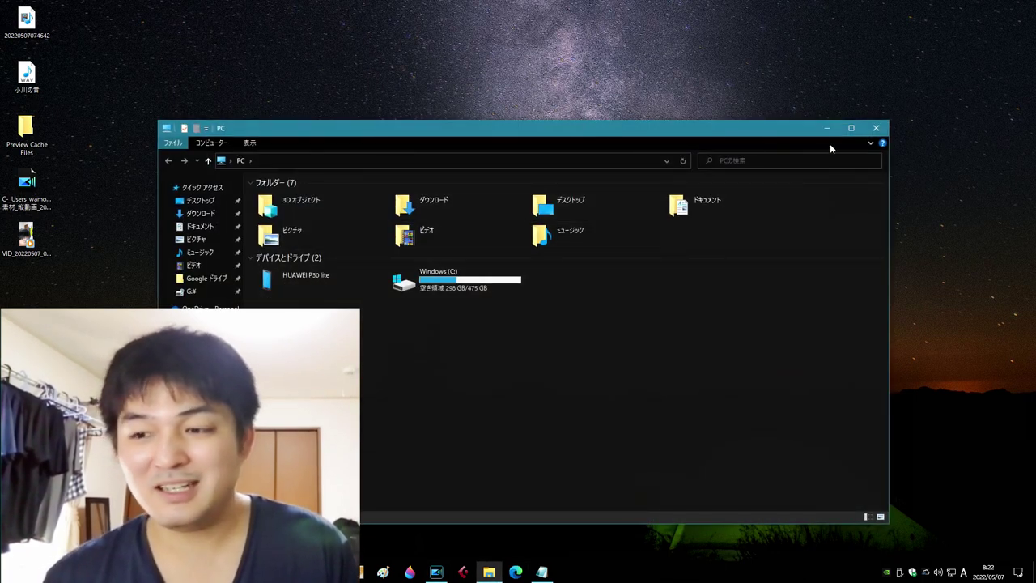
double_click(566, 233)
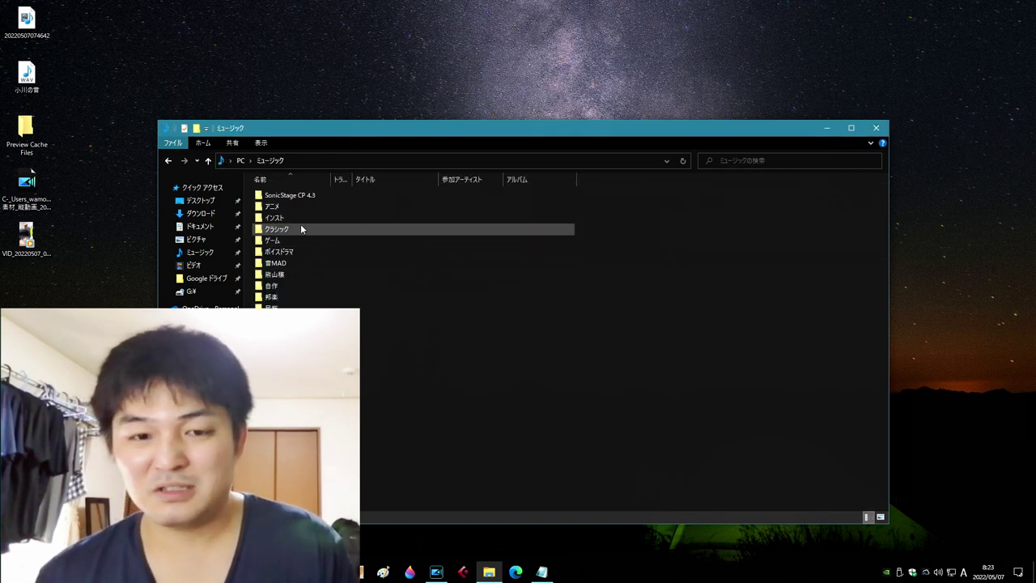
double_click(289, 284)
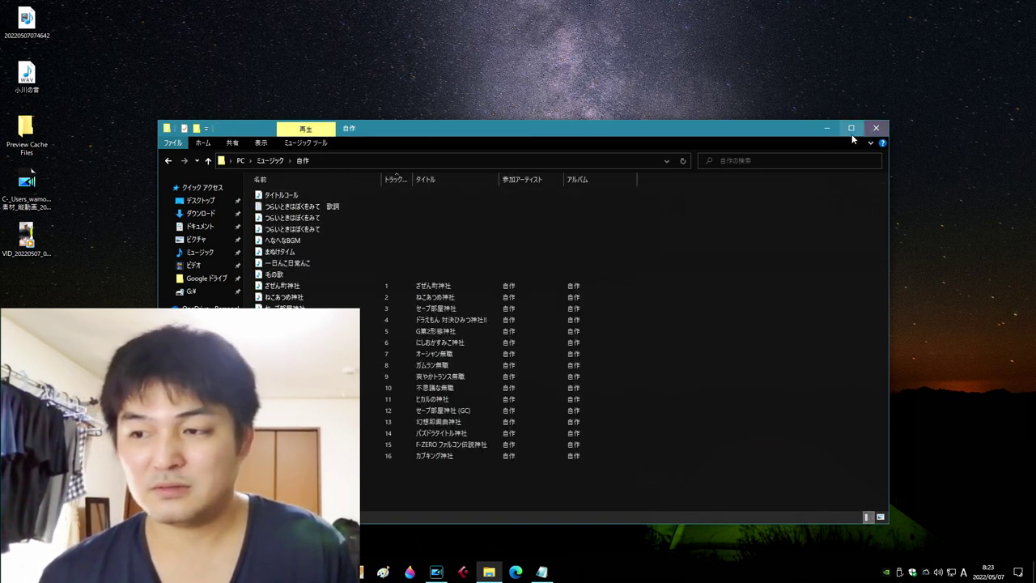
click(876, 127)
click(437, 572)
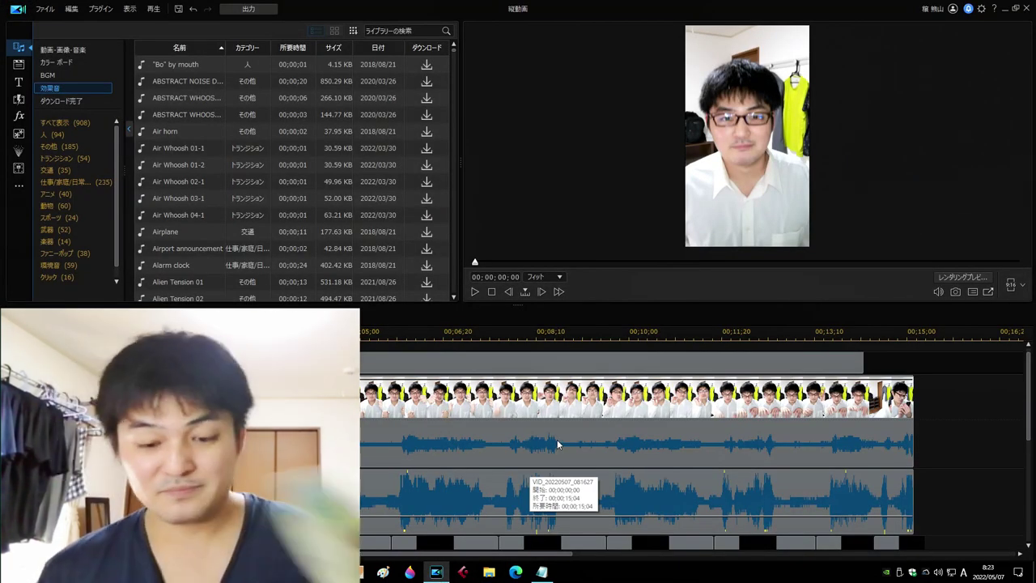
- Play the beginning of the timeline to review the clip with its audio tracks
scroll(529, 375, down, 2)
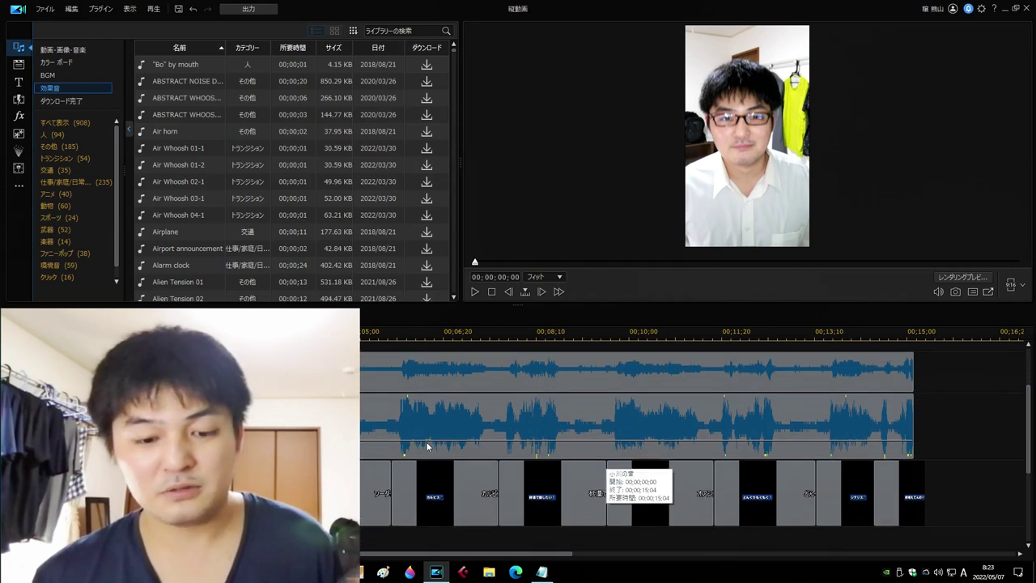
click(478, 292)
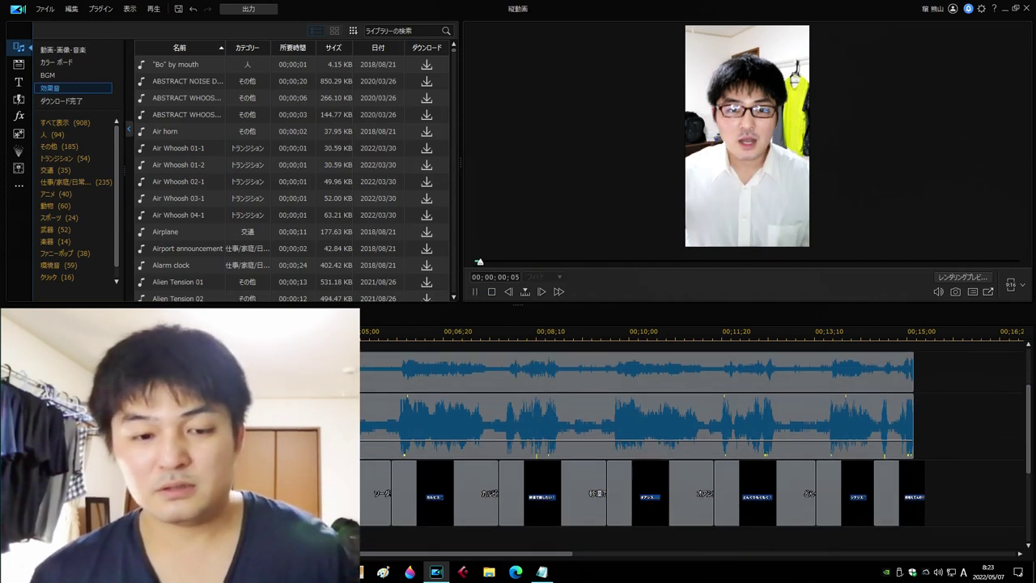
click(492, 292)
- Delete the run of caption clips on the track below the 小川の音 audio
scroll(1028, 441, up, 3)
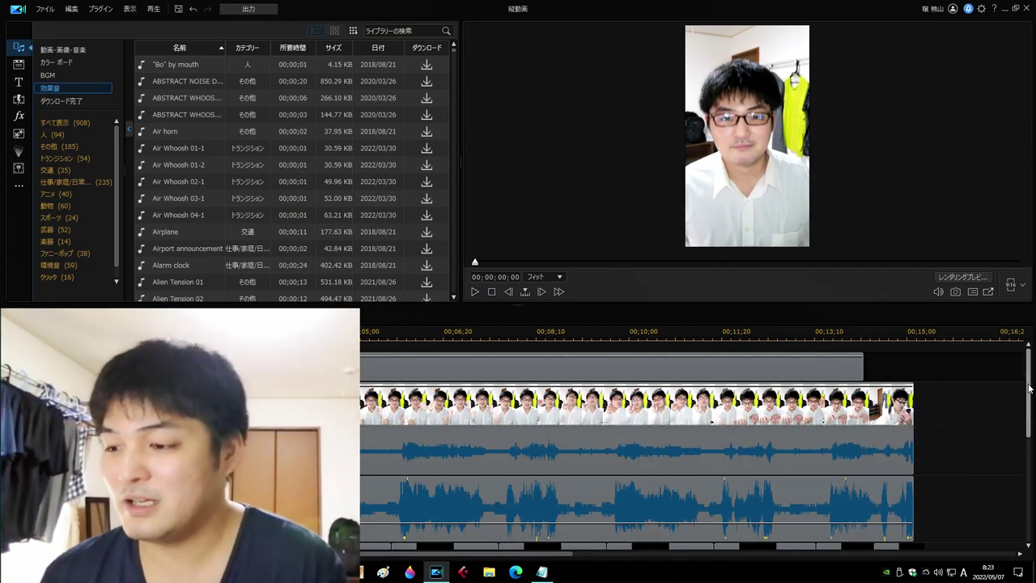
scroll(1030, 389, down, 3)
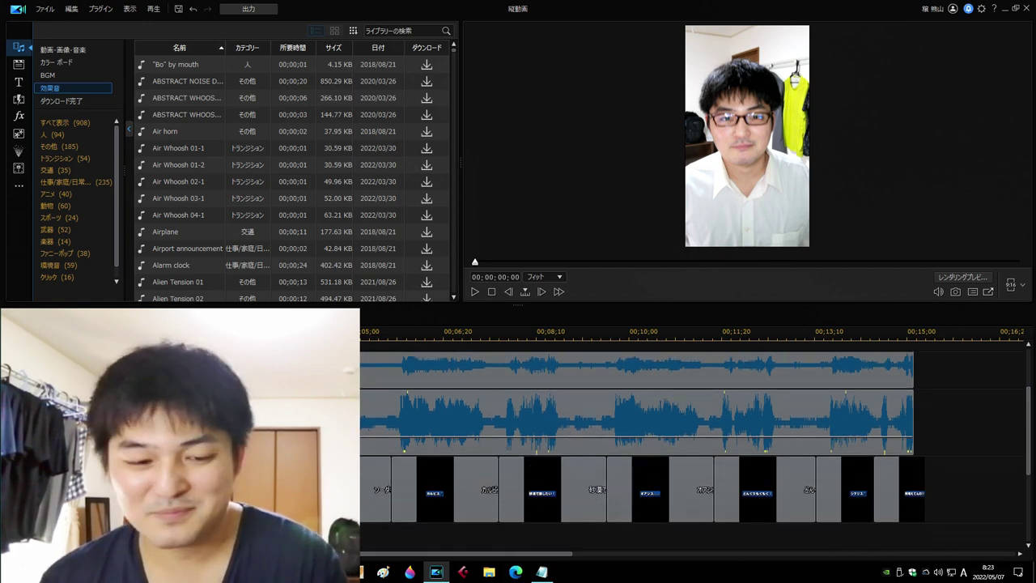
drag(931, 530, 356, 530)
key(Delete)
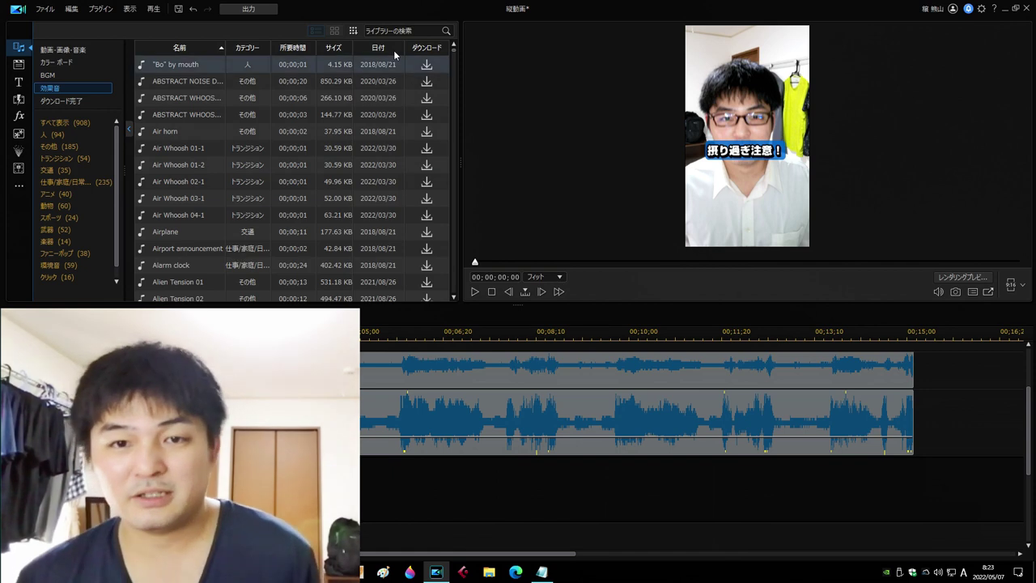
- Search the sound effects for "heel" and preview the High Heel sample
click(366, 30)
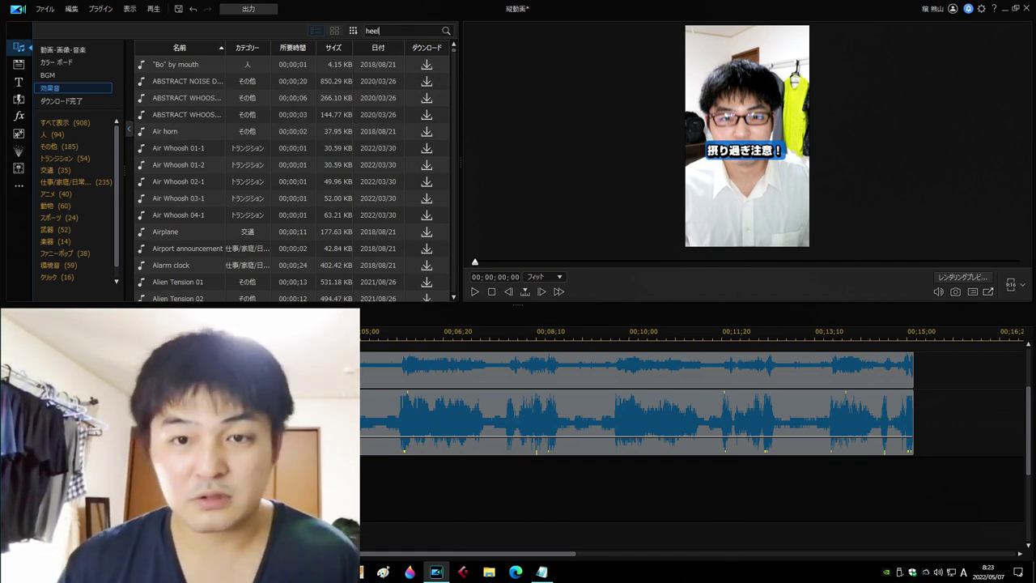
key(Return)
click(134, 66)
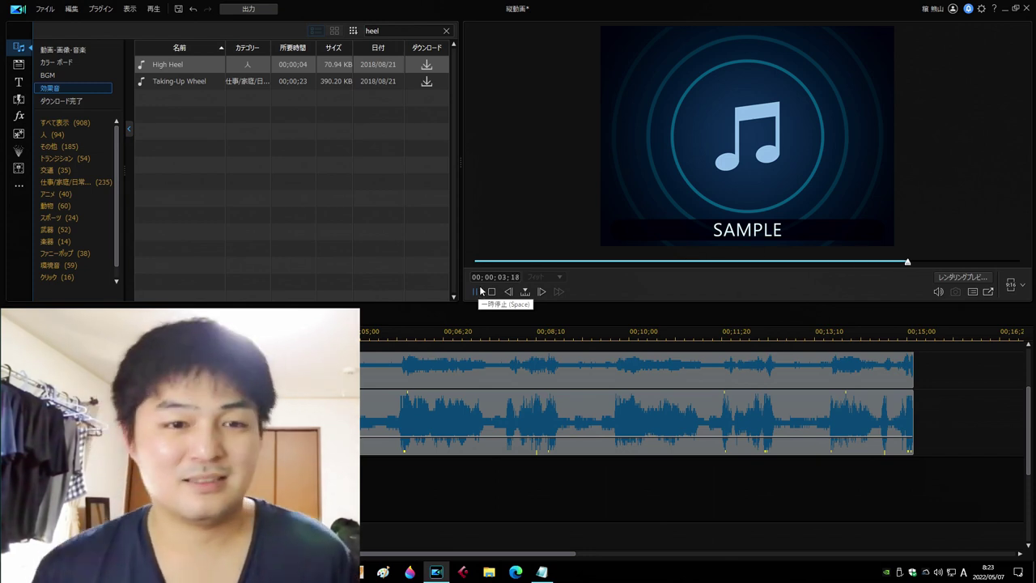
- Replace the sound effects search term with "typ" and preview the Typing and Type Rewind samples
key(BackSpace)
key(BackSpace)
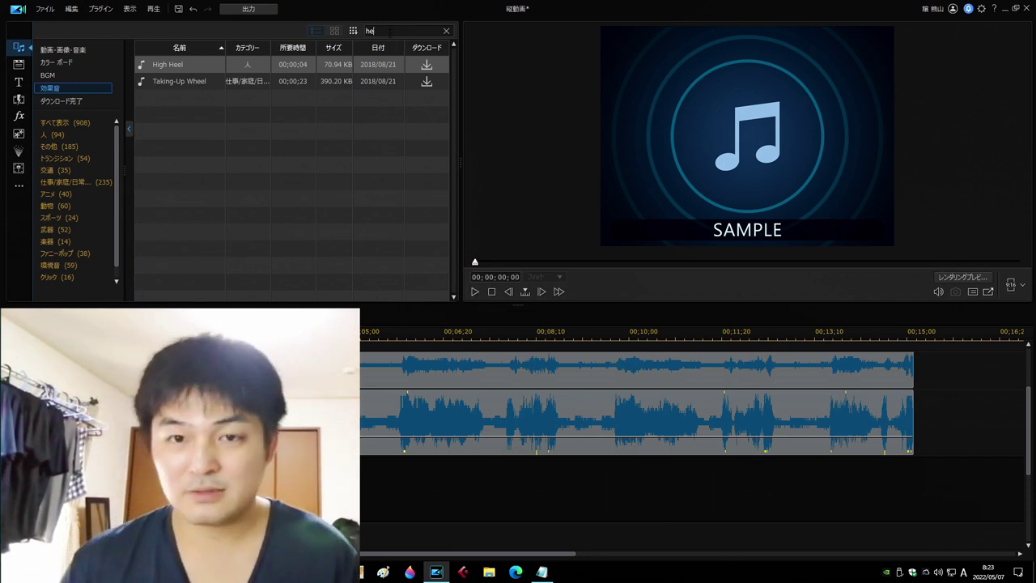
text(typ)
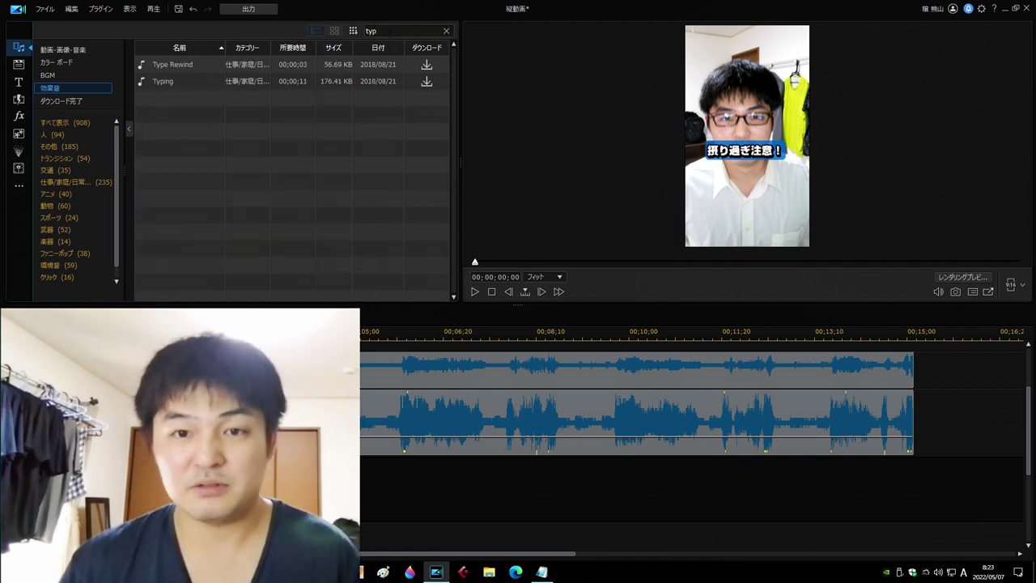
click(219, 82)
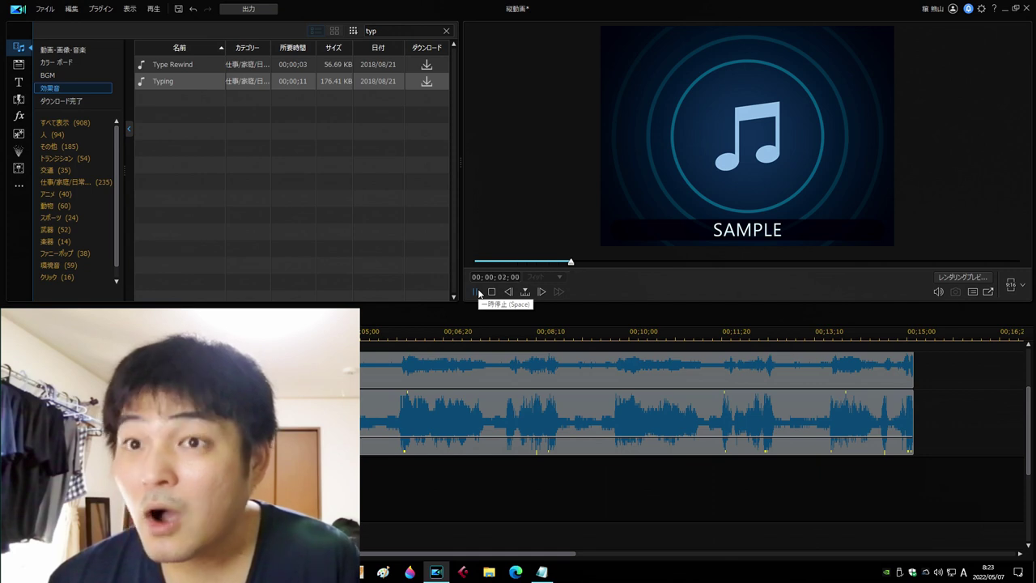
key(Up)
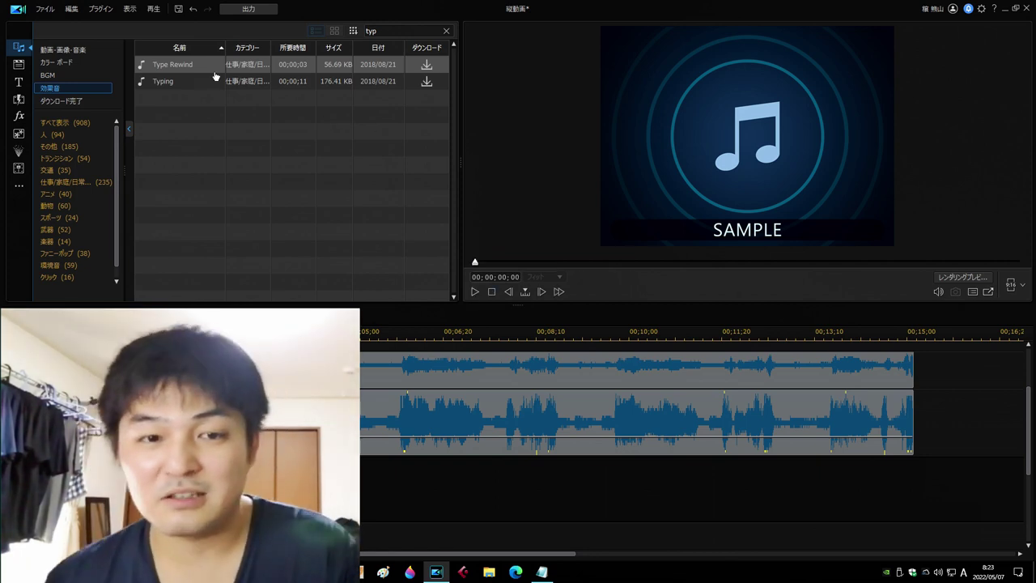
click(212, 80)
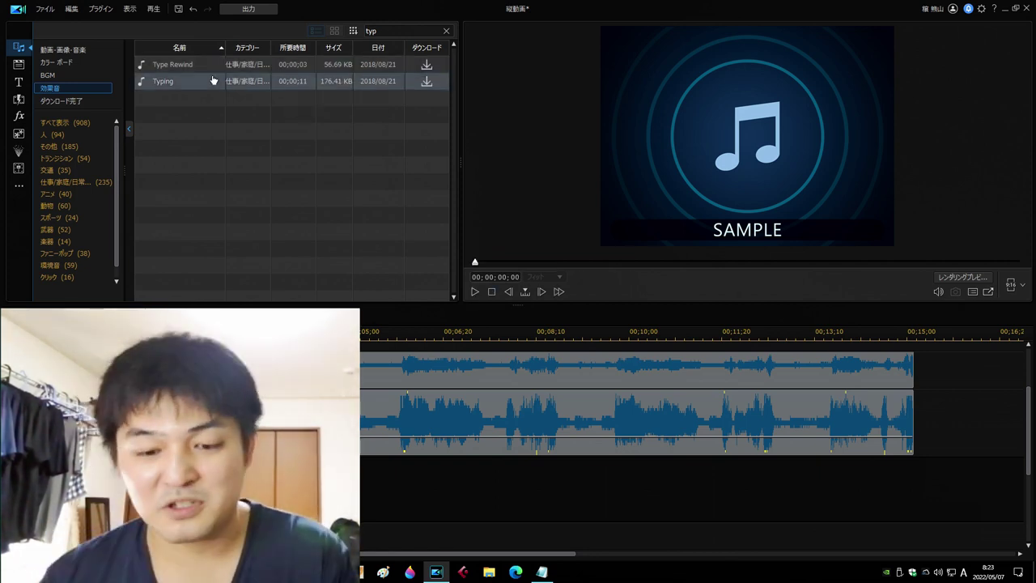
- Return to the project media, move the 摂り過ぎ注意！ caption down onto the shirt collar, and change its text to 小川の音！
click(63, 49)
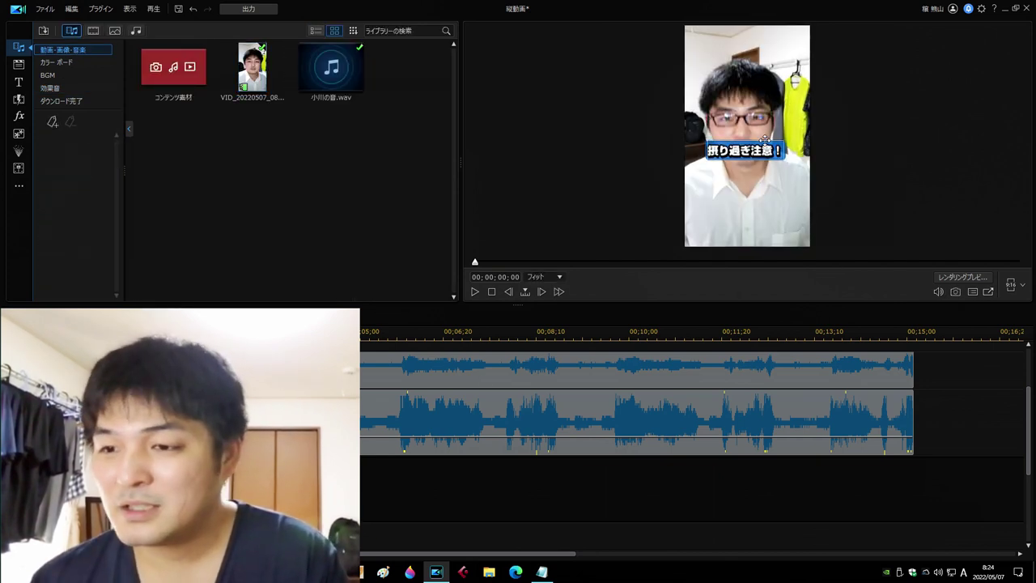
drag(763, 167, 764, 168)
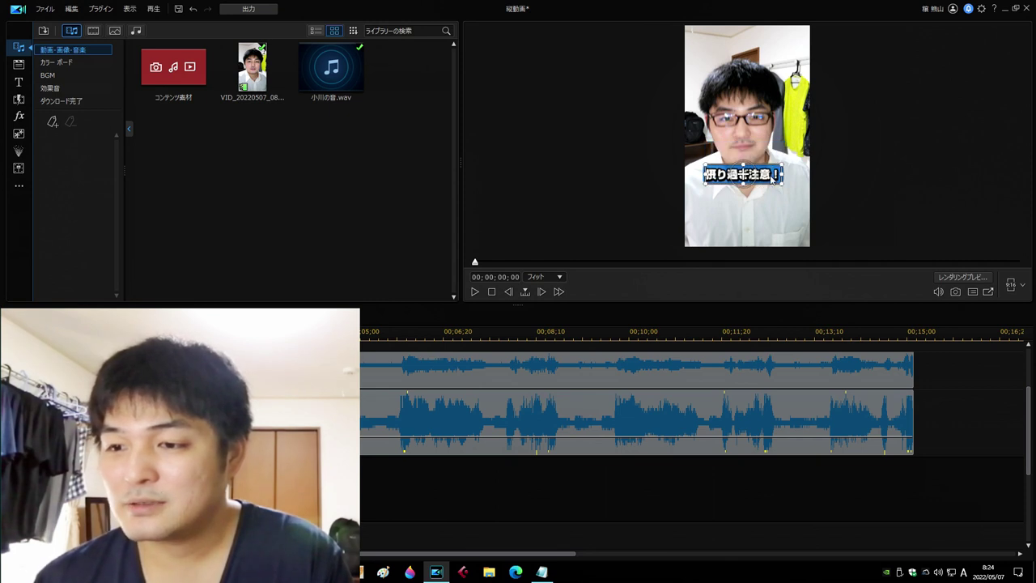
double_click(771, 174)
key(BackSpace)
key(BackSpace)
key(BackSpace)
key(BackSpace)
key(BackSpace)
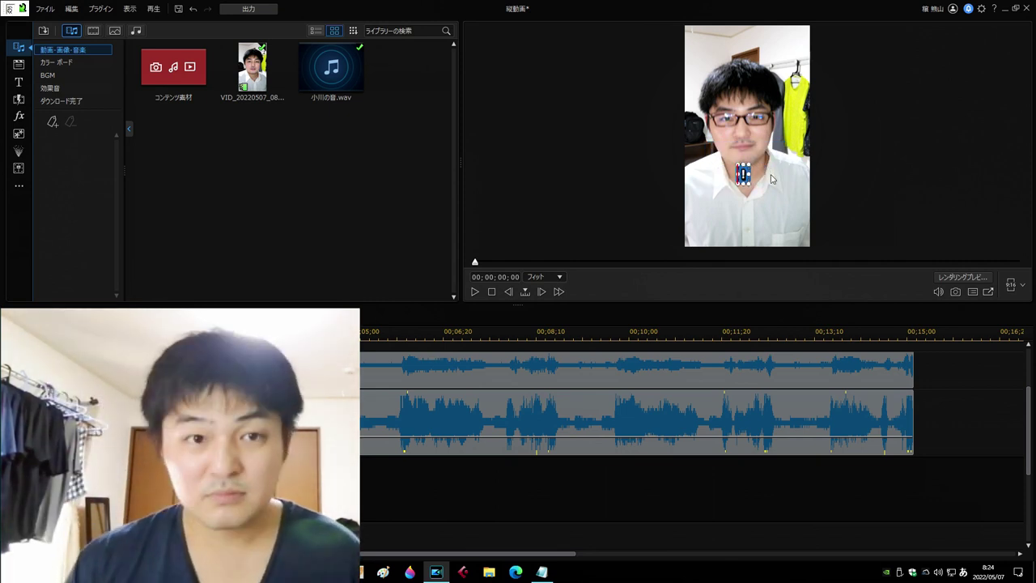
text(小川の)
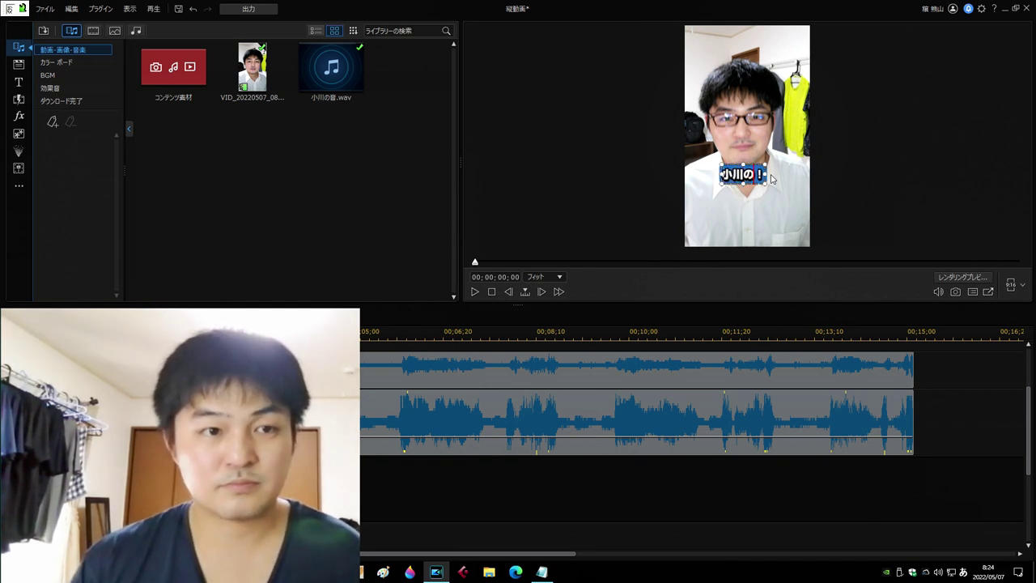
text(音)
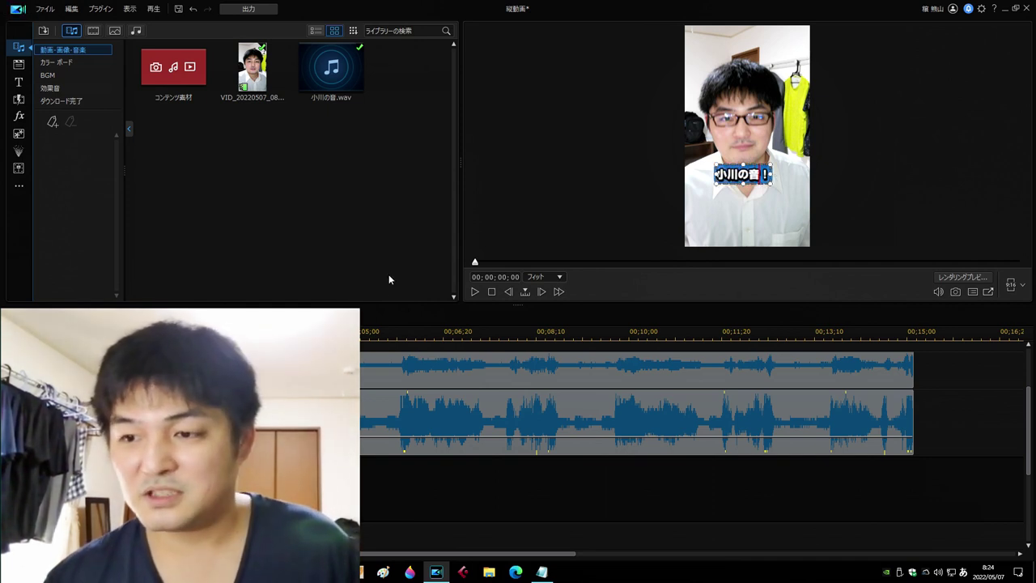
- Play through the opening caption's clip and set the following caption's text to 好き～♪
click(476, 292)
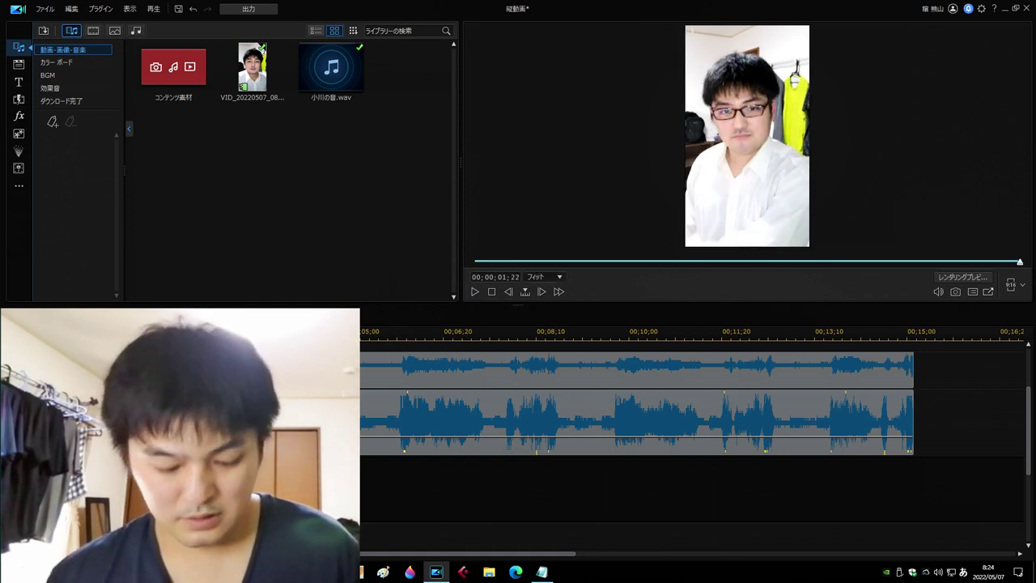
key(ctrl+slash)
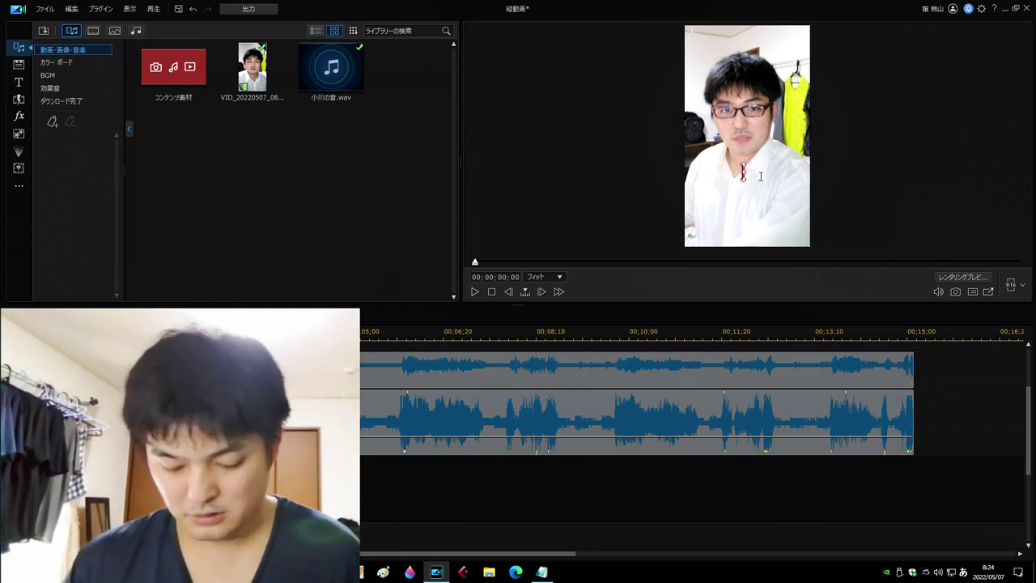
text(～♪)
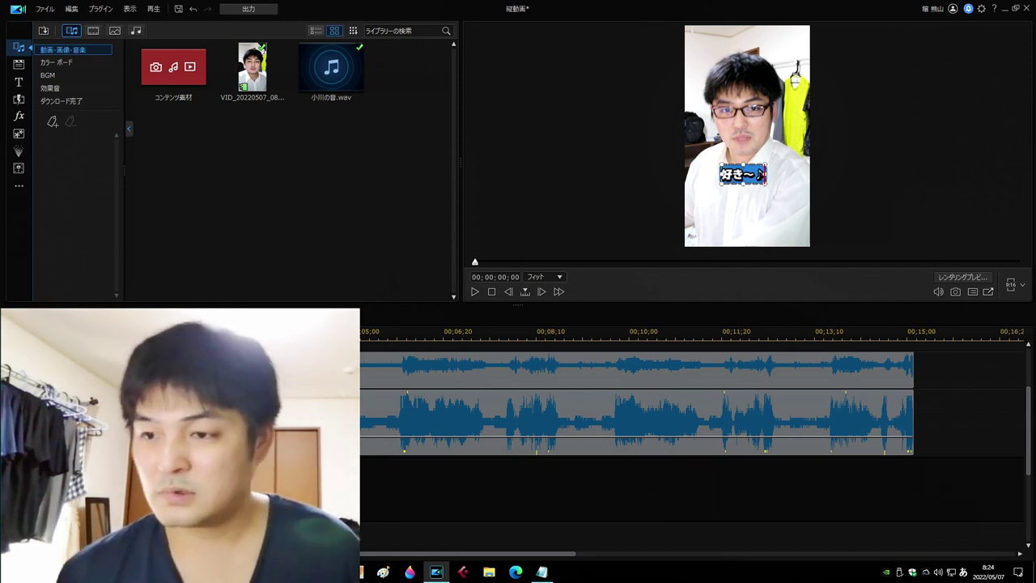
- Play the section with the 好き～♪ caption to check its timing, and stop playback
click(475, 292)
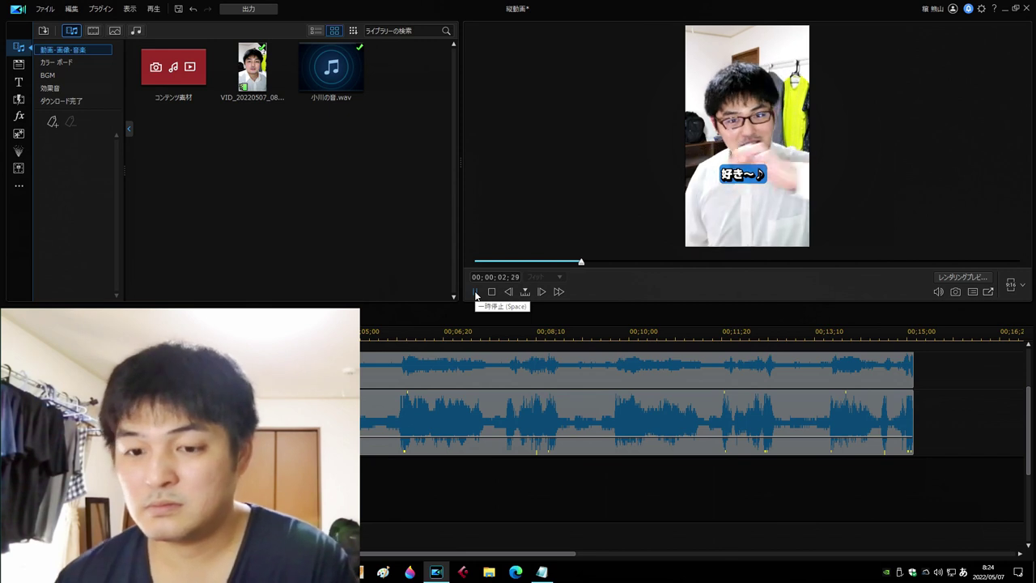
click(475, 292)
click(491, 291)
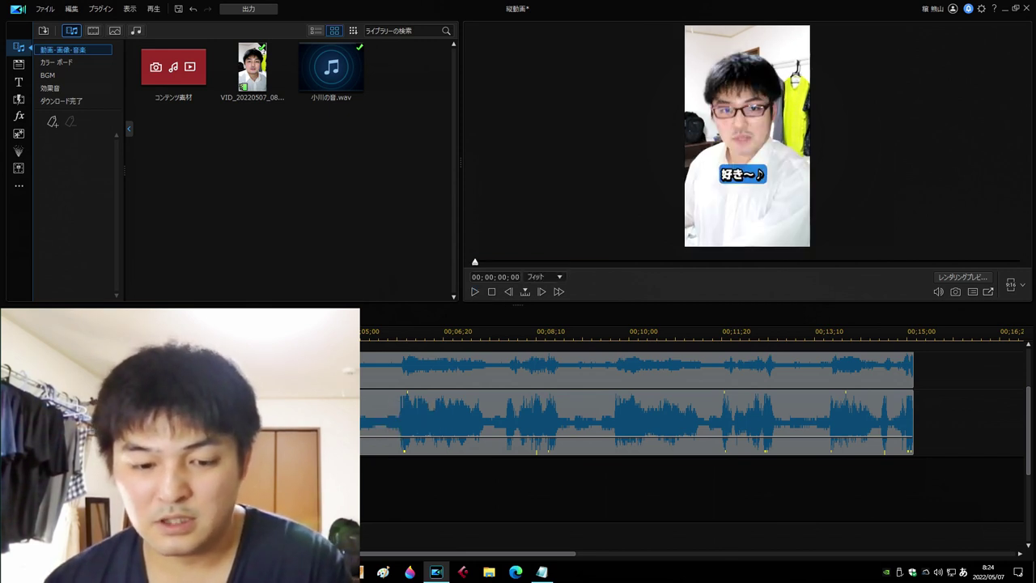
- Place a copy of the 小川の音！ caption after the 好き～♪ caption and change its text to じゃり道の / タイヤの音！ on two lines
key(space)
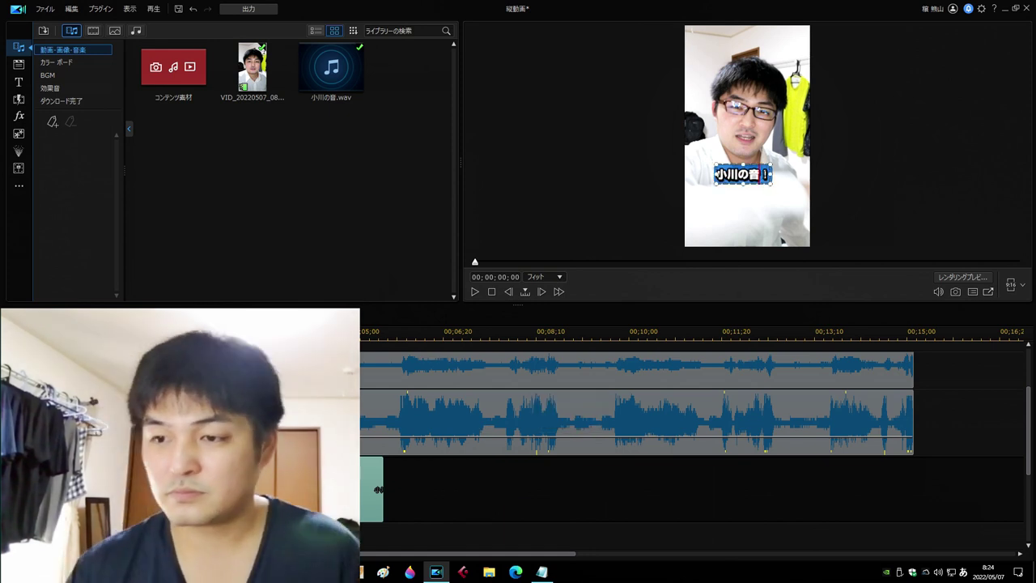
key(BackSpace)
key(BackSpace)
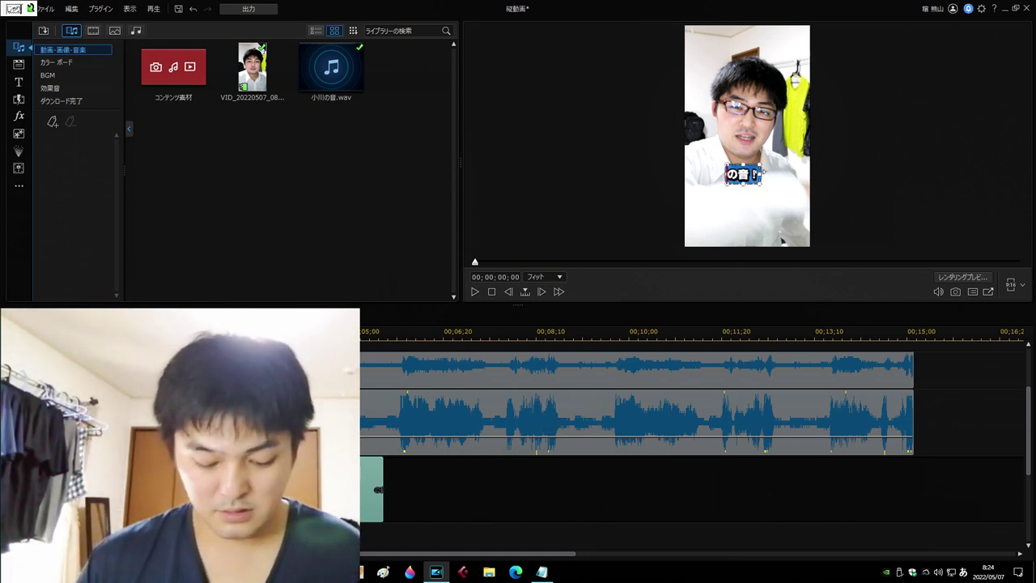
text(じゃり道の)
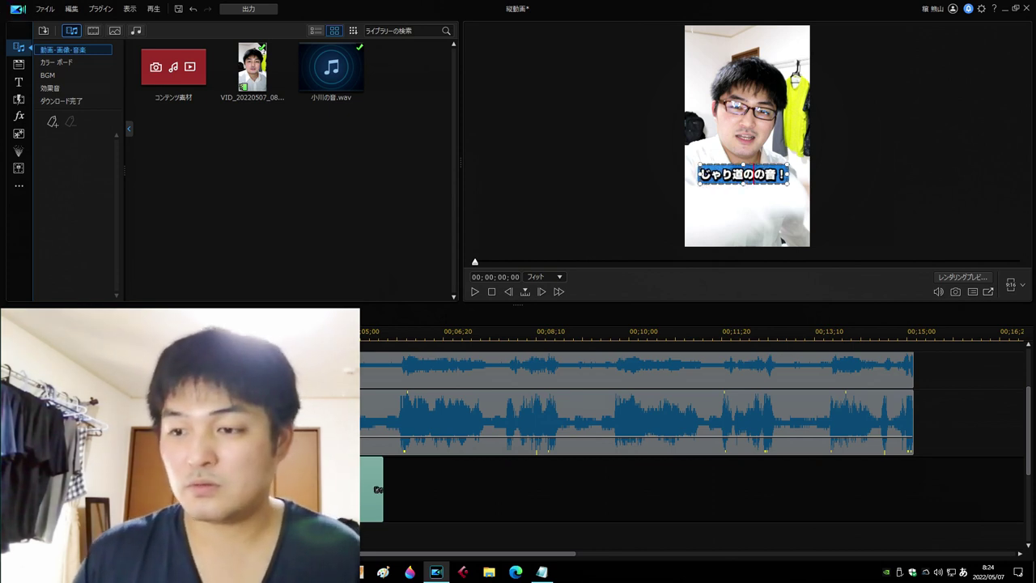
key(Return)
text(タイヤ)
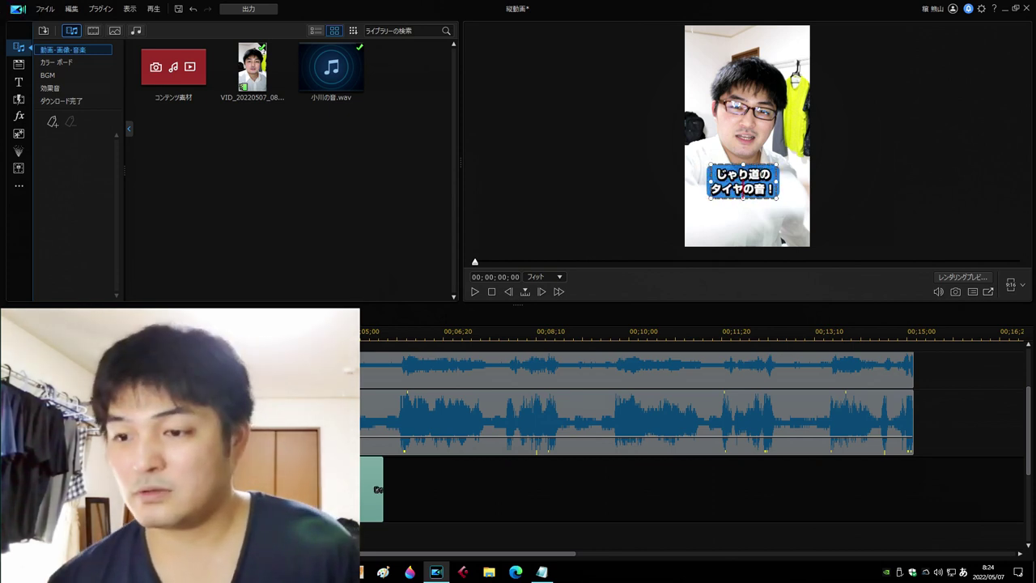
- Play through the じゃり道のタイヤの音！ caption and extend its end to 00;00;05;20
click(477, 292)
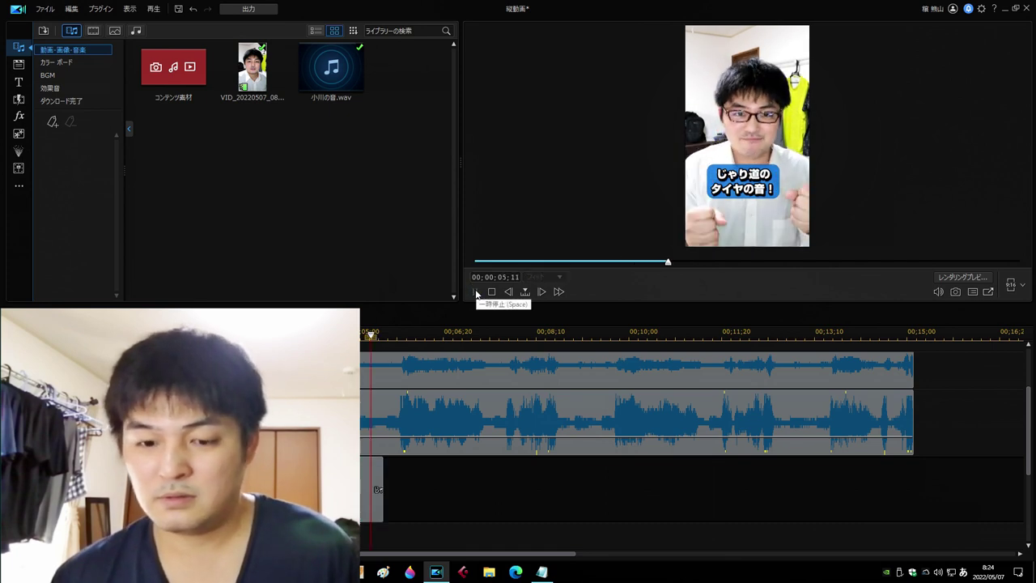
click(477, 291)
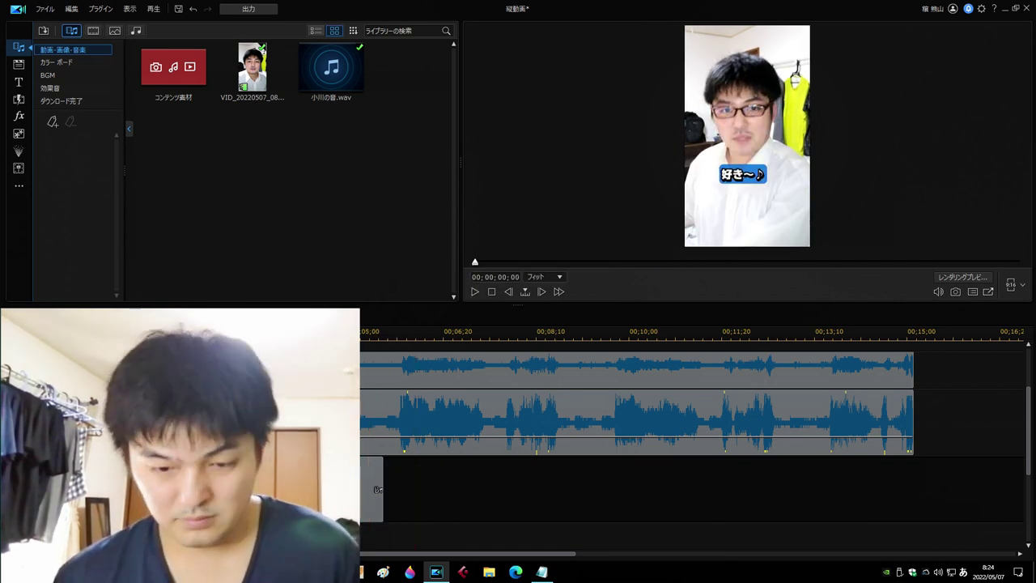
click(380, 476)
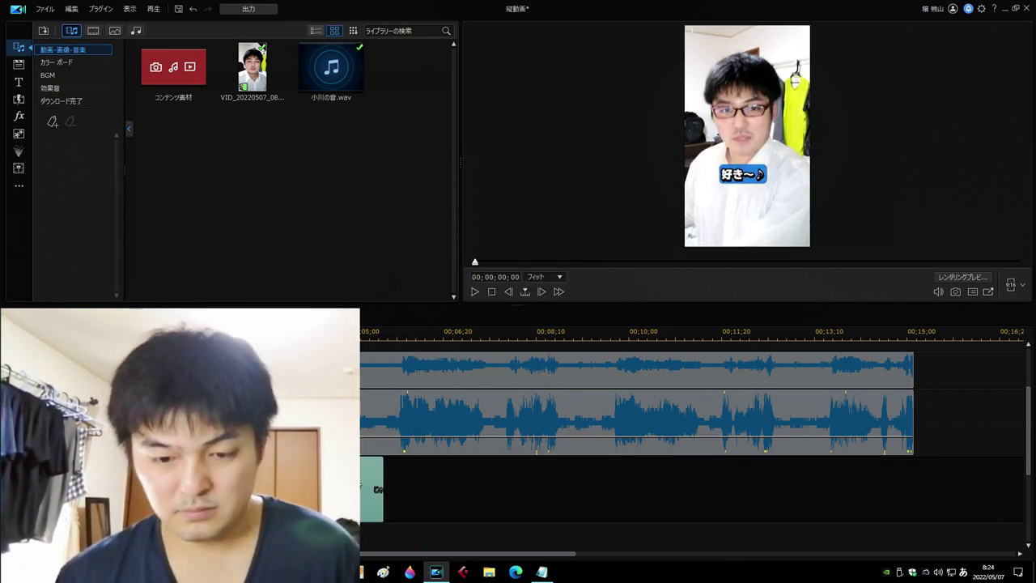
click(388, 478)
click(402, 480)
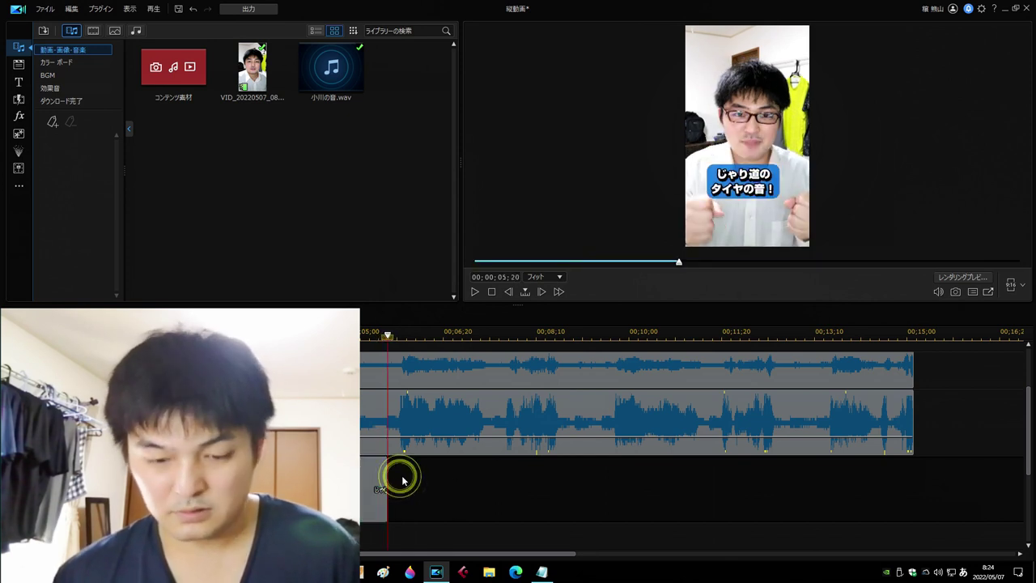
- Place a copy of the 好き～♪ caption at 00;00;05;20 and a copy of the じゃり道のタイヤの音！ caption at 00;00;07;20
key(ctrl+z)
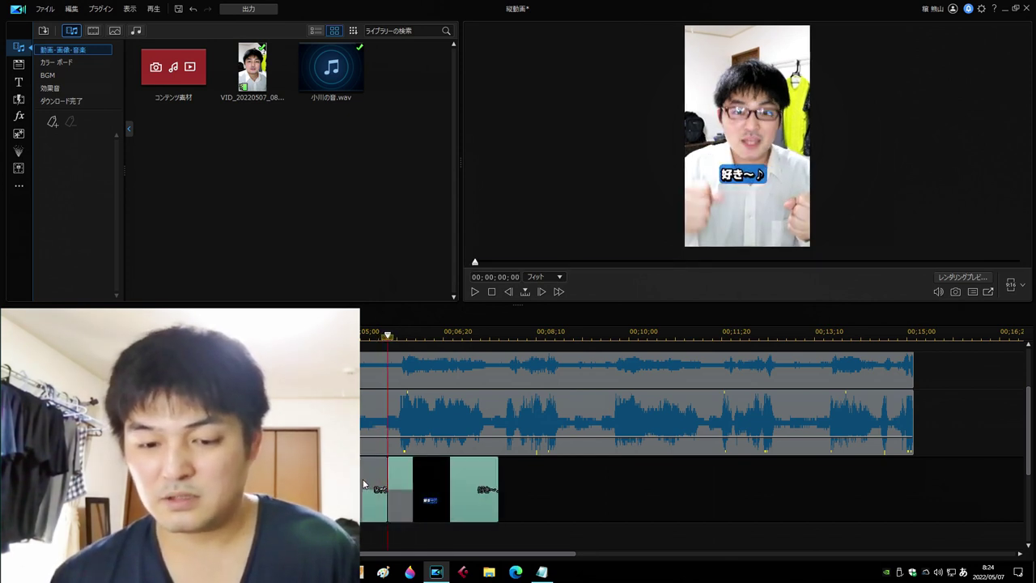
click(364, 477)
click(495, 476)
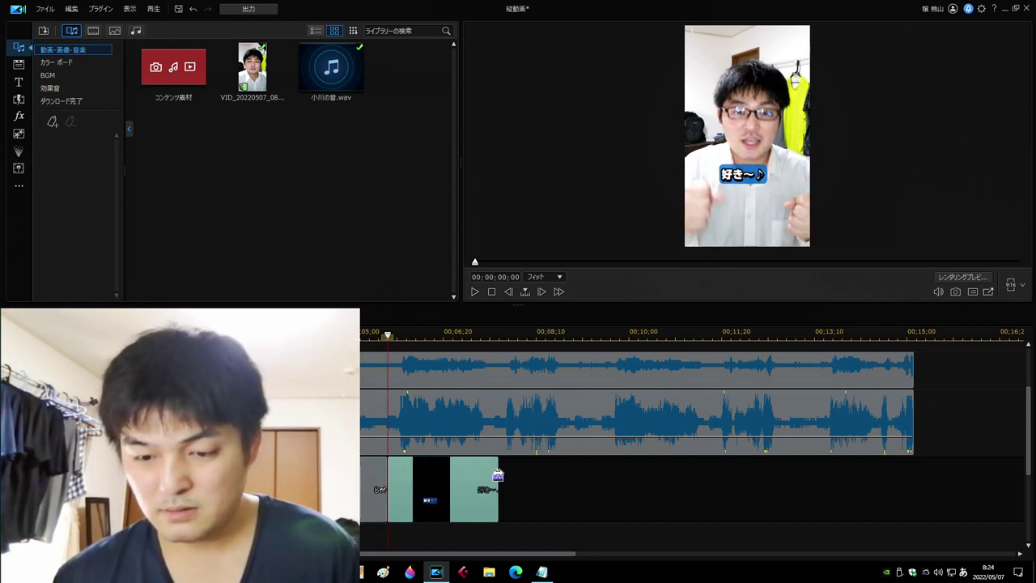
click(543, 475)
key(ctrl+z)
- Play the section from 00;00;07;20 and change the copied caption there to ハイヒールの音！
click(475, 292)
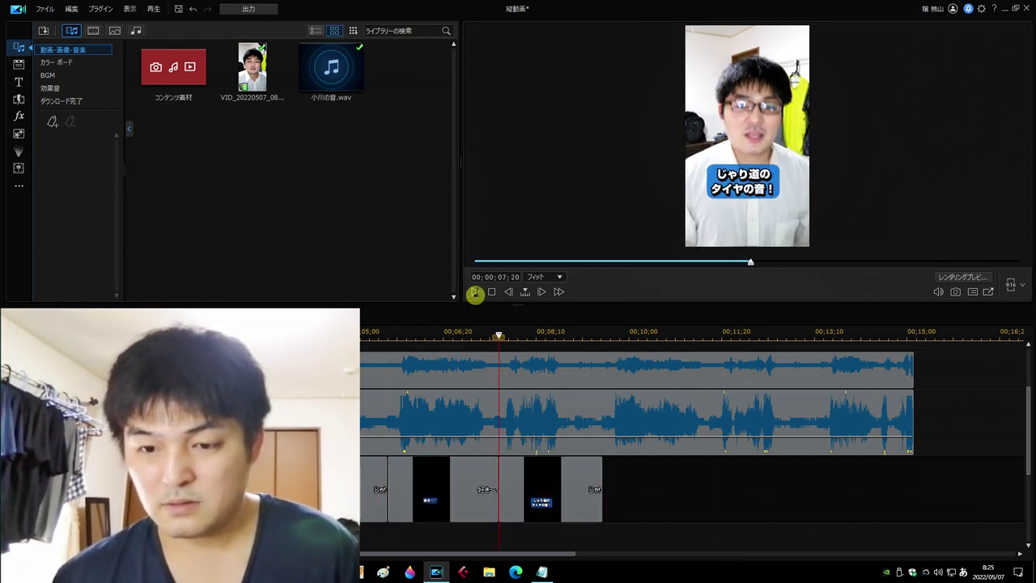
click(476, 290)
click(543, 486)
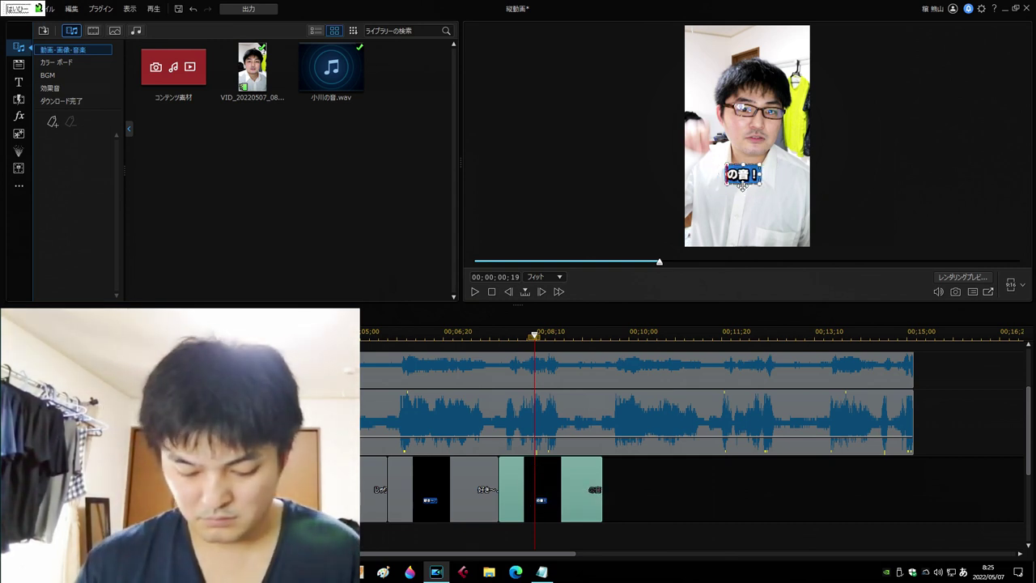
key(Return)
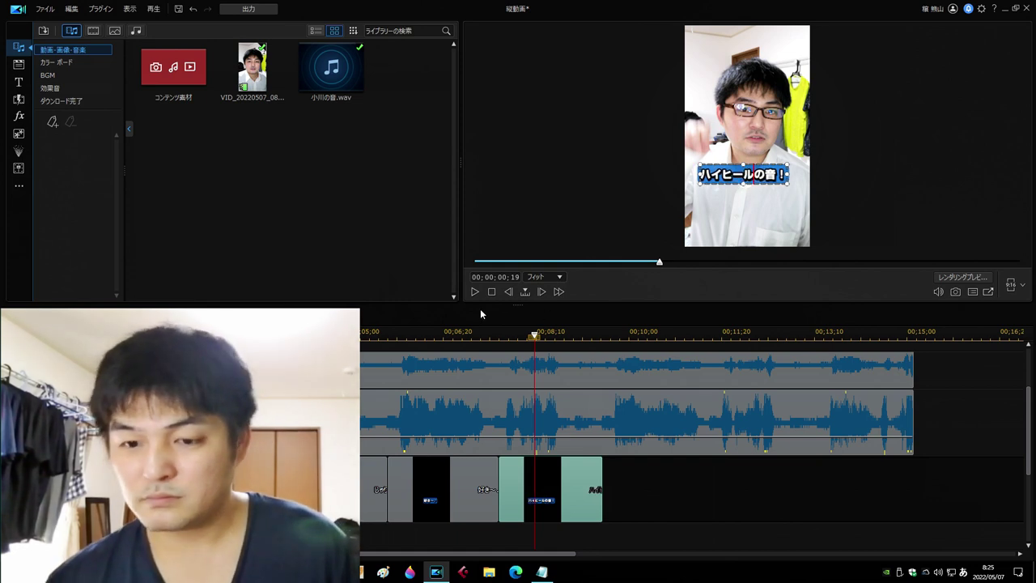
- Play the ハイヒールの音！ section, place a copy of the 好き～♪ caption right after it at 00;00;09;16, and check its timing in playback
click(475, 291)
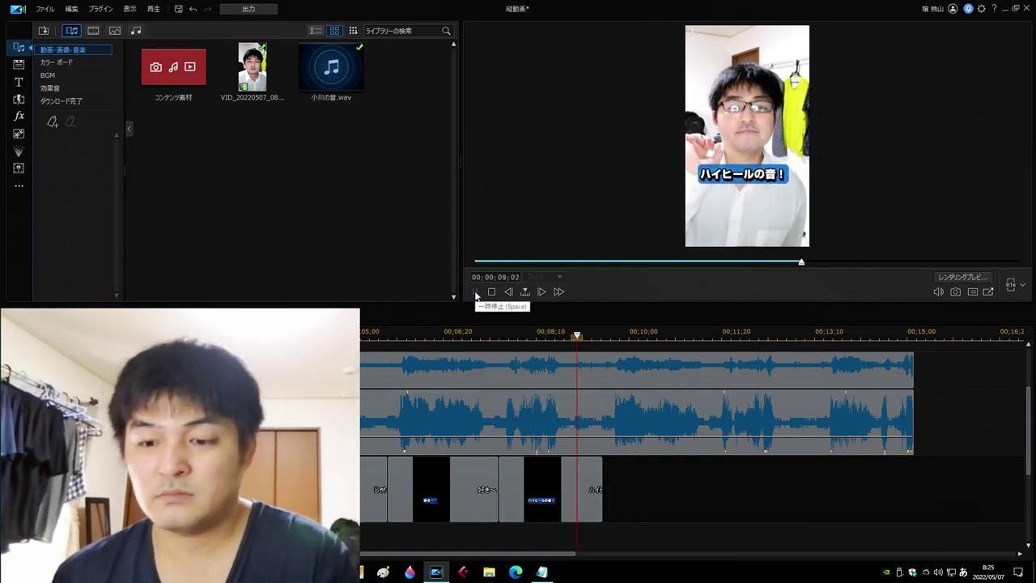
click(476, 469)
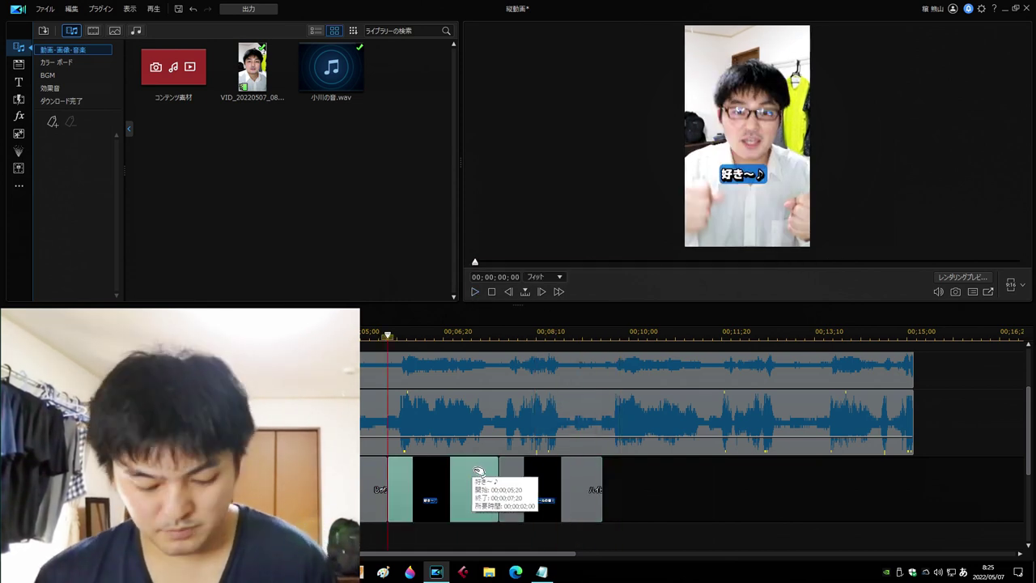
drag(479, 470, 647, 481)
click(475, 291)
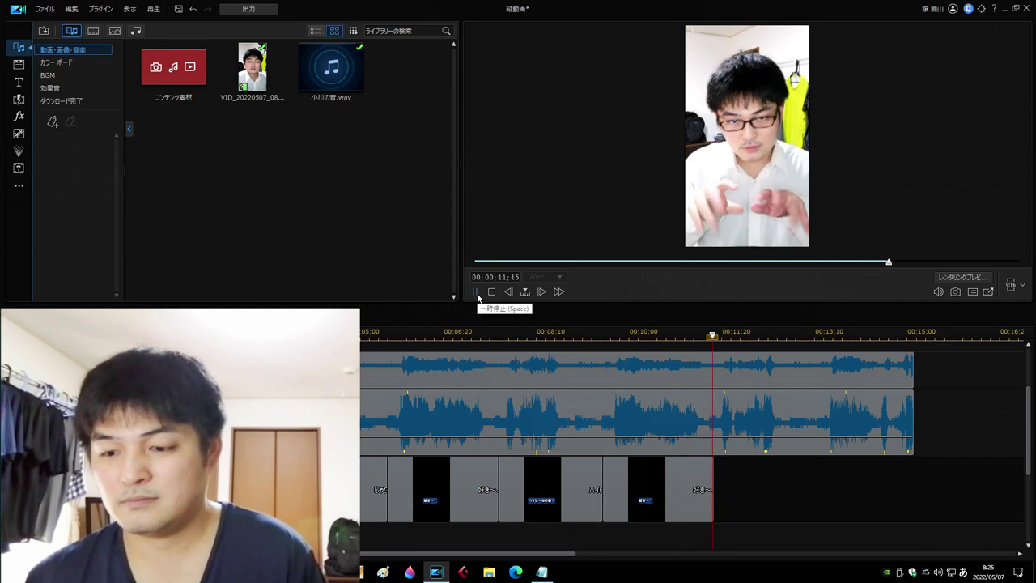
click(475, 291)
- Copy the ハイヒールの音！ caption to 00;00;11;16 and change the copy's text to タイピングの音！
click(573, 482)
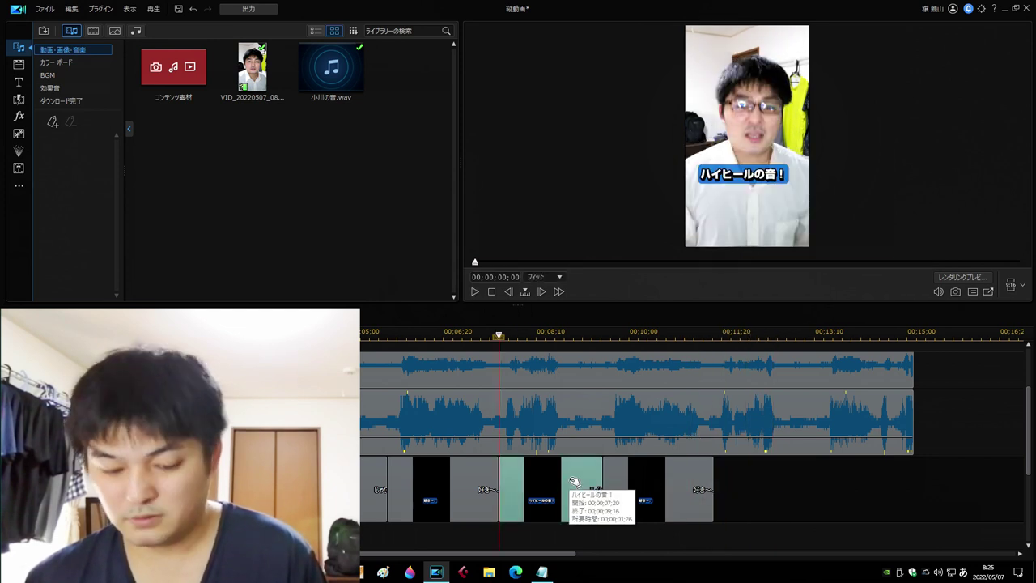
click(711, 469)
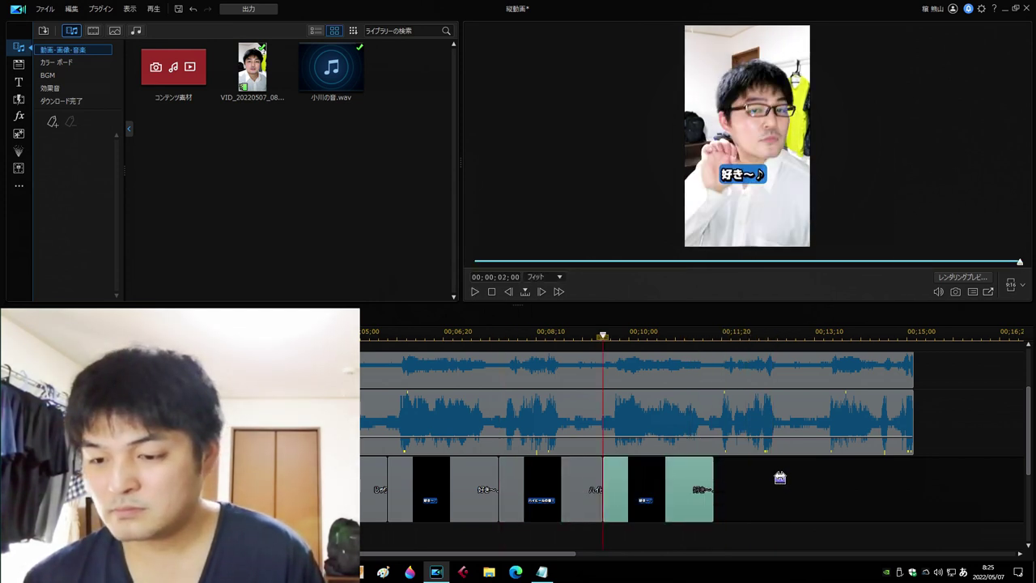
key(ctrl+v)
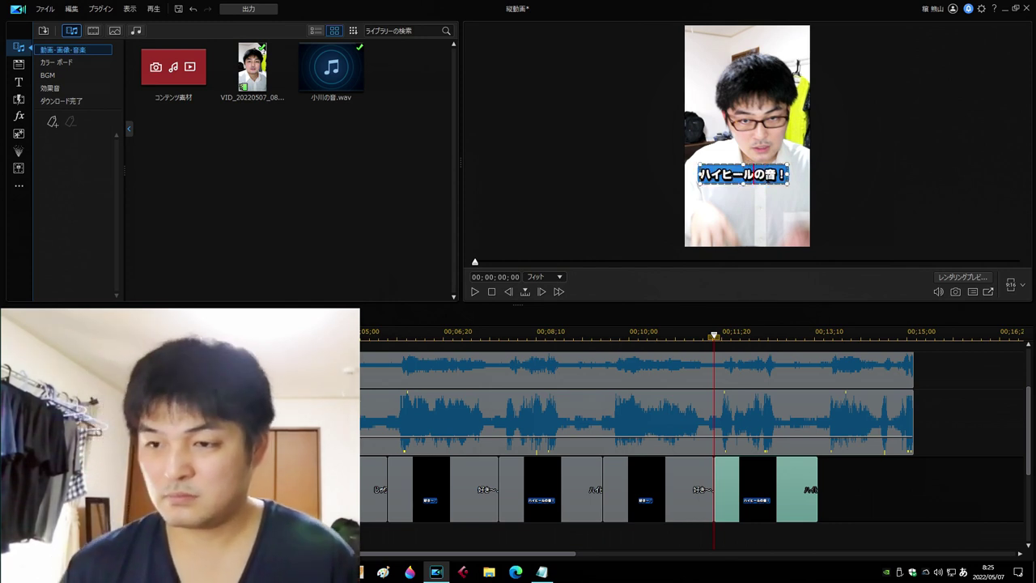
key(BackSpace)
key(BackSpace)
key(BackSpace)
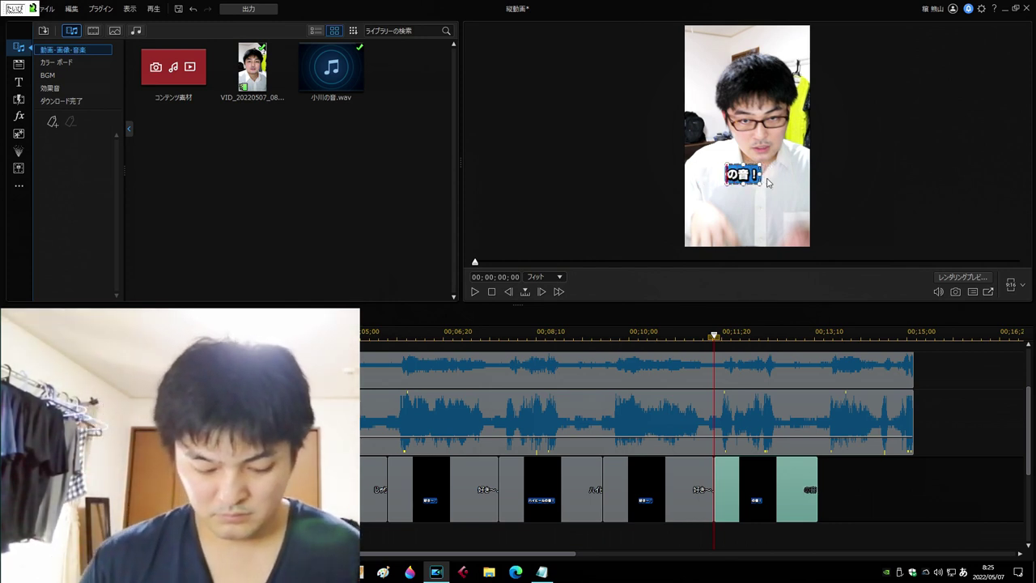
text(タイピング)
key(Return)
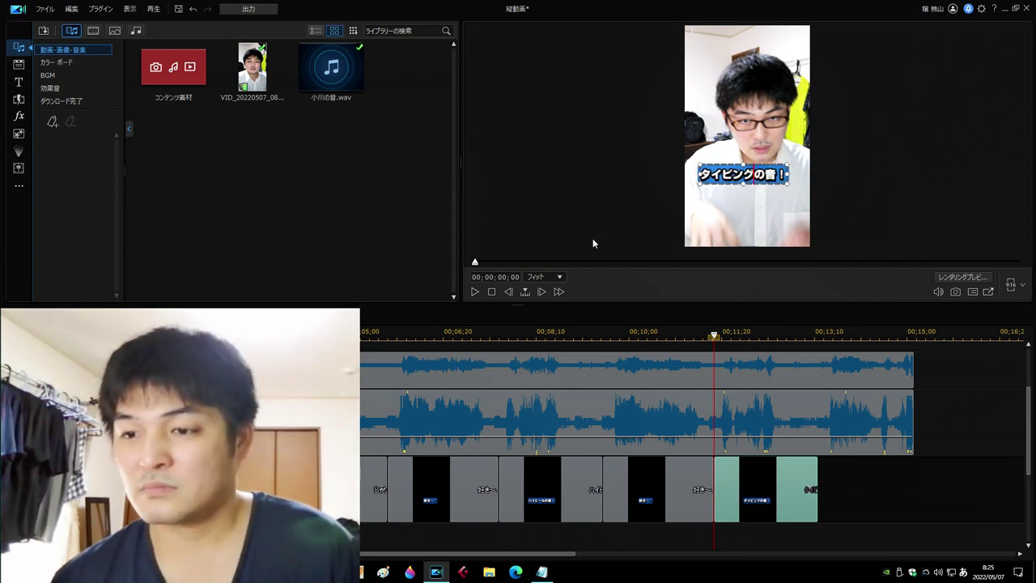
- Play the タイピングの音！ section and place a copy of the 好き～♪ caption after it at 00;00;13;12
click(475, 293)
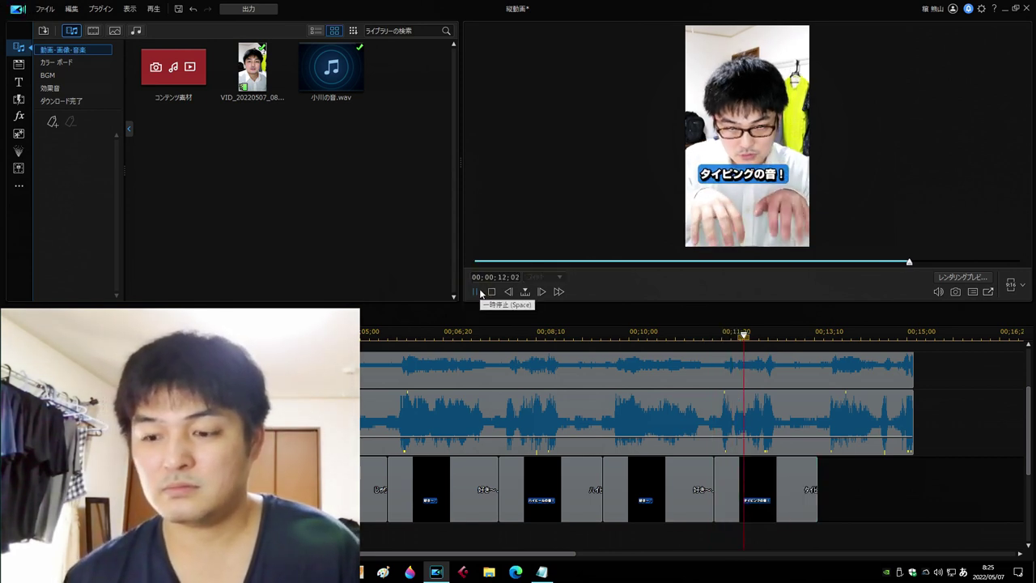
click(475, 291)
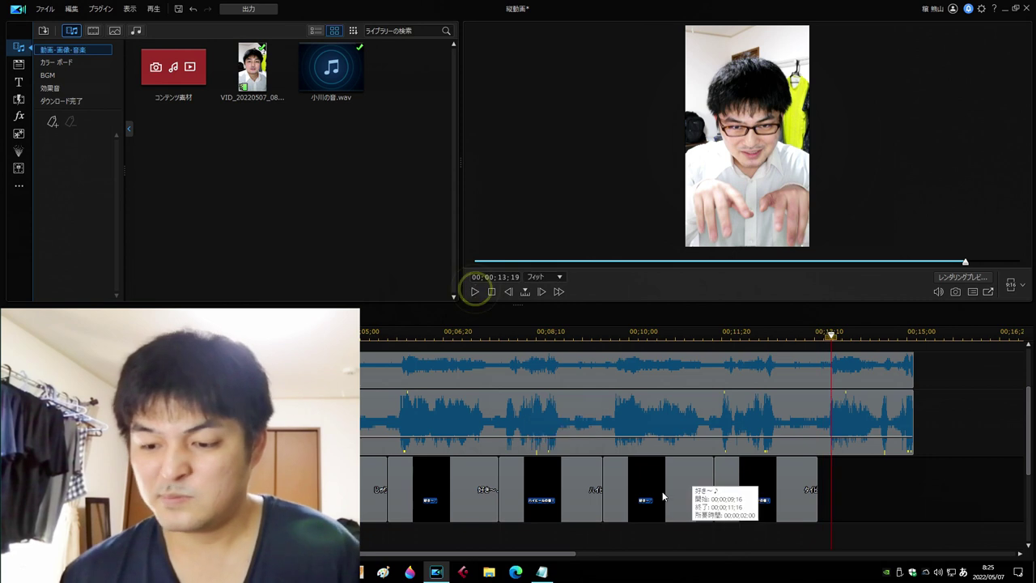
click(662, 490)
click(809, 474)
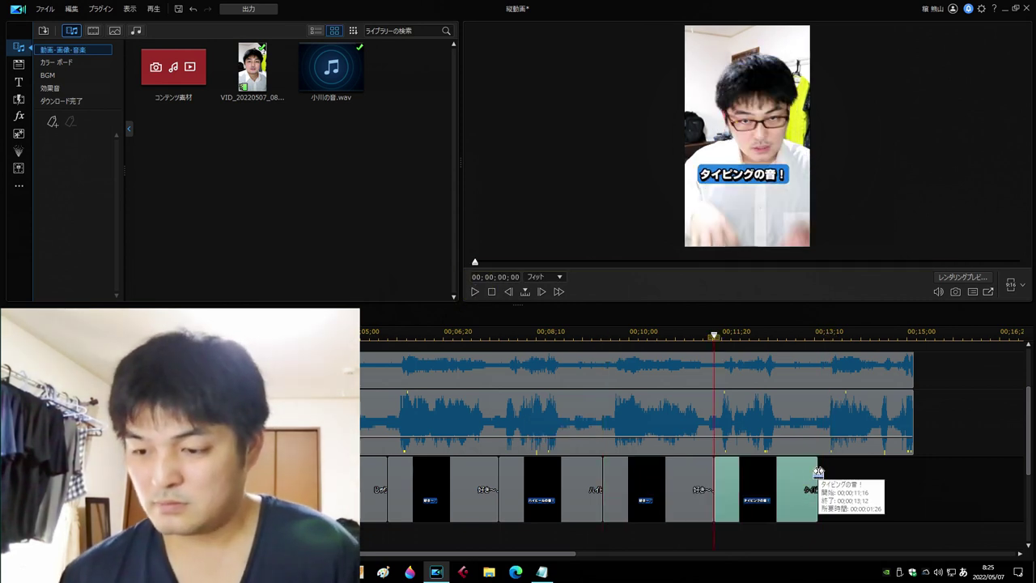
click(885, 476)
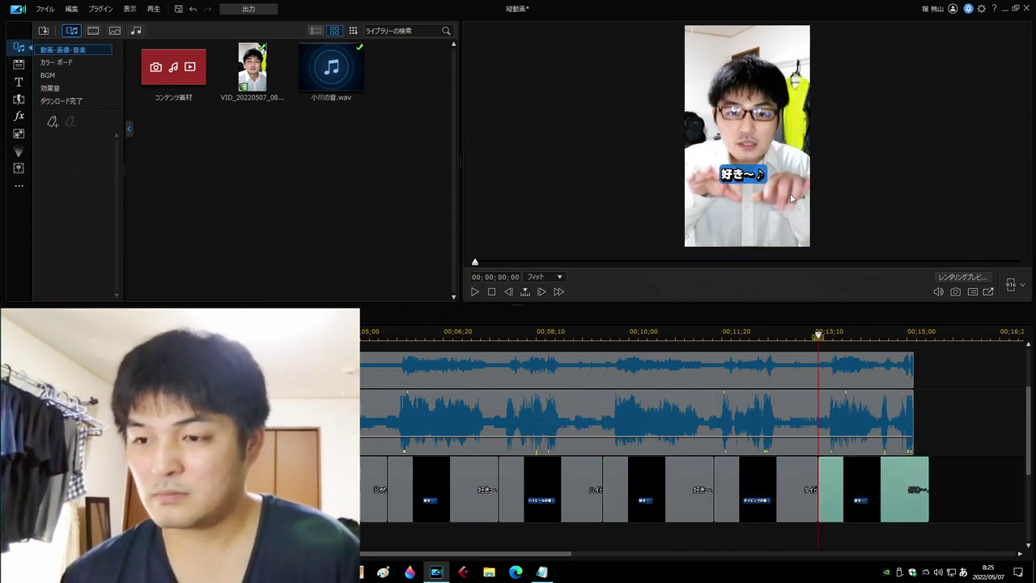
- Shorten the last 好き～♪ caption to end at about 00;00;14;14 and fill the rest of the video with a caption reading XVi
drag(930, 491, 880, 491)
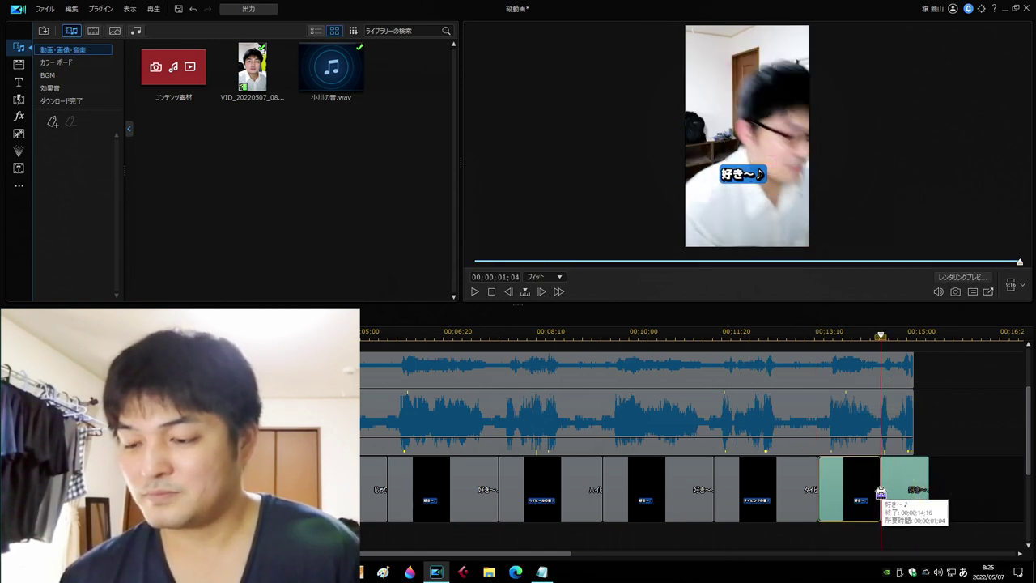
click(475, 291)
click(864, 487)
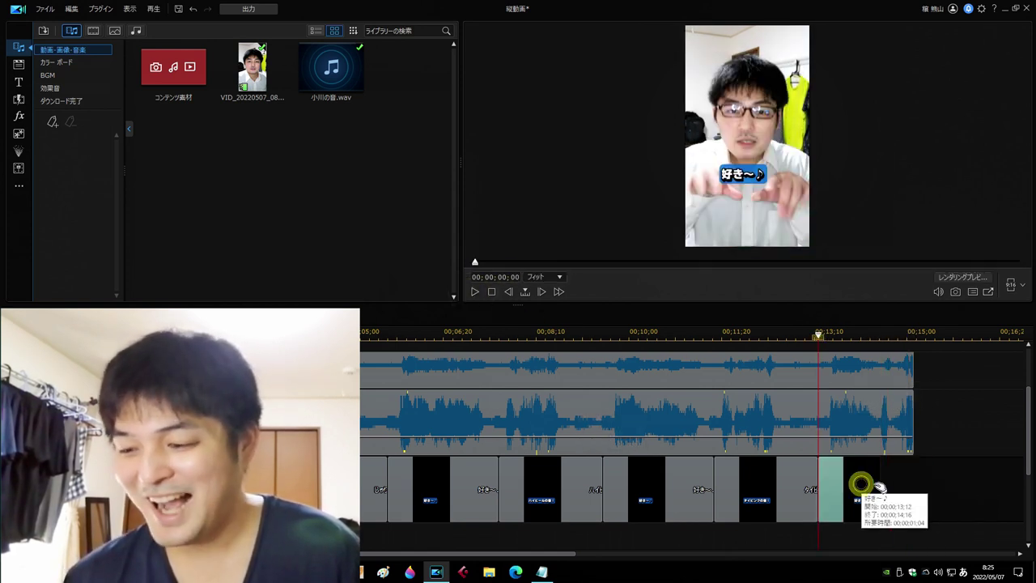
drag(880, 485, 877, 484)
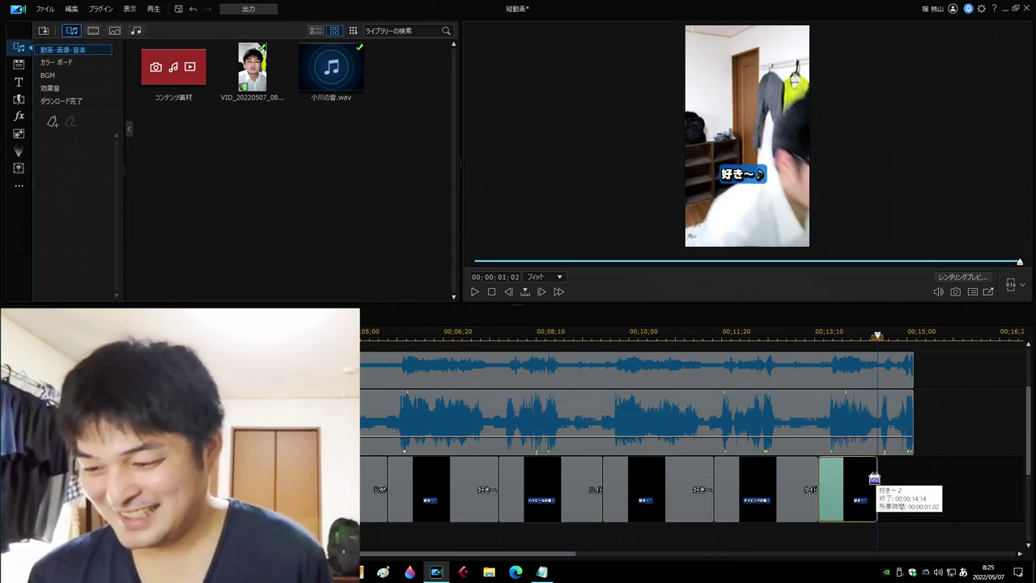
drag(874, 478, 912, 475)
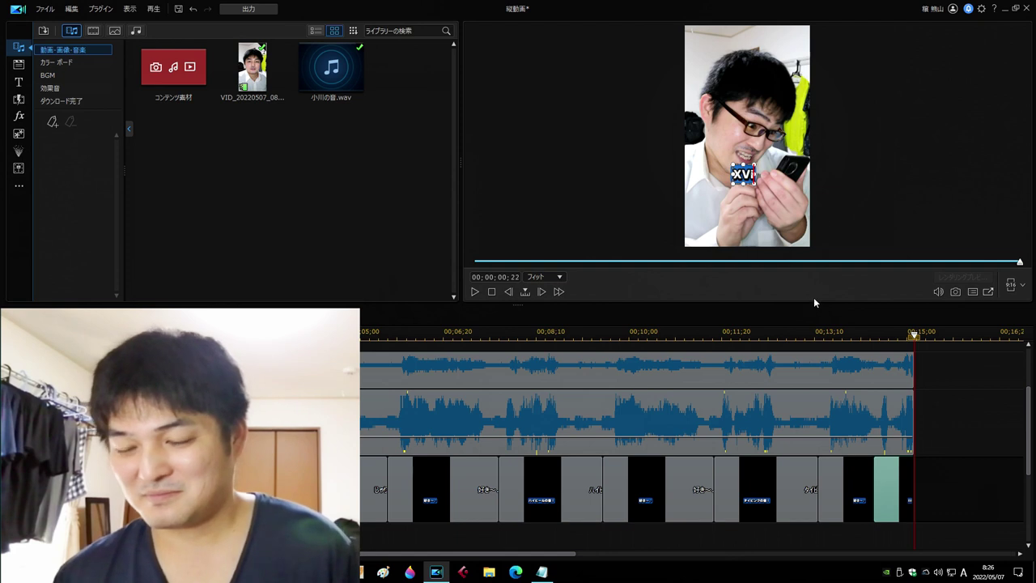
- Play the video's ending to check the last captions and save the project
click(824, 331)
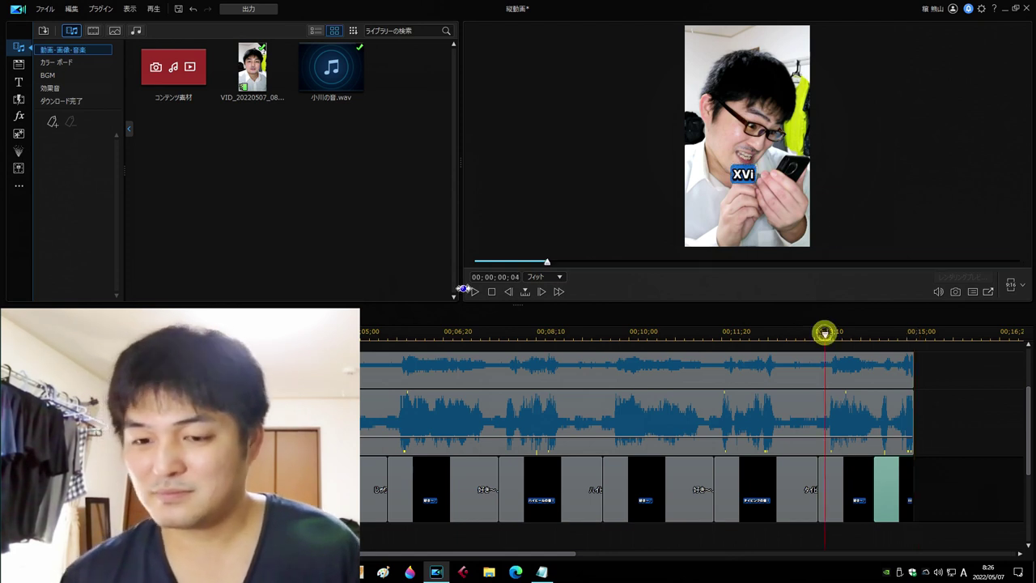
click(474, 292)
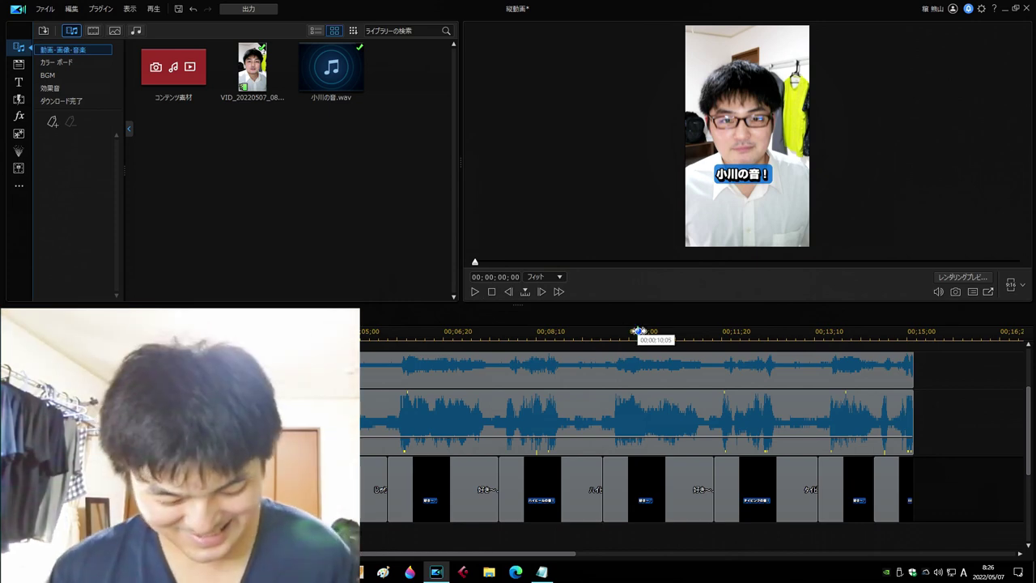
key(ctrl+s)
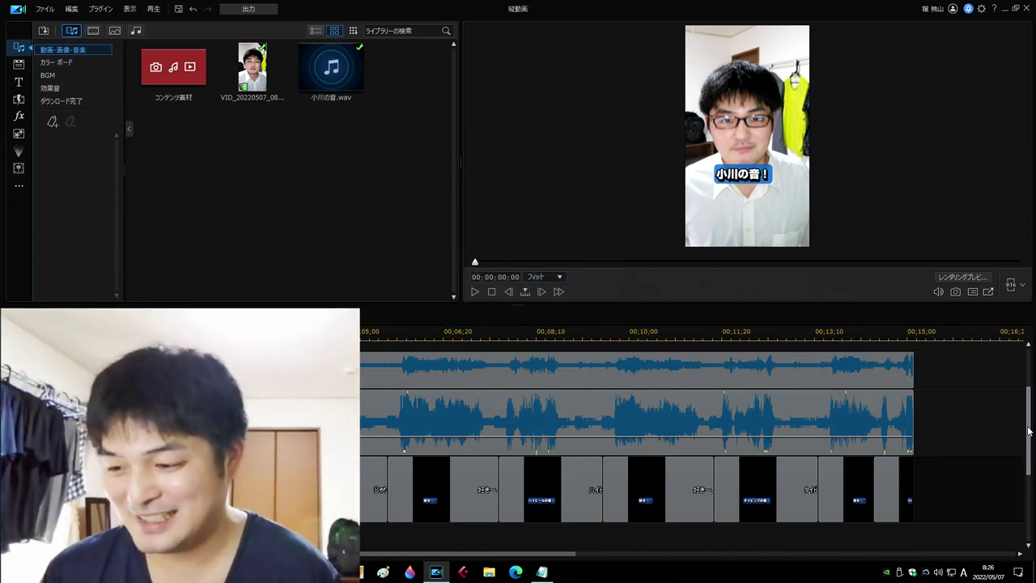
- Look through the library's downloaded media and return to the project's own media
mouse_move(1028, 424)
mouse_down()
mouse_move(1029, 395)
mouse_move(1030, 421)
mouse_up()
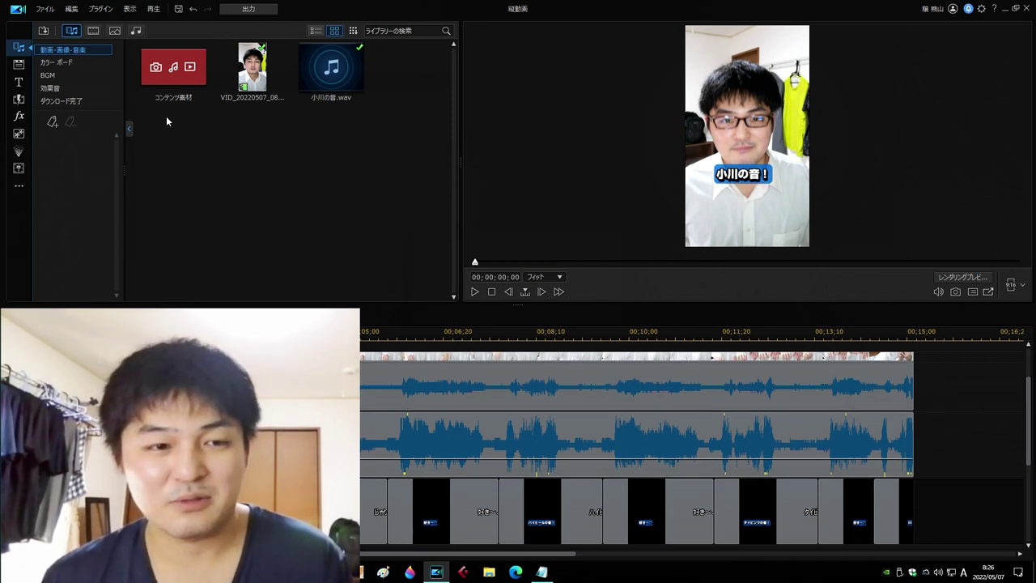
click(52, 99)
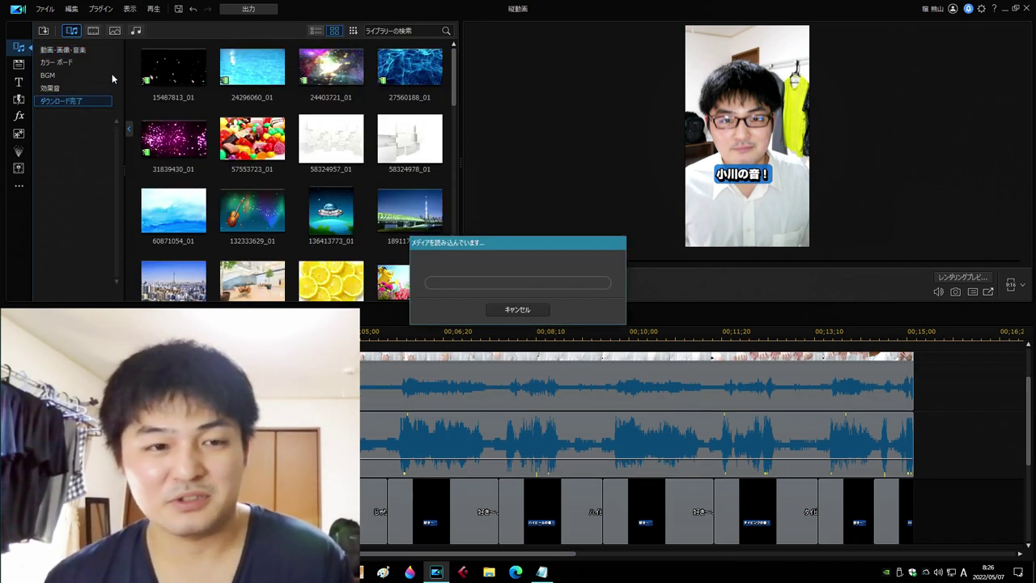
click(76, 51)
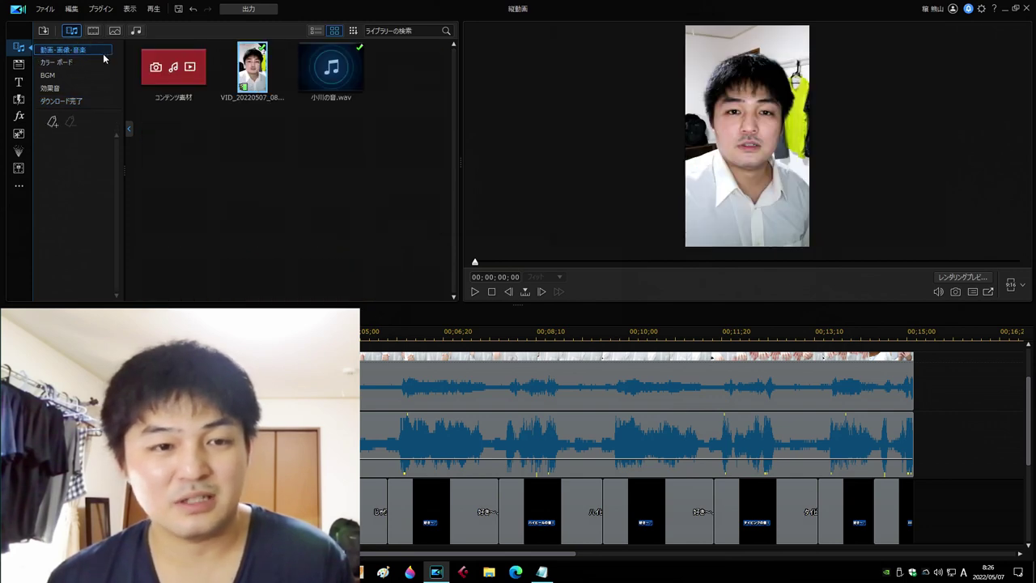
- Import 爆発音.wav from the 素材 folder and place it on the audio track right after the video's end
click(43, 30)
click(69, 41)
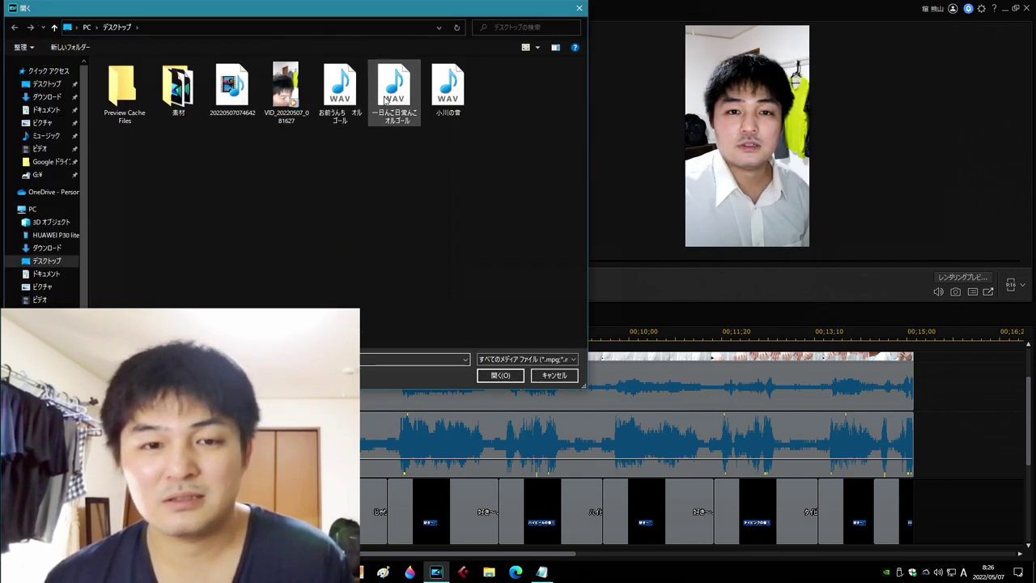
double_click(180, 87)
double_click(492, 154)
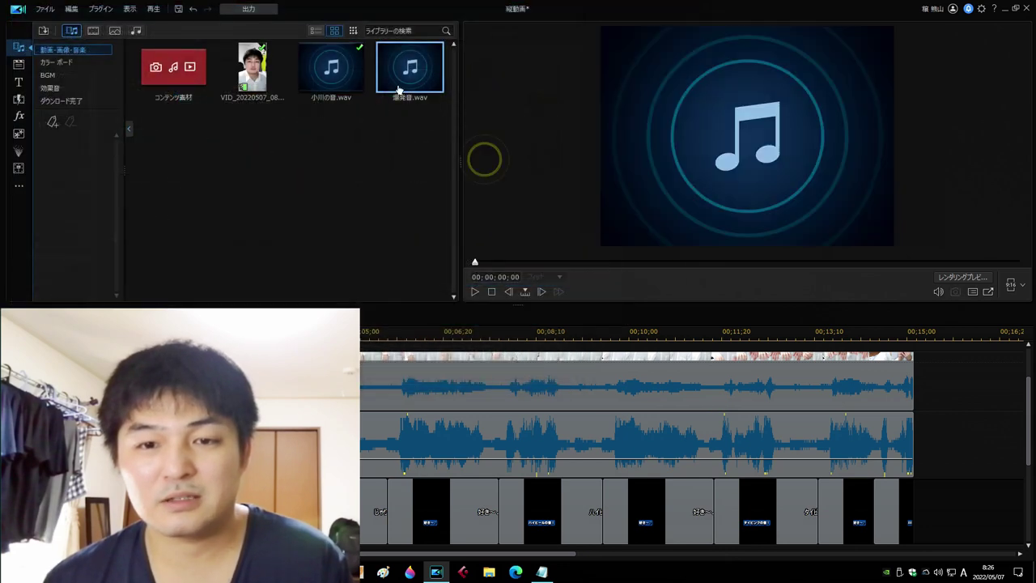
drag(402, 79, 902, 473)
scroll(579, 443, down, 5)
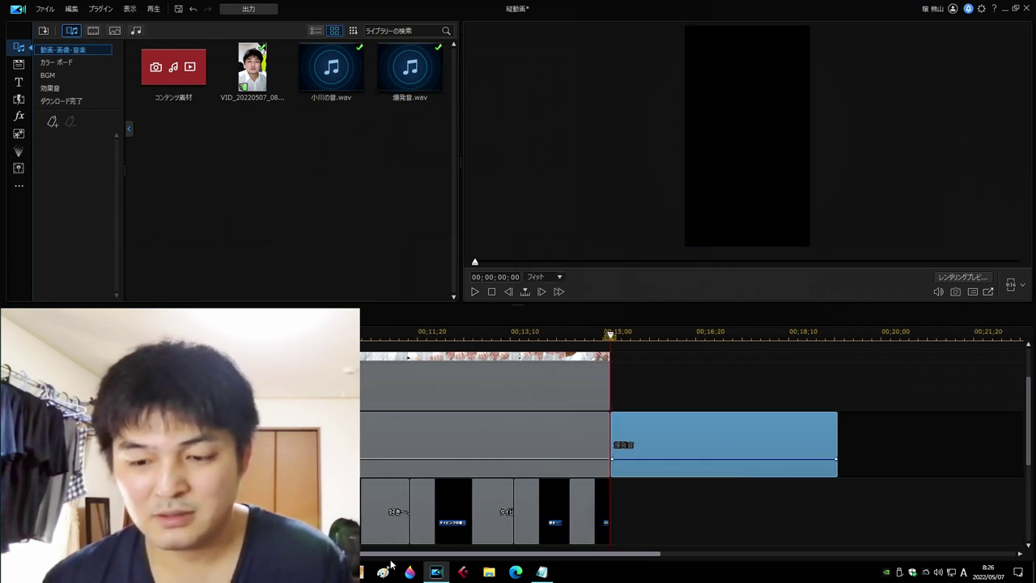
- Trim the start of the 爆発音 clip, move it back against the video's end and play the transition
drag(594, 437, 635, 441)
click(474, 291)
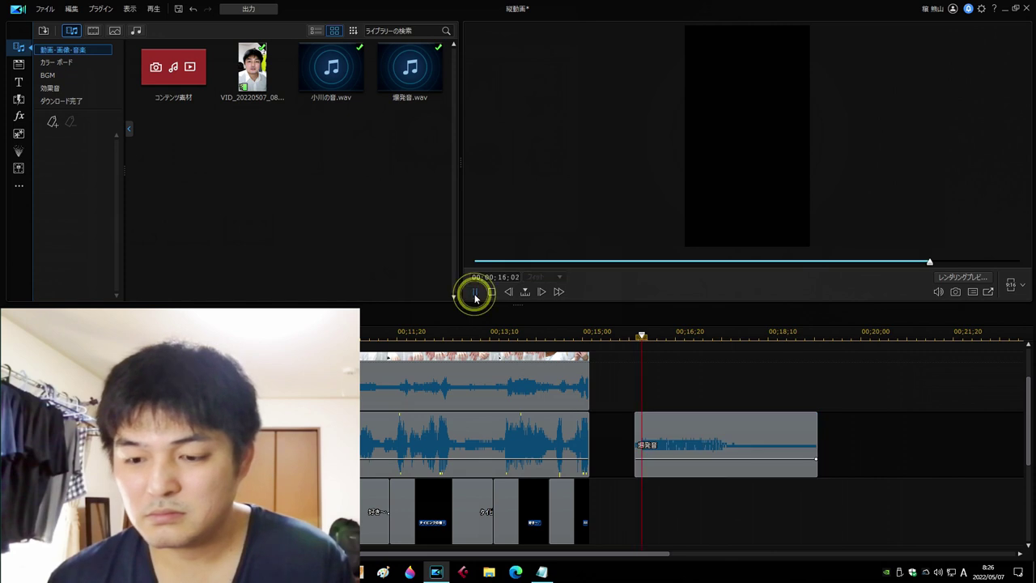
drag(704, 429, 659, 437)
click(568, 333)
click(474, 291)
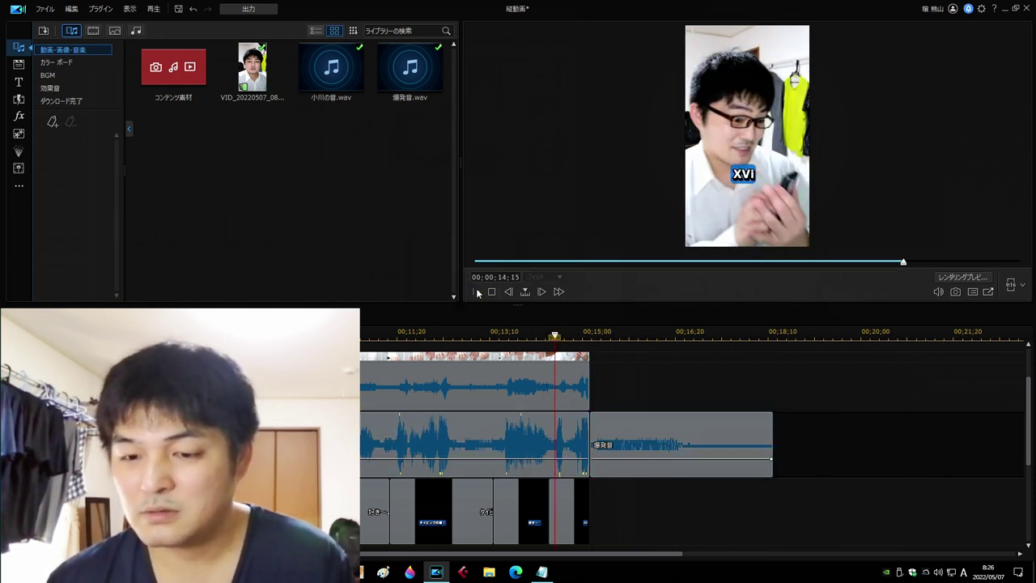
click(474, 291)
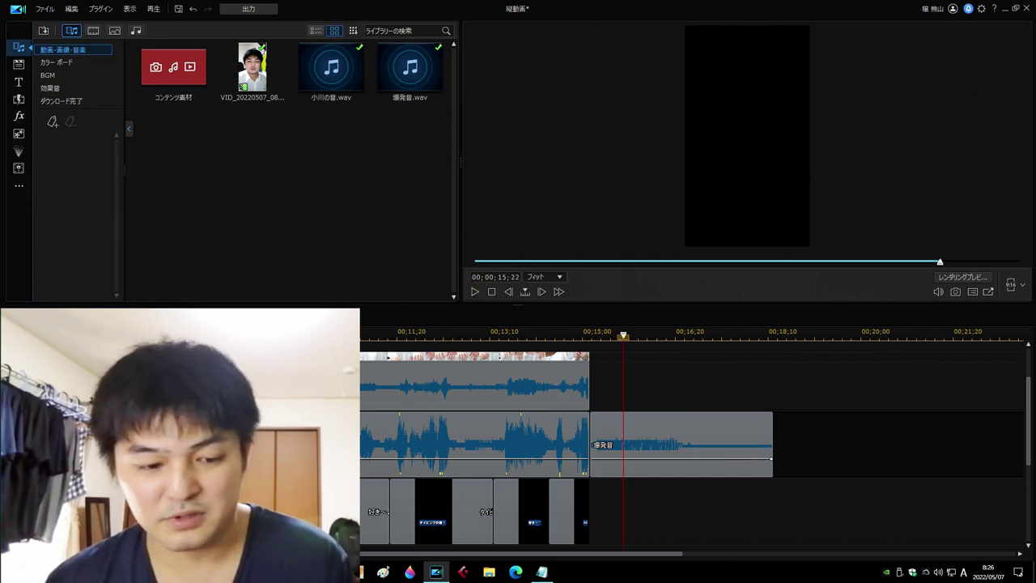
- Trim a few more frames off the start of 爆発音, keep it starting at 00;00;15;04 and replay the ending
key(plus)
click(572, 432)
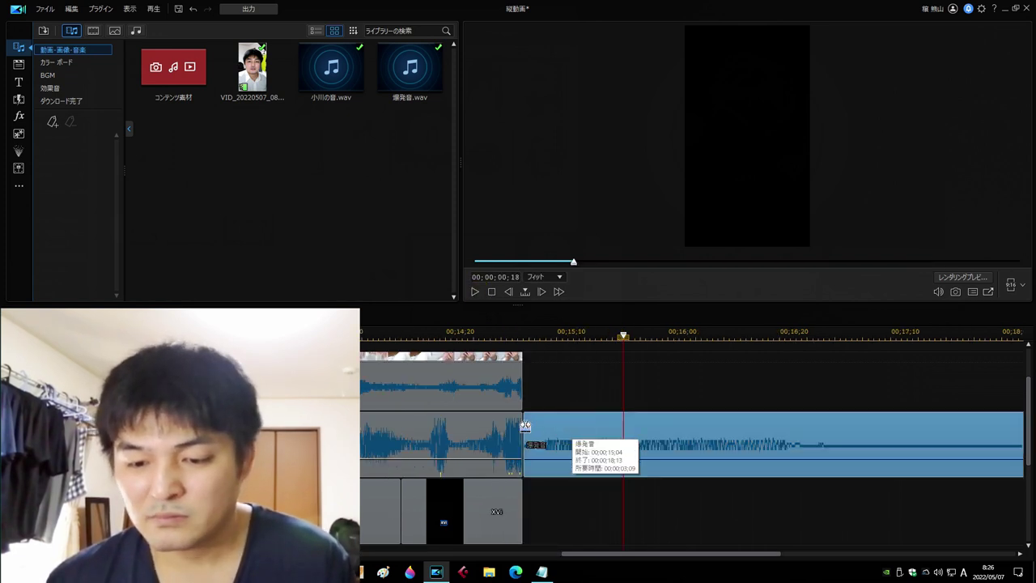
drag(526, 424, 575, 424)
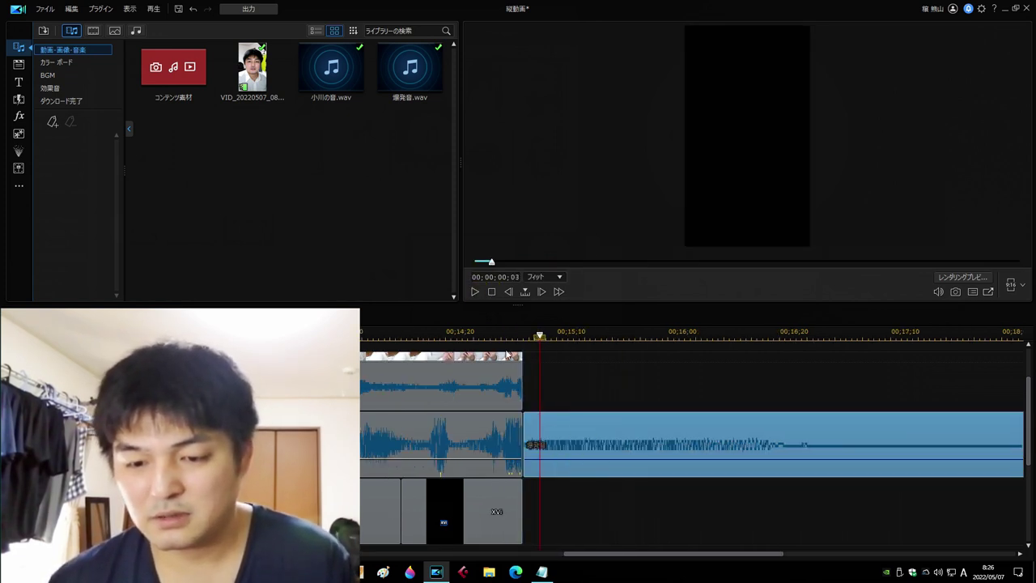
click(414, 329)
click(474, 291)
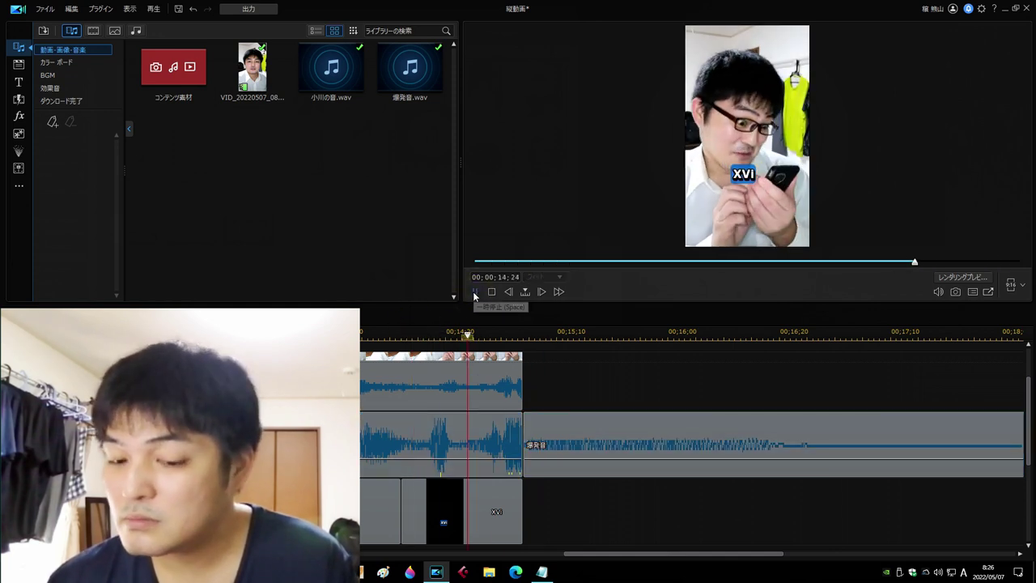
click(474, 292)
- Raise the volume level of the 爆発音 clip
click(629, 428)
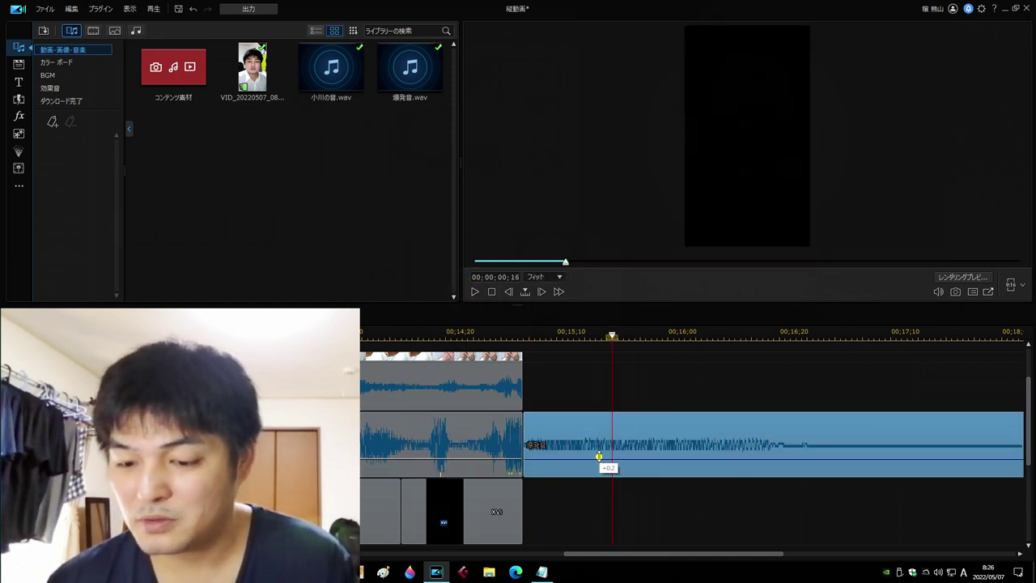
click(600, 449)
drag(600, 452, 601, 437)
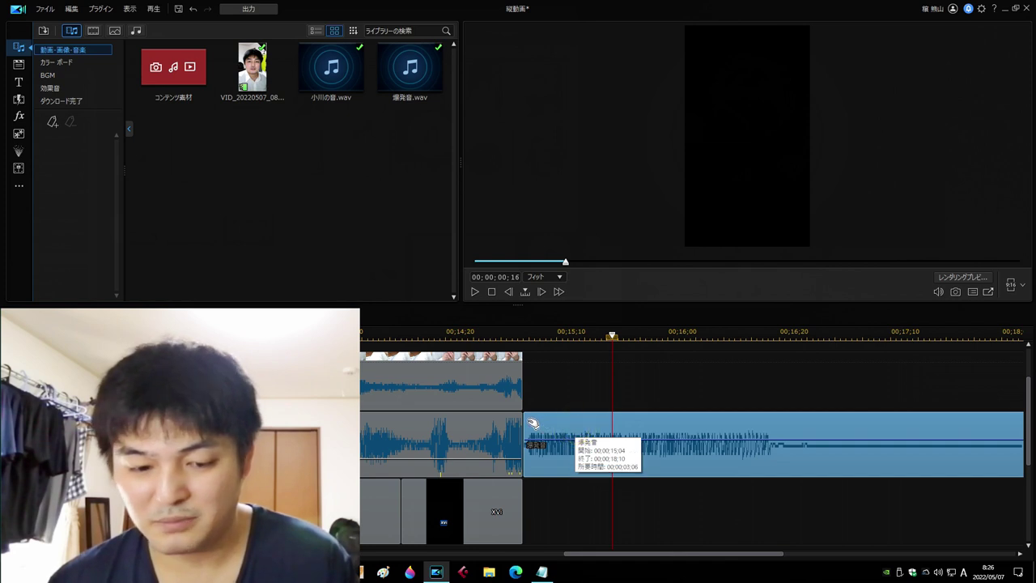
- Fine-adjust the start of the 爆発音 clip at the video's end and listen to the louder sound
scroll(422, 428, up, 3)
drag(423, 428, 360, 425)
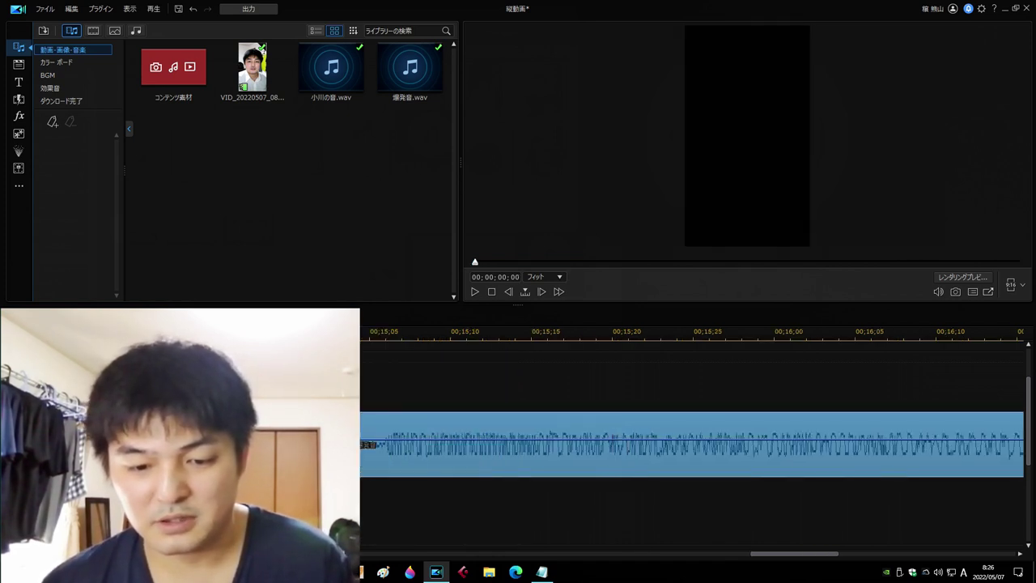
scroll(360, 444, down, 3)
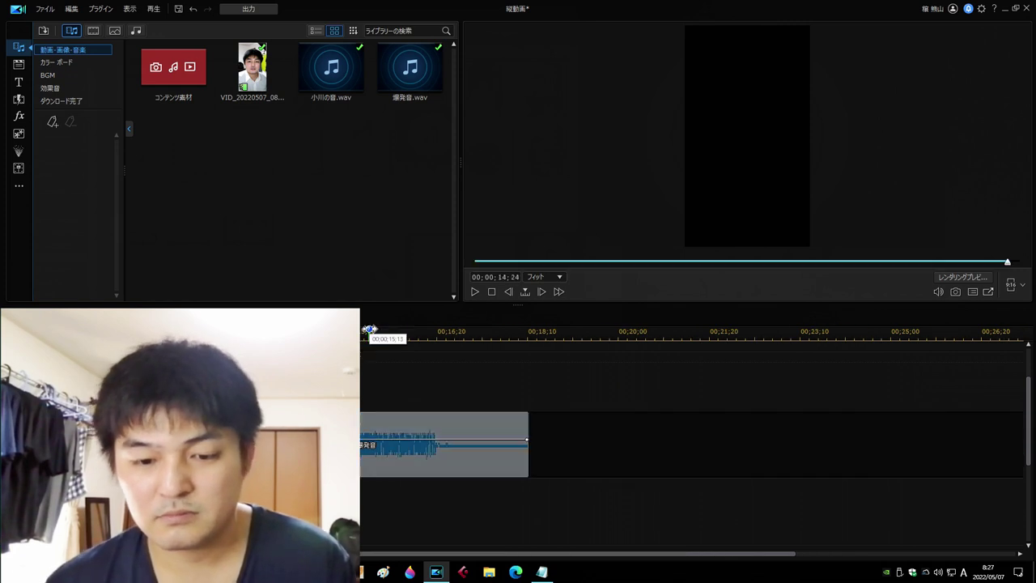
click(476, 292)
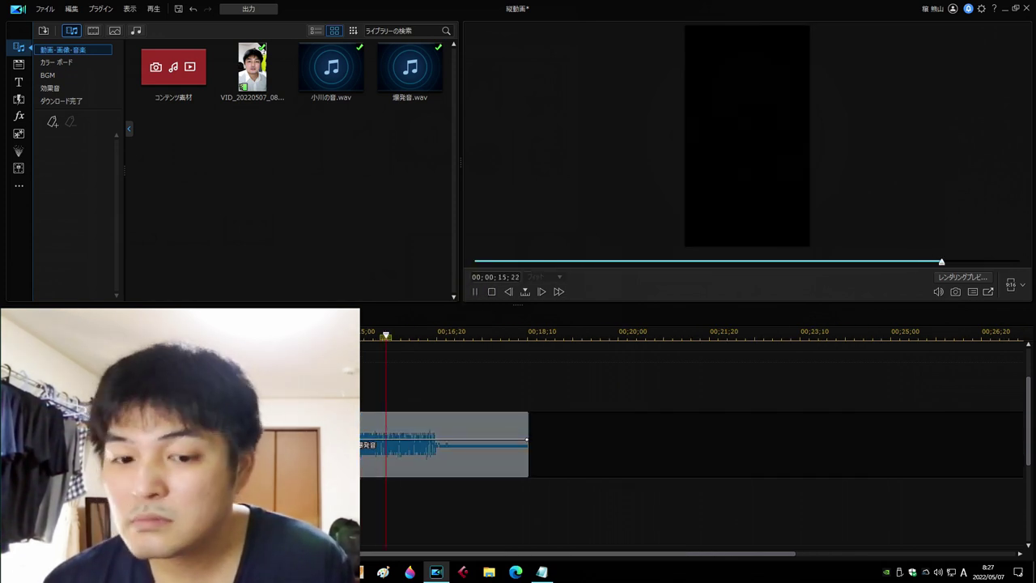
click(475, 291)
- Shorten the 爆発音 clip so that it ends at about 00;00;16;00
click(508, 420)
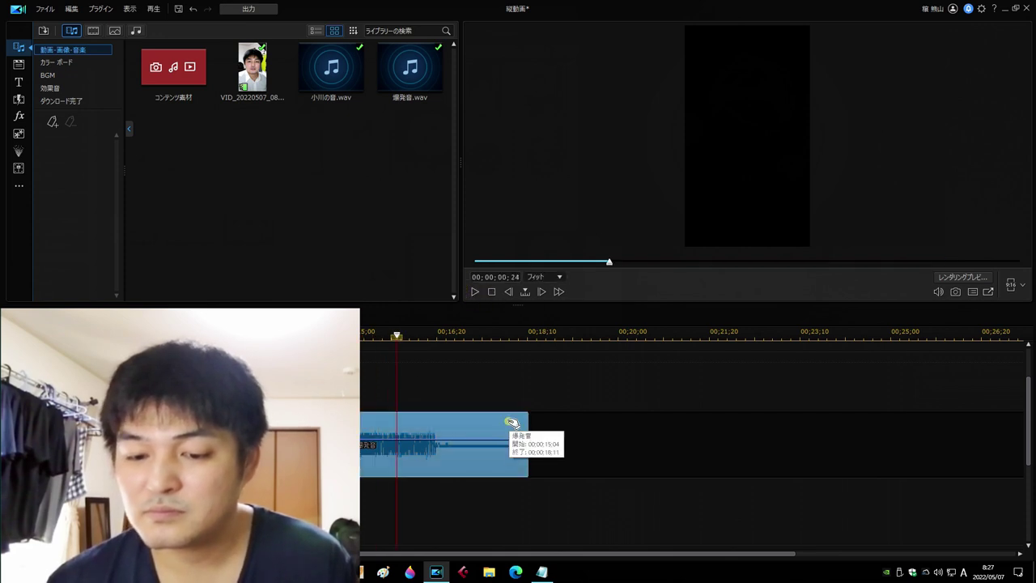
drag(527, 421, 399, 427)
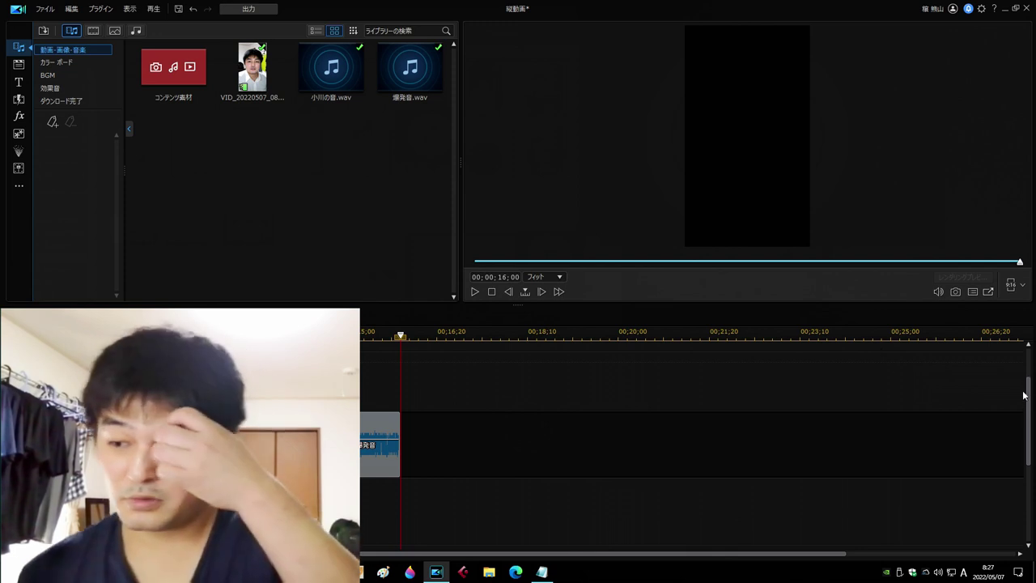
drag(1024, 395, 1025, 365)
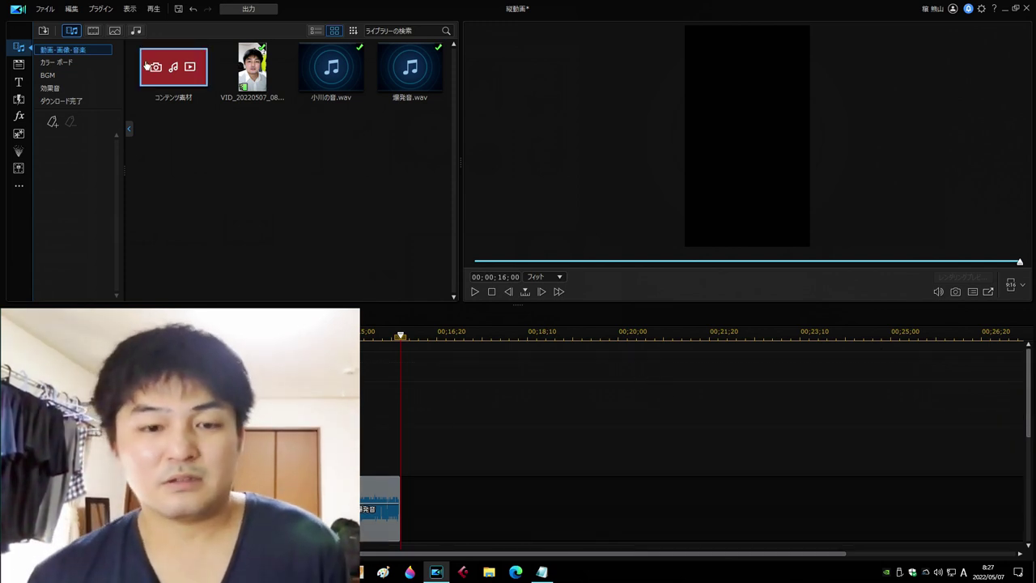
- Increase the shortened 爆発音 clip's volume a little more and play it from 00;00;15;04
key(Home)
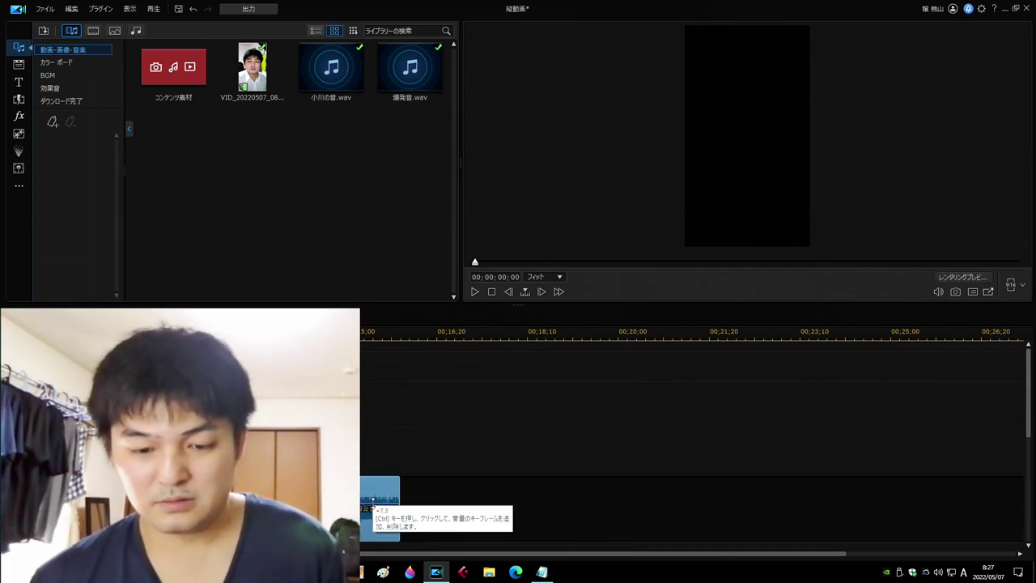
click(372, 502)
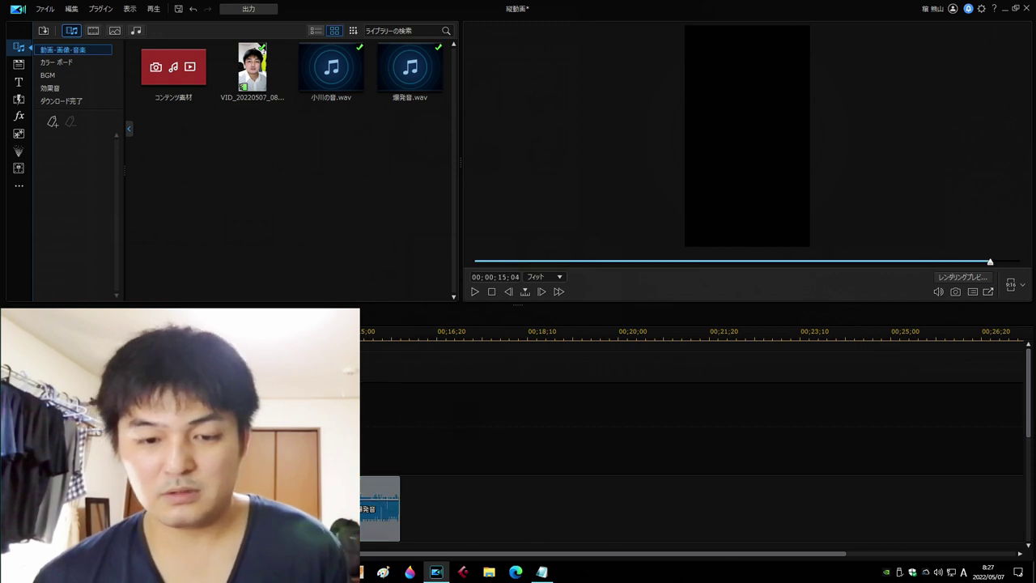
click(476, 292)
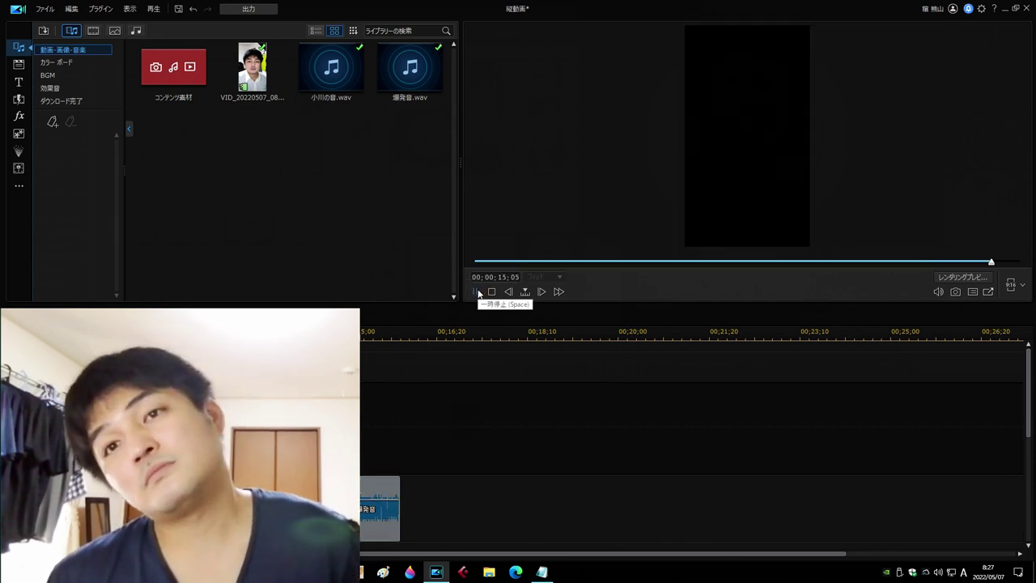
click(489, 293)
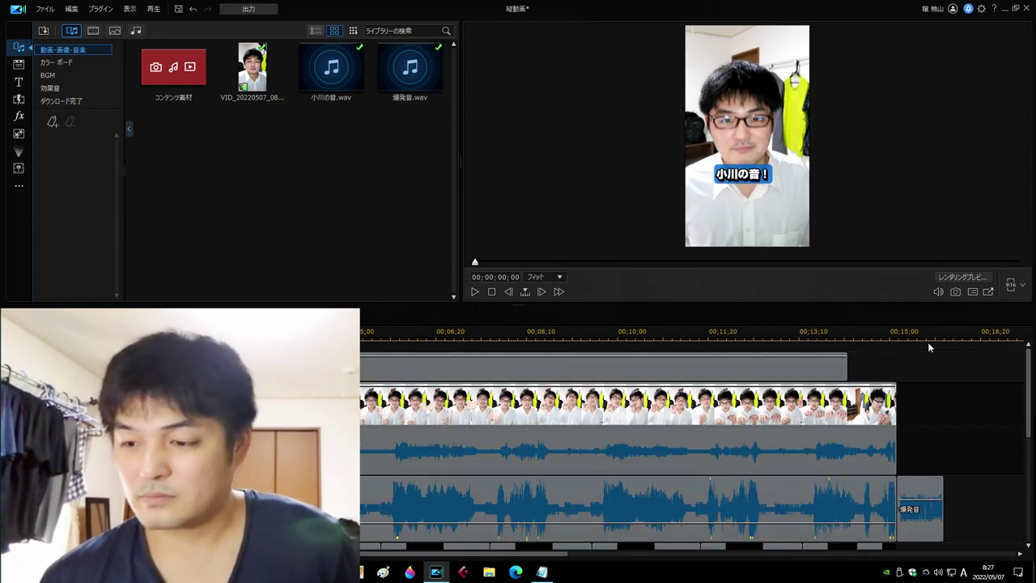
- Trim the quiet opening of 爆発音, close the gap to the video's end and play from about 00;00;14;20
click(888, 336)
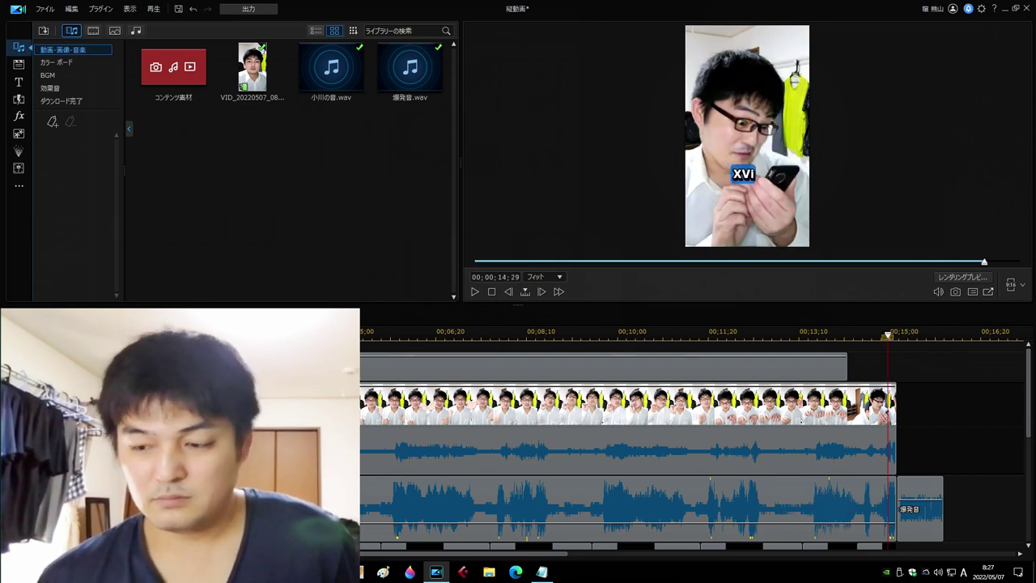
scroll(888, 336, up, 5)
click(1029, 557)
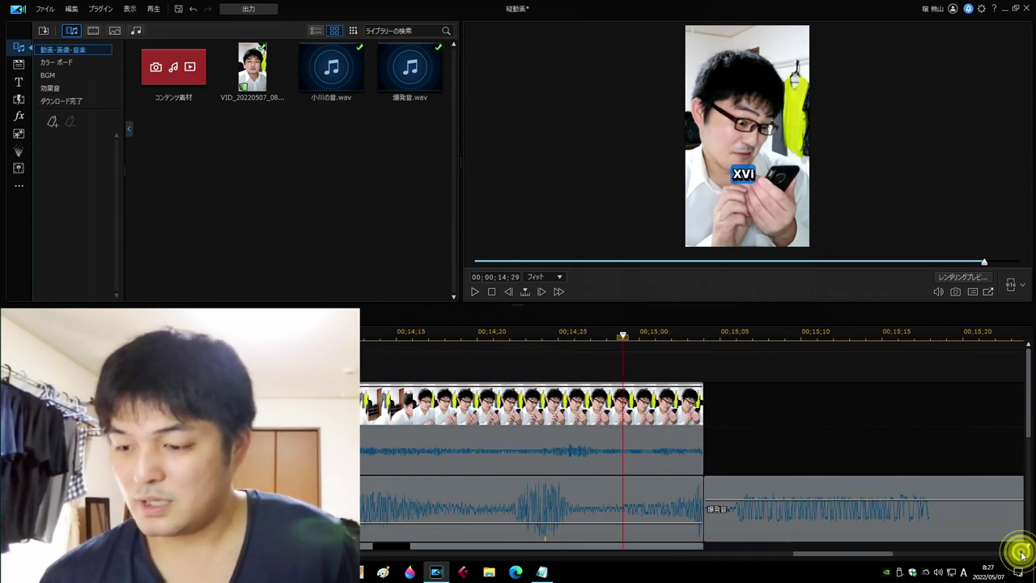
click(739, 525)
drag(705, 521, 749, 522)
click(765, 522)
scroll(712, 486, down, 5)
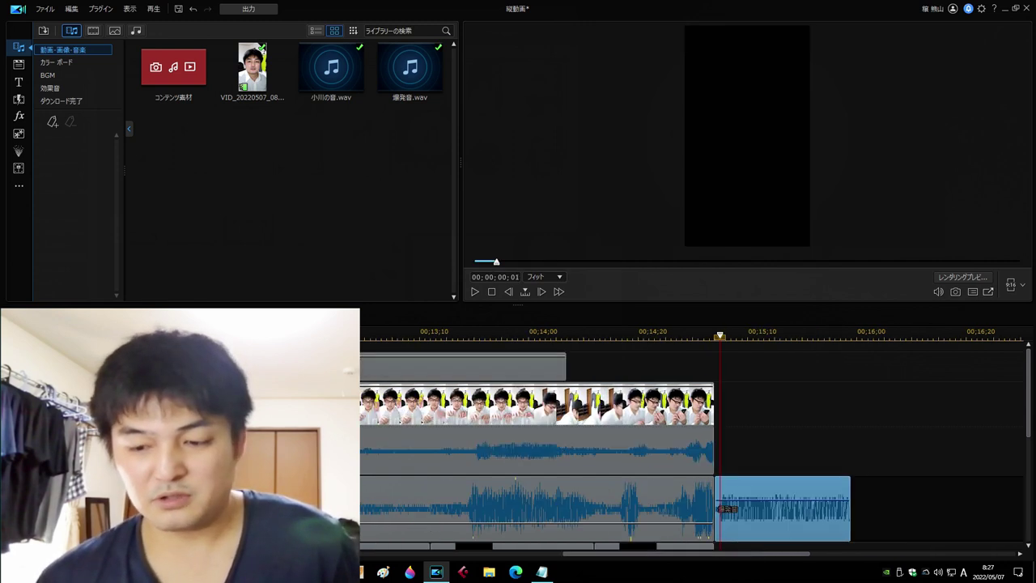
click(689, 339)
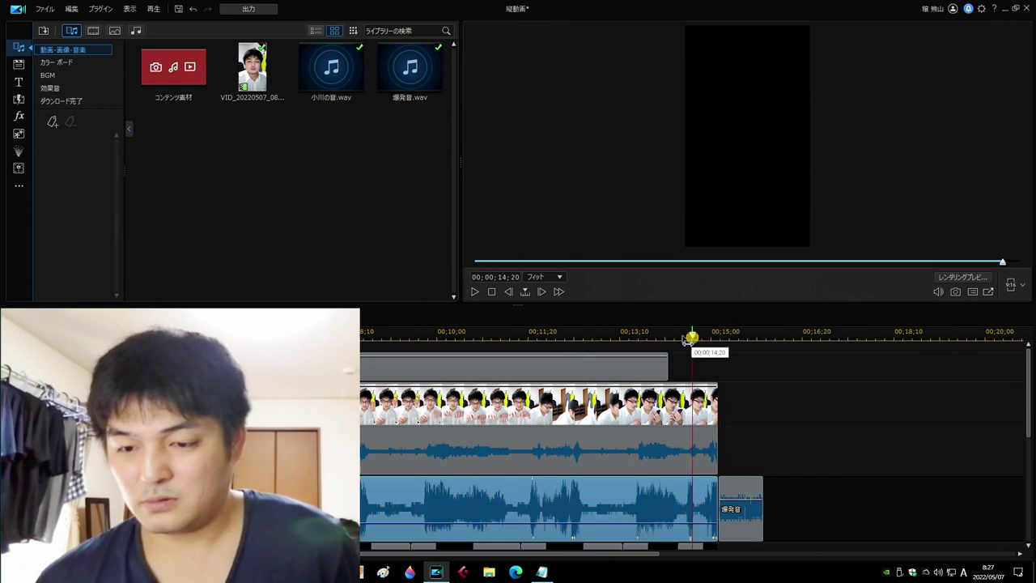
click(476, 293)
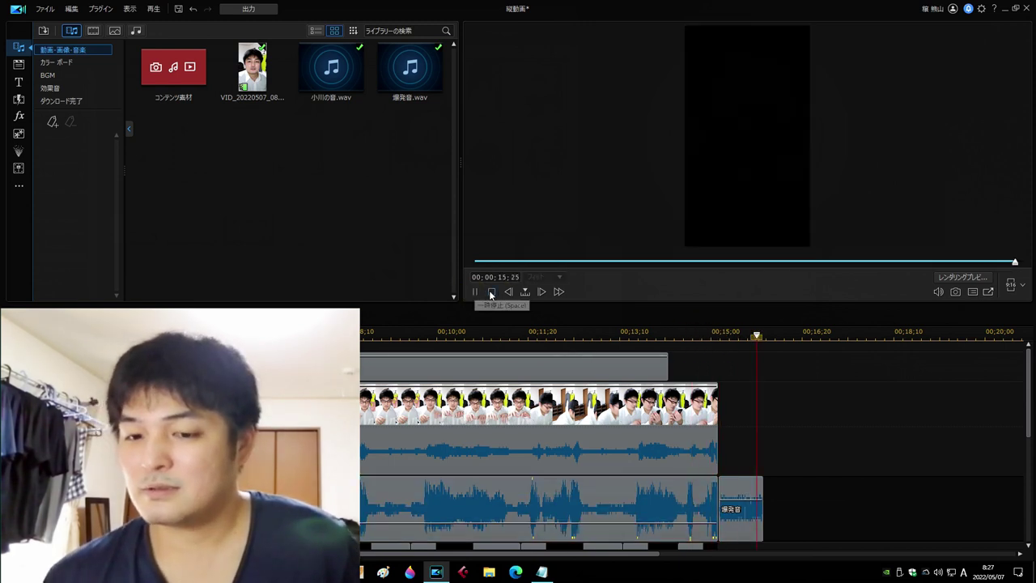
click(493, 292)
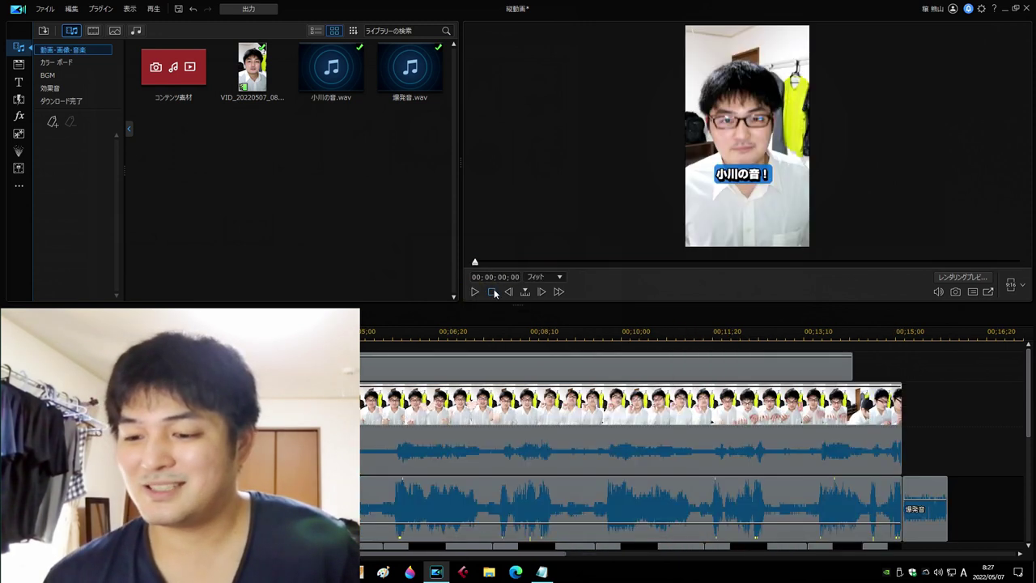
- Place the downloaded 24403721_01 space clip on the track above the main video, starting at its end, and trim its opening
click(64, 101)
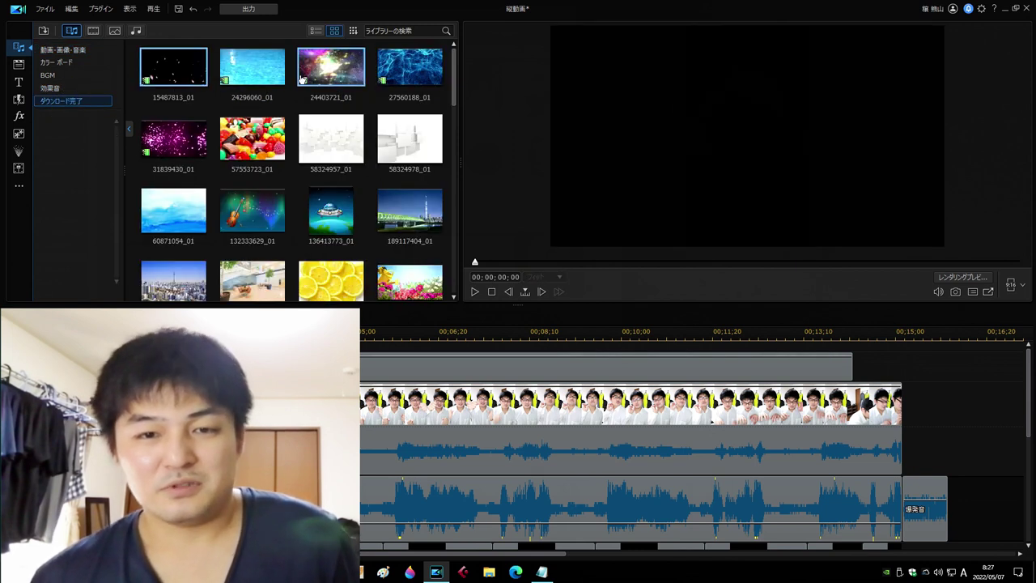
drag(301, 78, 897, 365)
click(1020, 554)
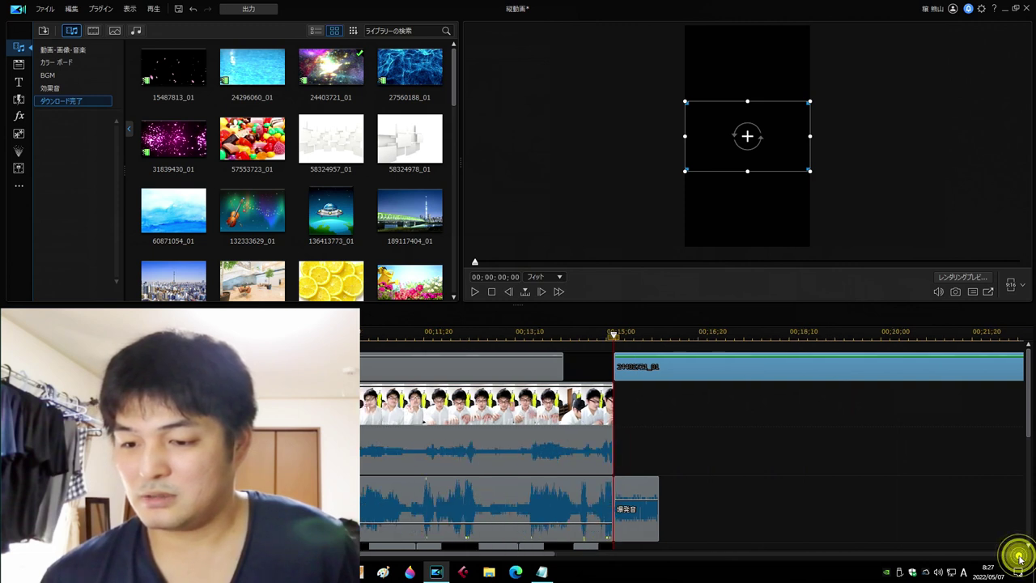
drag(1019, 557, 1020, 557)
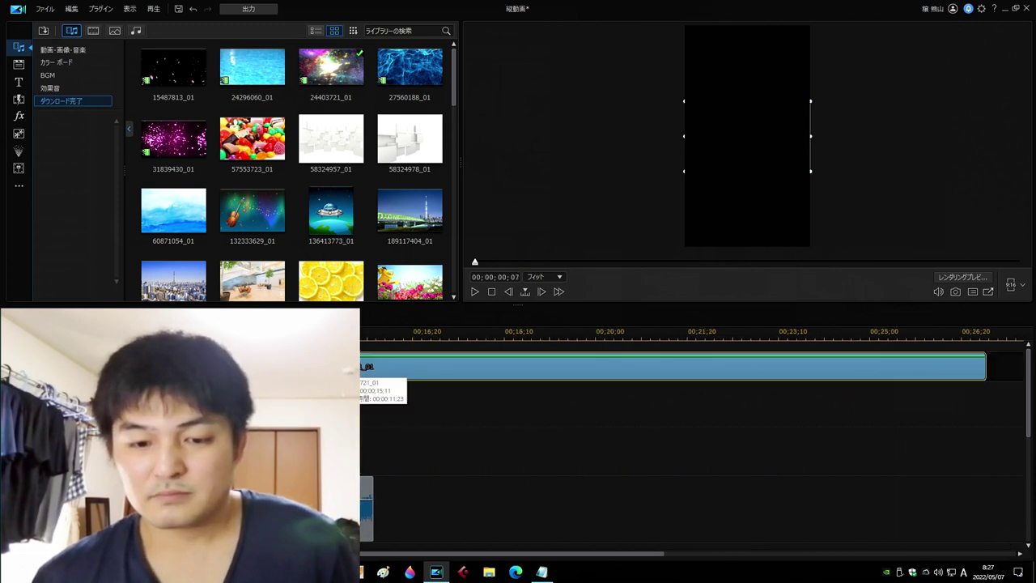
mouse_move(356, 368)
mouse_down()
mouse_move(478, 369)
mouse_move(355, 369)
mouse_up()
- Set the playback speed of the whole 24403721_01 clip to 7 and play the new ending
click(481, 367)
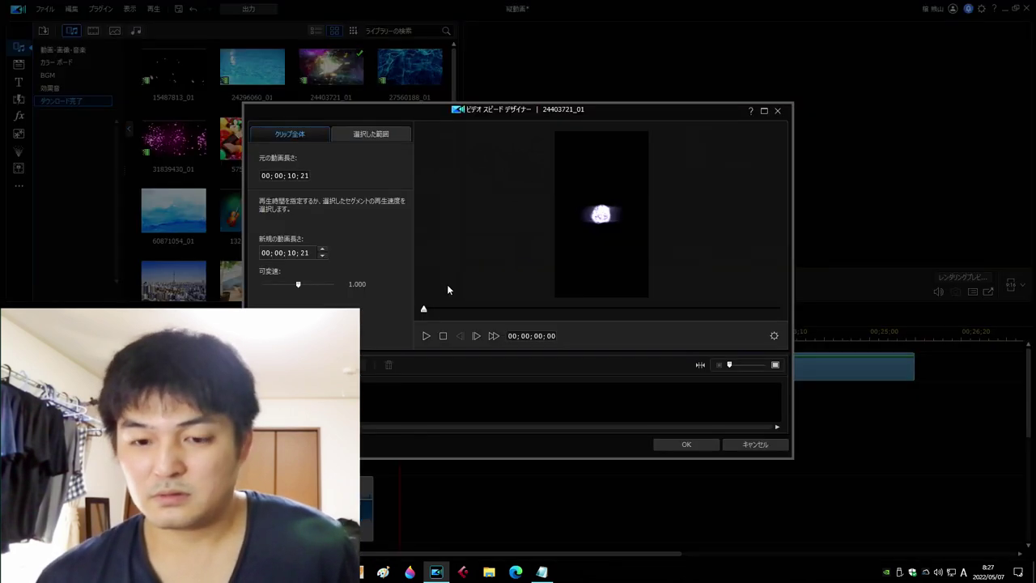
click(350, 284)
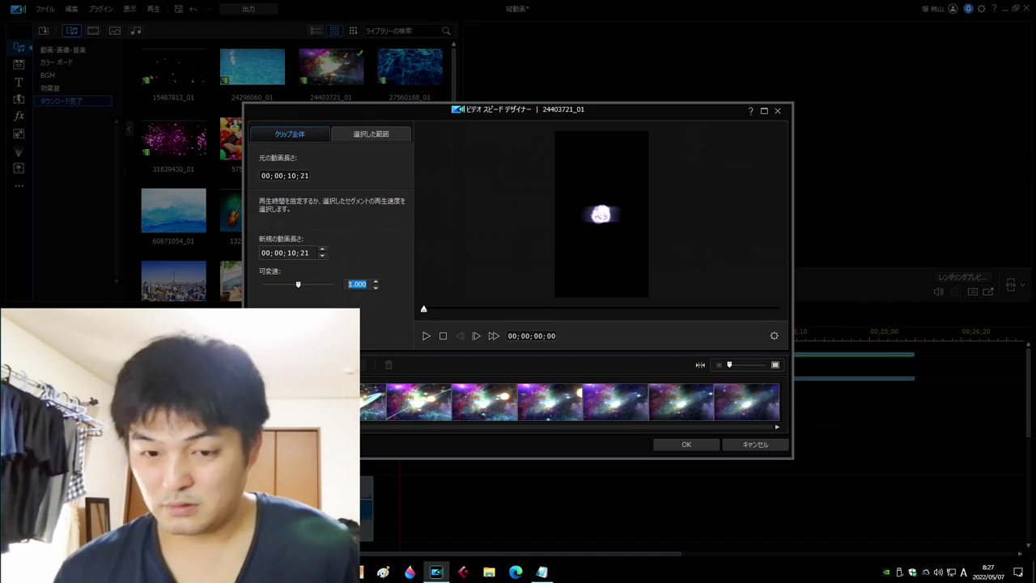
text(7)
key(Return)
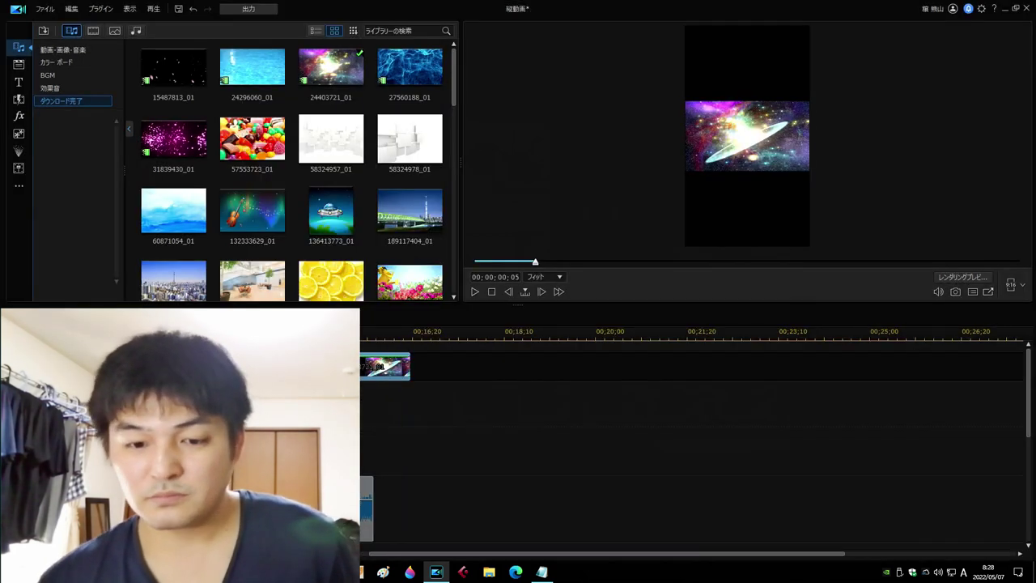
click(490, 292)
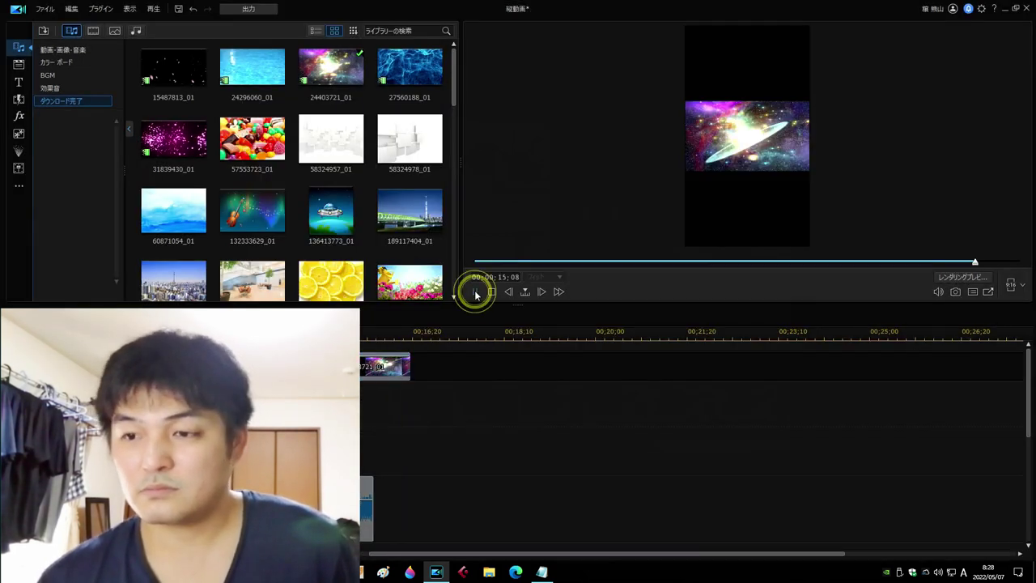
click(489, 293)
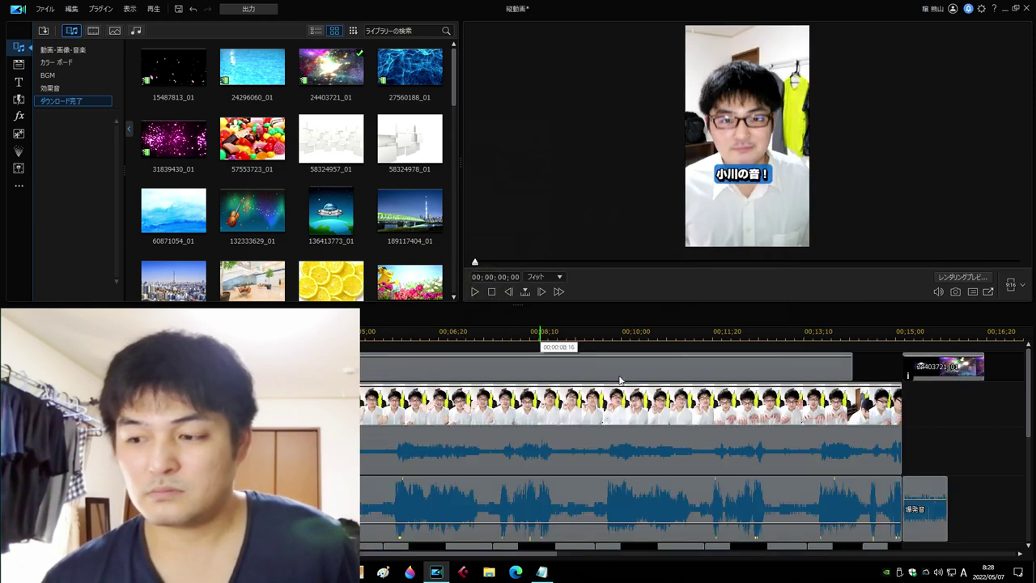
- Extend the 爆発音 clip's end to 00;00;16;10 and trim the 24403721_01 space clip to end at the same point
click(959, 368)
scroll(899, 503, down, 3)
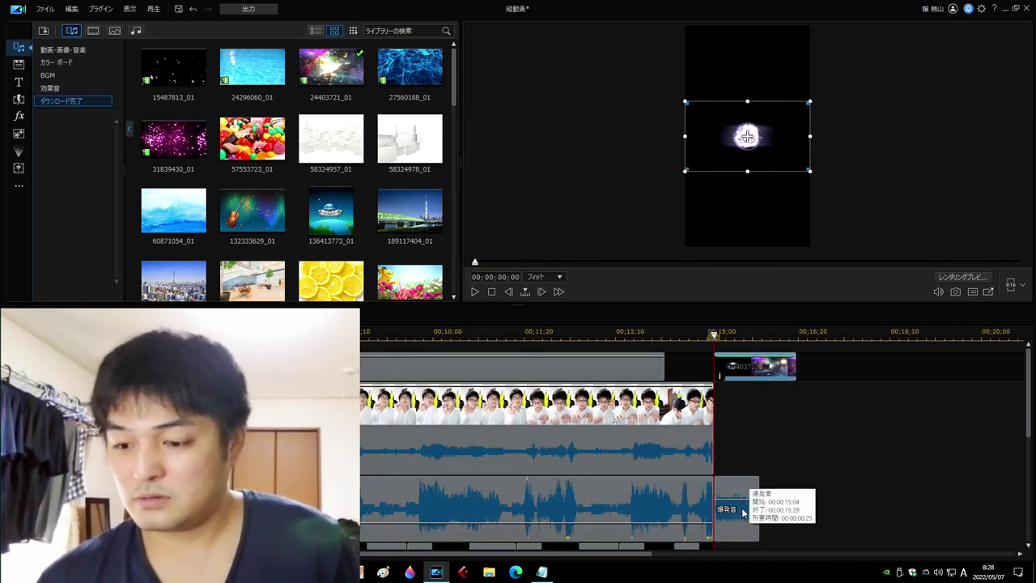
drag(757, 490, 778, 492)
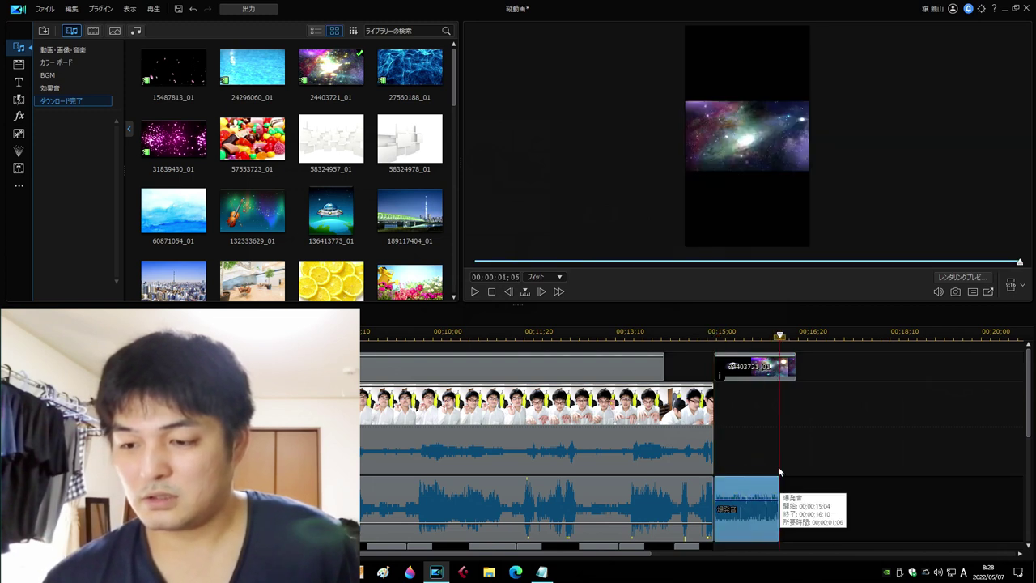
drag(790, 369, 779, 367)
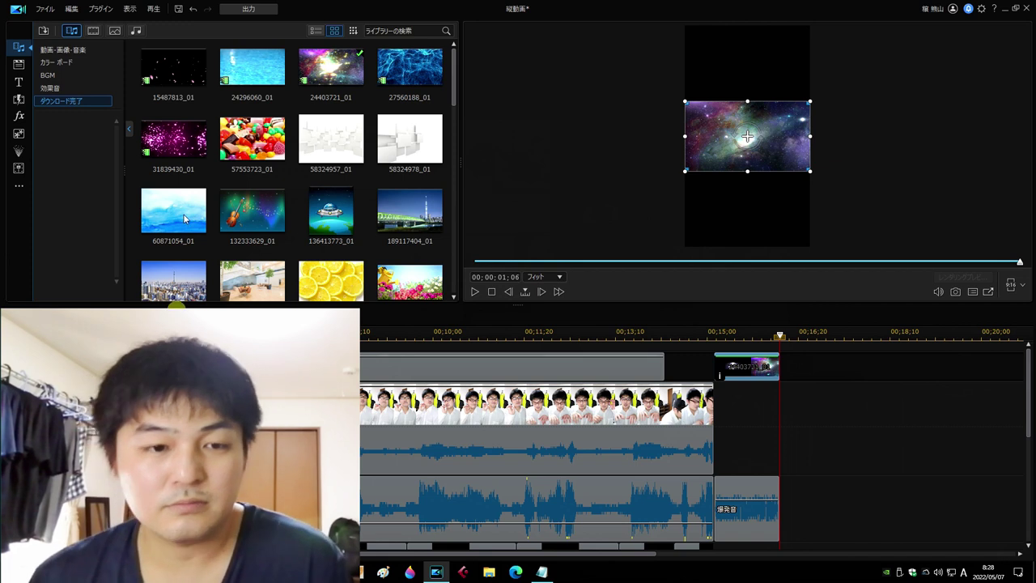
- Open the colour adjustment of the 24403721_01 space clip, set its hue to 82 and play it
key(ctrl+shift+f)
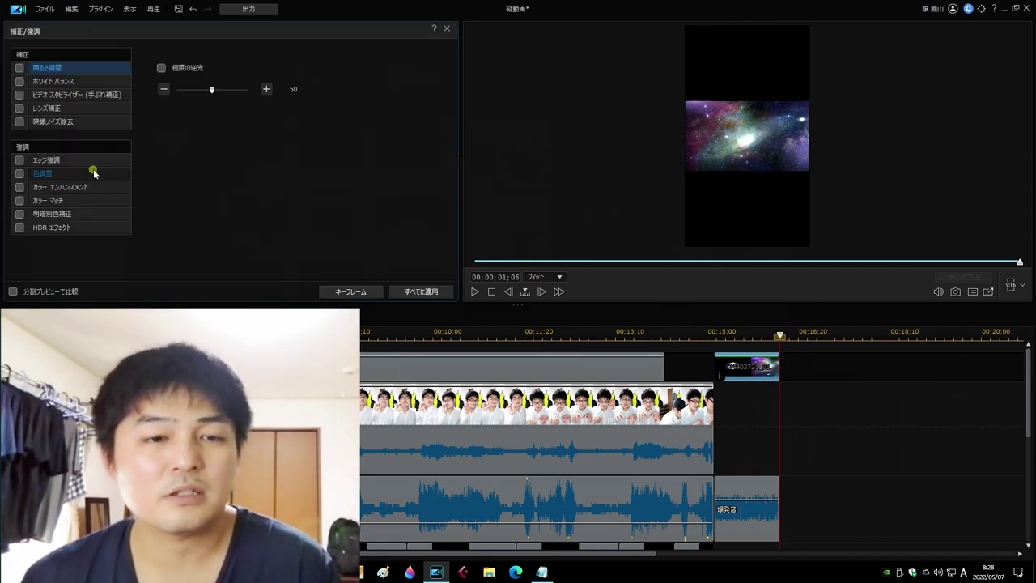
click(92, 172)
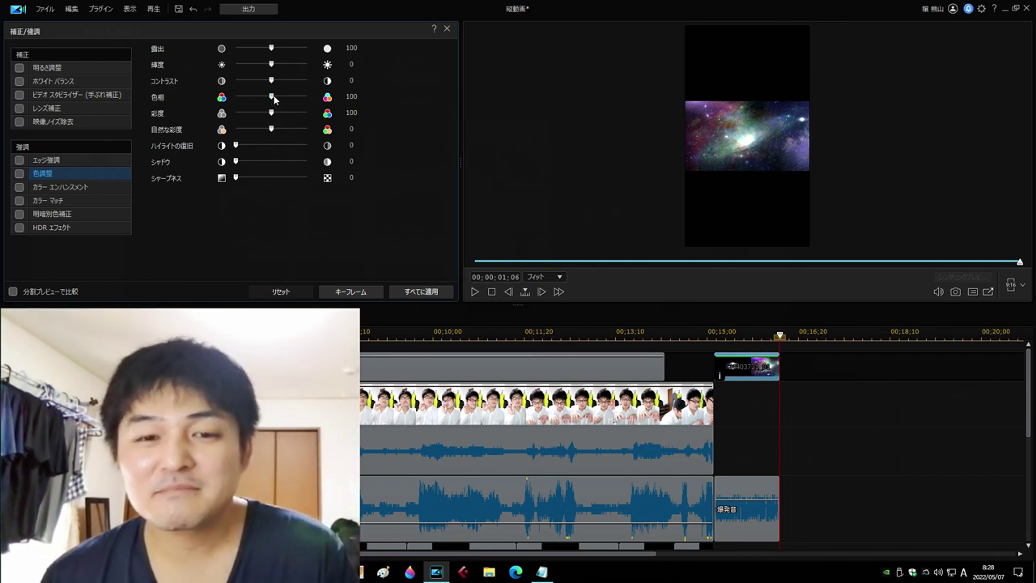
drag(273, 98, 267, 101)
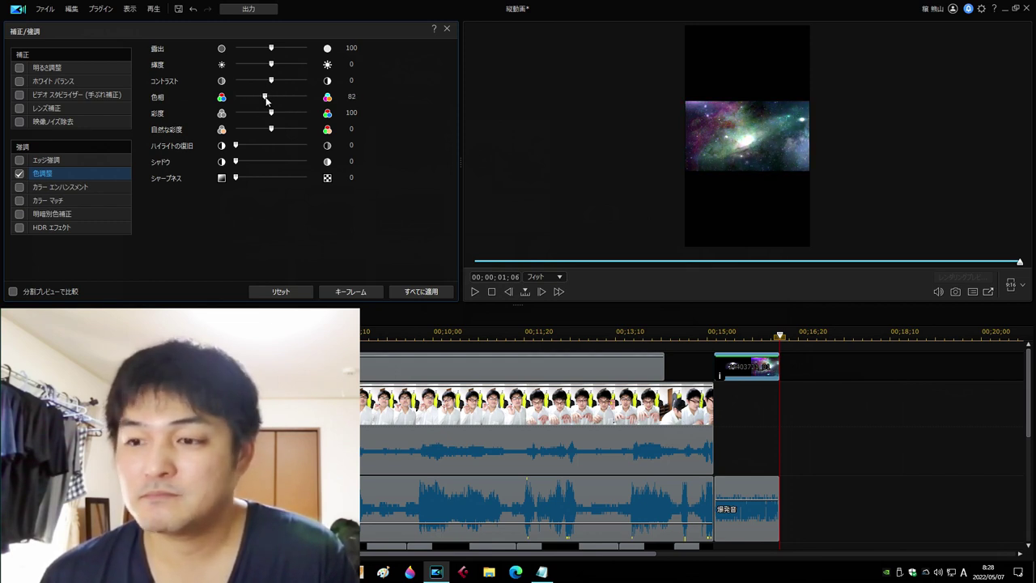
click(493, 291)
click(475, 291)
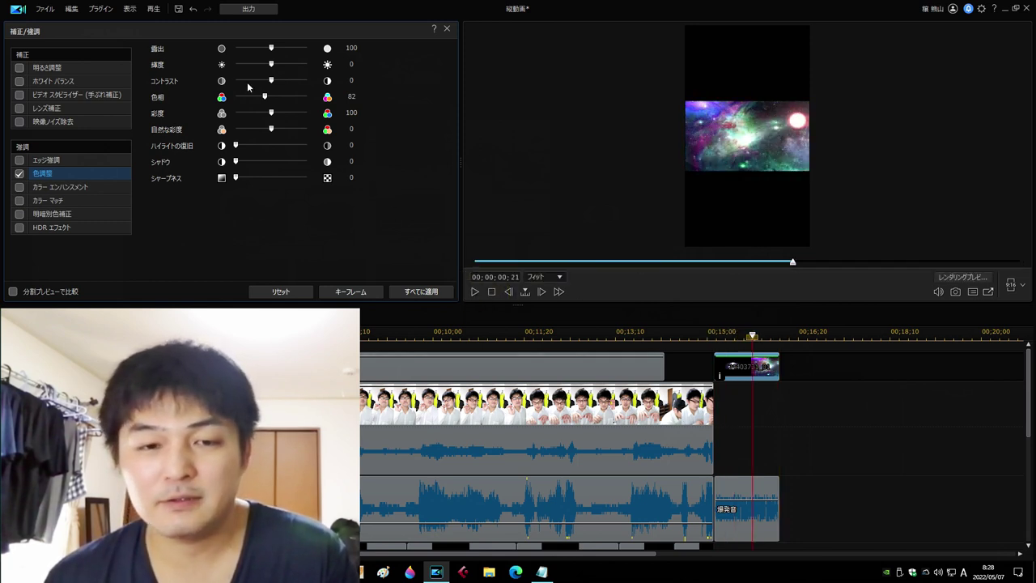
- Try hue values of 59 and 77 on the space clip, playing it to compare the colours
mouse_move(267, 98)
mouse_down()
mouse_move(298, 99)
mouse_move(237, 99)
mouse_move(259, 99)
mouse_up()
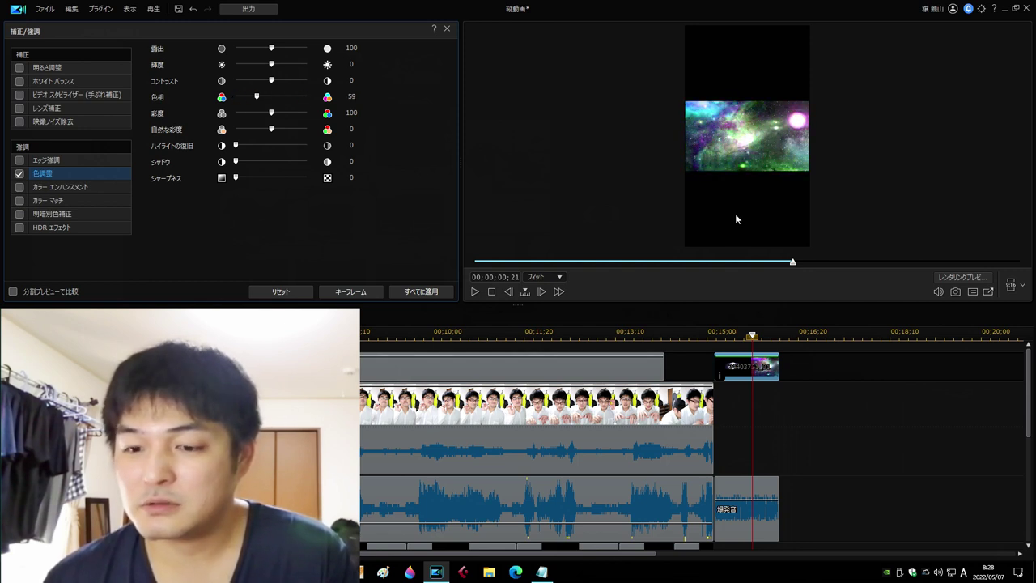
click(480, 292)
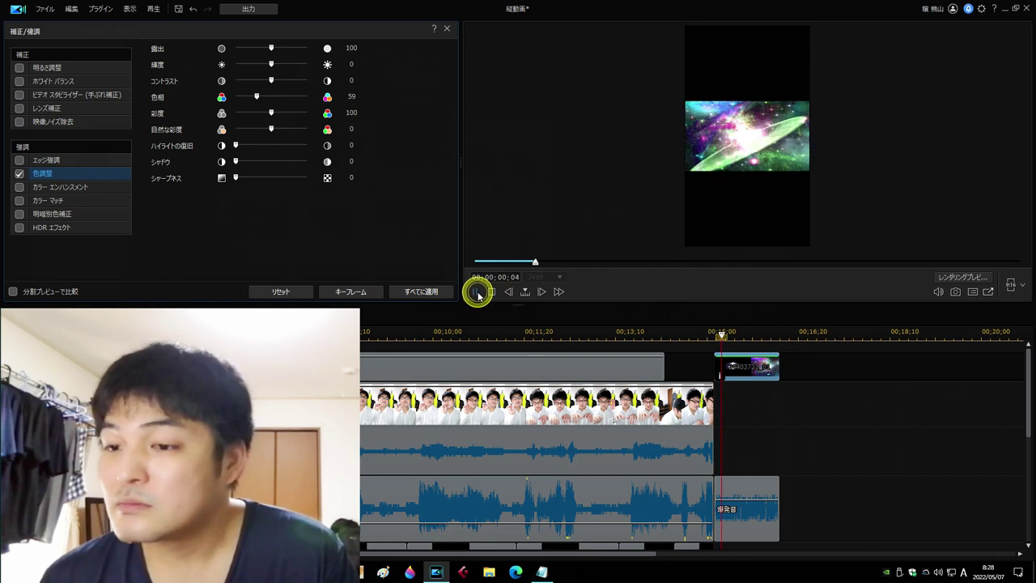
click(483, 293)
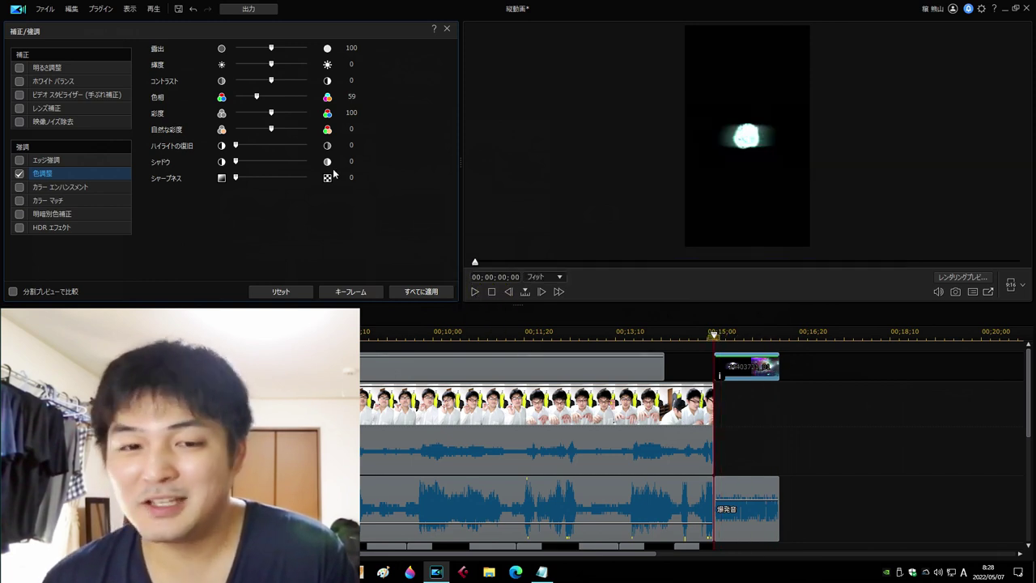
click(474, 293)
click(474, 291)
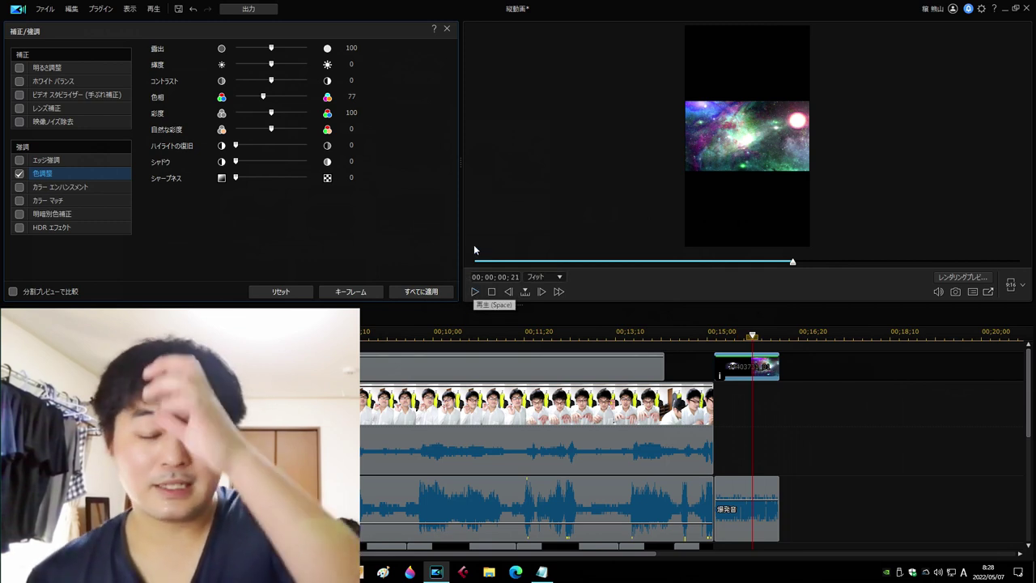
- Try hue values of 185 and 68 on the space clip and play each version
drag(264, 96, 305, 98)
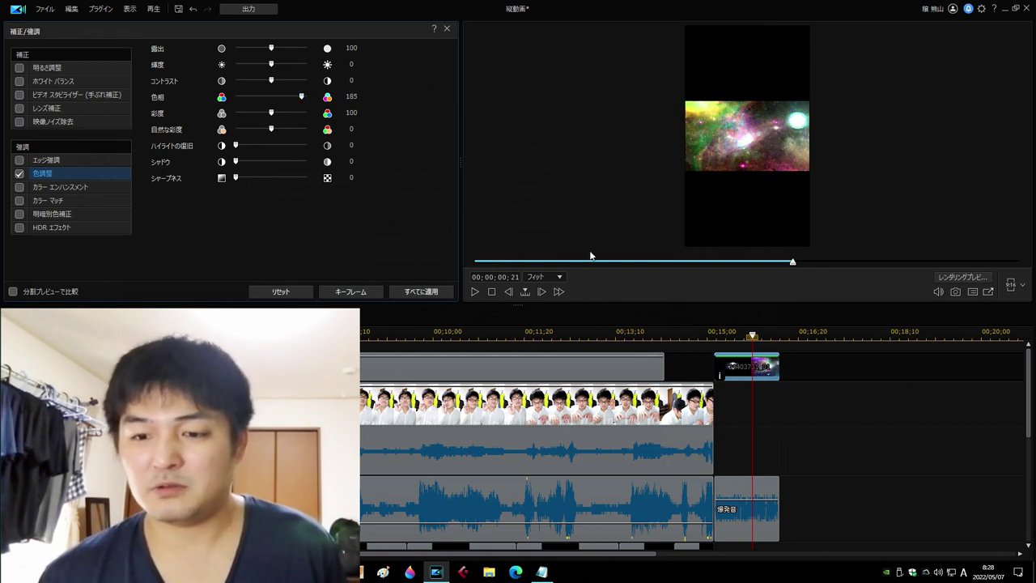
click(482, 292)
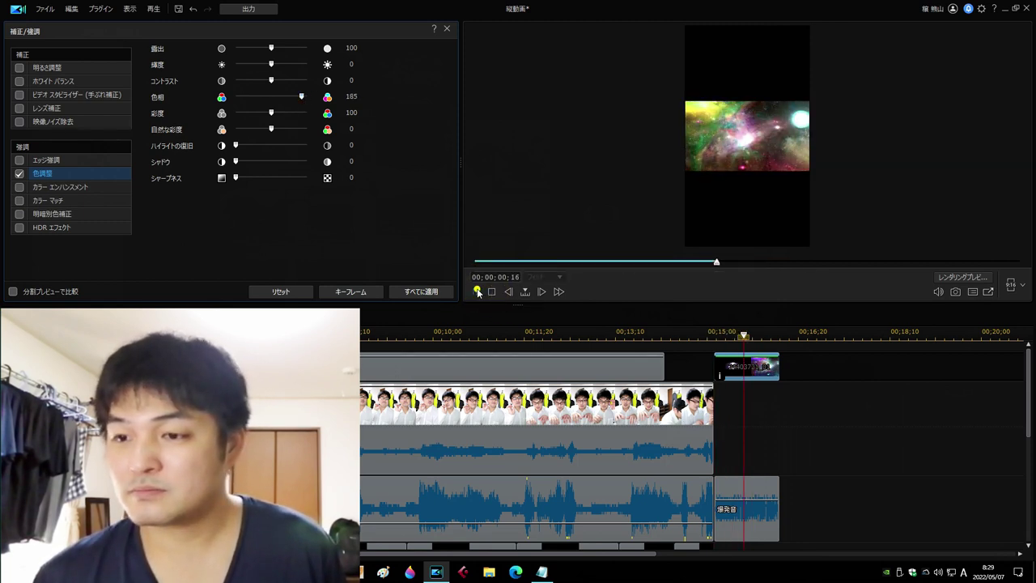
click(476, 291)
drag(299, 100, 261, 100)
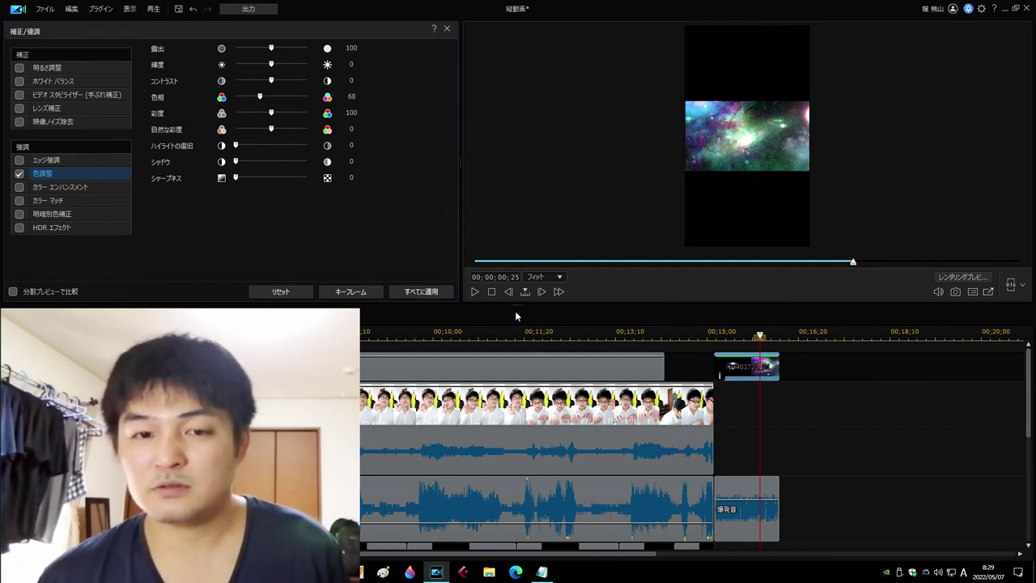
click(475, 291)
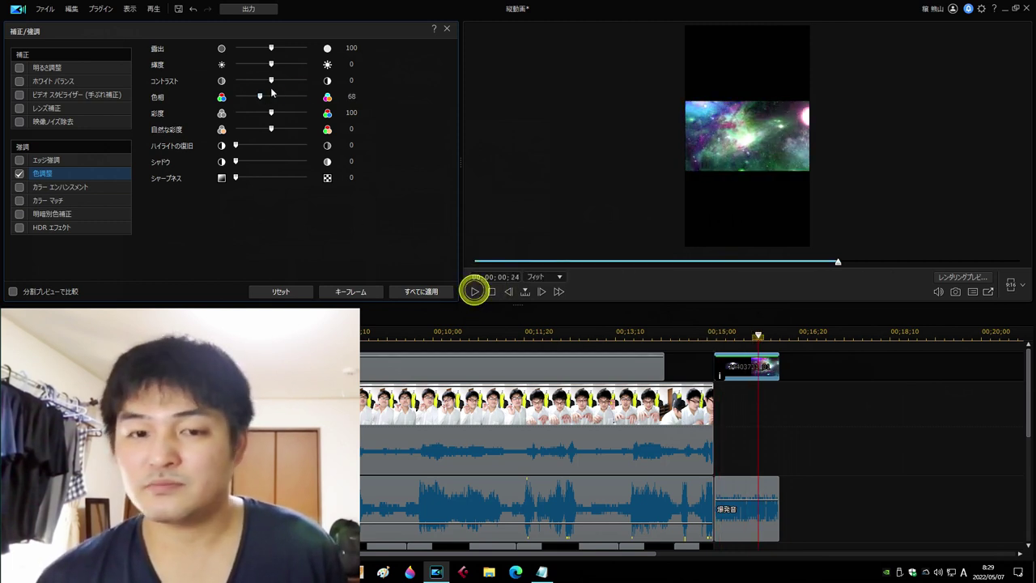
- Lower the space clip's hue to 0, play the result and close the colour adjustment
drag(261, 100, 247, 98)
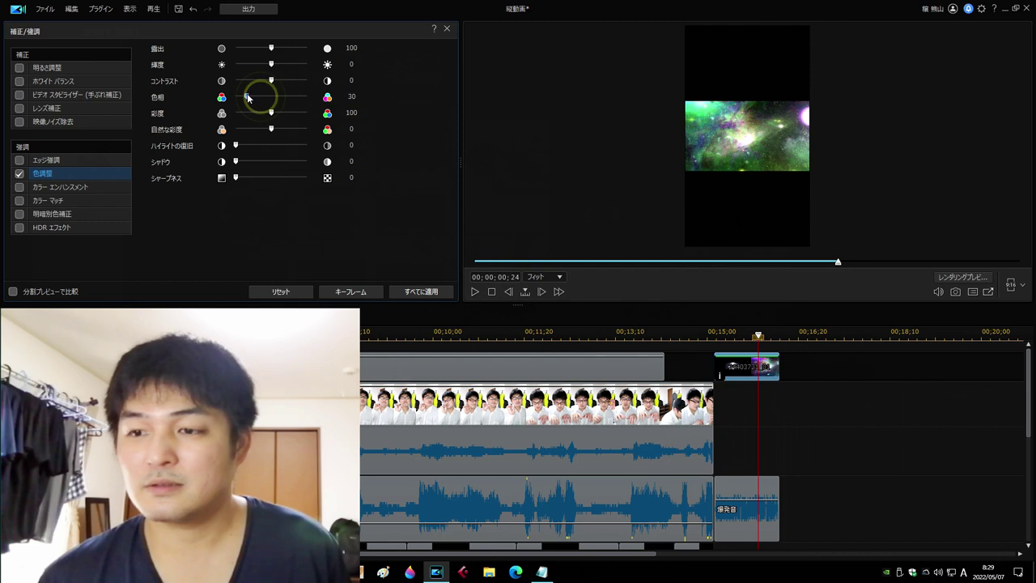
click(475, 291)
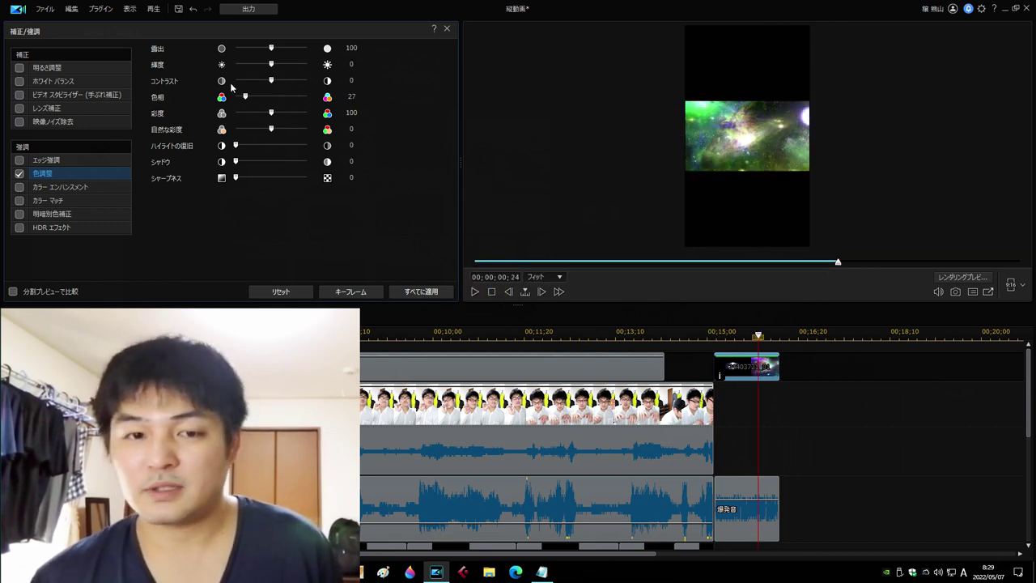
click(476, 291)
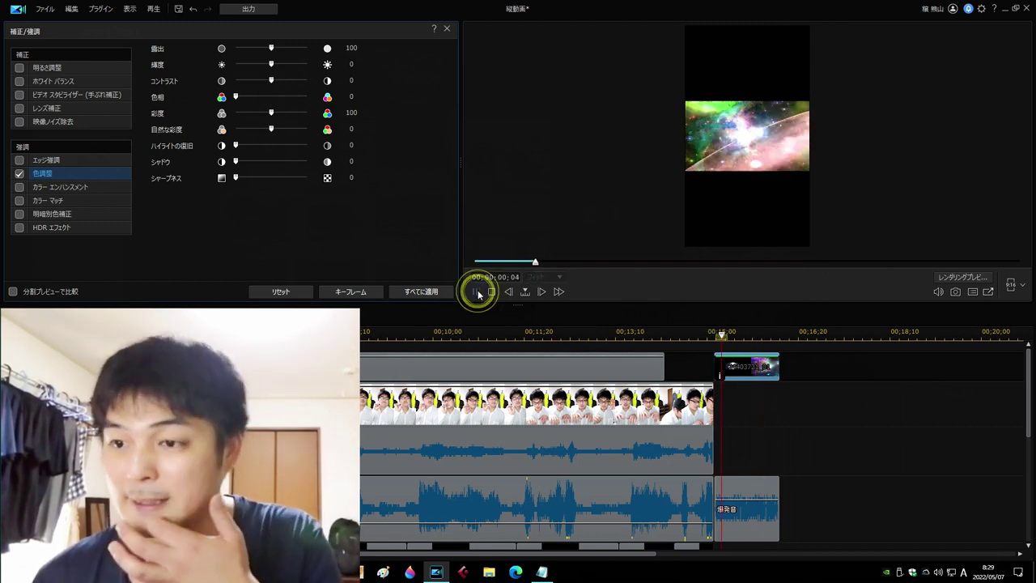
click(476, 292)
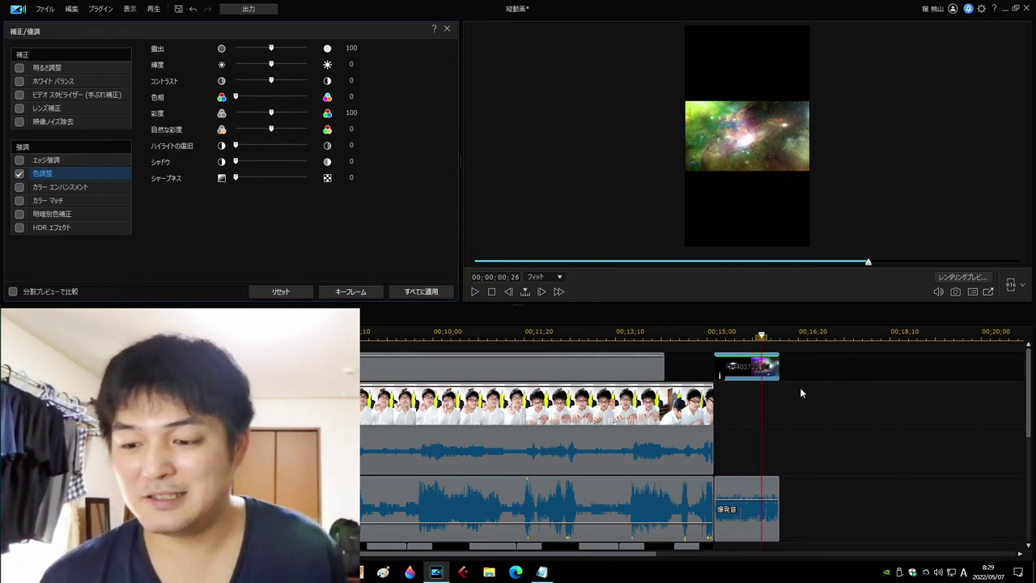
click(757, 383)
click(491, 292)
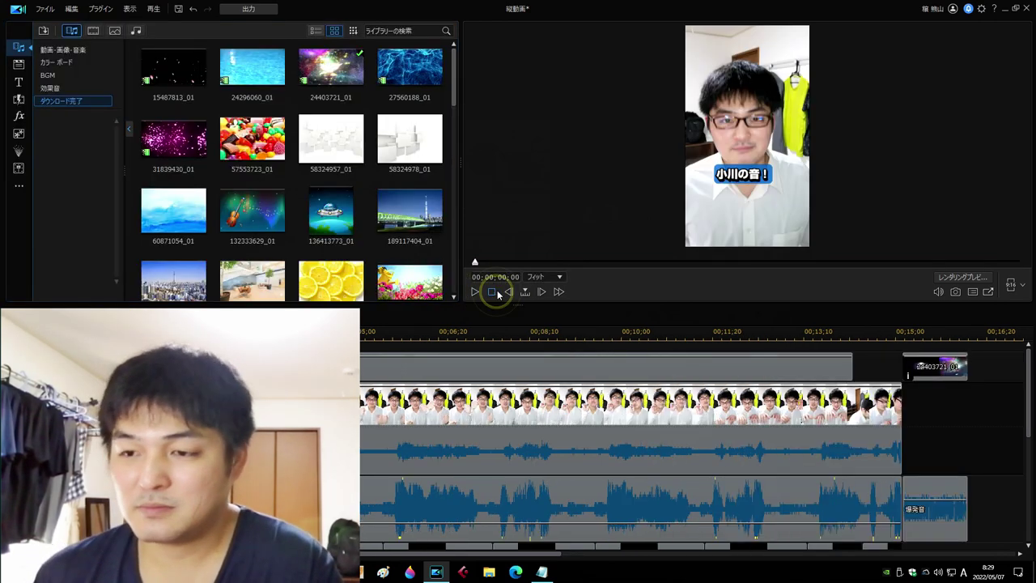
- Apply the favourite style effect ドリーミー to the whole main video clip
click(747, 136)
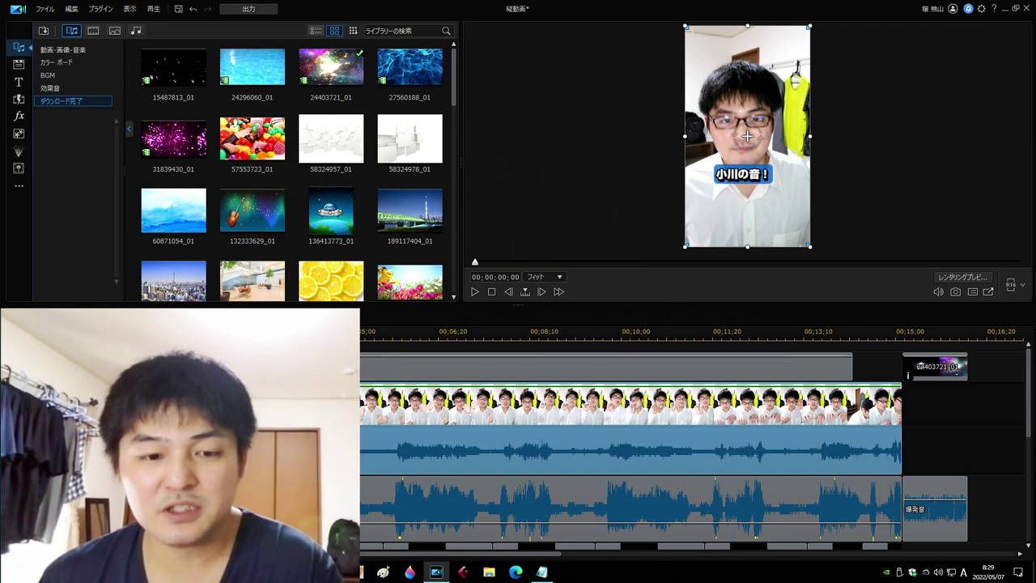
click(19, 118)
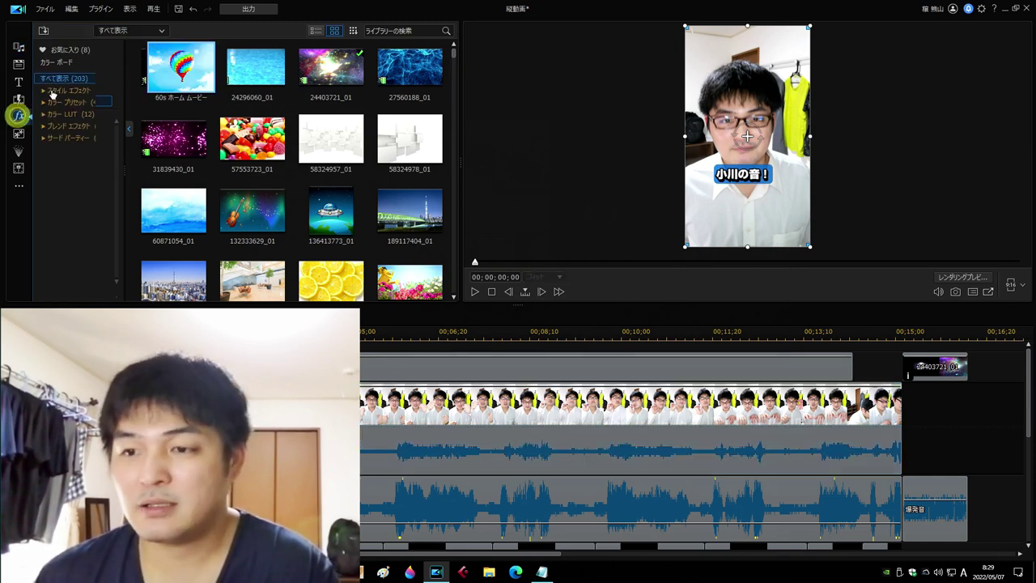
click(71, 49)
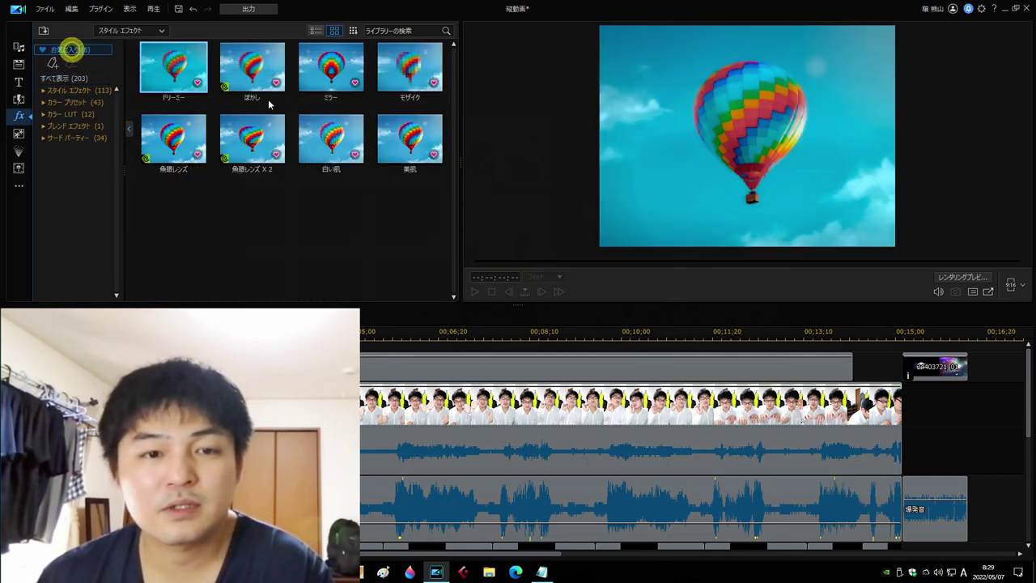
click(396, 412)
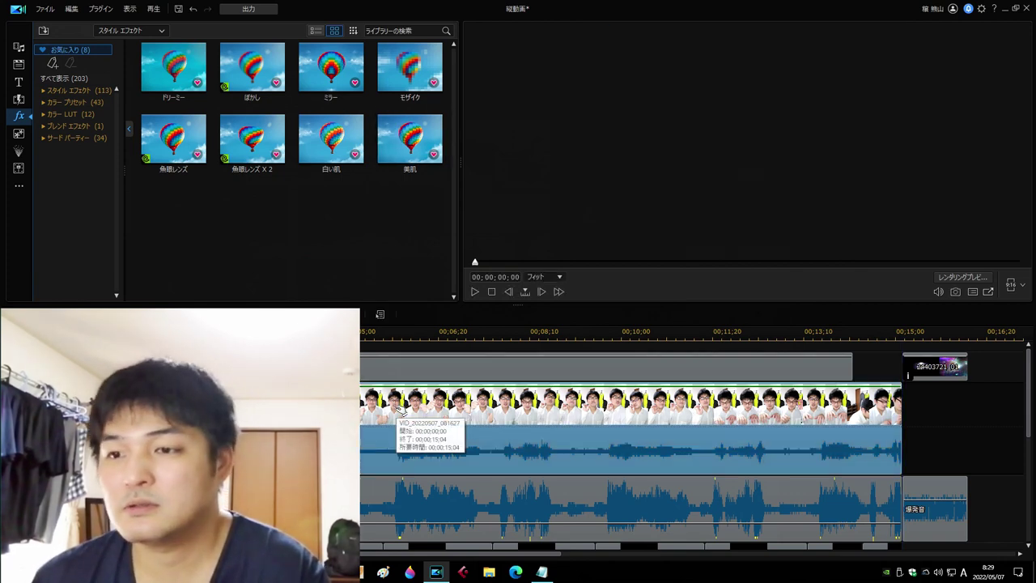
click(101, 11)
click(162, 78)
drag(166, 67, 368, 405)
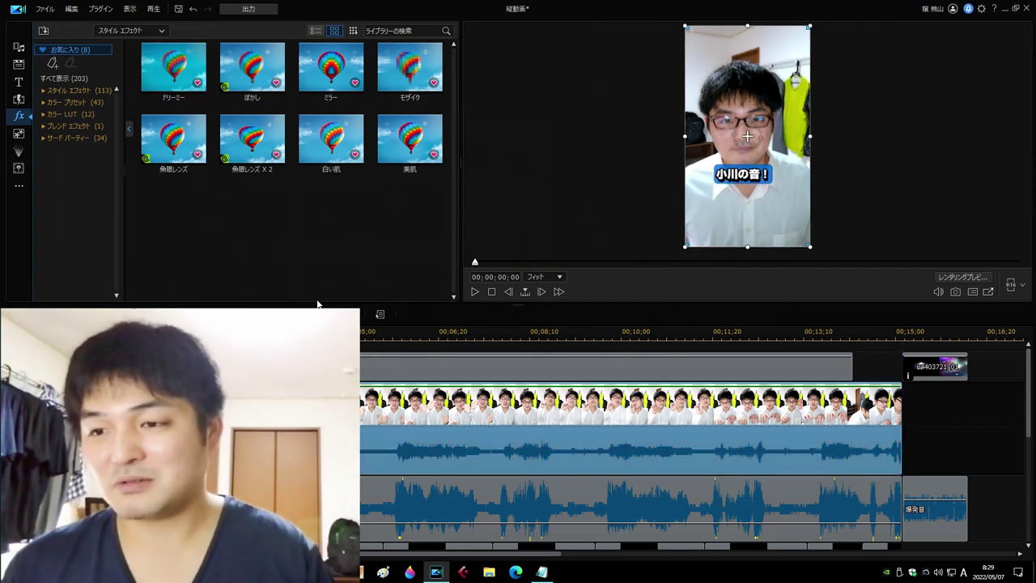
- Set the main video's exposure to 103 and brightness to 24 in the colour adjustment, playing it to check the look
click(267, 314)
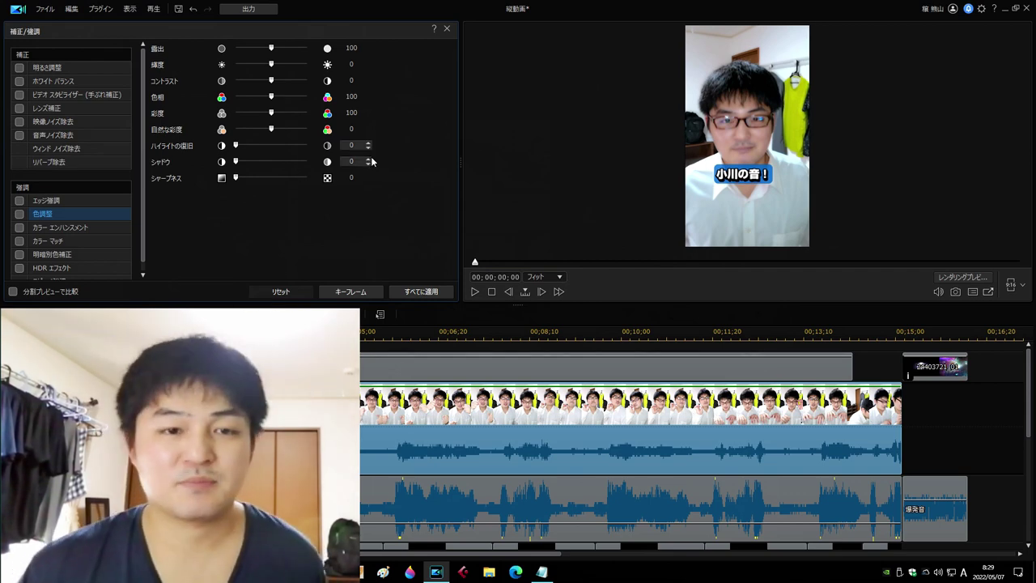
mouse_move(356, 129)
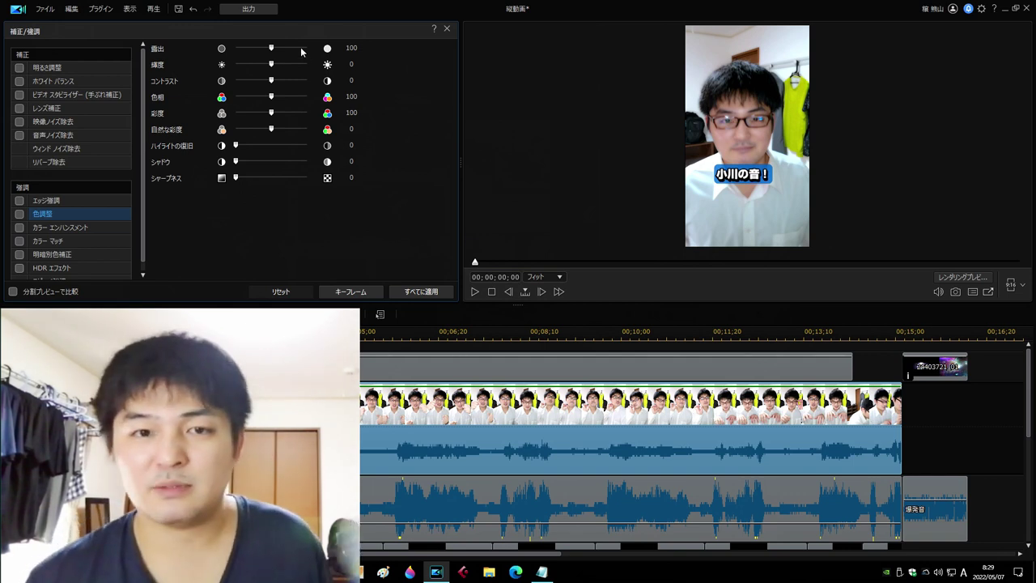
mouse_move(276, 68)
mouse_down()
mouse_move(281, 53)
mouse_move(268, 52)
mouse_move(282, 67)
mouse_up()
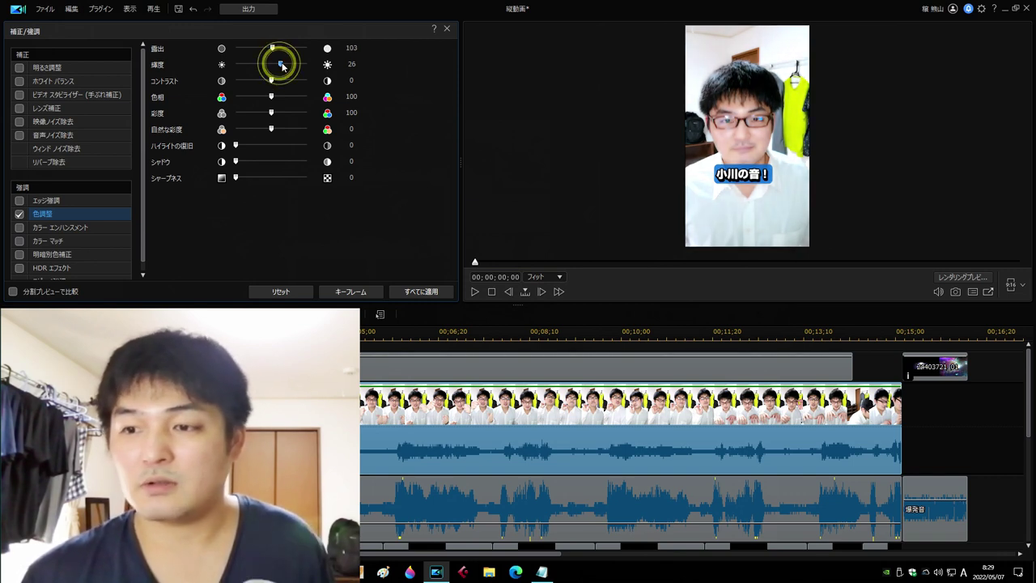
click(476, 292)
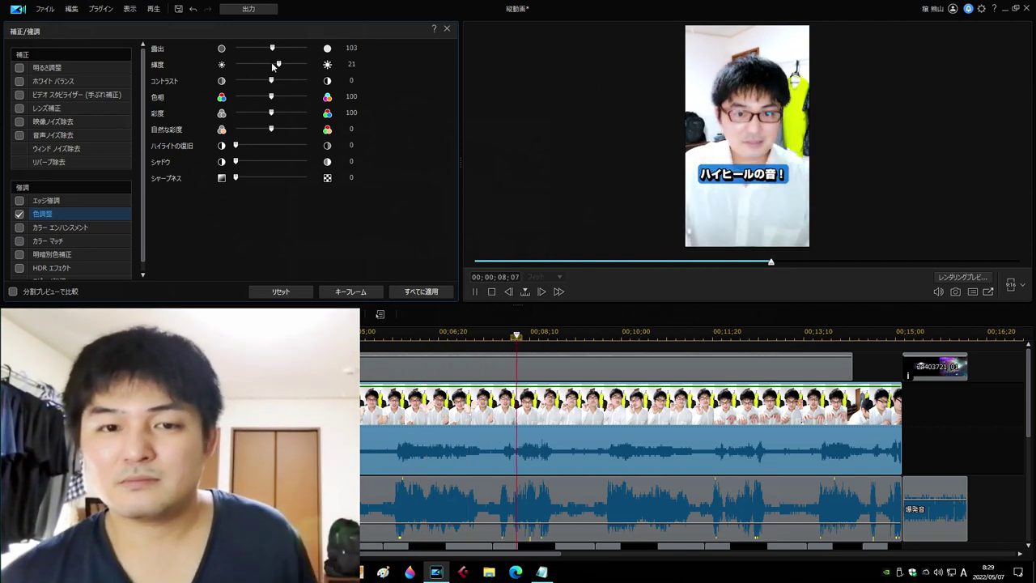
drag(279, 64, 281, 65)
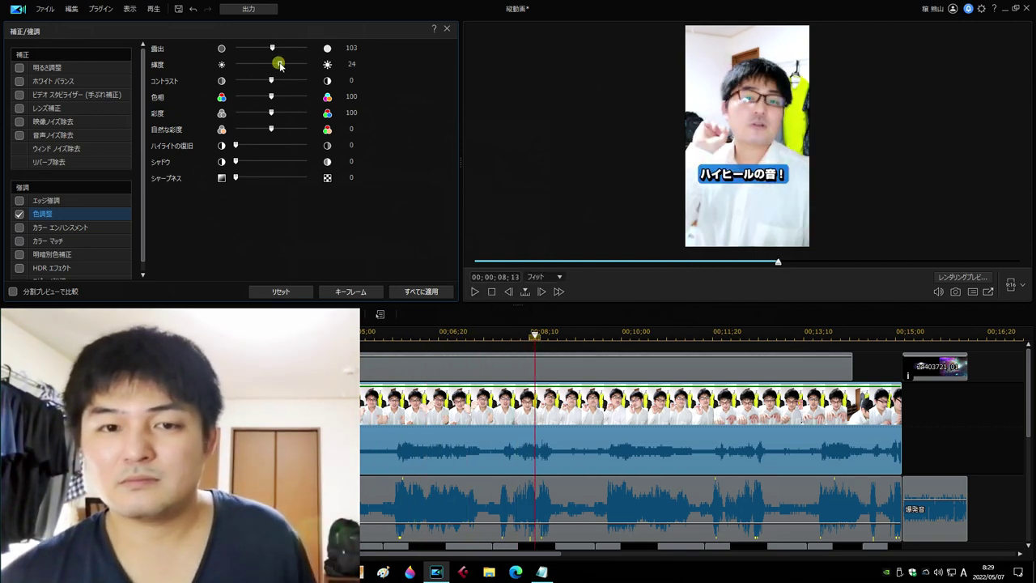
click(491, 292)
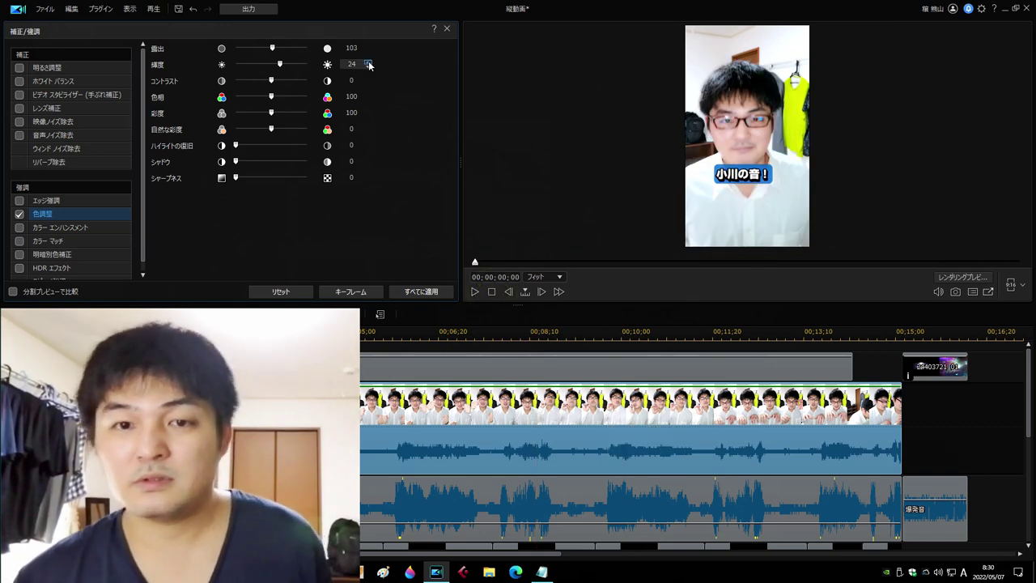
click(985, 420)
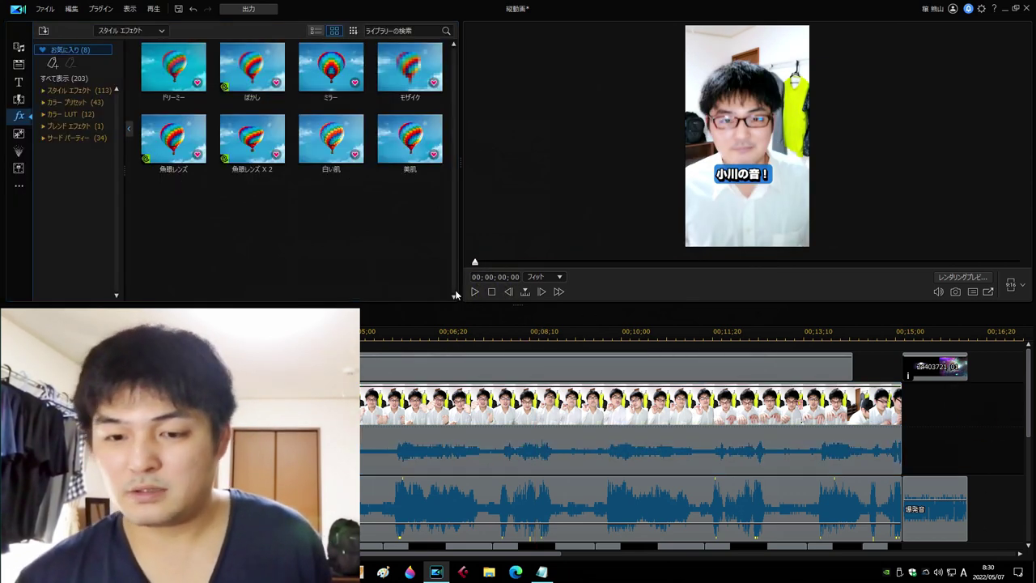
- Save the project, select the whole timeline range up to 00;00;16;10 and open the output settings for that range
click(491, 292)
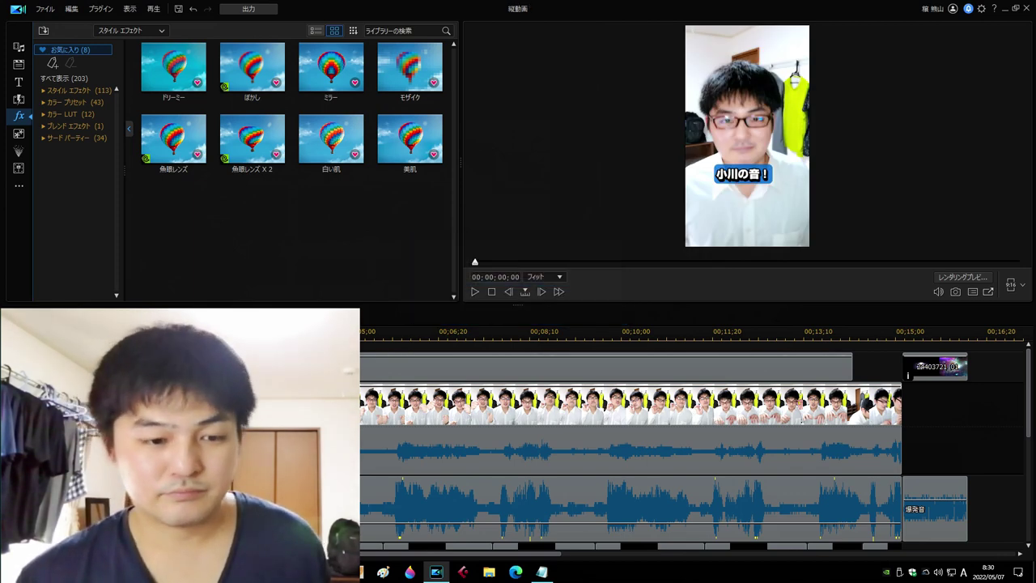
drag(648, 333, 968, 333)
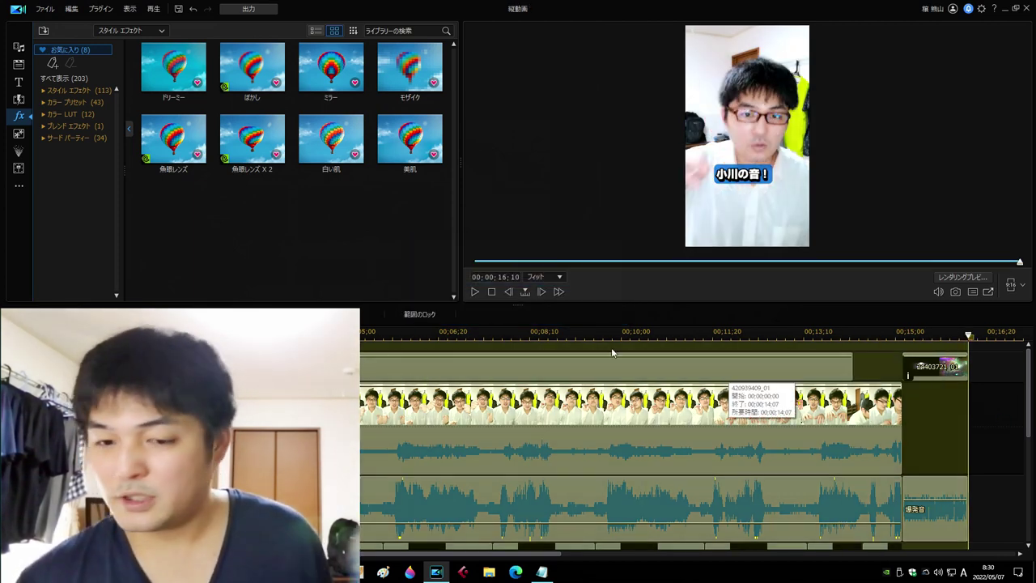
click(366, 314)
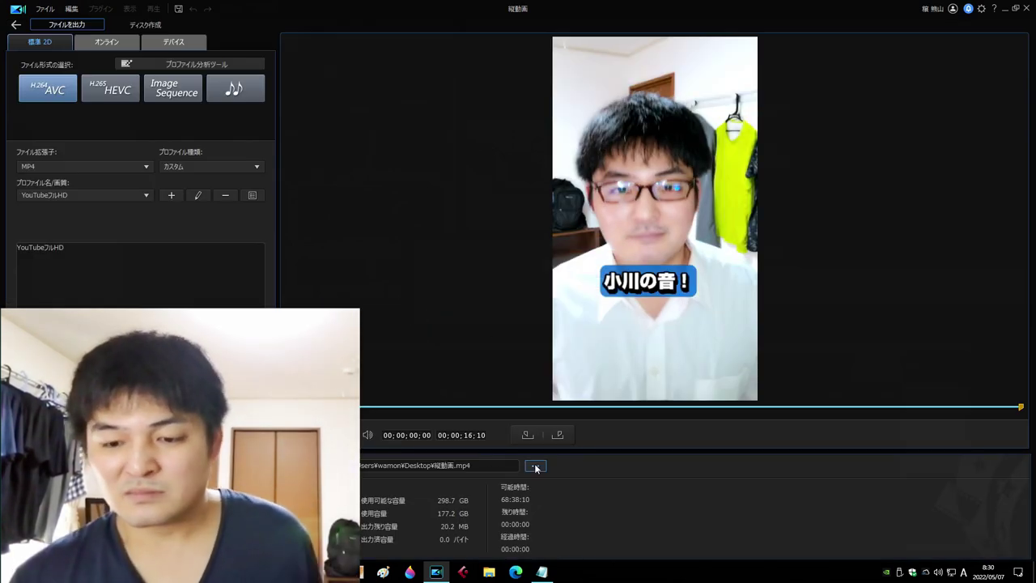
- Export the video to the desktop as 小川の音 完成.mp4 and return to editing
click(535, 466)
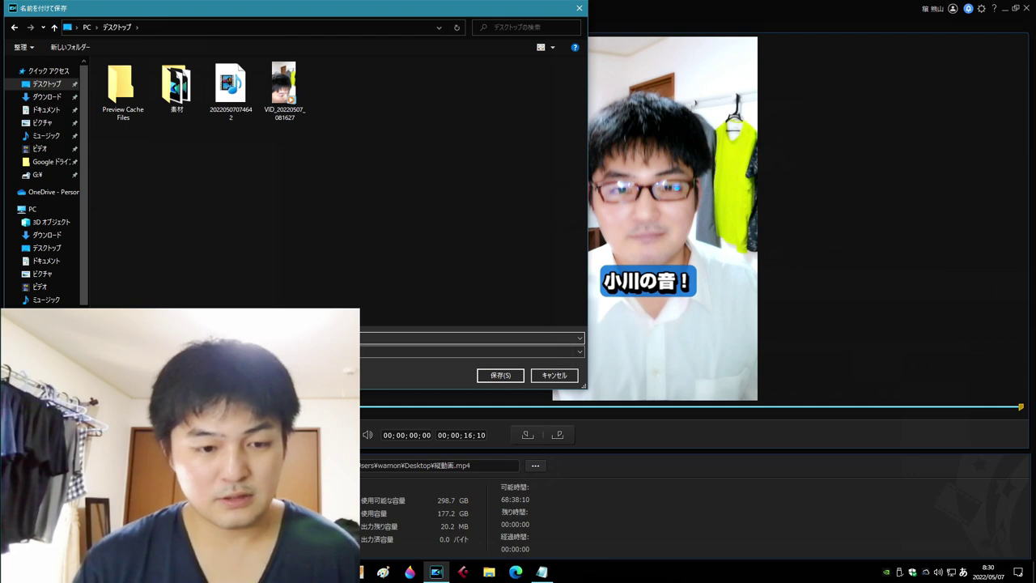
key(Return)
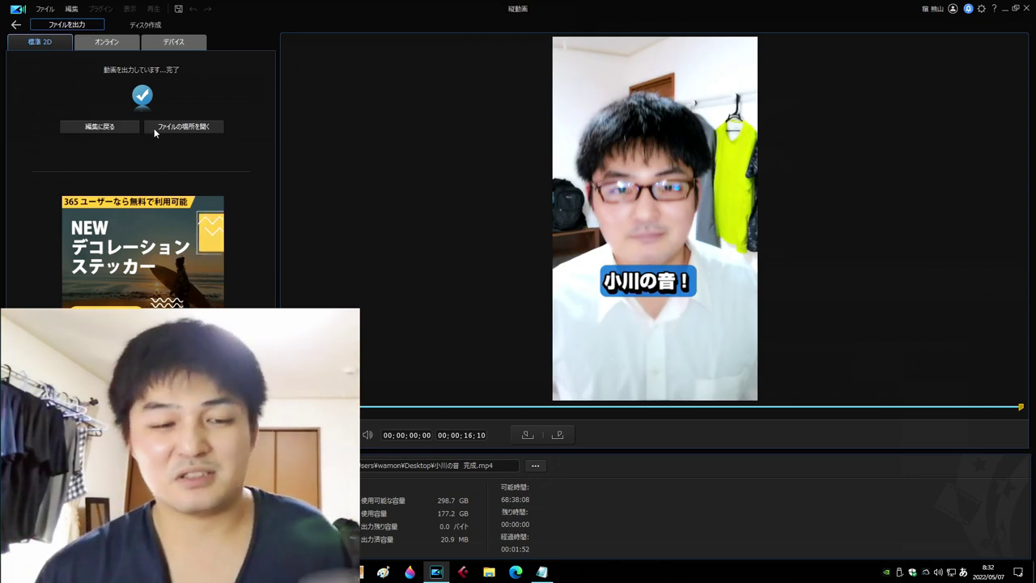
click(81, 127)
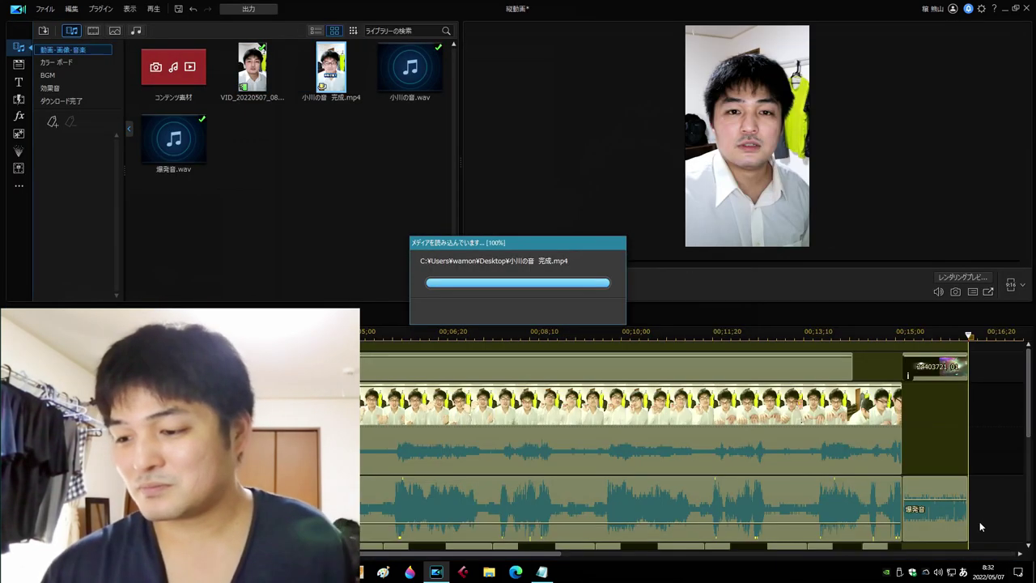
- Open the exported video from the desktop, watch it in the media player and close the player
key(super+d)
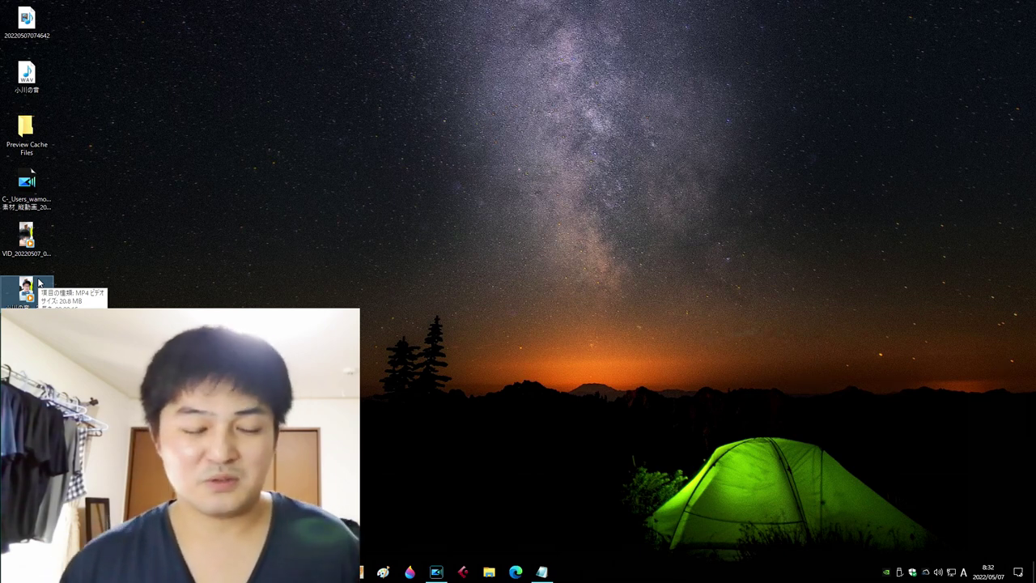
click(154, 265)
click(35, 287)
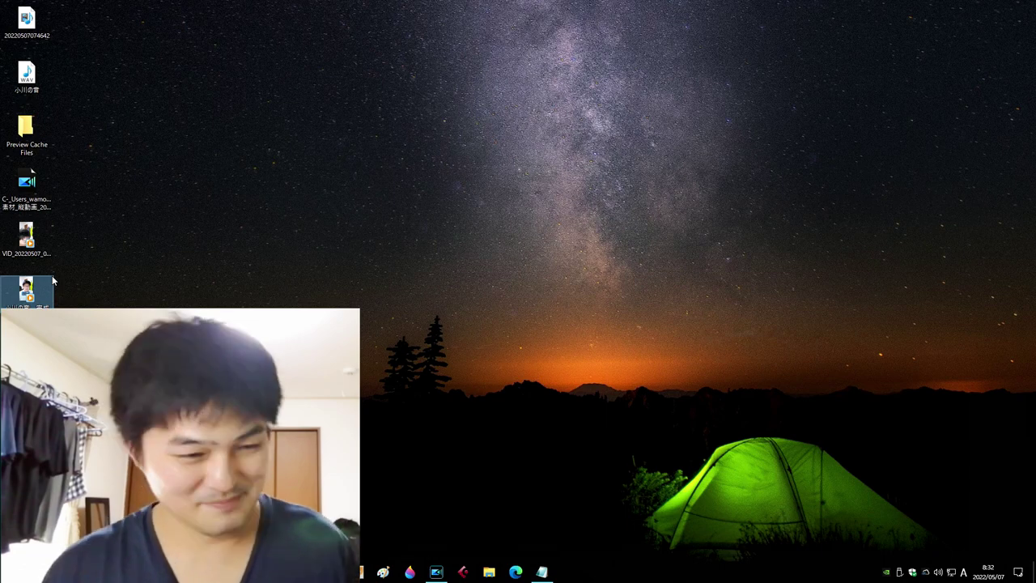
double_click(31, 297)
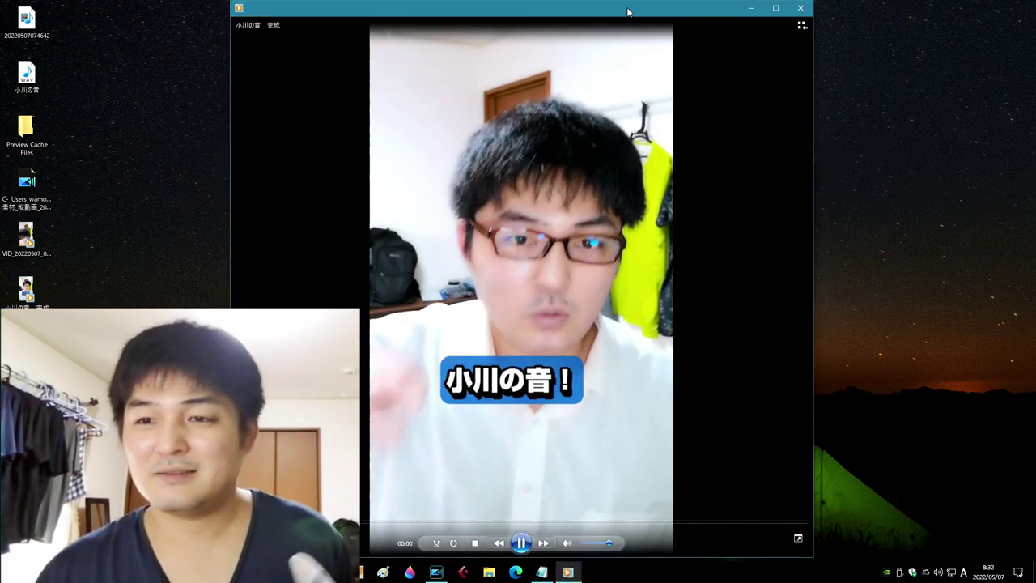
drag(643, 72, 652, 217)
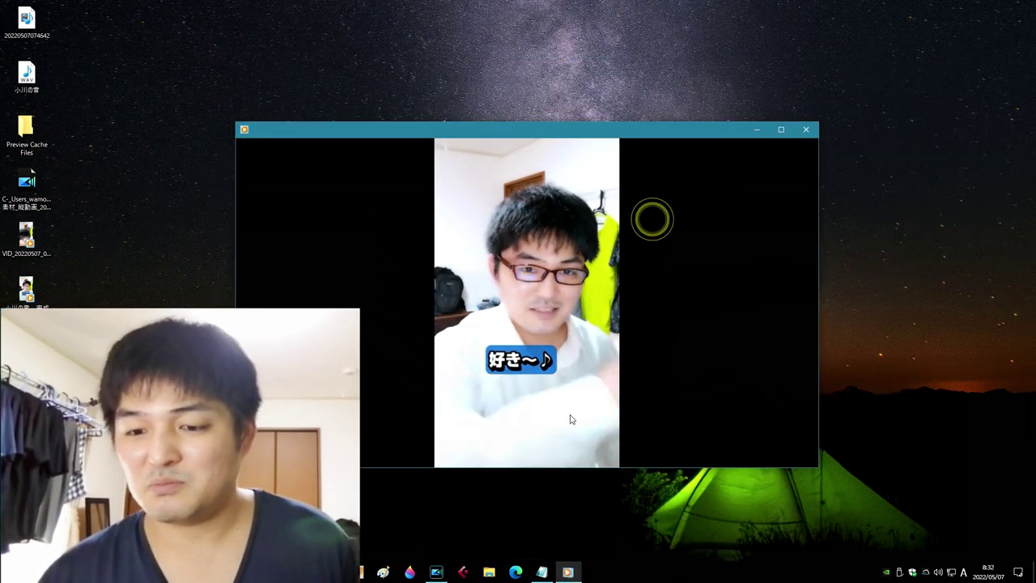
click(481, 453)
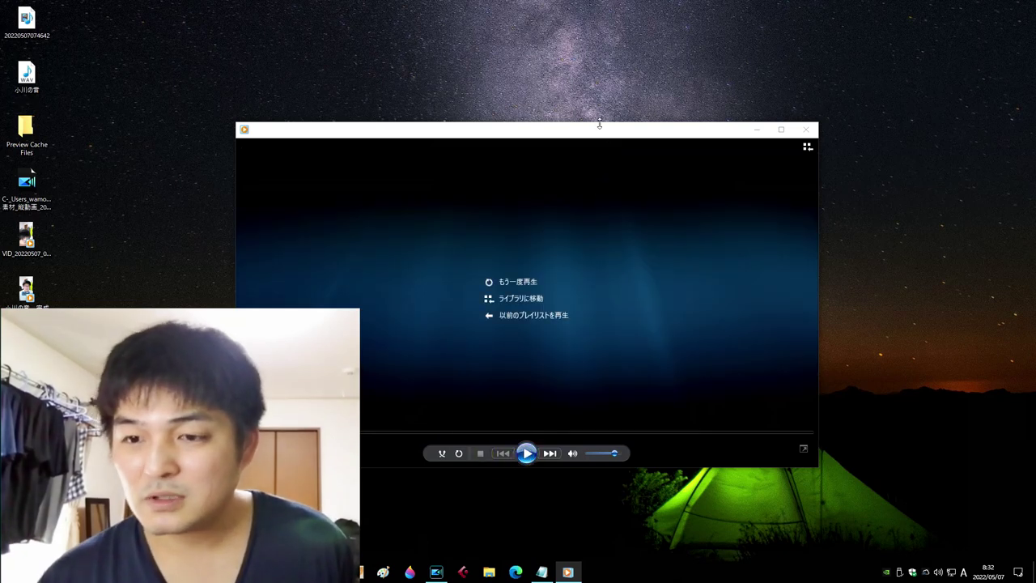
drag(601, 130, 606, 66)
click(531, 388)
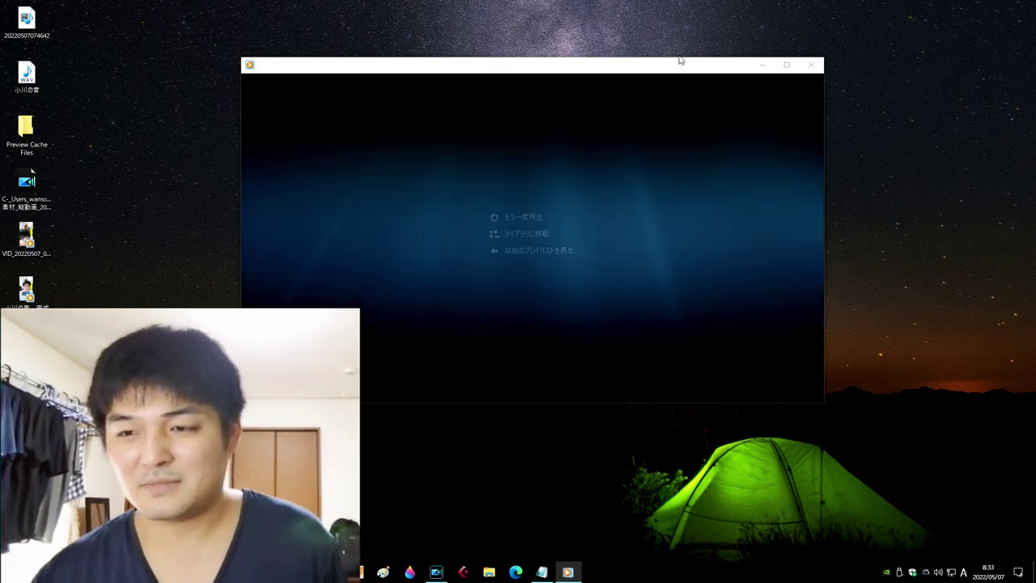
click(800, 65)
- In PowerDirector, remove the exported 小川の音 完成.mp4 from the media library, and delete the file from the desktop
click(436, 571)
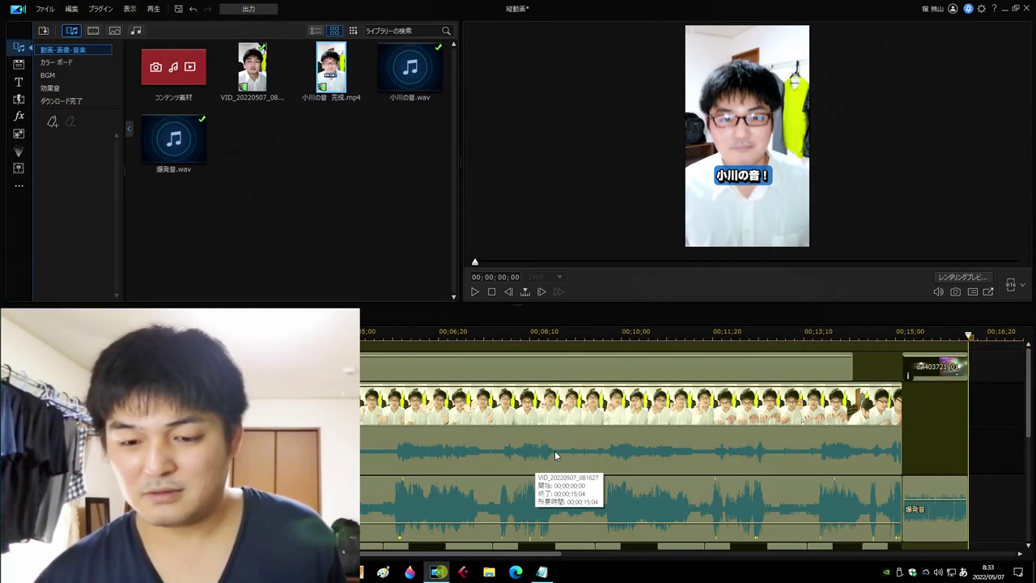
click(937, 368)
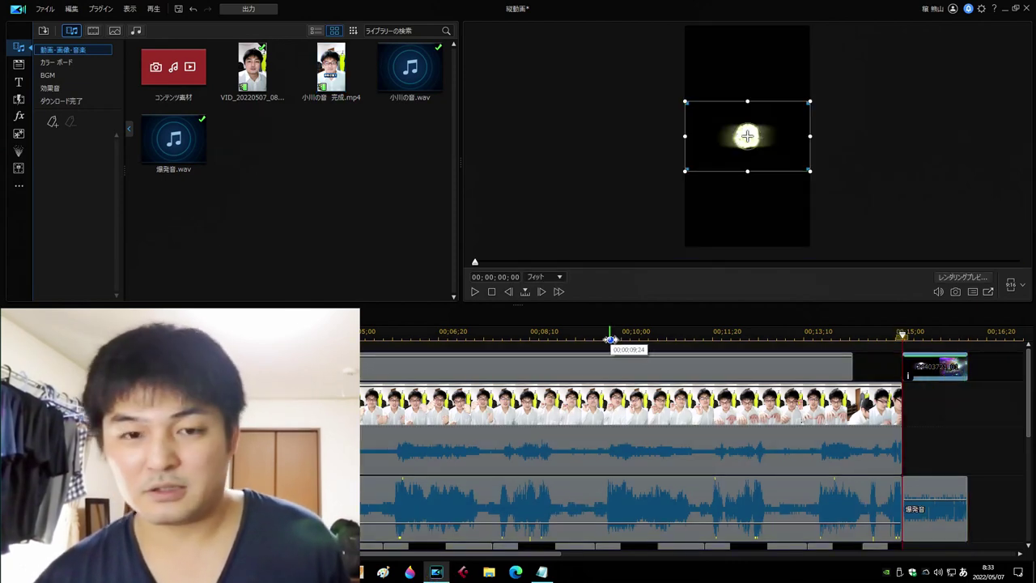
click(331, 69)
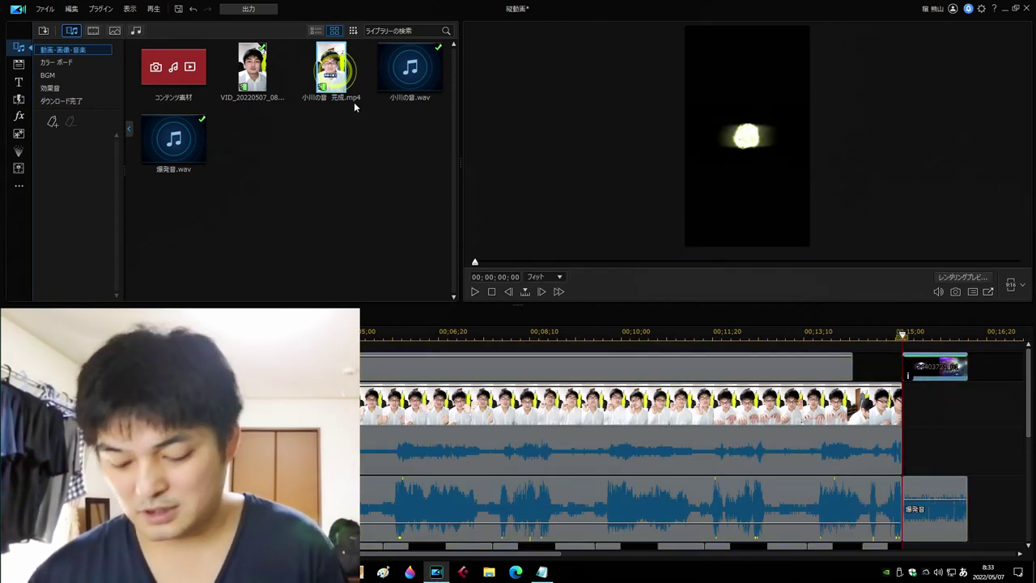
key(Delete)
key(super+d)
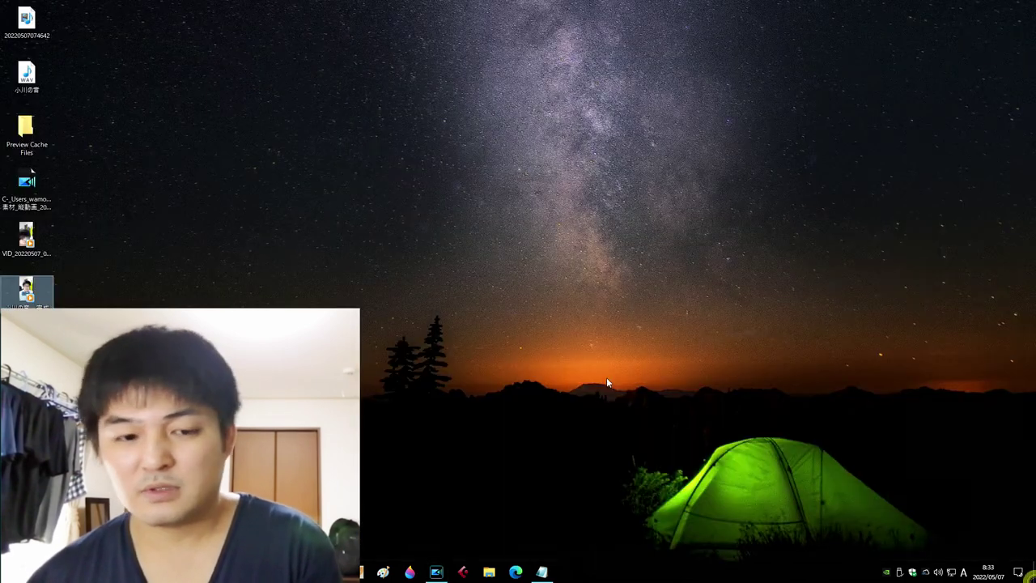
key(Delete)
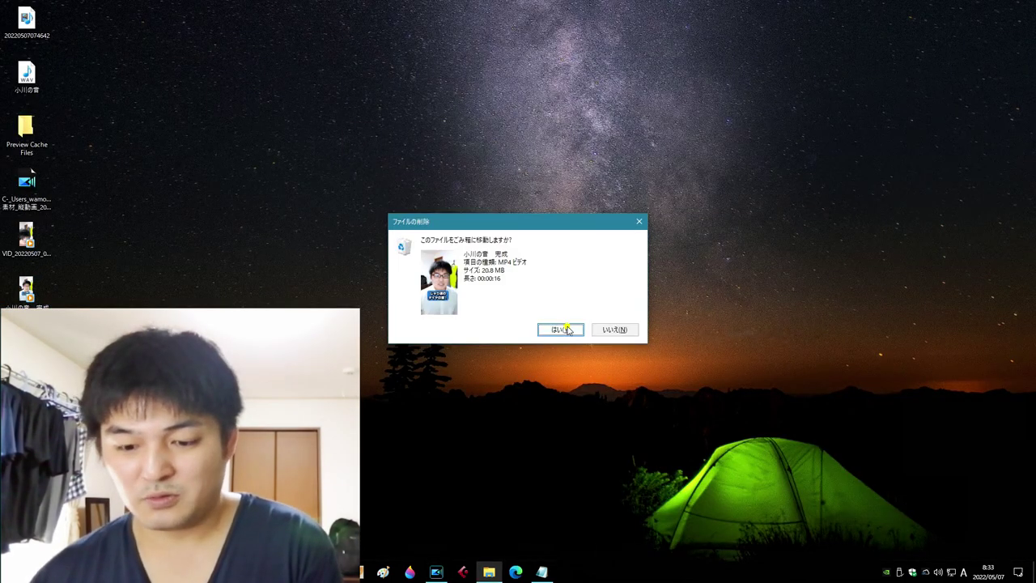
click(567, 326)
- Back in PowerDirector, rotate the space explosion clip clockwise into a diagonal tilt and play it
click(436, 571)
click(934, 366)
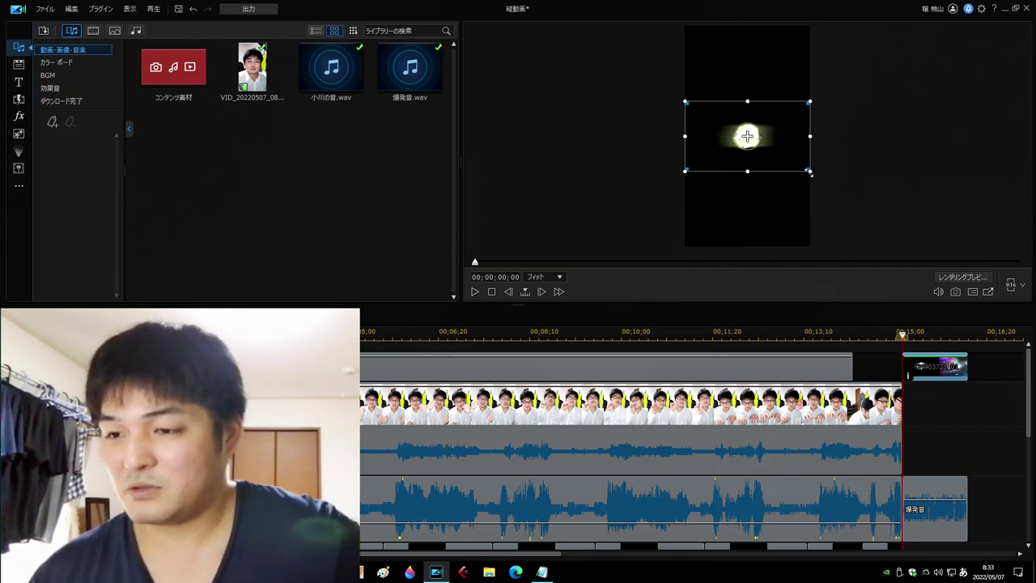
drag(809, 170, 780, 199)
click(474, 292)
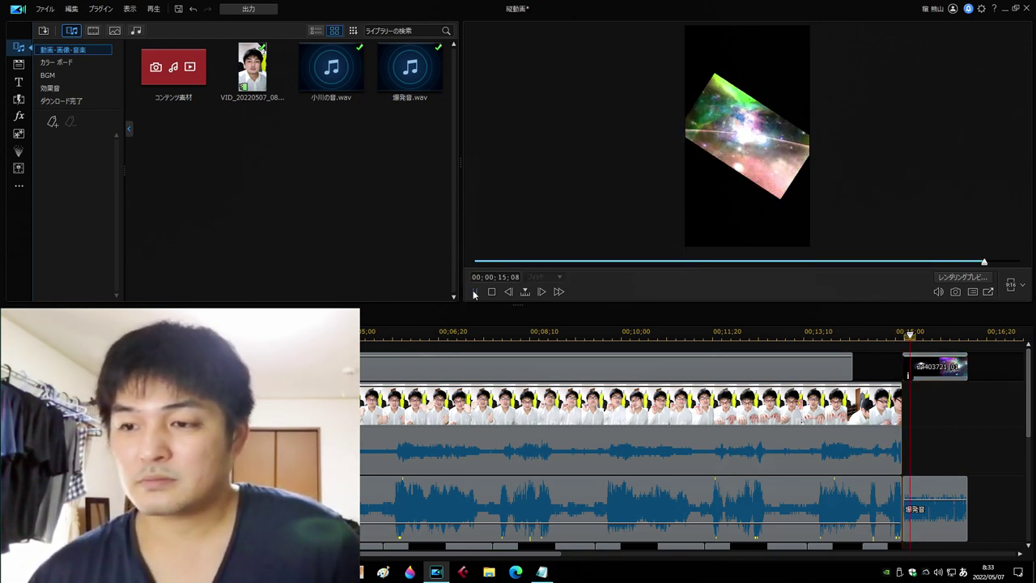
- Enlarge the tilted space explosion clip until it fills the whole vertical frame, and play the transition into it
click(925, 370)
click(779, 199)
drag(784, 222, 817, 267)
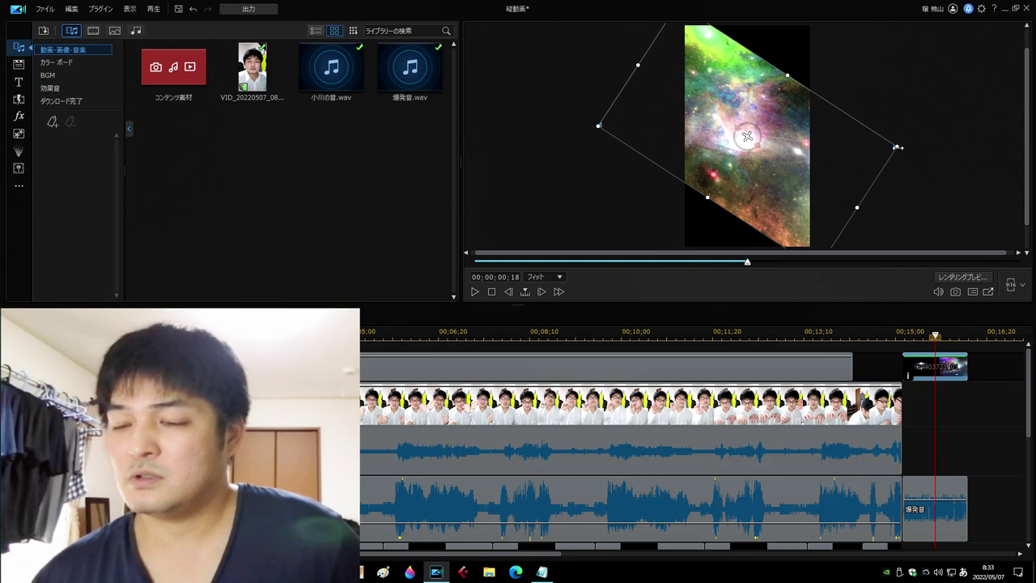
drag(897, 146, 996, 135)
click(475, 292)
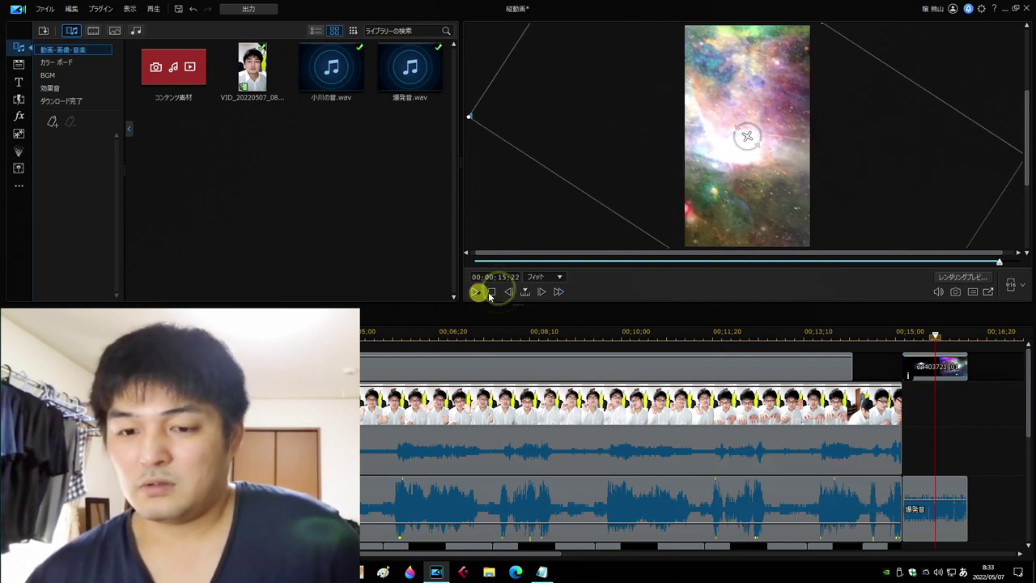
click(491, 292)
click(558, 292)
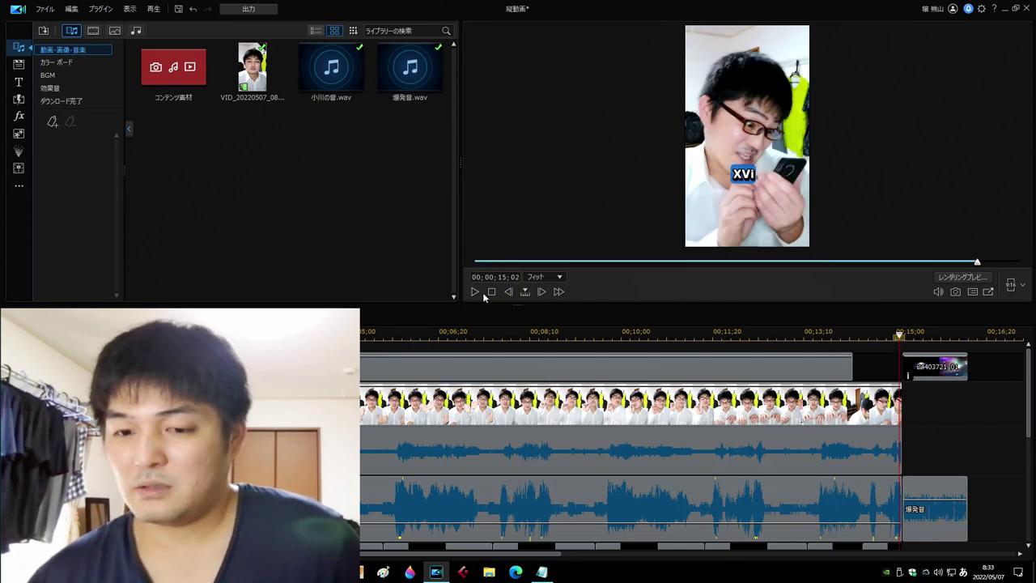
click(478, 291)
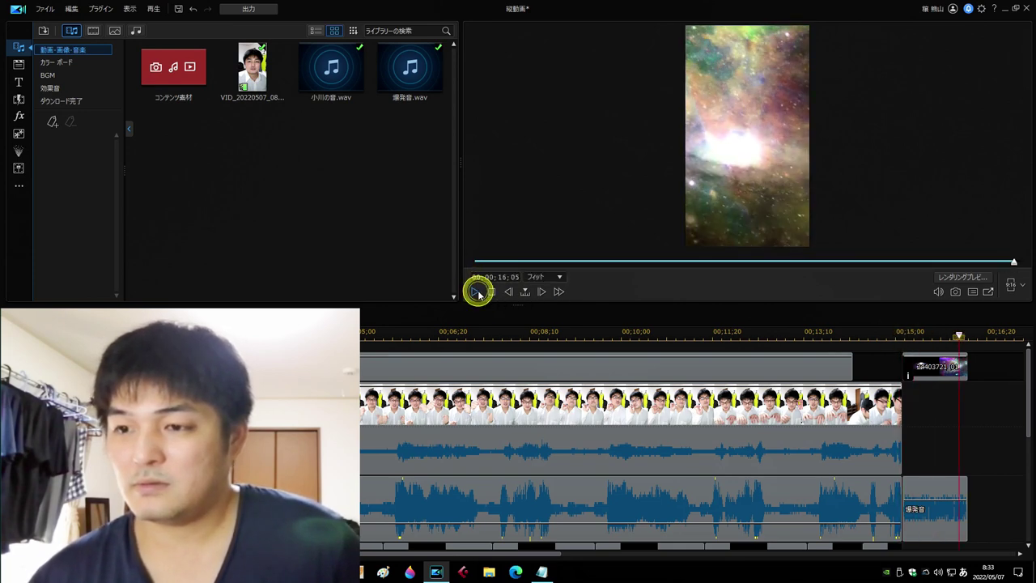
- Rotate the space explosion clip to tilt diagonally the opposite way, and play the ending from just before it
click(936, 366)
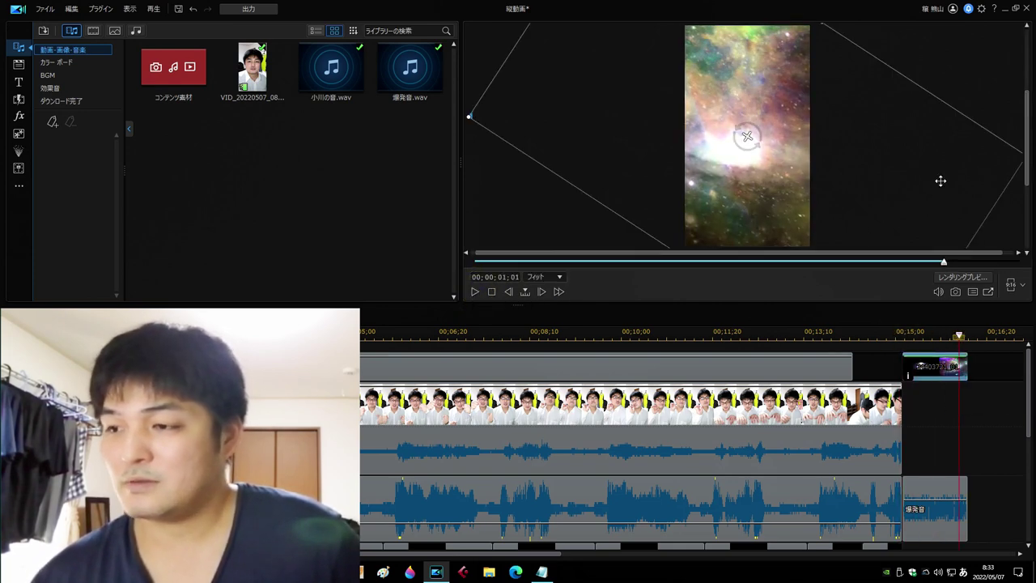
drag(747, 136, 700, 163)
click(900, 333)
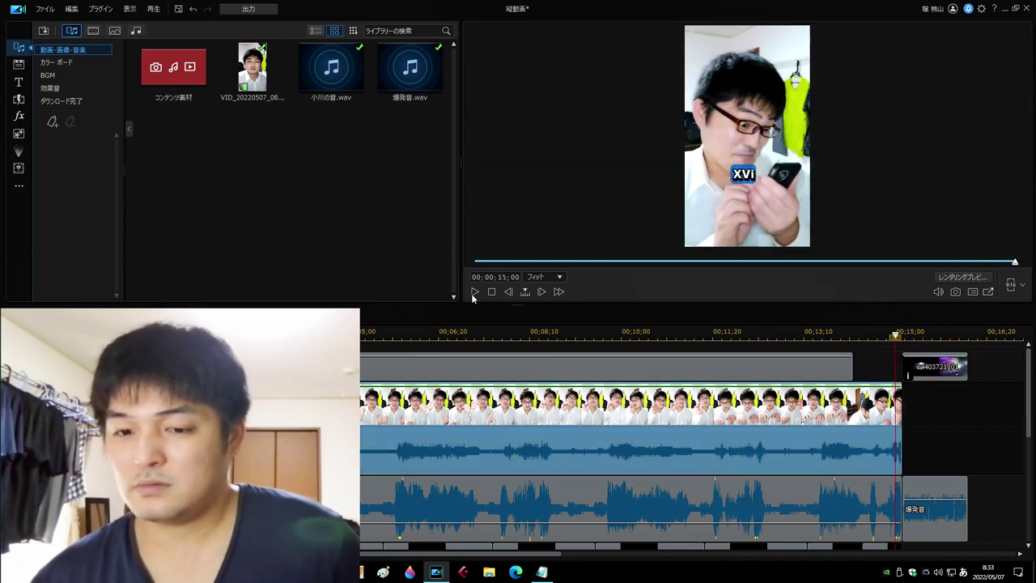
click(474, 291)
click(475, 292)
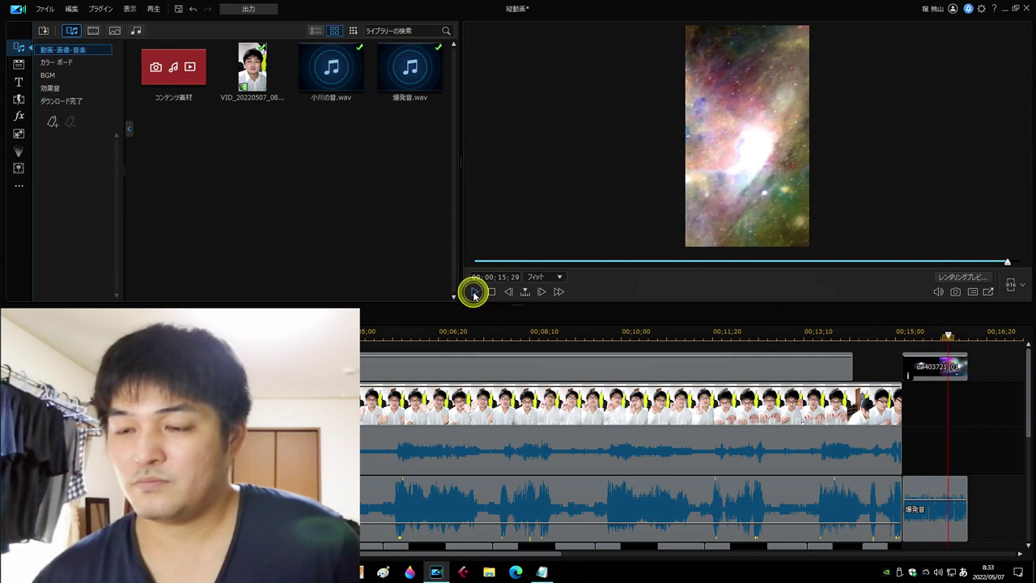
- Shrink the space explosion clip slightly while still filling the vertical frame, and replay the ending
click(921, 374)
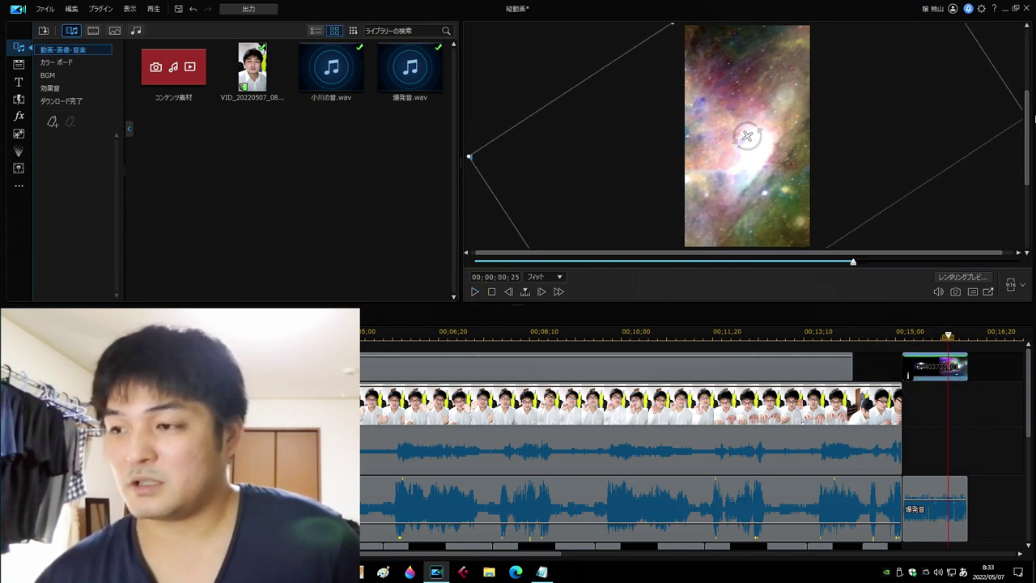
drag(1034, 119, 927, 72)
drag(1011, 87, 868, 27)
drag(1021, 127, 1026, 173)
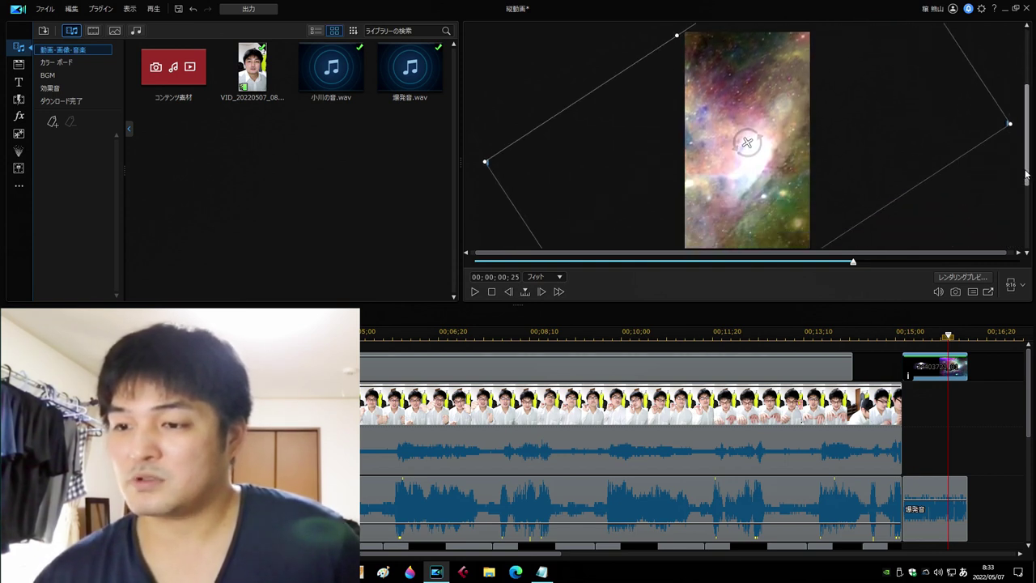
click(491, 291)
click(475, 291)
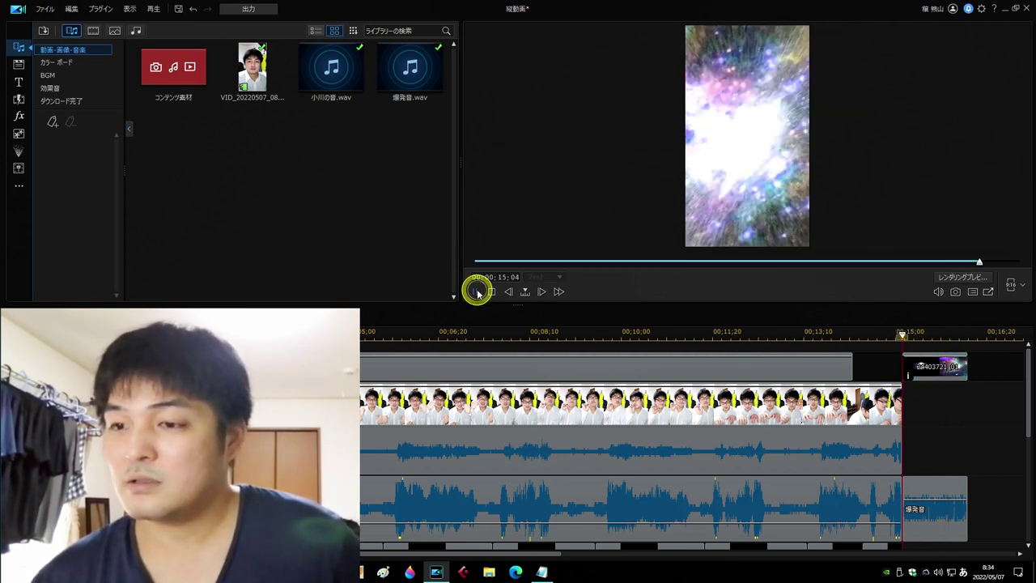
click(476, 291)
click(881, 335)
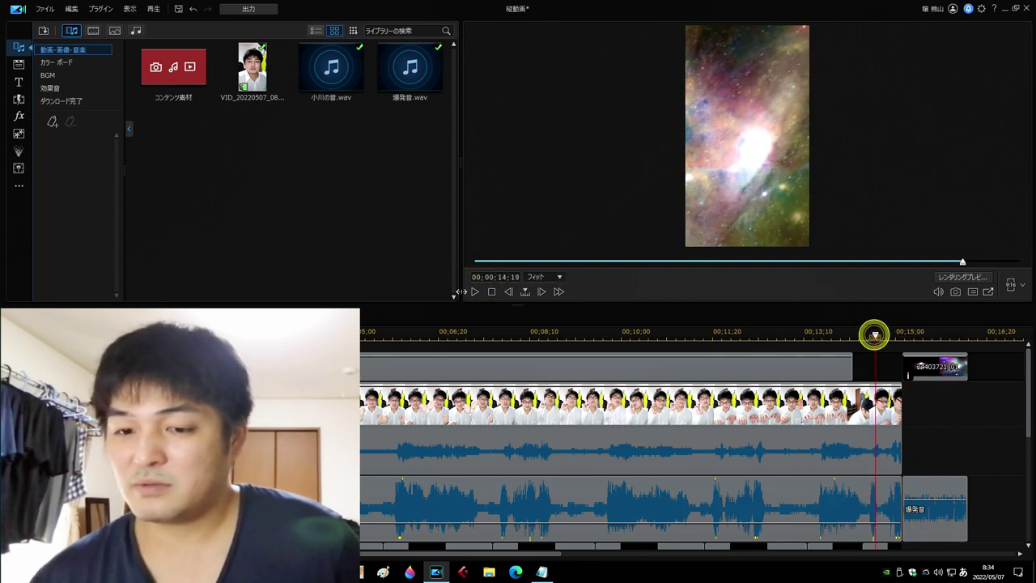
click(474, 293)
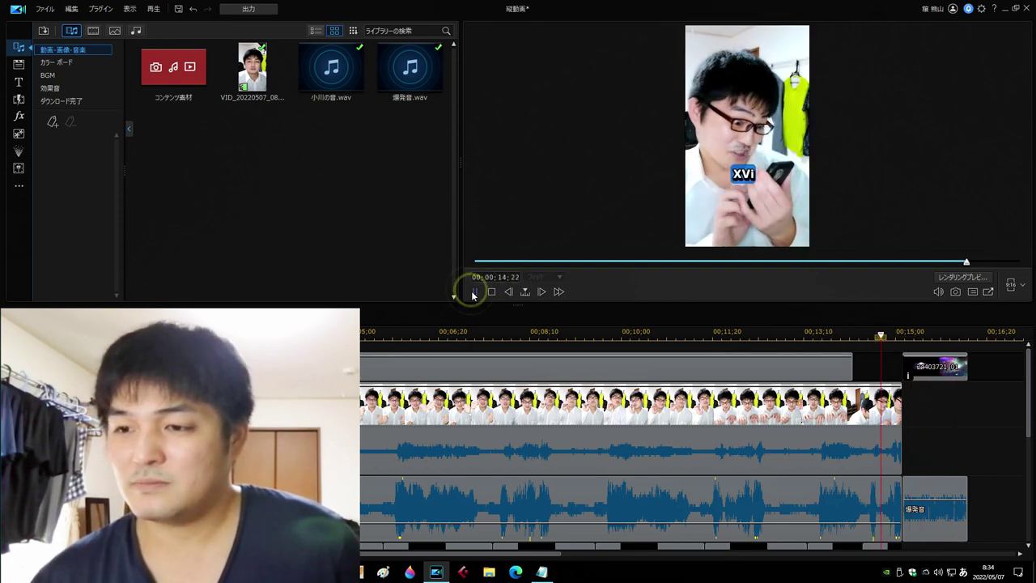
click(473, 292)
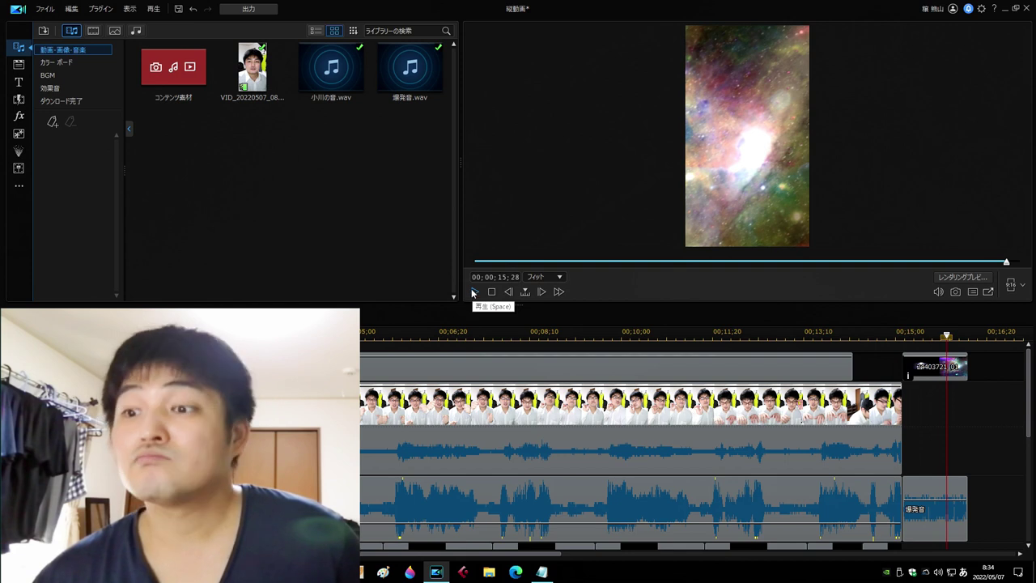
- Fine-tune the space explosion clip's rotation to a slightly flatter diagonal tilt, playing the ending between adjustments
click(936, 365)
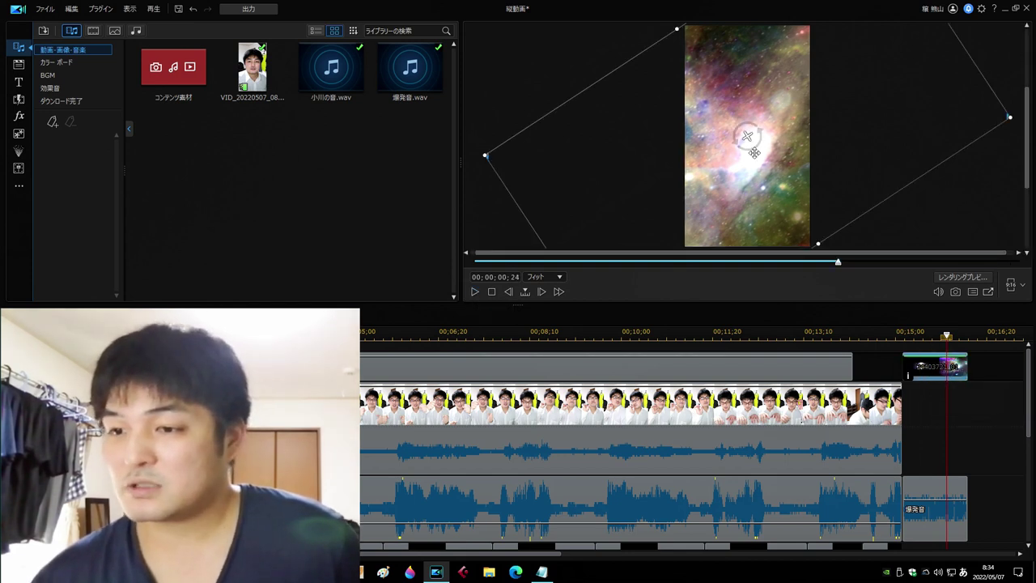
drag(747, 138, 753, 151)
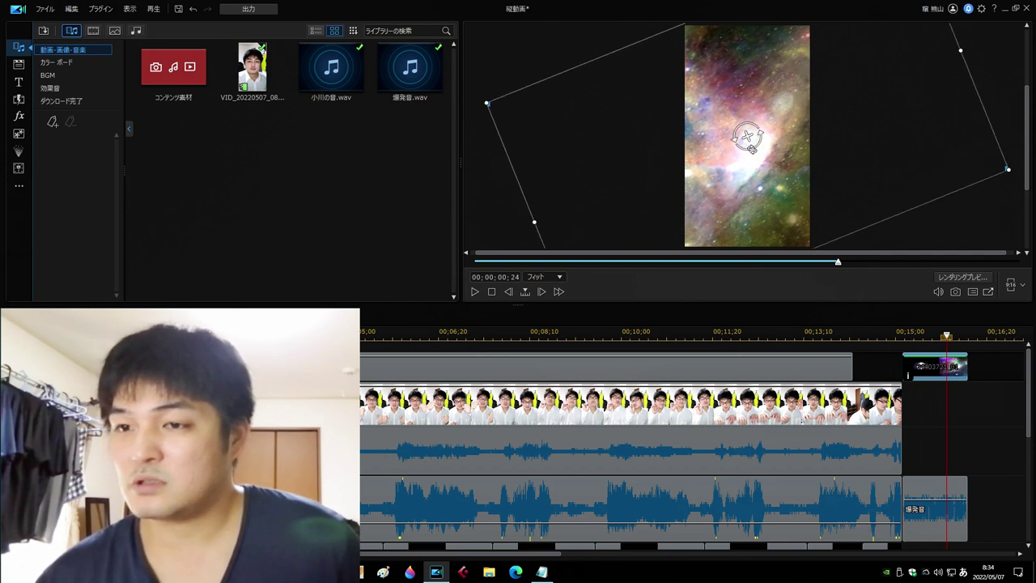
click(880, 333)
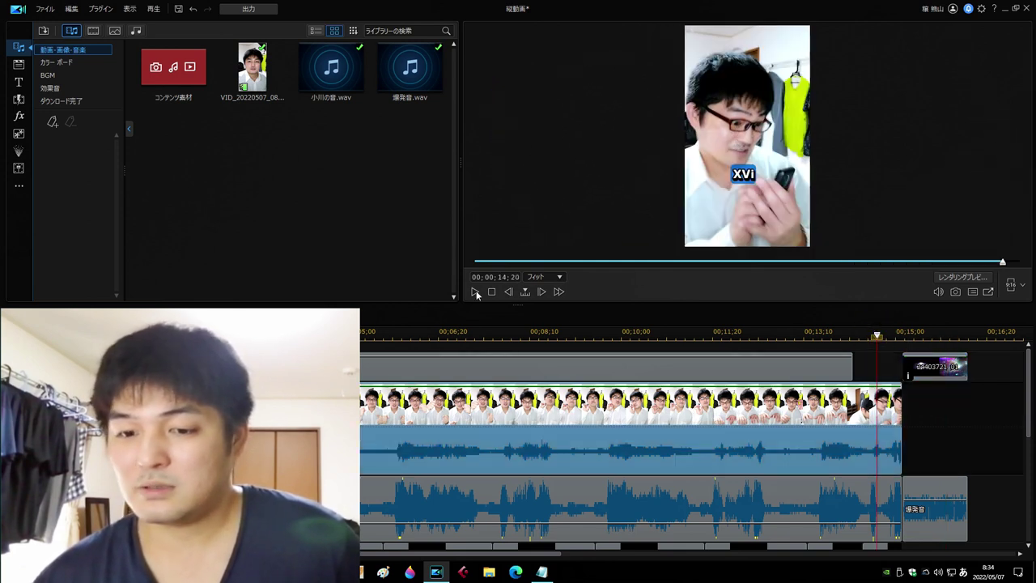
click(475, 291)
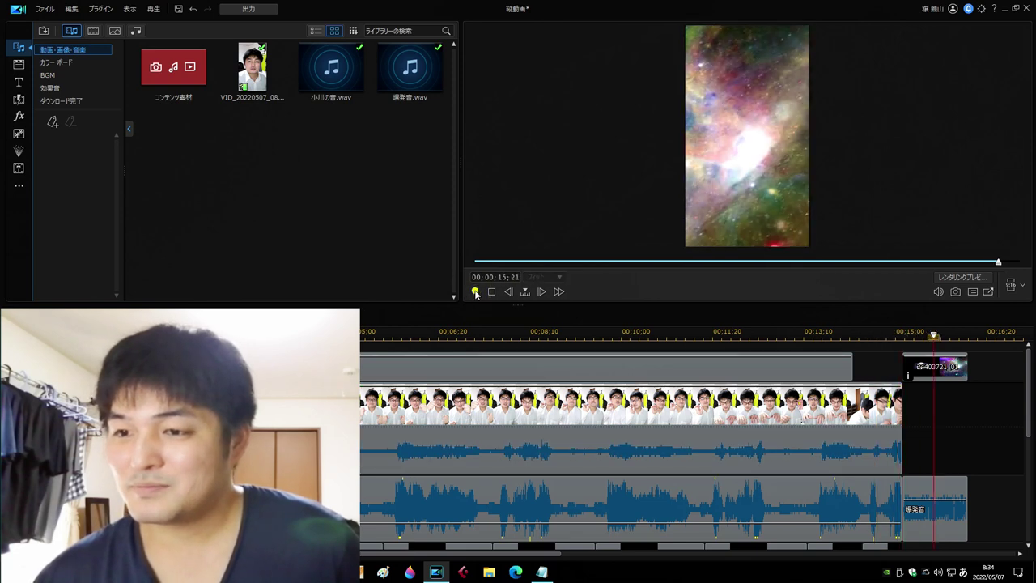
click(475, 291)
click(926, 374)
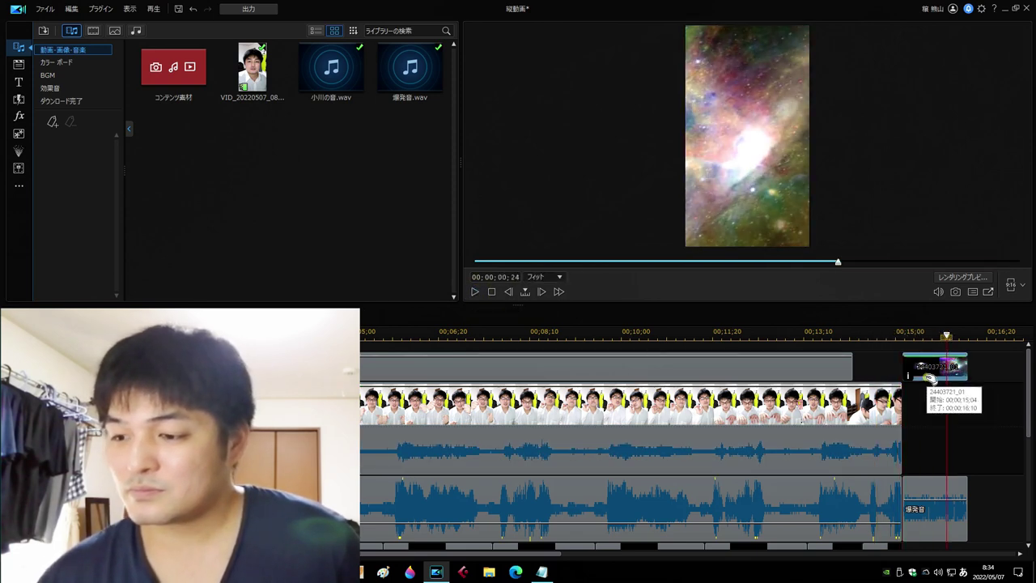
drag(750, 139, 878, 341)
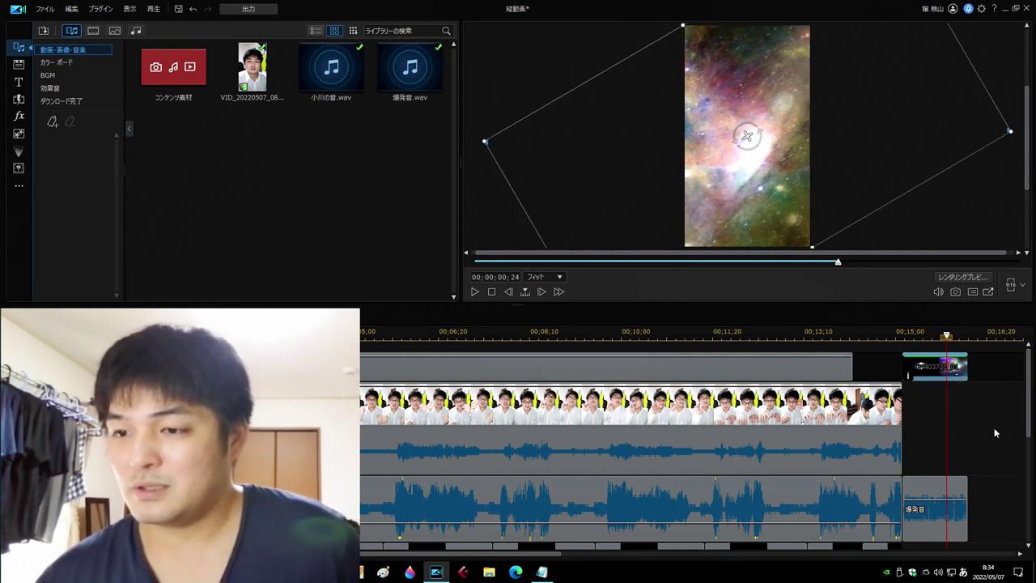